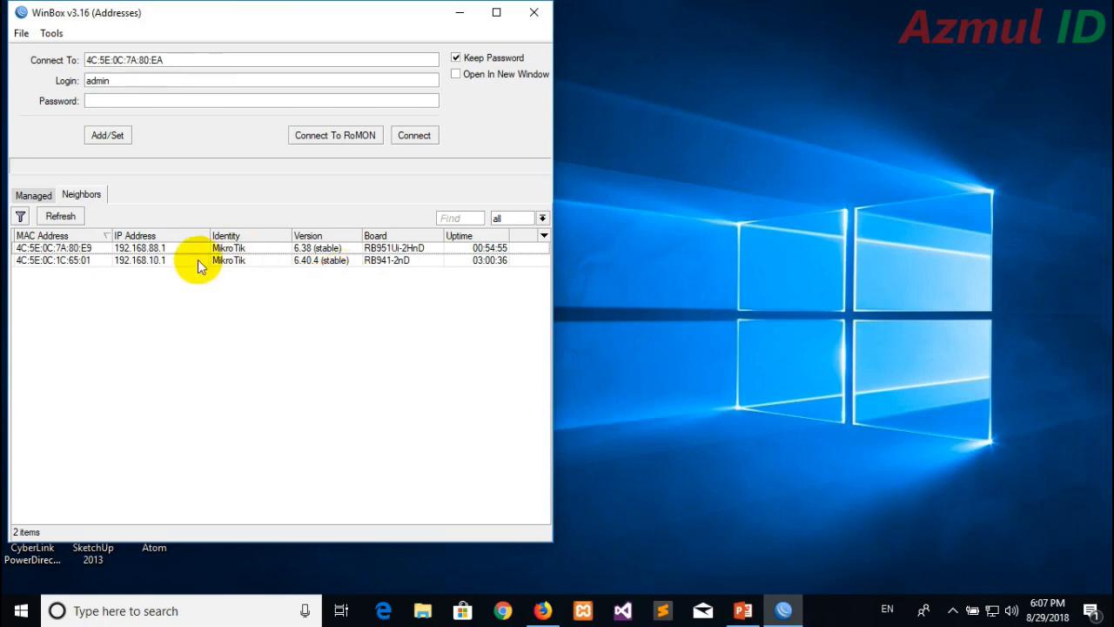
Step: Connect to the RB951Ui-2HnD router by its MAC address, logging in as admin with an empty password
{"action": "left_click", "coordinate": [77, 248]}
{"action": "left_click", "coordinate": [124, 78]}
{"action": "left_click", "coordinate": [173, 60]}
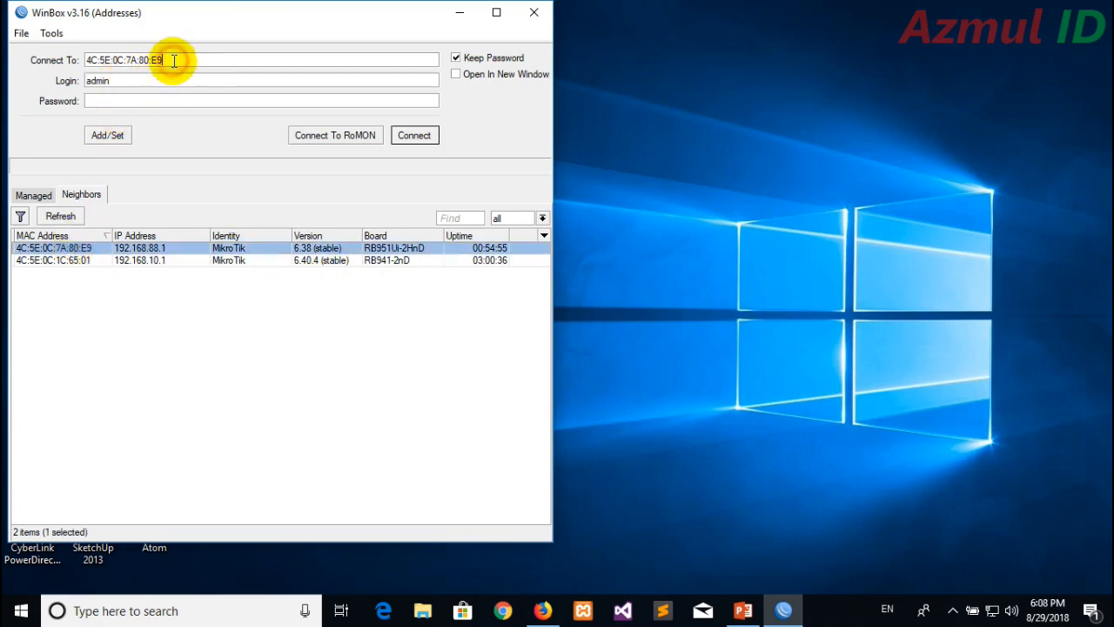
{"action": "left_click", "coordinate": [137, 87]}
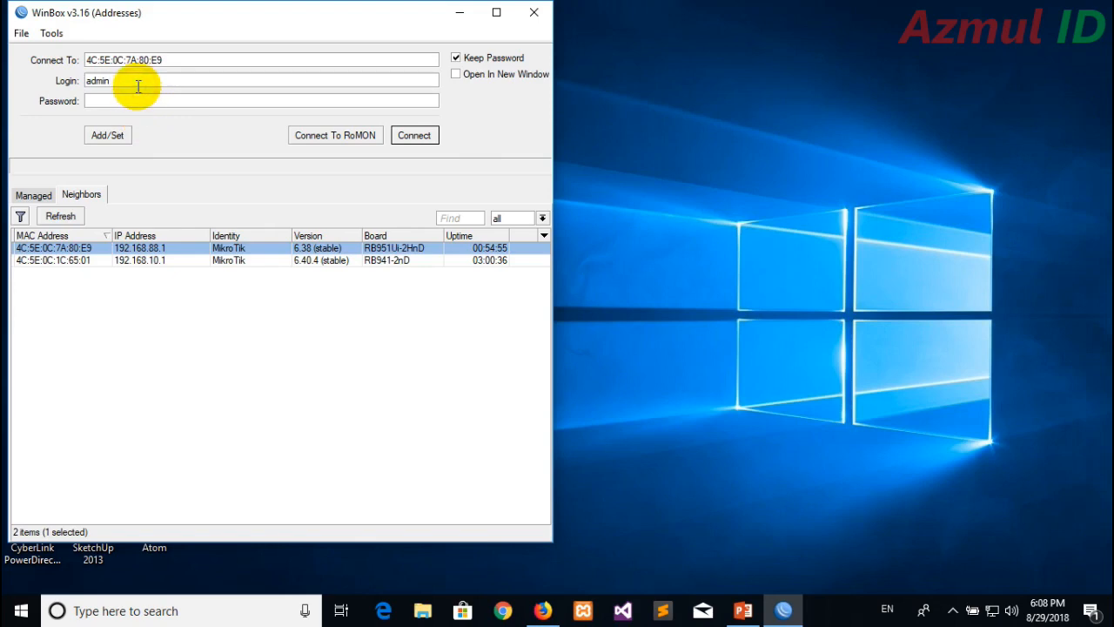
{"action": "left_click", "coordinate": [136, 99]}
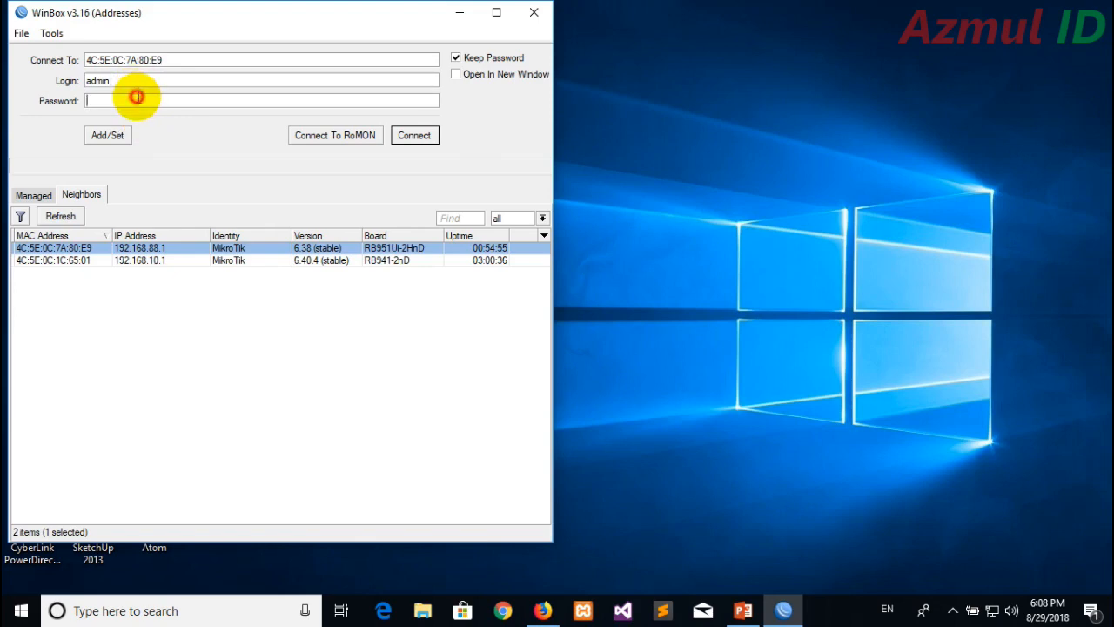
{"action": "left_click", "coordinate": [403, 137]}
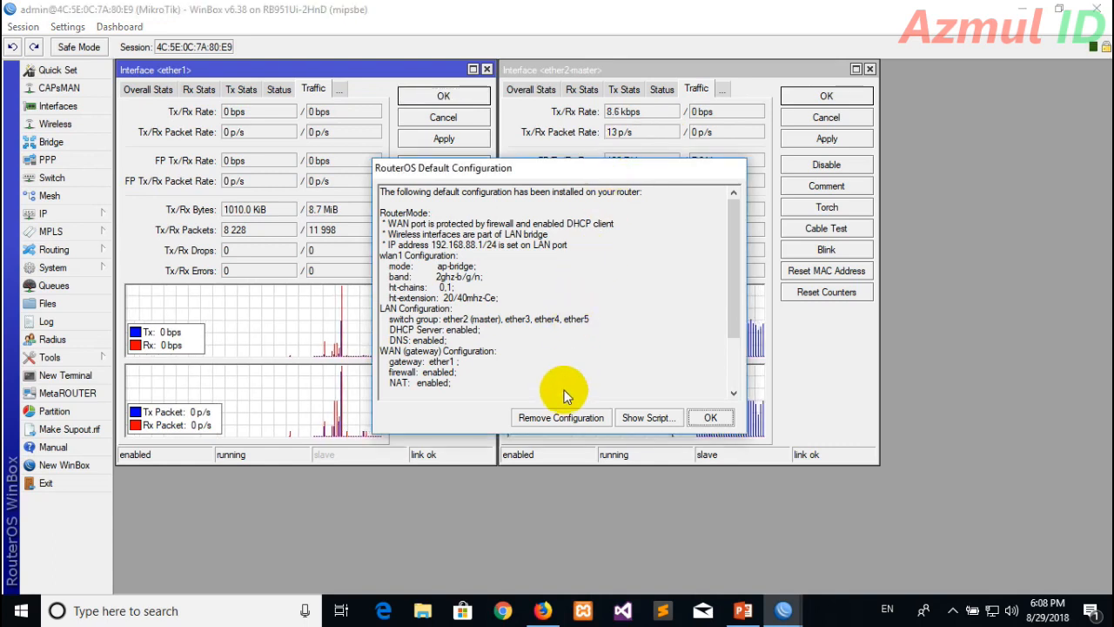
Step: Remove the router's default configuration and close the open ether1 and ether2-master interface windows
{"action": "left_click", "coordinate": [564, 418]}
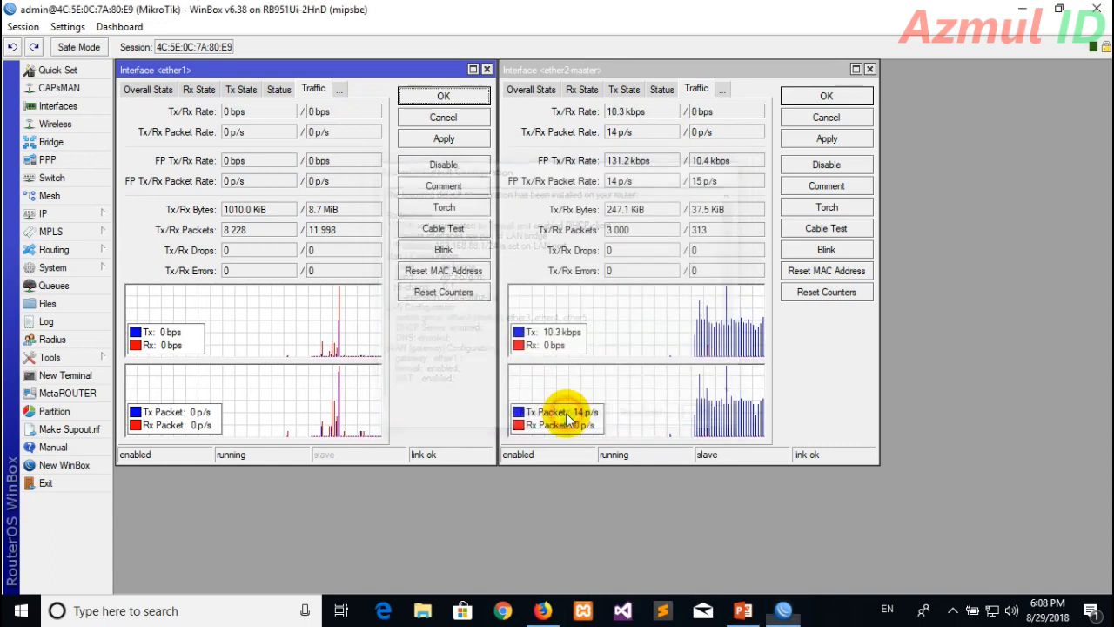
{"action": "left_click", "coordinate": [869, 67]}
{"action": "left_click", "coordinate": [488, 69]}
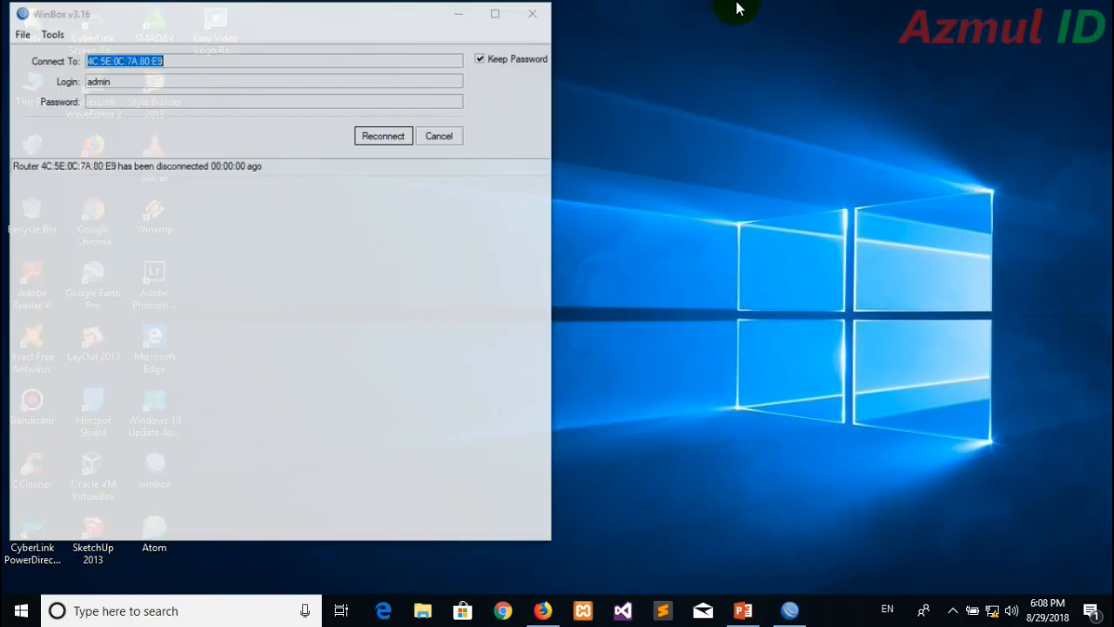
Step: Reconnect to the router as admin after the configuration removal
{"action": "left_click", "coordinate": [746, 69]}
{"action": "left_click", "coordinate": [384, 135]}
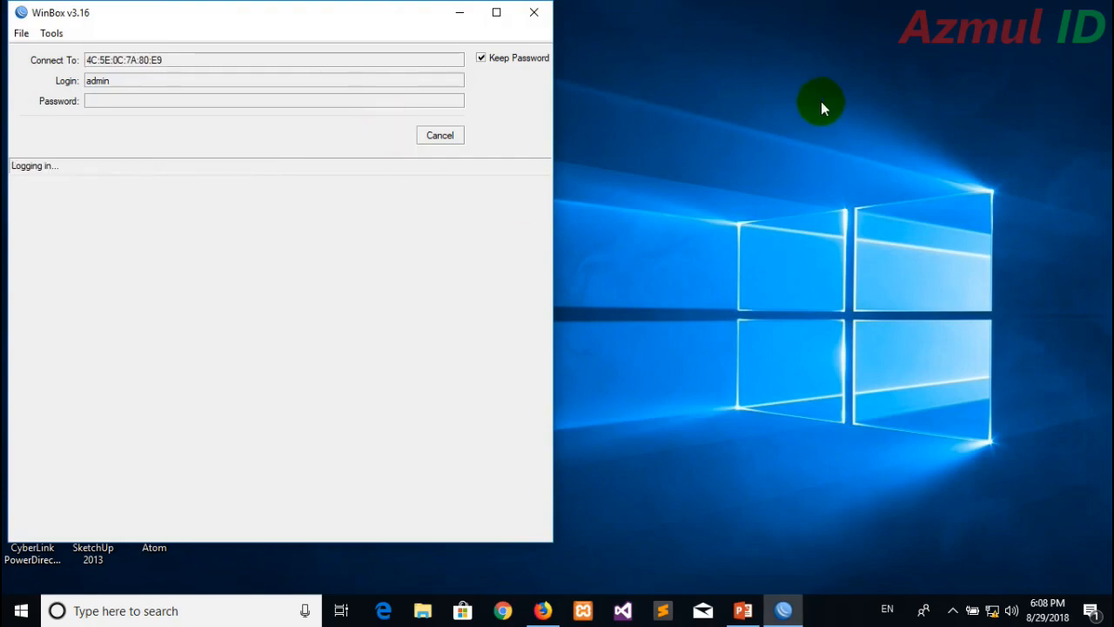
{"action": "right_click", "coordinate": [835, 137]}
{"action": "left_click", "coordinate": [840, 146]}
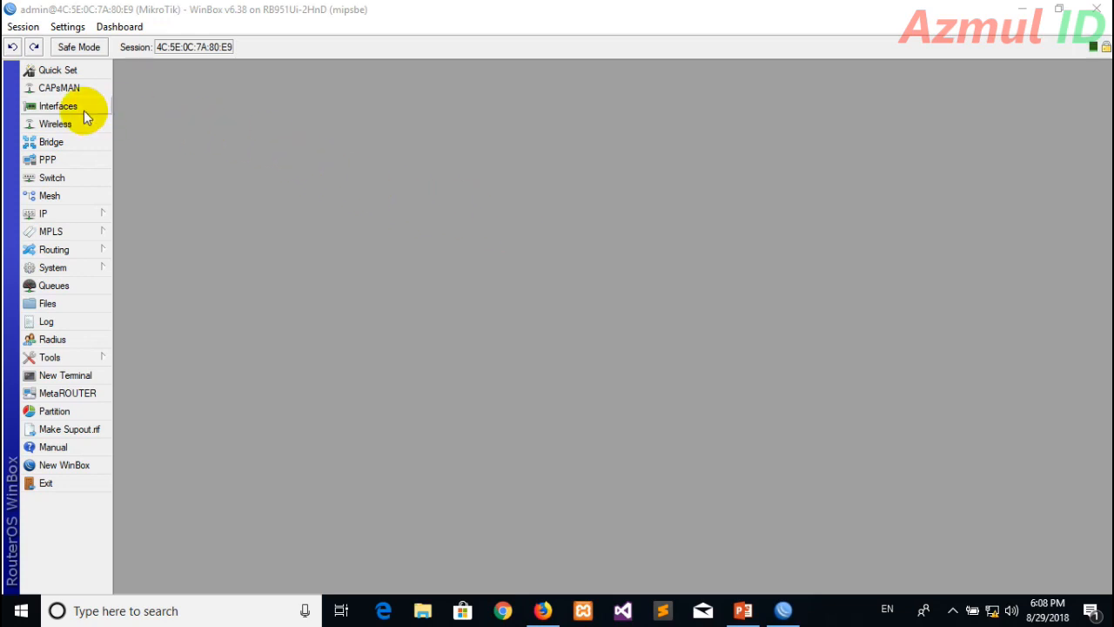
Step: Open the interface list and rename the ether1 interface to ether1-ISP_A
{"action": "left_click", "coordinate": [58, 106]}
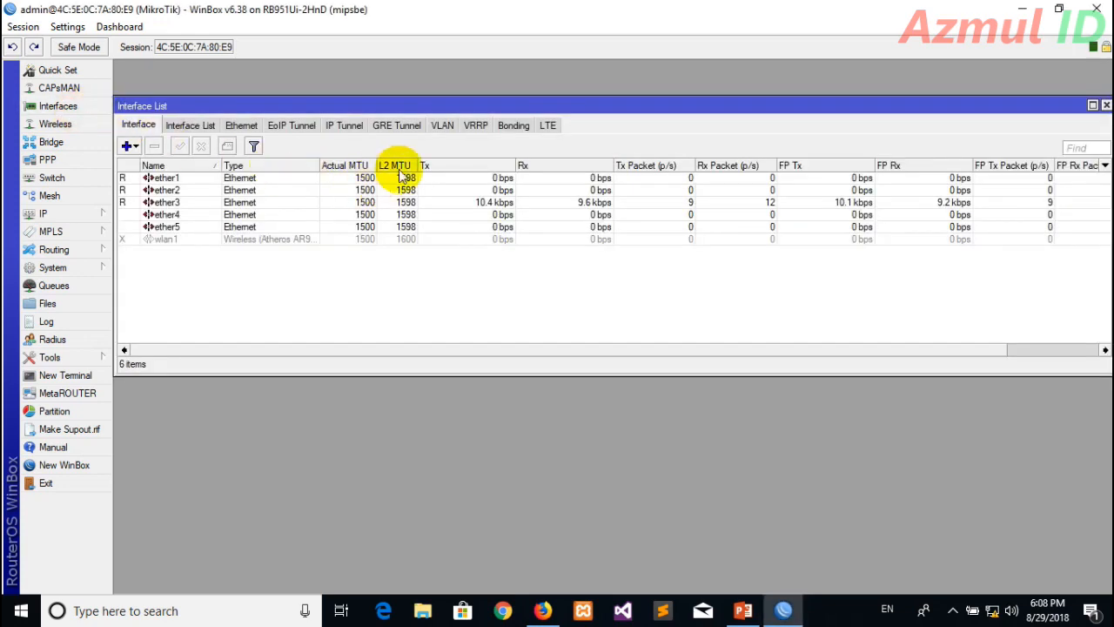
{"action": "double_click", "coordinate": [183, 176]}
{"action": "left_click", "coordinate": [149, 89]}
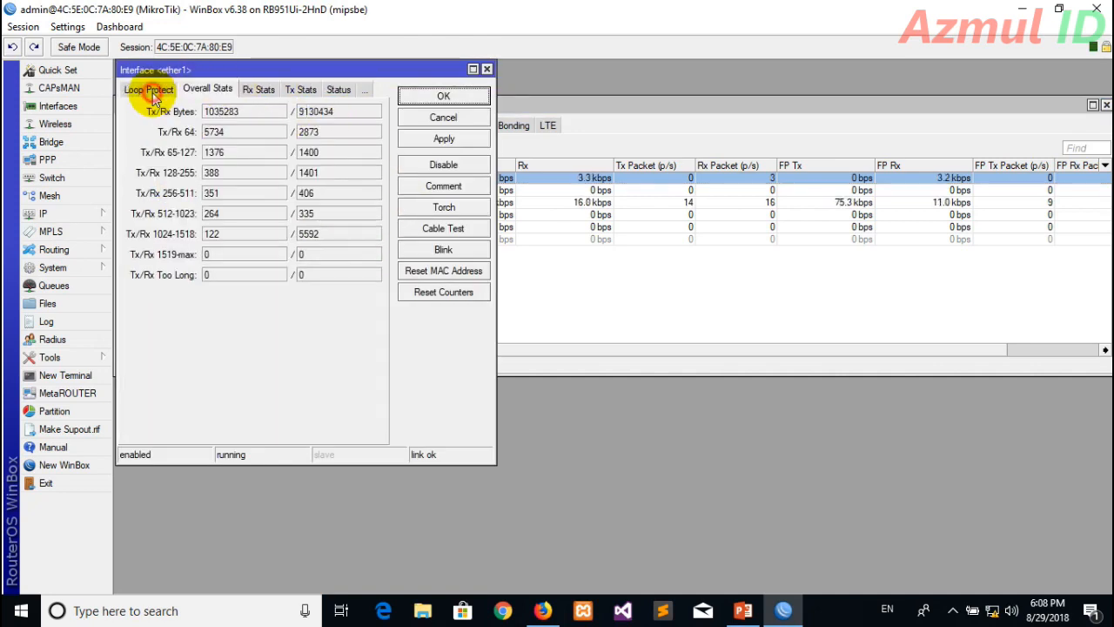
{"action": "left_click", "coordinate": [147, 93]}
{"action": "left_click", "coordinate": [142, 91]}
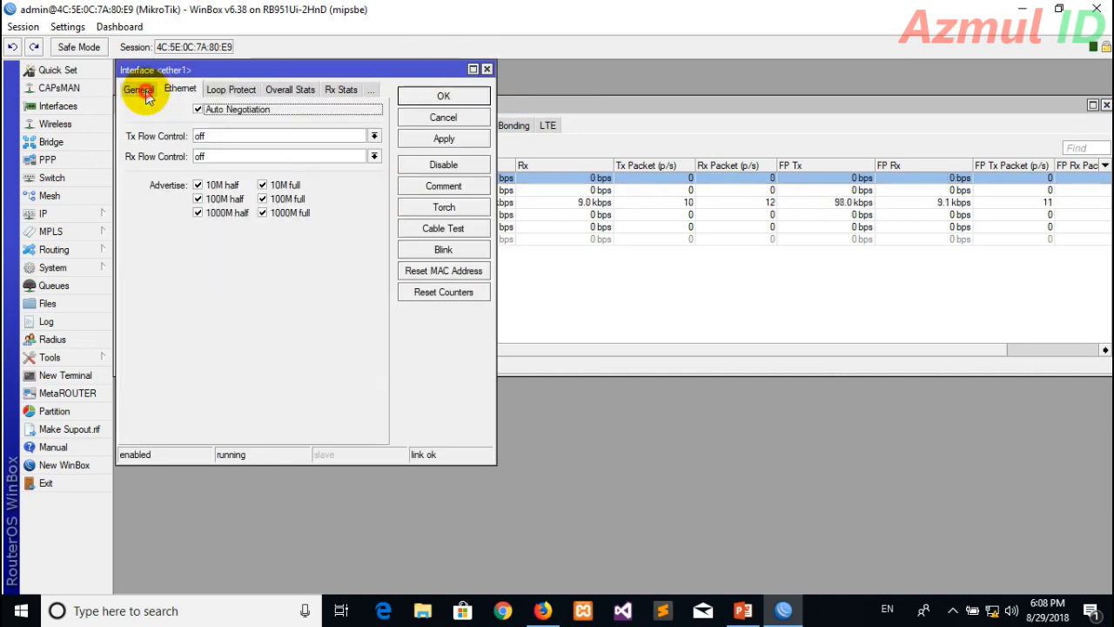
{"action": "left_click", "coordinate": [139, 90]}
{"action": "left_click_drag", "start_coordinate": [218, 69], "coordinate": [372, 88]}
{"action": "left_click", "coordinate": [426, 131]}
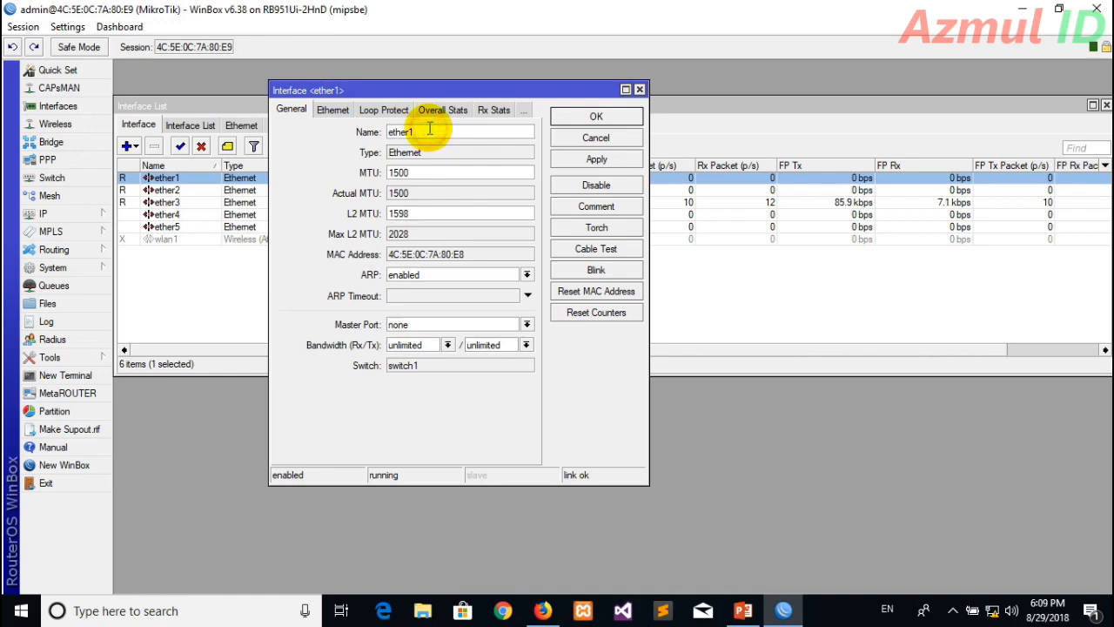
{"action": "left_click_drag", "start_coordinate": [651, 315], "coordinate": [746, 317]}
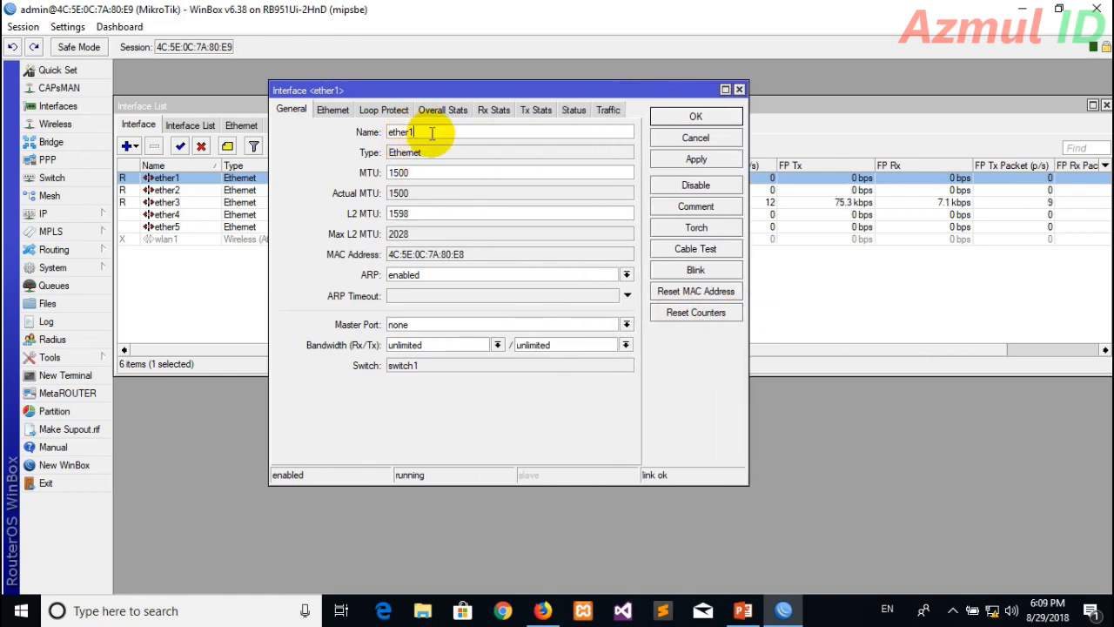
{"action": "type", "text": "-ISP_A"}
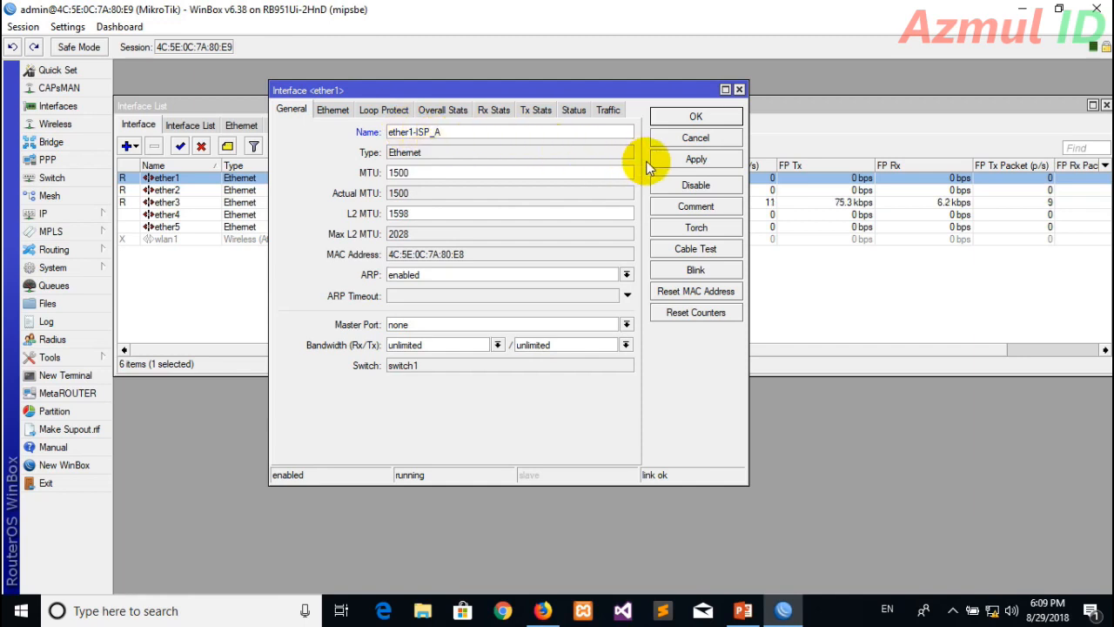
{"action": "left_click", "coordinate": [695, 117]}
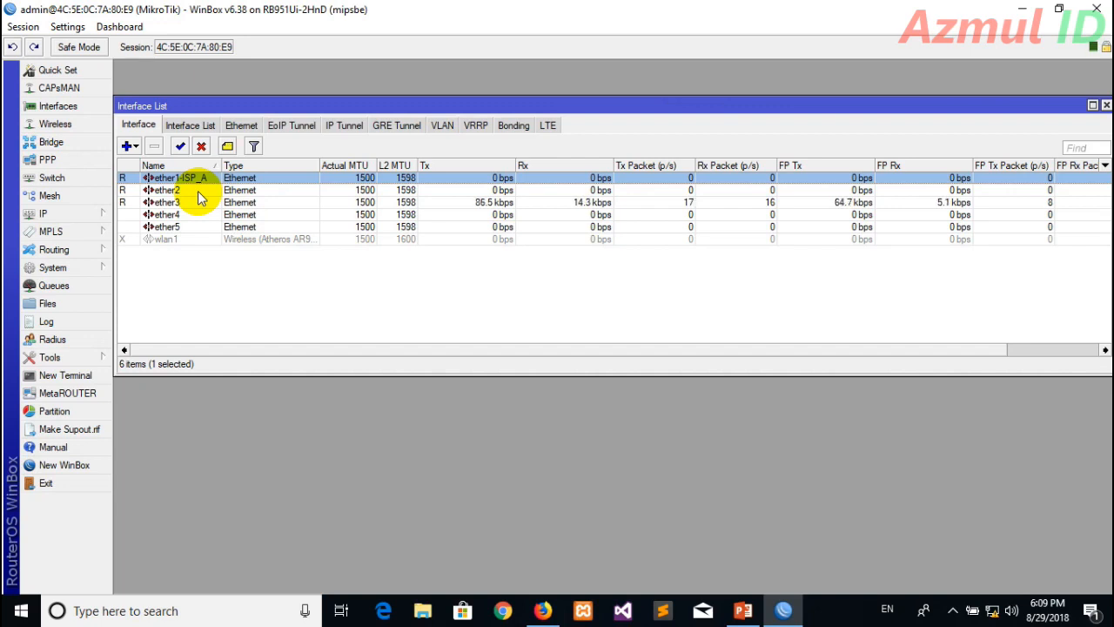
Step: Rename the ether2 interface to ether2-ISP_B
{"action": "double_click", "coordinate": [197, 190]}
{"action": "left_click", "coordinate": [428, 133]}
{"action": "type", "text": "-"}
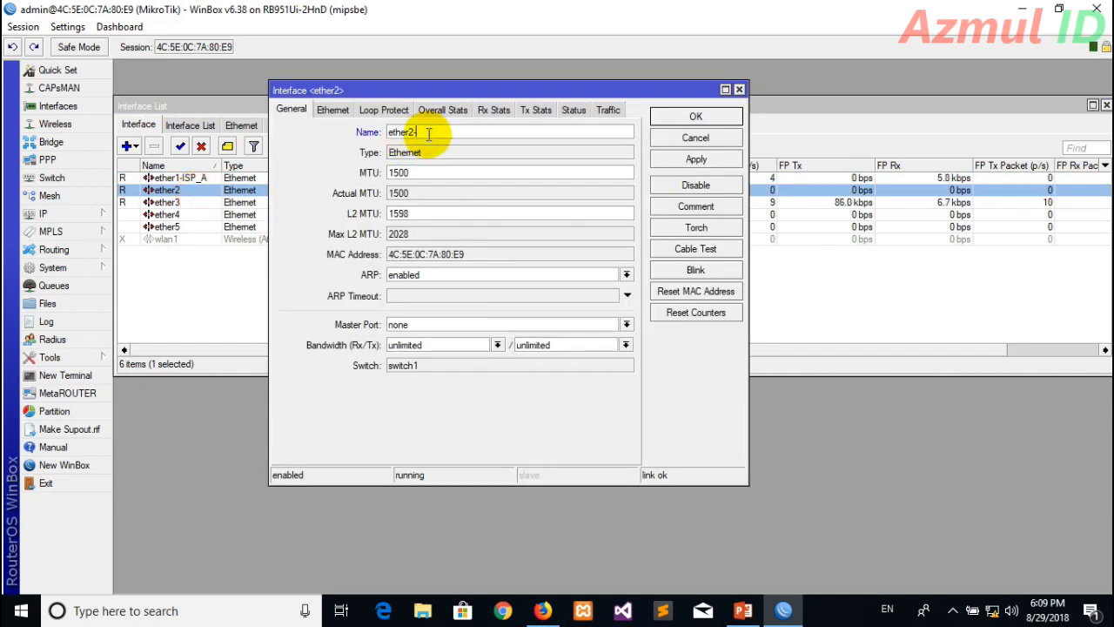
{"action": "type", "text": "ISP_B"}
{"action": "left_click", "coordinate": [667, 114]}
{"action": "left_click", "coordinate": [273, 293]}
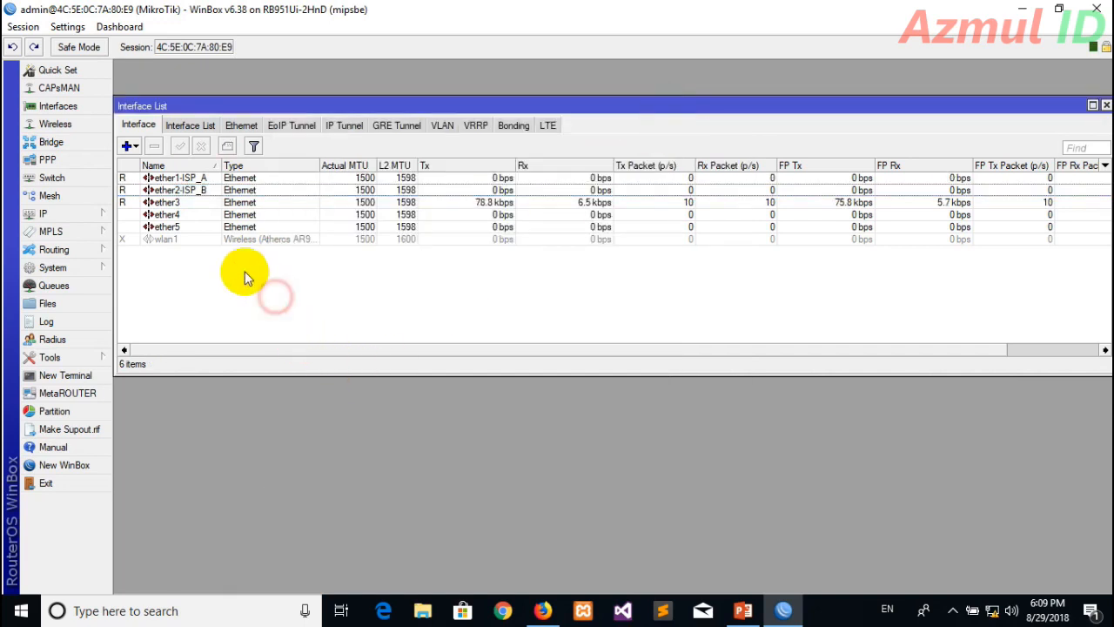
Step: Rename the ether3 interface to ether3-Lokal and close the interface list
{"action": "double_click", "coordinate": [172, 204]}
{"action": "left_click", "coordinate": [410, 132]}
{"action": "type", "text": "-"}
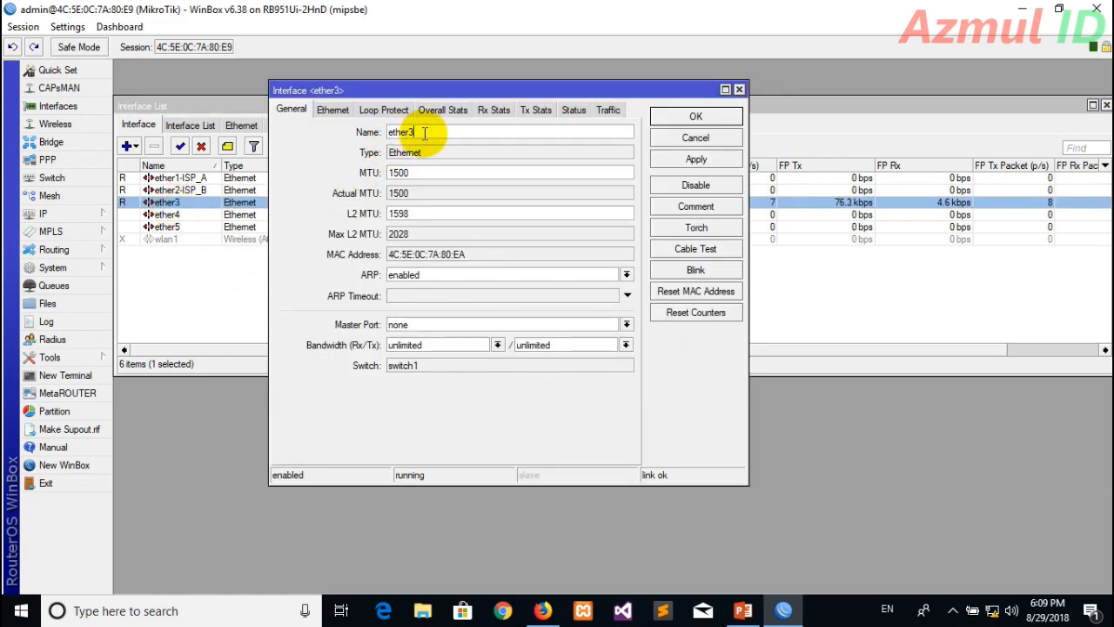
{"action": "type", "text": "Lokal"}
{"action": "left_click", "coordinate": [721, 120]}
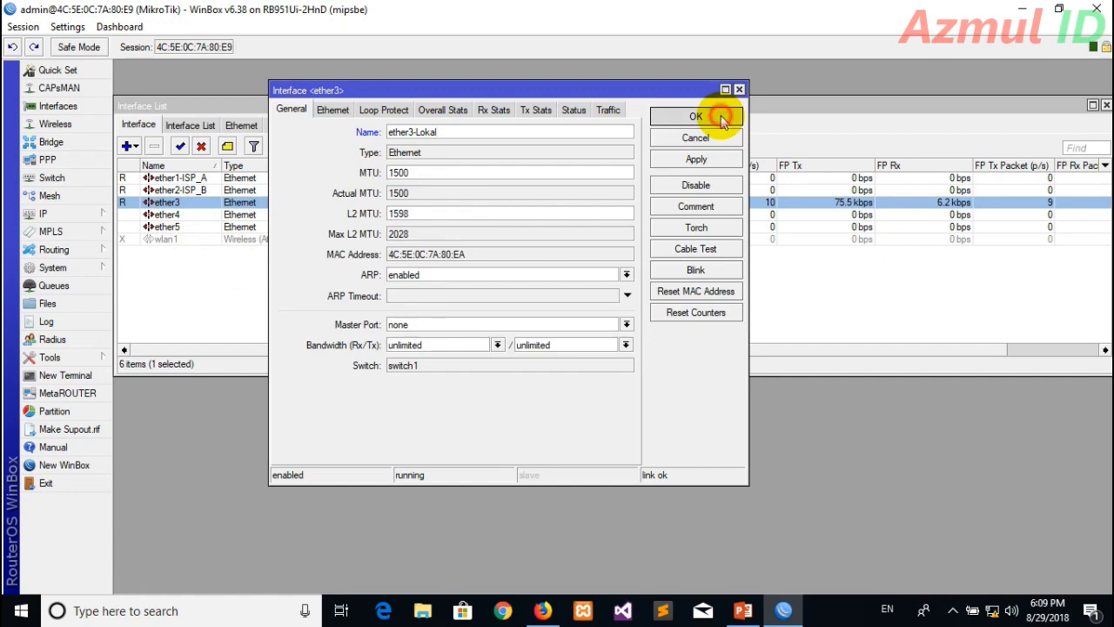
{"action": "left_click", "coordinate": [654, 276]}
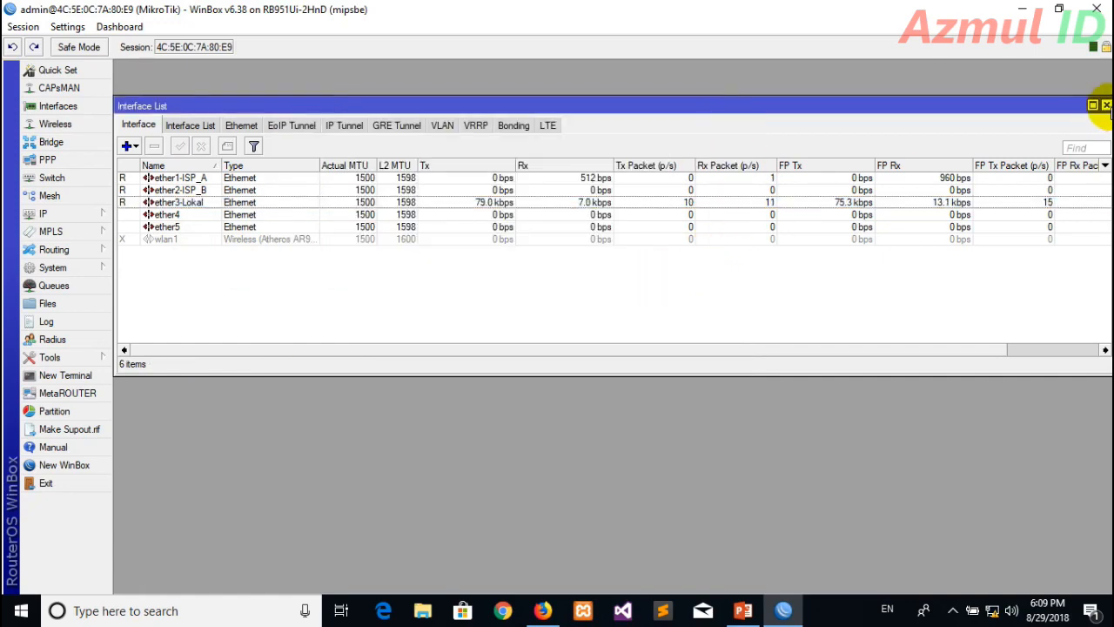
{"action": "left_click", "coordinate": [1105, 106]}
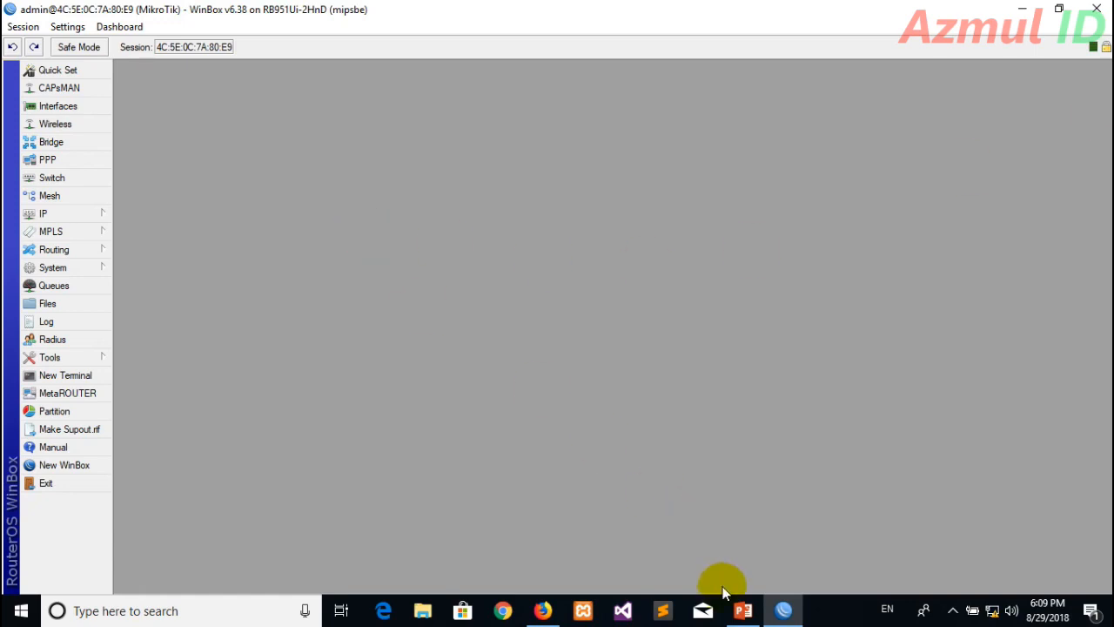
Step: Check the router's address plan on the PowerPoint topology slide, and open the IP address list back in WinBox
{"action": "left_click", "coordinate": [743, 610]}
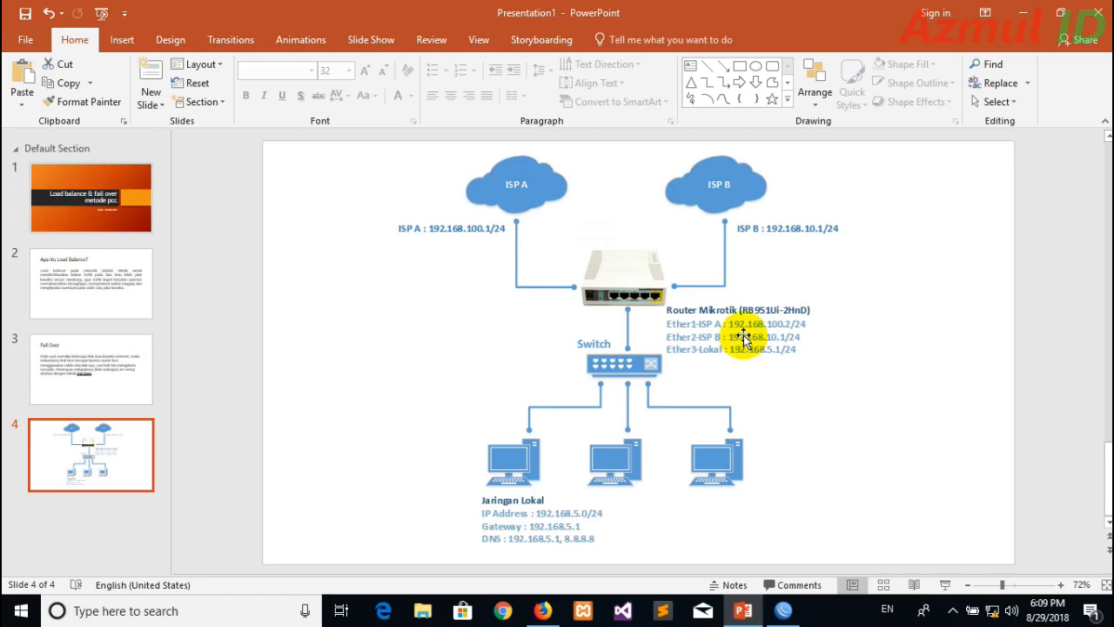
{"action": "left_click", "coordinate": [742, 610]}
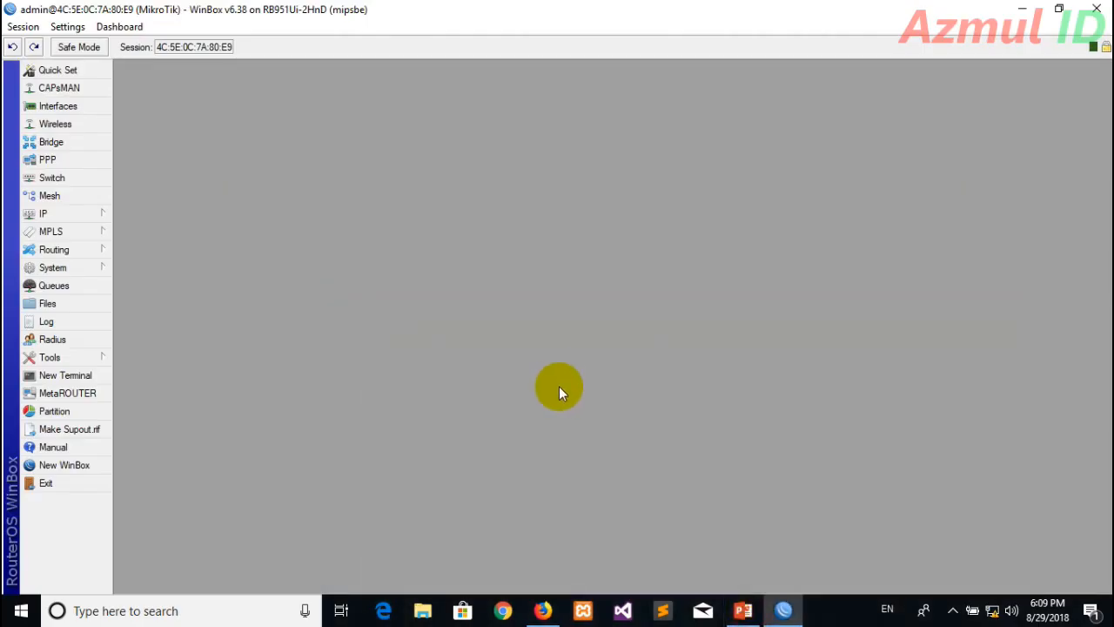
{"action": "left_click", "coordinate": [87, 214]}
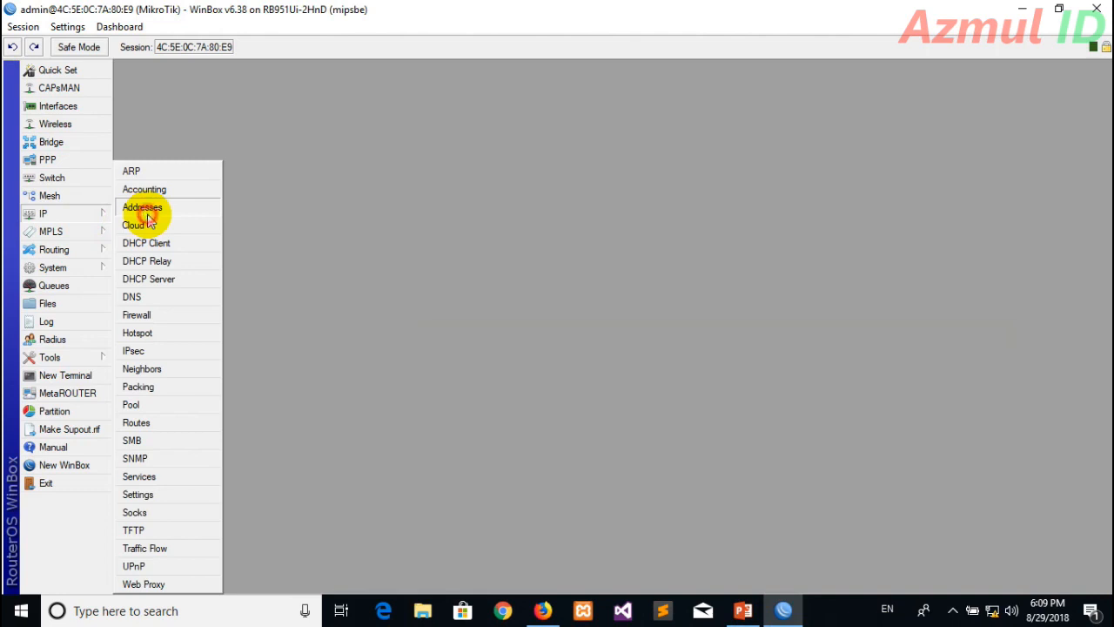
{"action": "left_click", "coordinate": [141, 209]}
Step: Reconnect to the router and add the IP address 192.168.100.2/24 on the ether1-ISP_A interface
{"action": "left_click", "coordinate": [343, 133]}
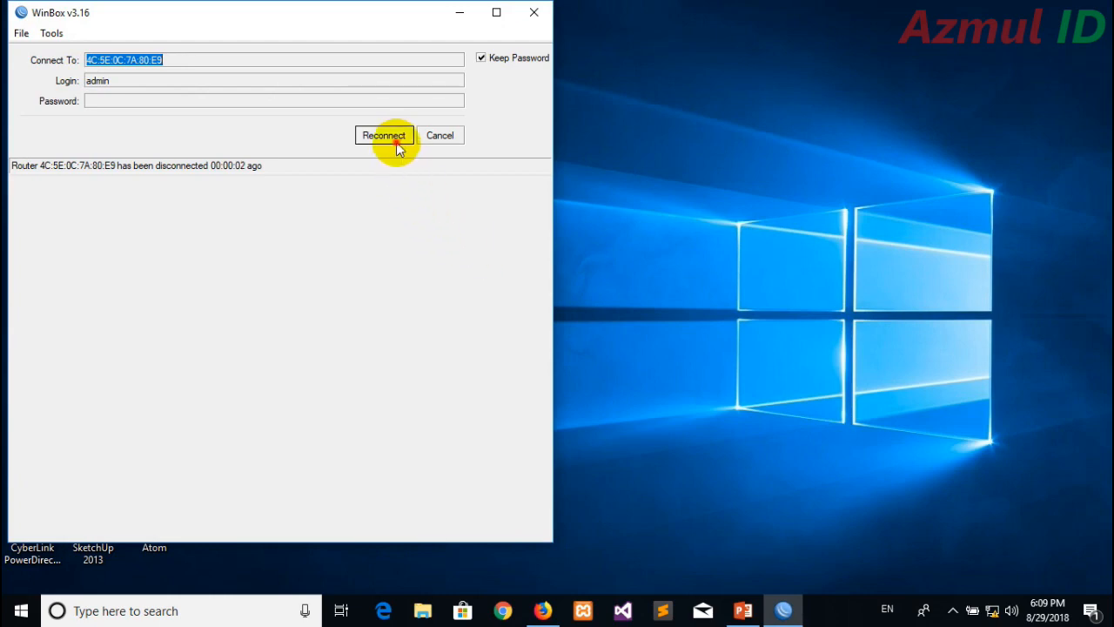
{"action": "left_click", "coordinate": [396, 142]}
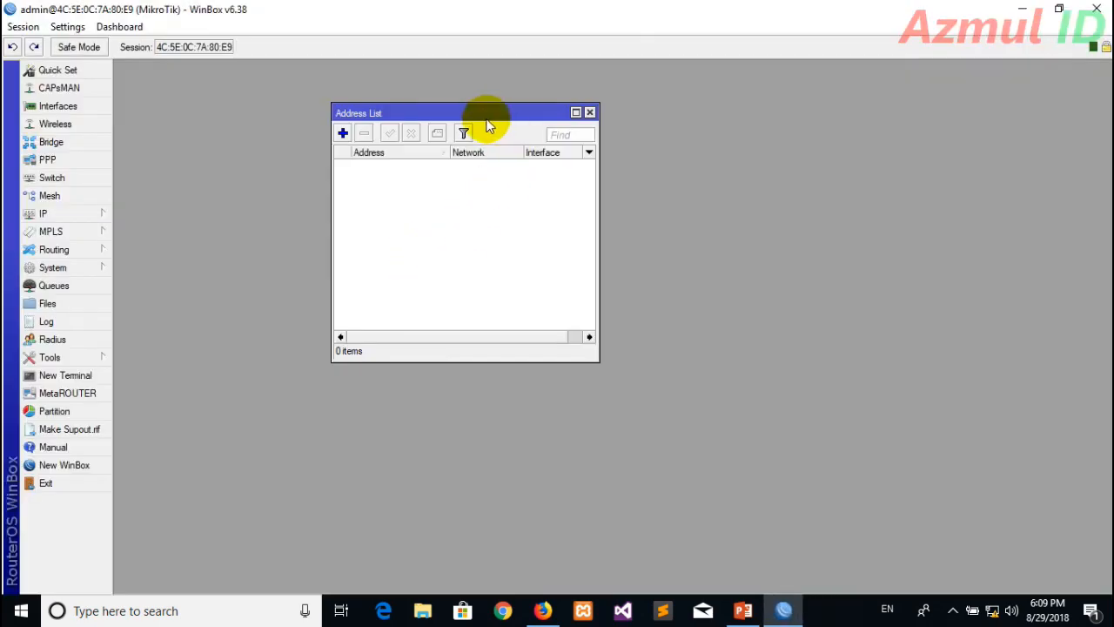
{"action": "left_click_drag", "start_coordinate": [485, 116], "coordinate": [408, 131]}
{"action": "left_click", "coordinate": [299, 143]}
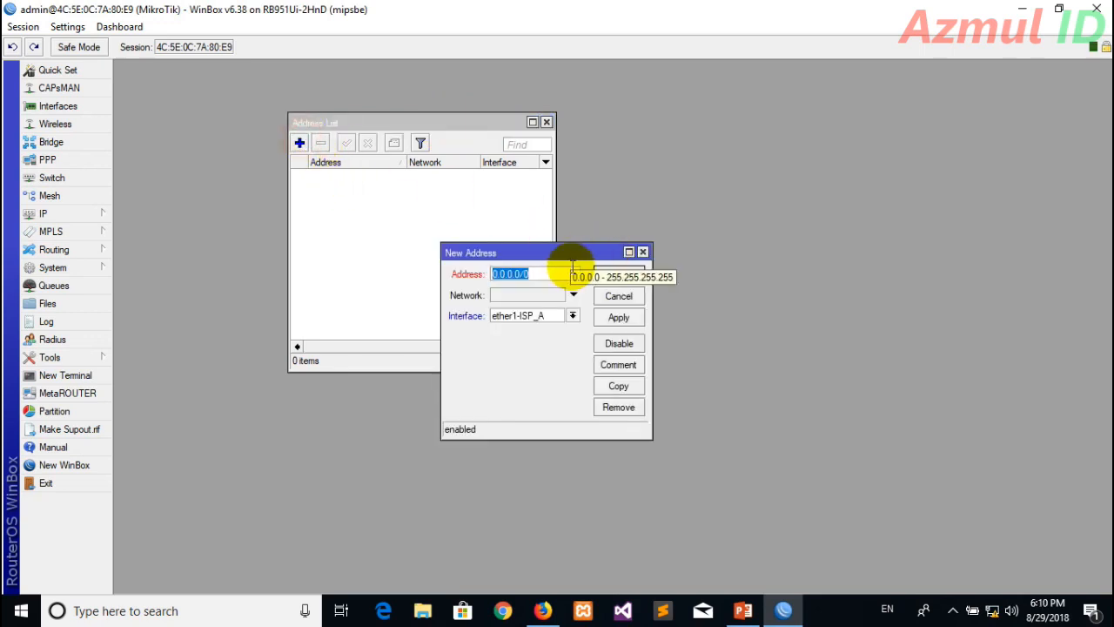
{"action": "type", "text": "192.168.100.2"}
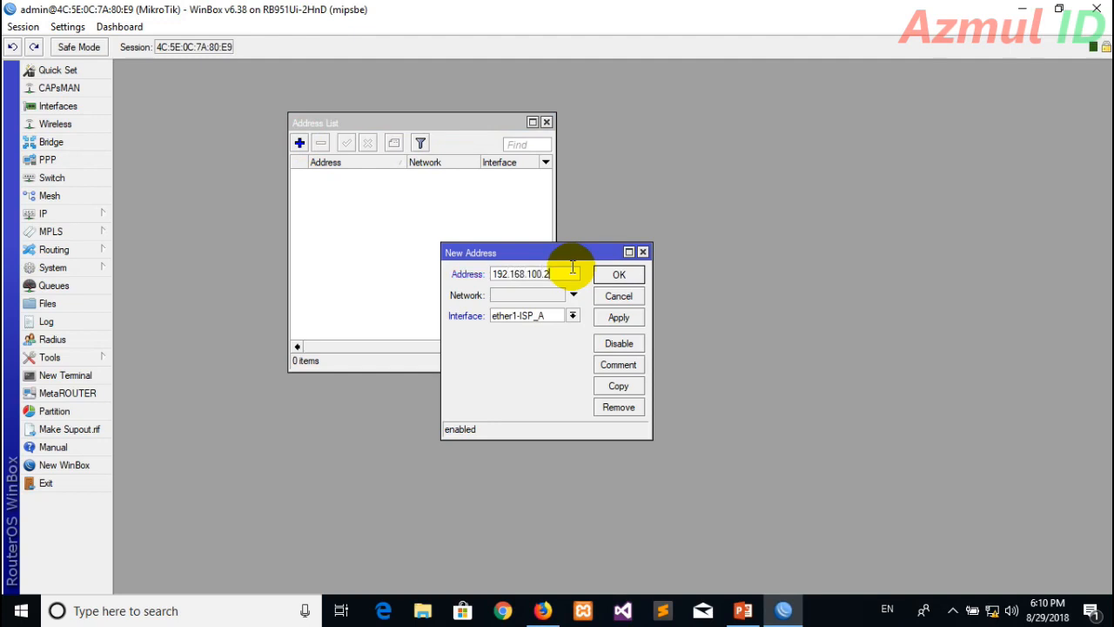
{"action": "type", "text": "/24"}
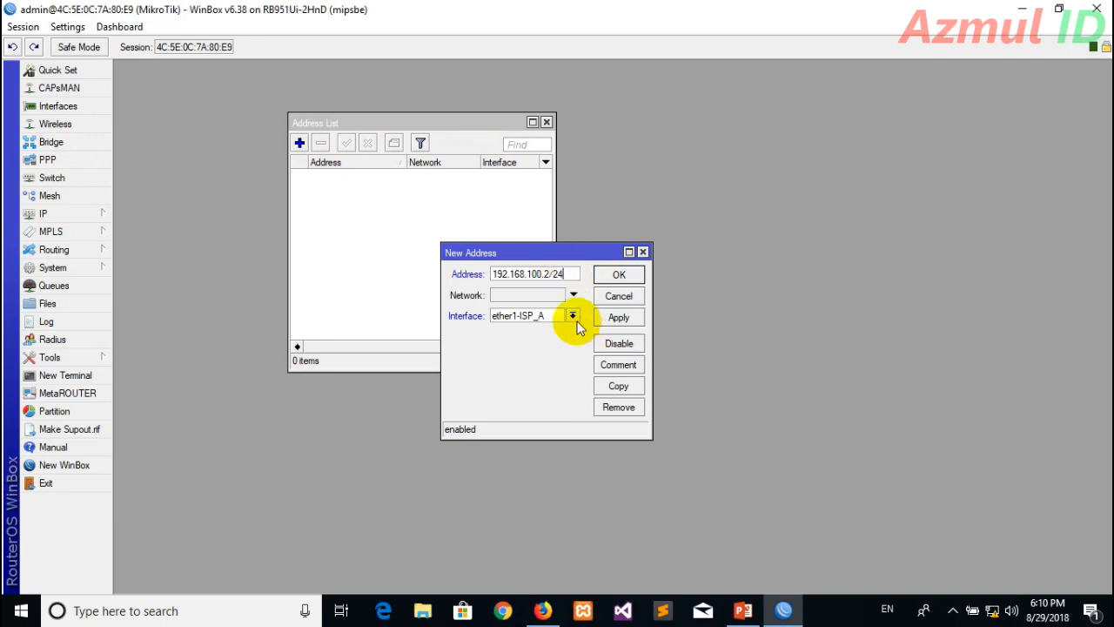
{"action": "left_click", "coordinate": [616, 319]}
{"action": "left_click", "coordinate": [630, 275]}
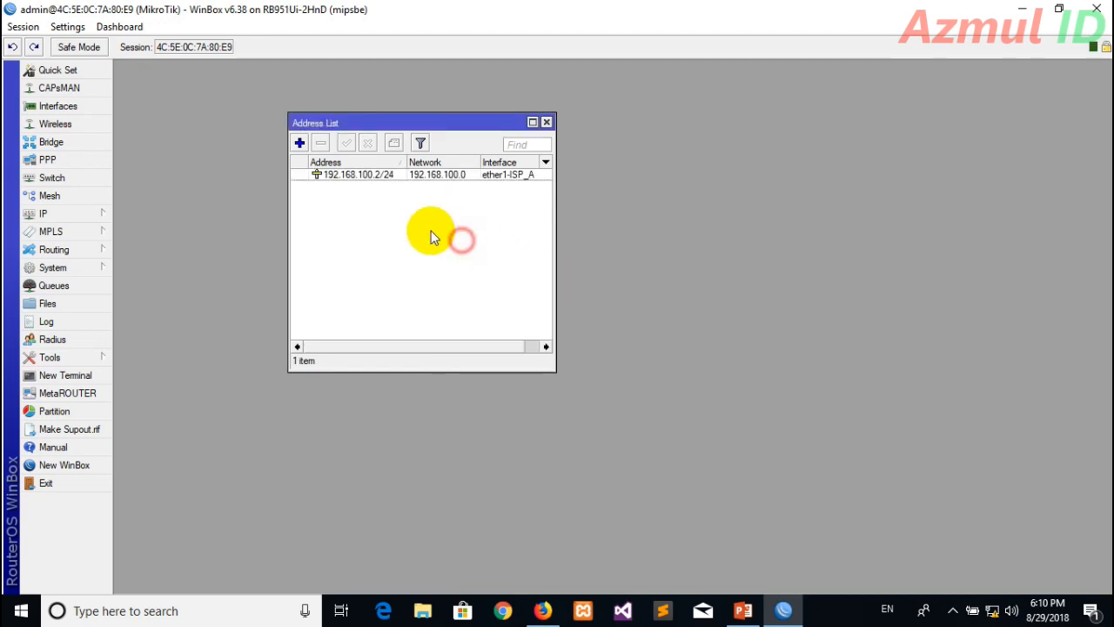
Step: Check the address plan on the PowerPoint slide, and add the IP address 192.168.10.2/24 on the ether2-ISP_B interface in WinBox
{"action": "left_click", "coordinate": [300, 142]}
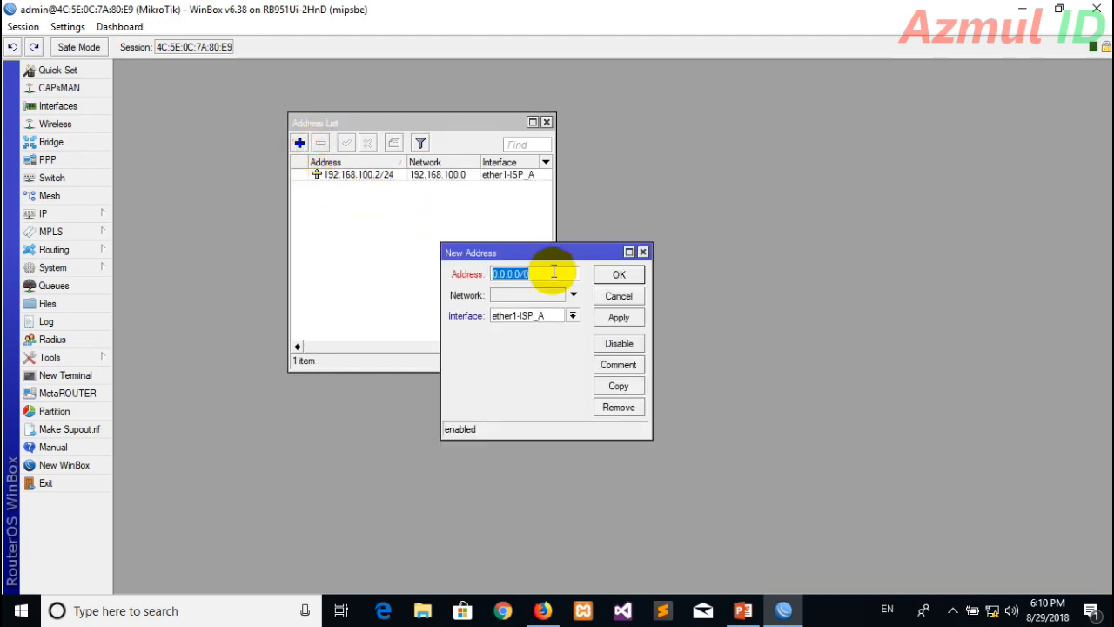
{"action": "left_click", "coordinate": [742, 610]}
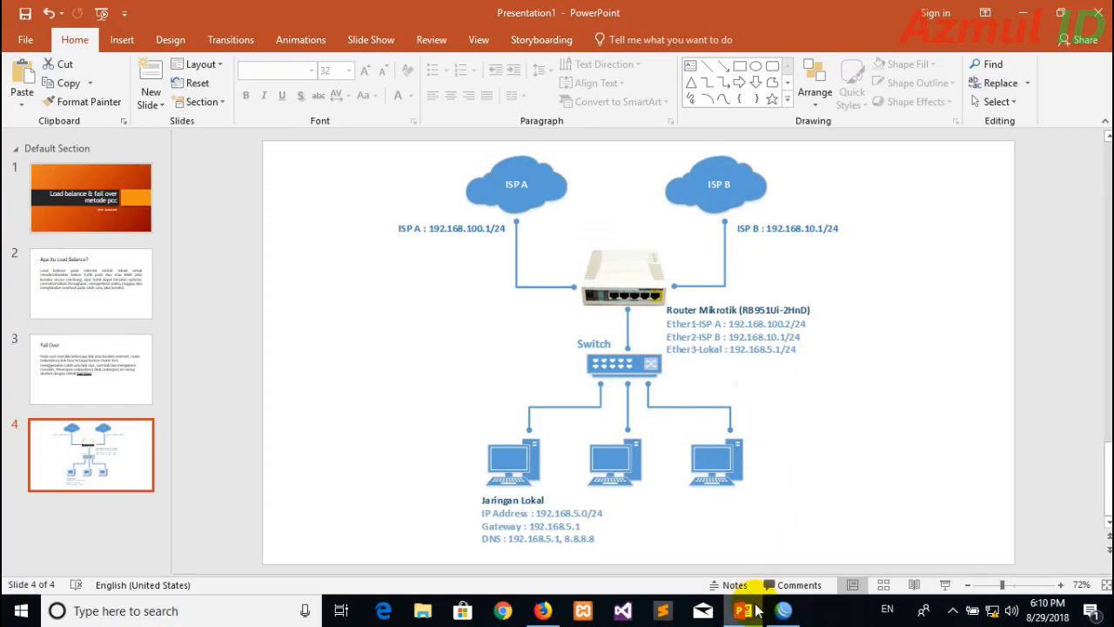
{"action": "left_click", "coordinate": [783, 610]}
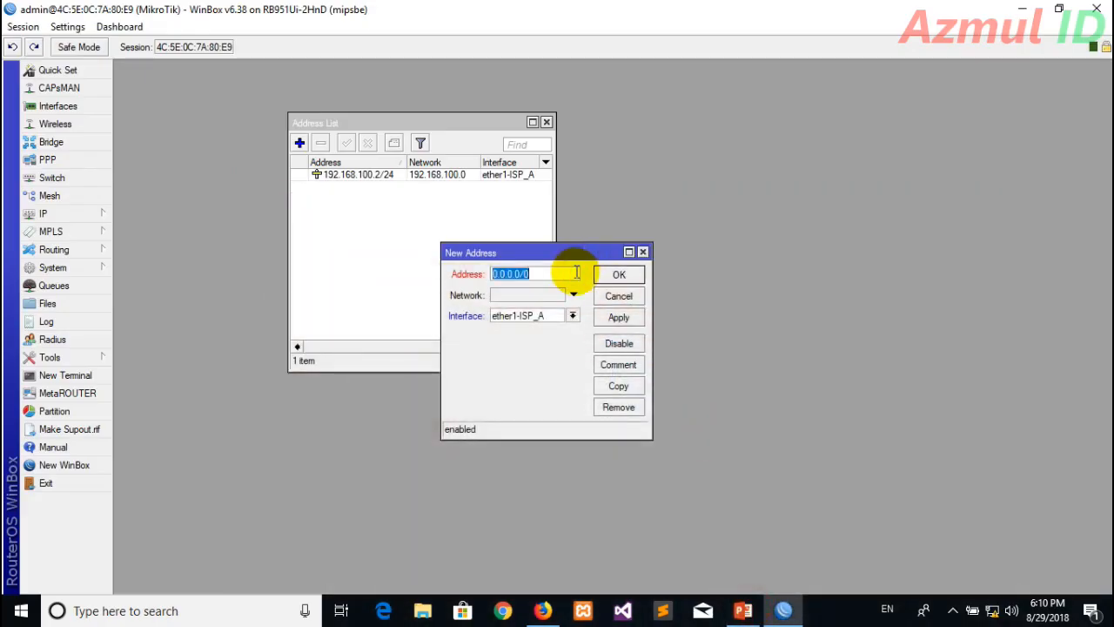
{"action": "type", "text": "192.168.10.2"}
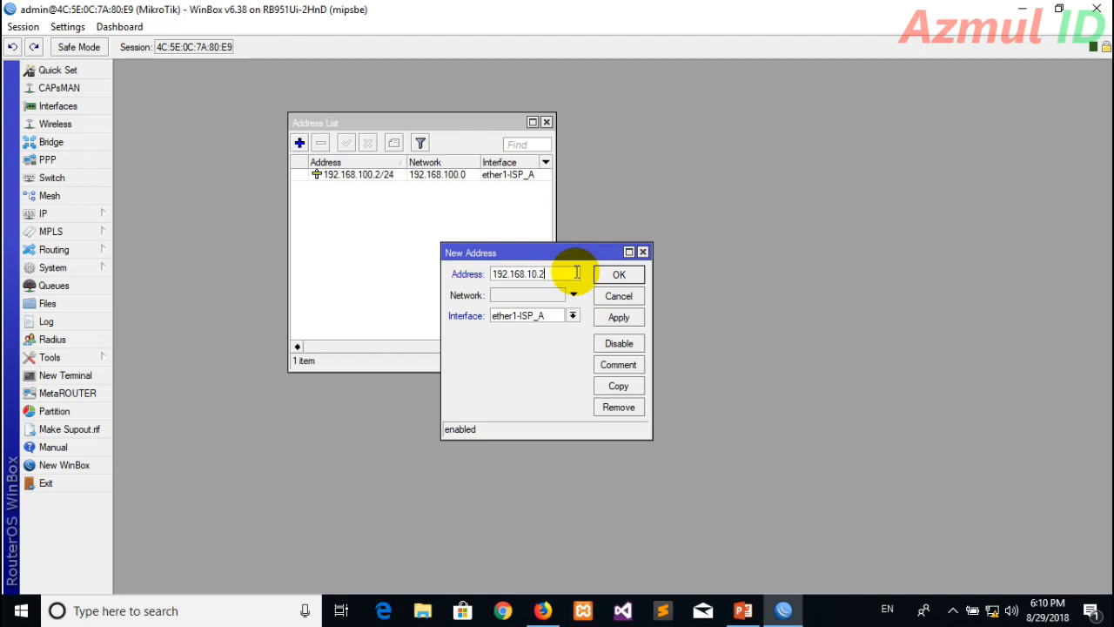
{"action": "type", "text": "/24"}
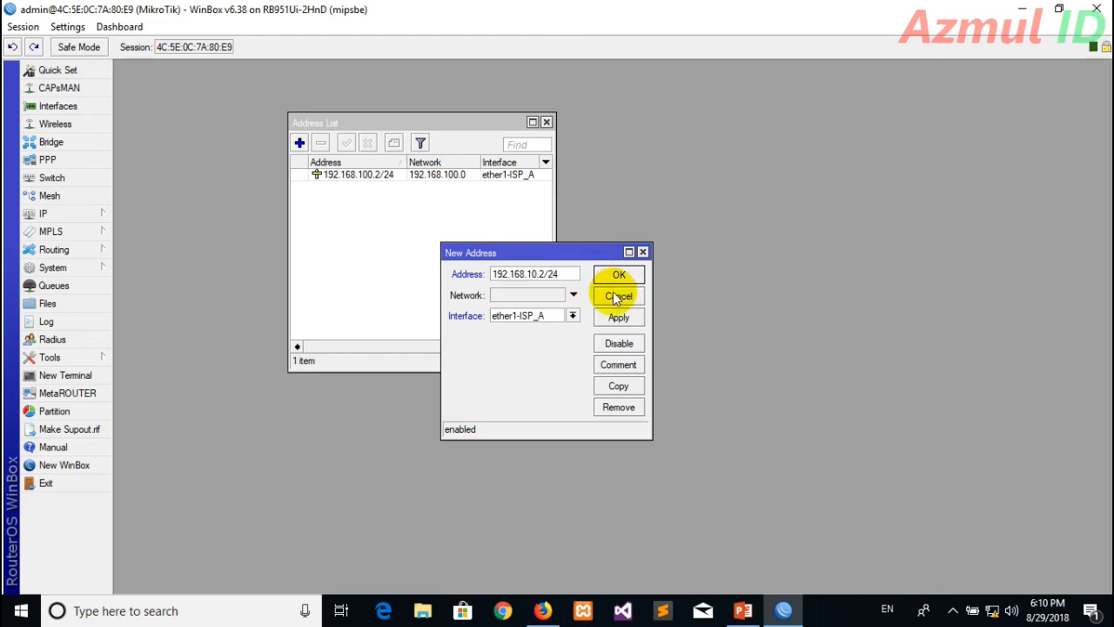
{"action": "left_click", "coordinate": [572, 315]}
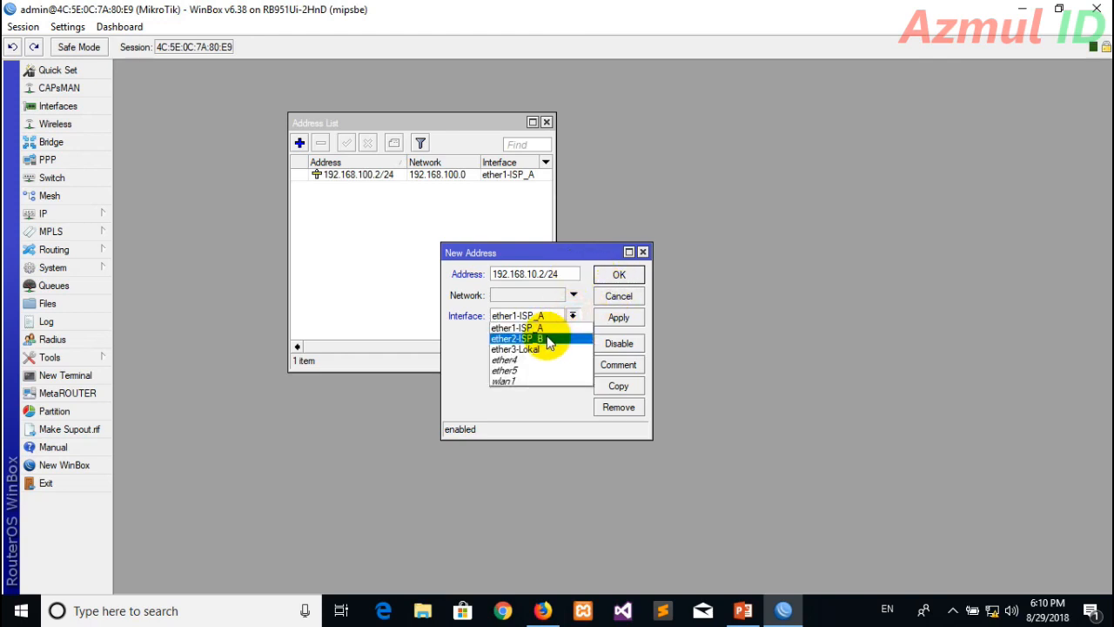
{"action": "left_click", "coordinate": [541, 338]}
{"action": "left_click", "coordinate": [619, 318]}
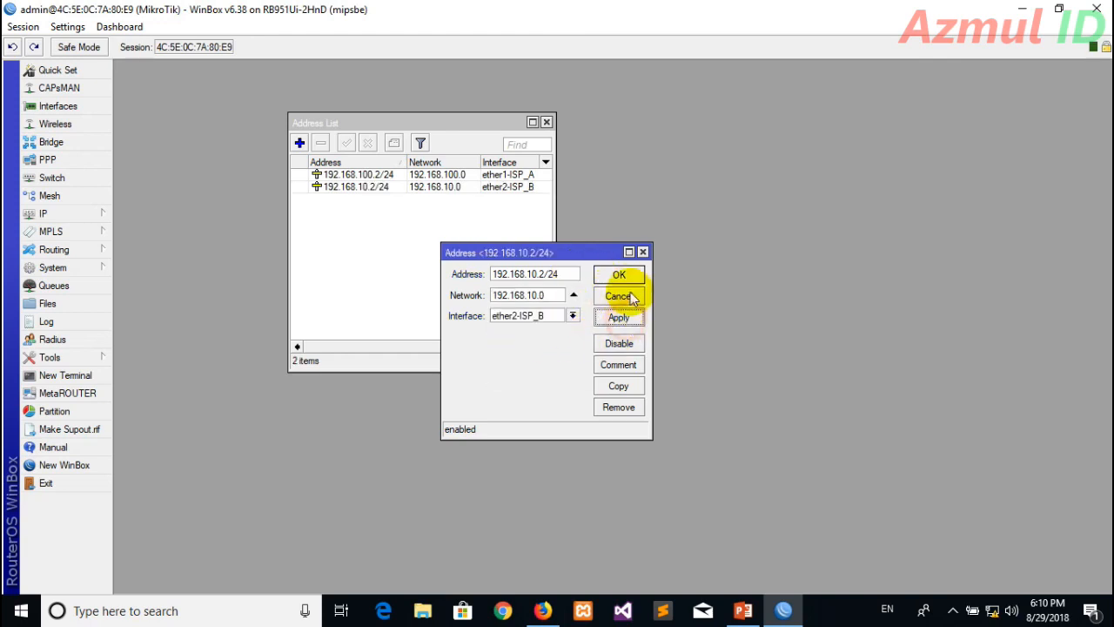
{"action": "left_click", "coordinate": [630, 280]}
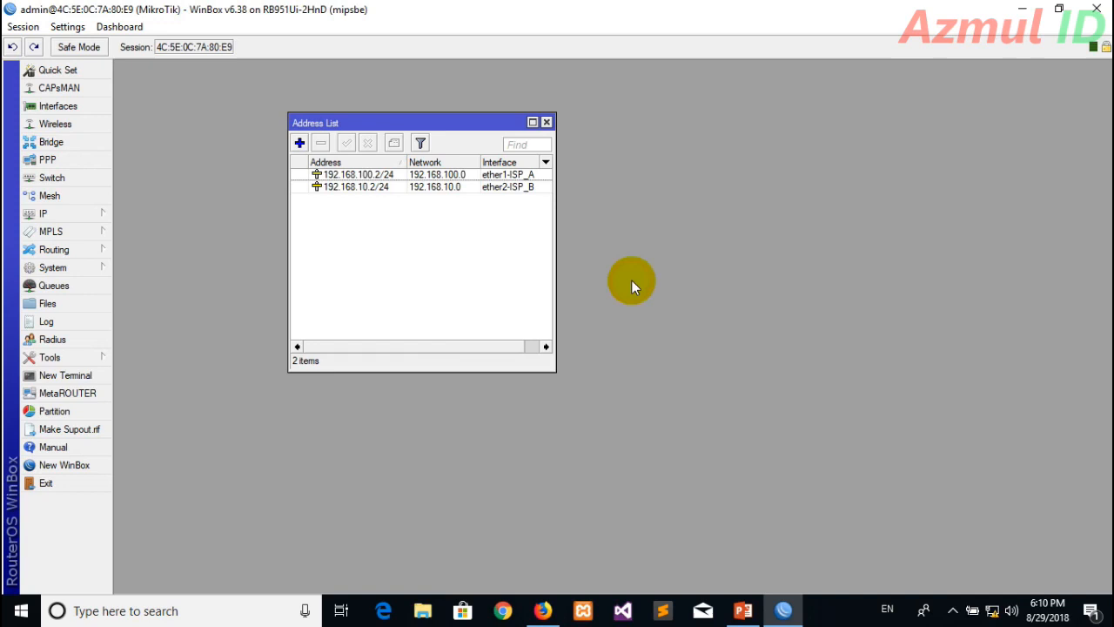
Step: Add the IP address 192.168.5.1/24 on the ether3-Lokal interface and close the address list
{"action": "left_click", "coordinate": [299, 143]}
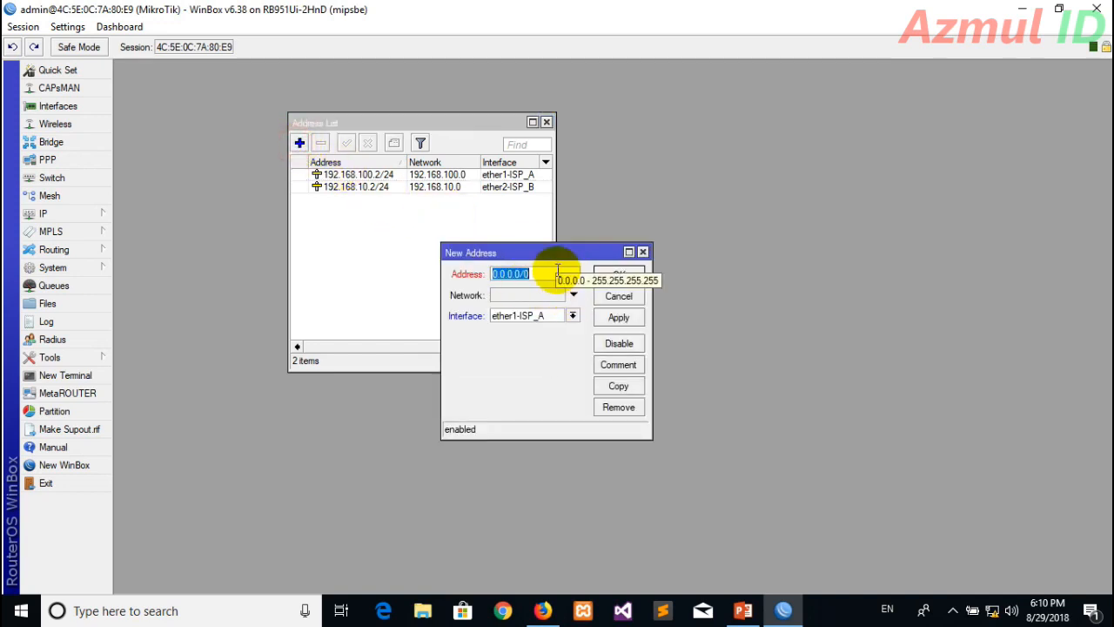
{"action": "type", "text": "192..168.5.1/24"}
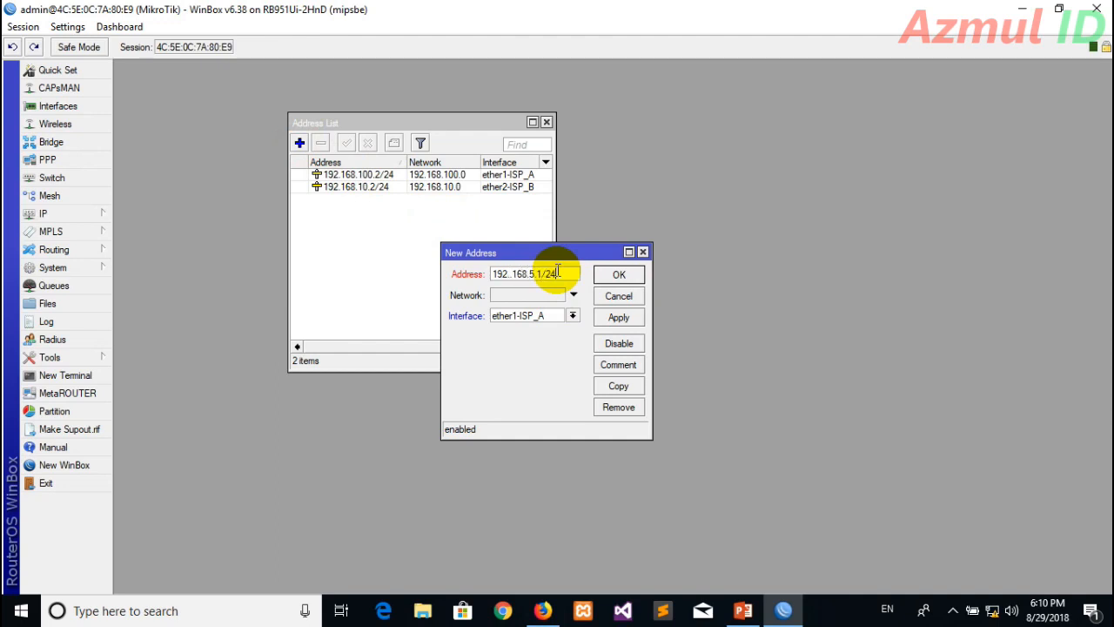
{"action": "left_click", "coordinate": [571, 315]}
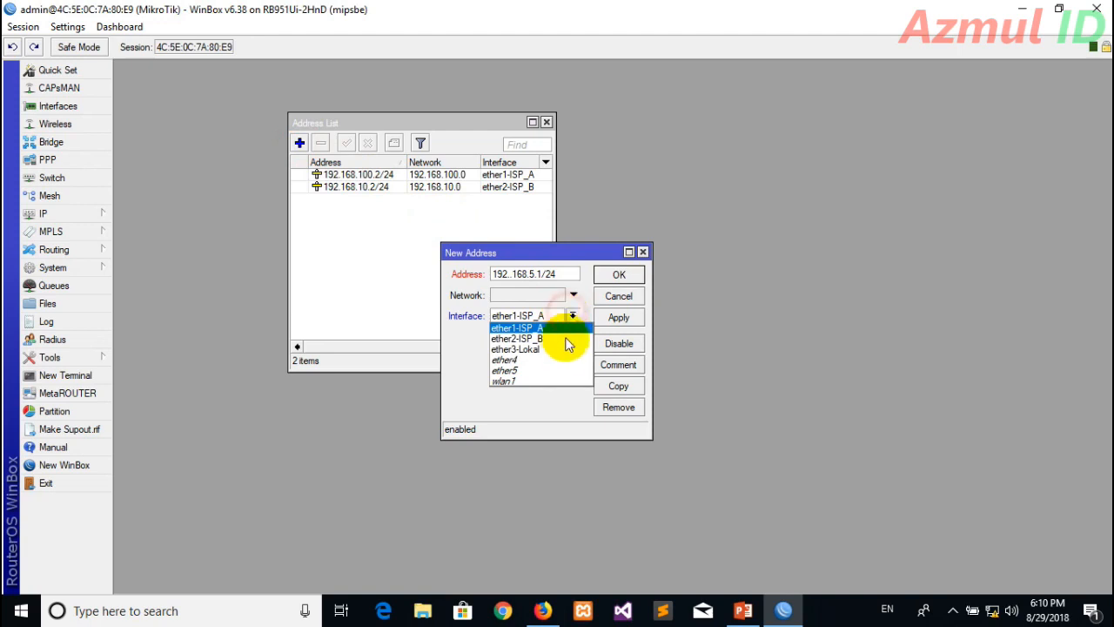
{"action": "left_click", "coordinate": [563, 349]}
{"action": "left_click", "coordinate": [628, 317]}
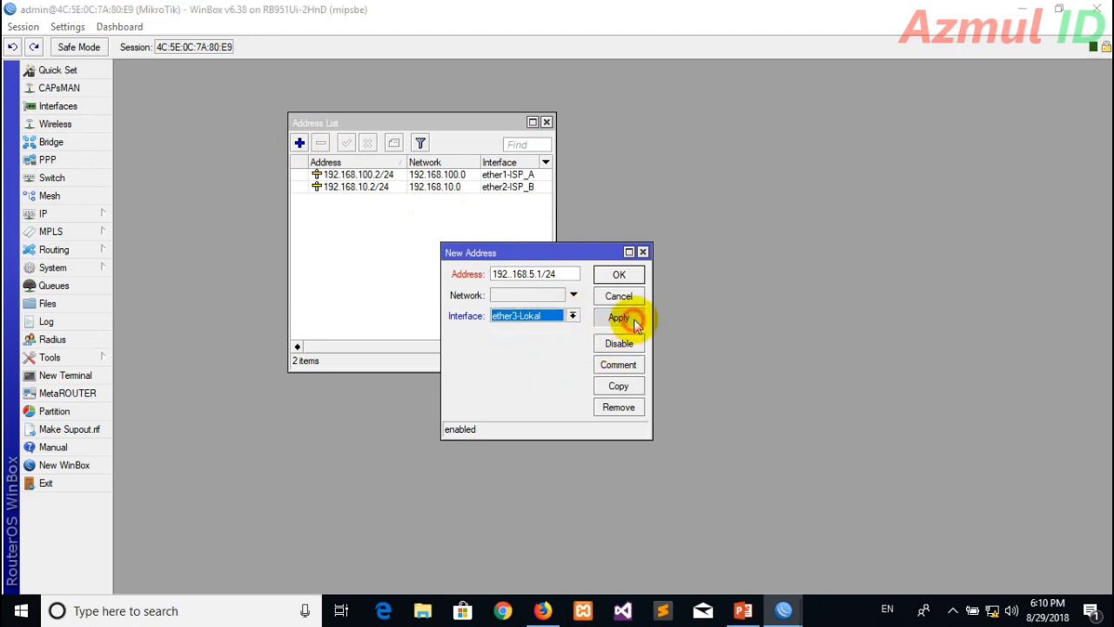
{"action": "left_click", "coordinate": [626, 319]}
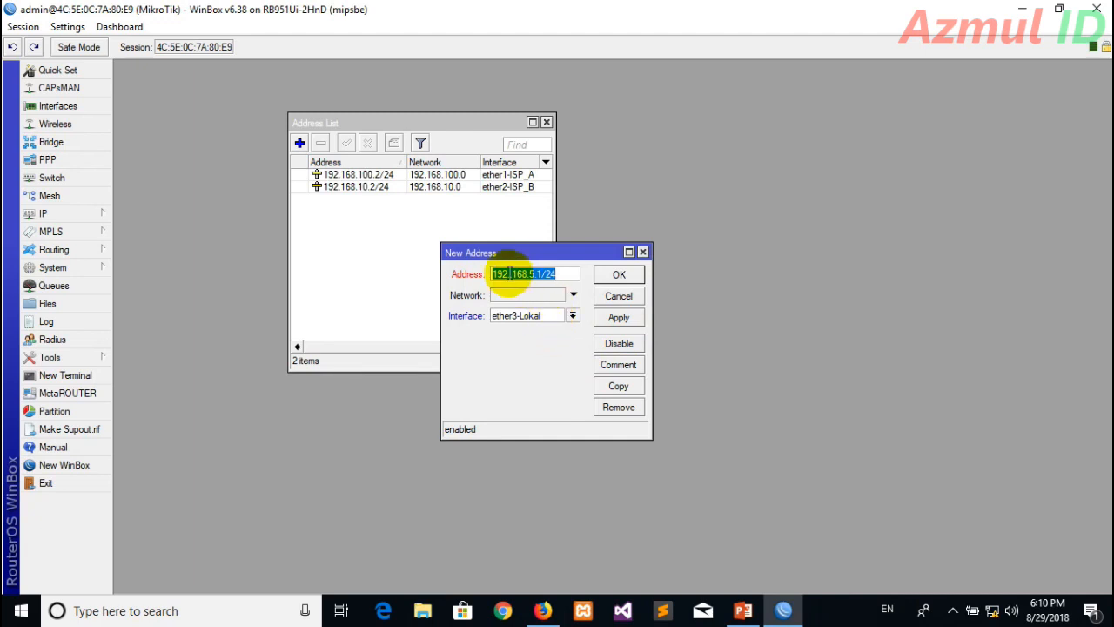
{"action": "left_click", "coordinate": [513, 273]}
{"action": "key", "text": "BackSpace"}
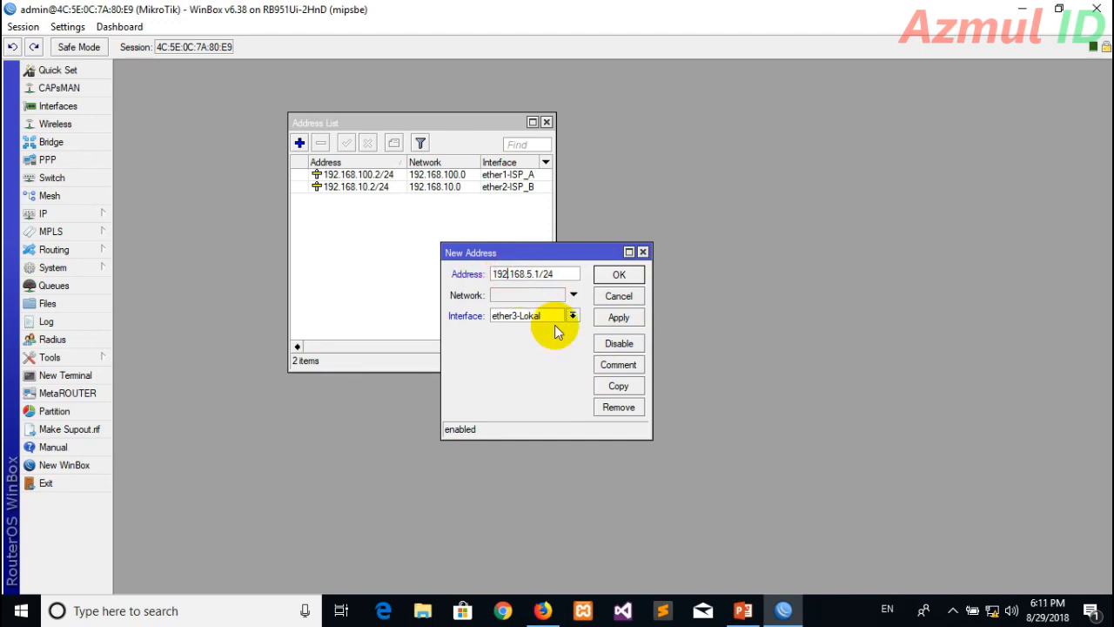
{"action": "left_click", "coordinate": [612, 319]}
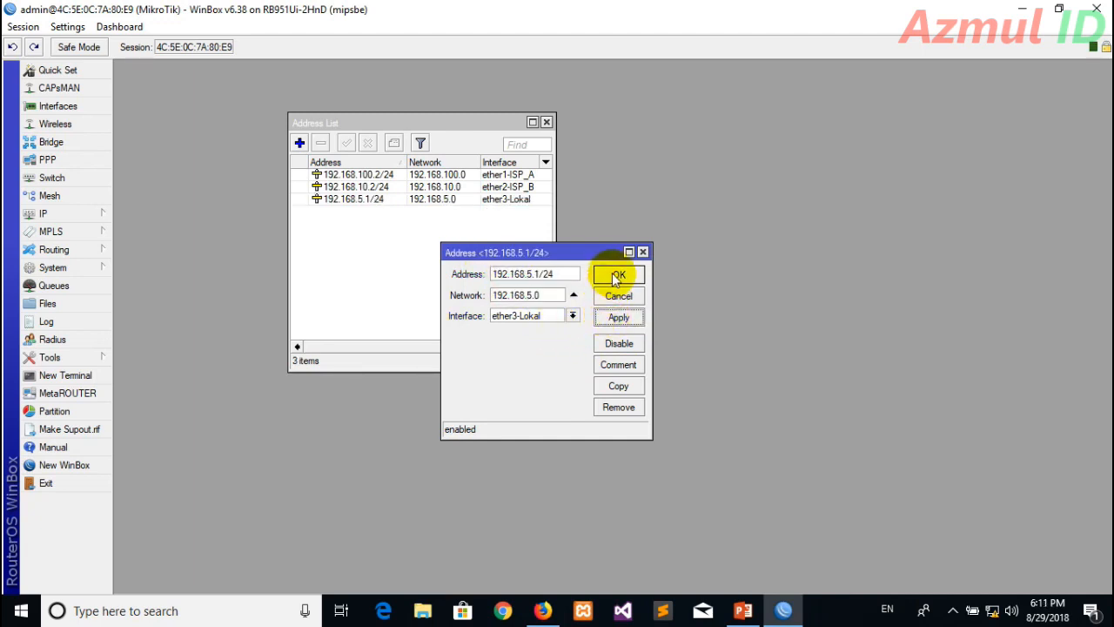
{"action": "left_click", "coordinate": [619, 275]}
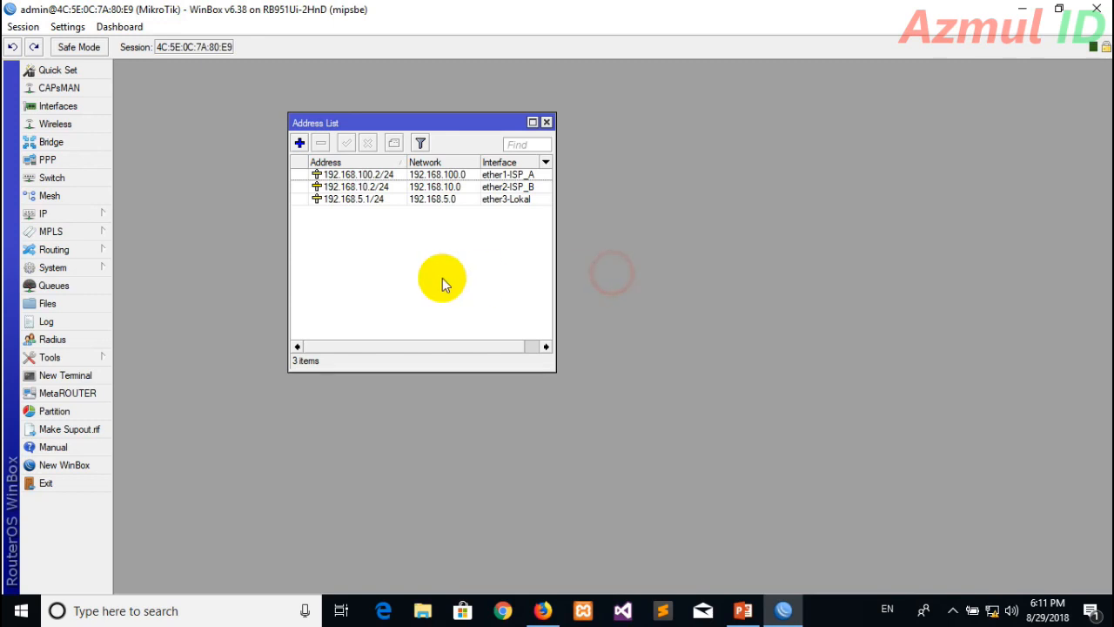
{"action": "left_click", "coordinate": [547, 121]}
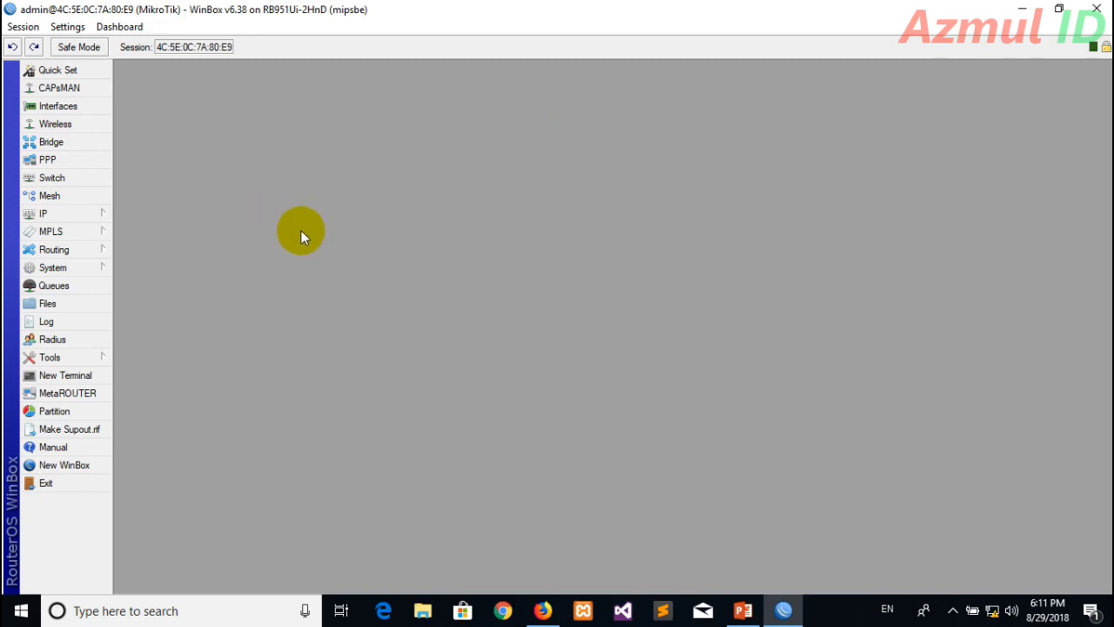
Step: Open the route list and add a default route for 0.0.0.0/0 with gateway 192.168.100.1
{"action": "left_click", "coordinate": [68, 216]}
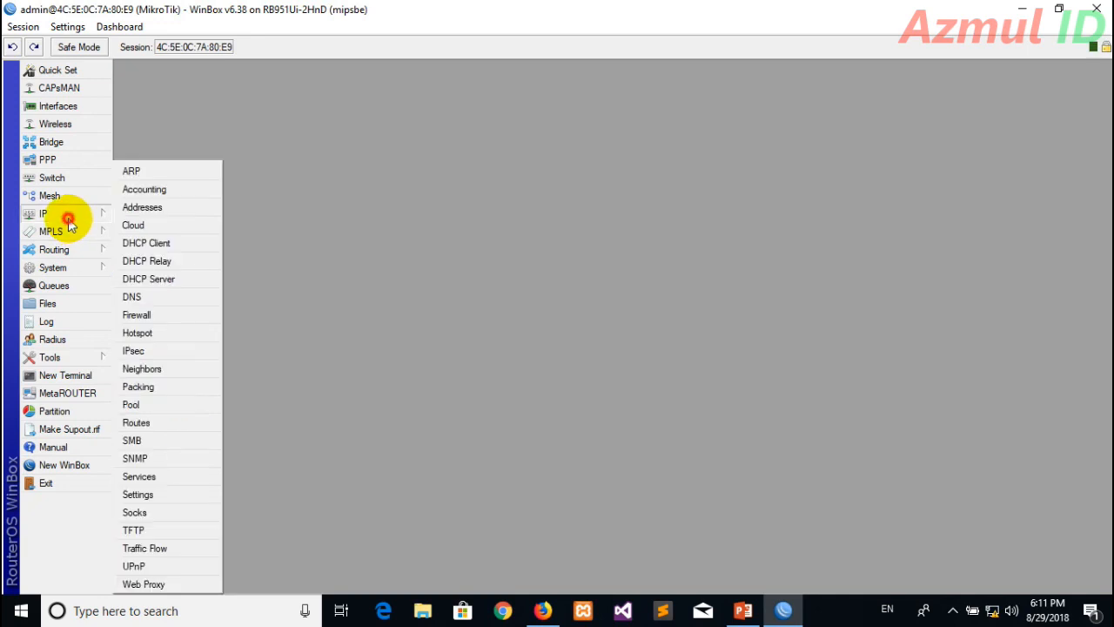
{"action": "left_click", "coordinate": [157, 423]}
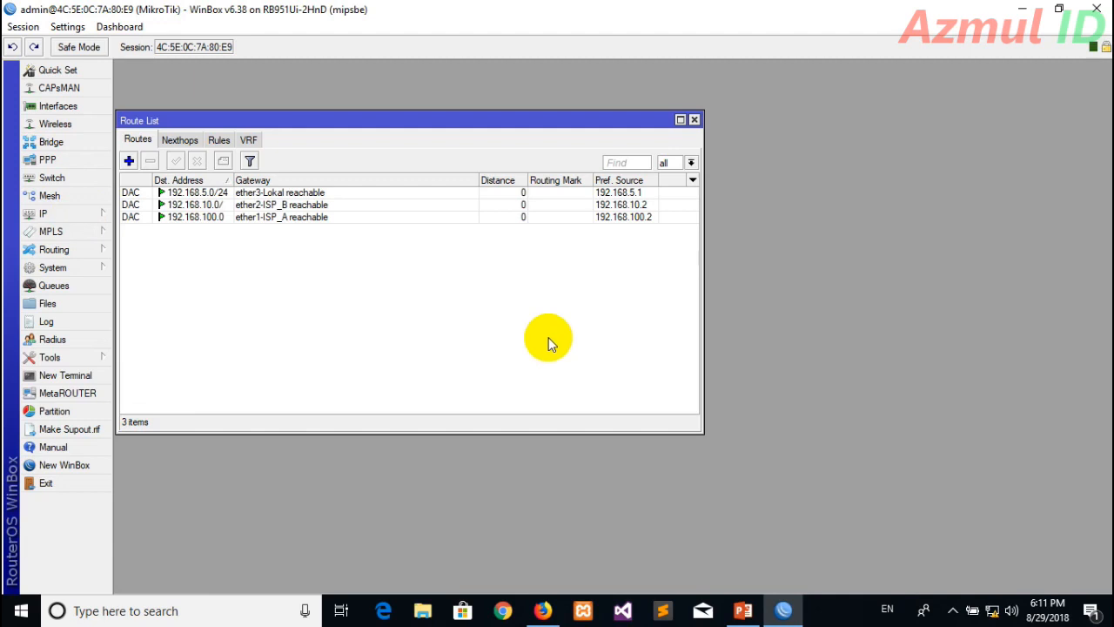
{"action": "left_click", "coordinate": [127, 161]}
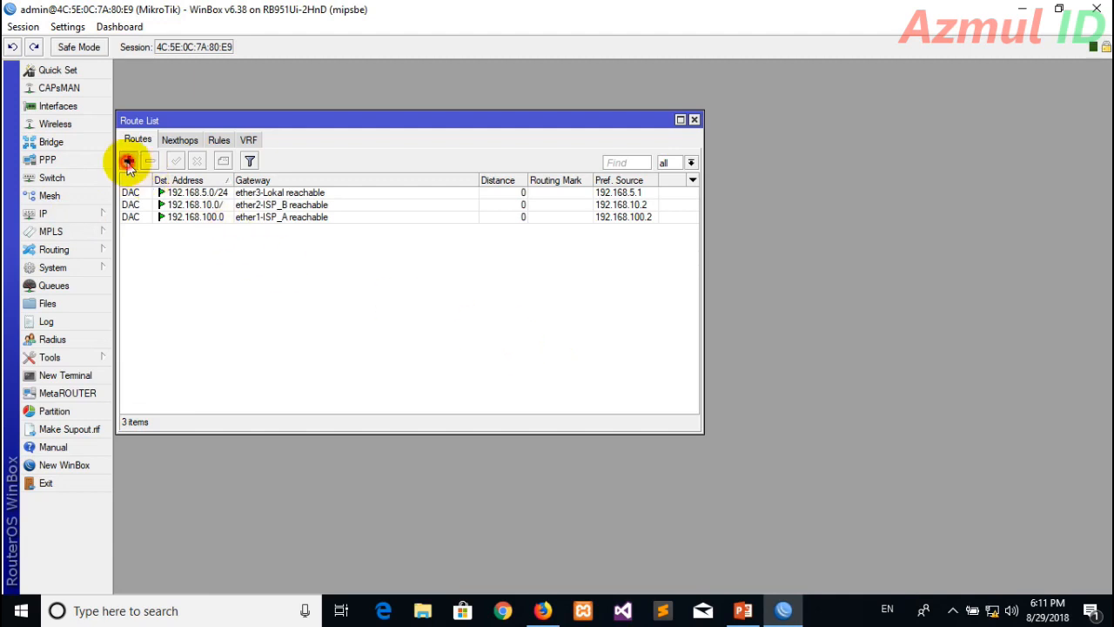
{"action": "left_click", "coordinate": [480, 207]}
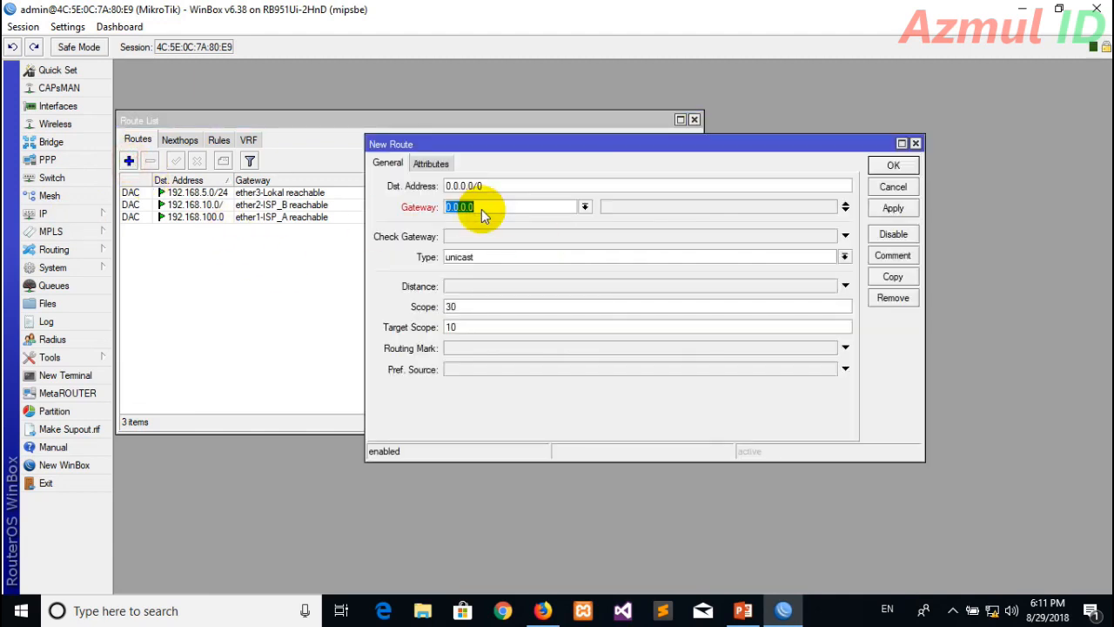
{"action": "type", "text": "192.168.100.1"}
{"action": "left_click", "coordinate": [891, 208]}
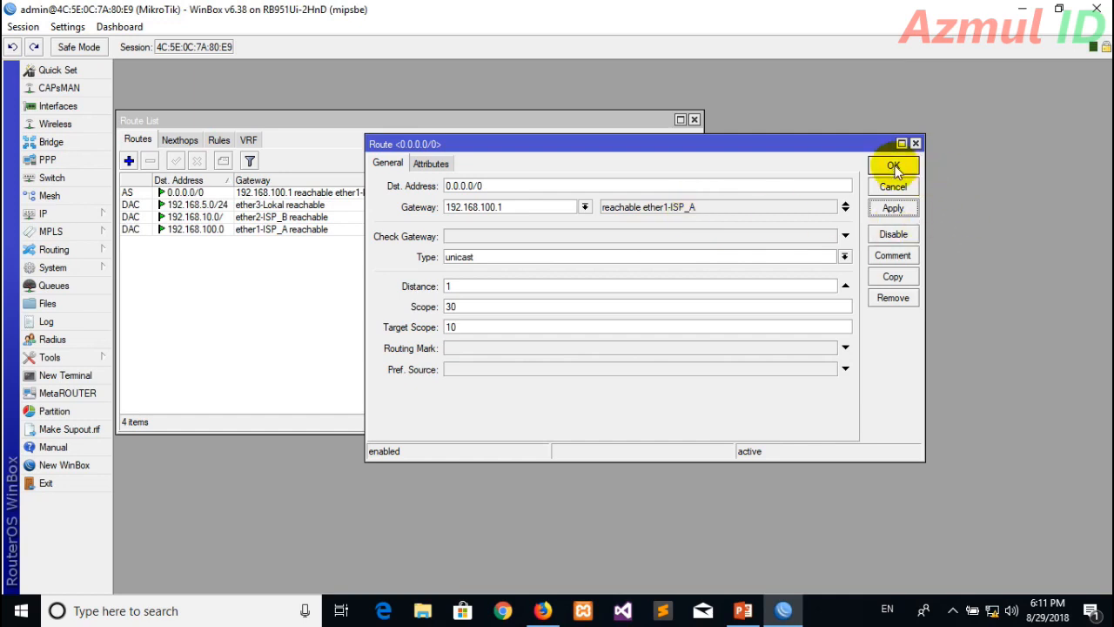
{"action": "left_click", "coordinate": [893, 165]}
Step: Add a second default route for 0.0.0.0/0 with gateway 192.168.10.1
{"action": "left_click", "coordinate": [129, 160]}
{"action": "left_click", "coordinate": [520, 209]}
{"action": "type", "text": "192.168"}
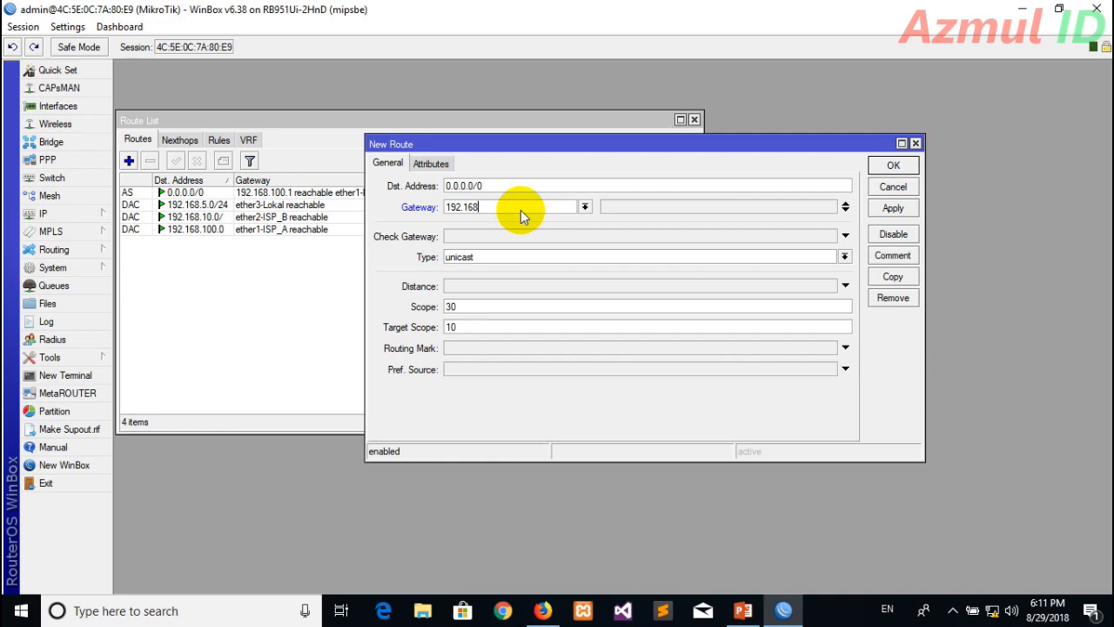
{"action": "type", "text": "10.1"}
{"action": "left_click", "coordinate": [892, 209]}
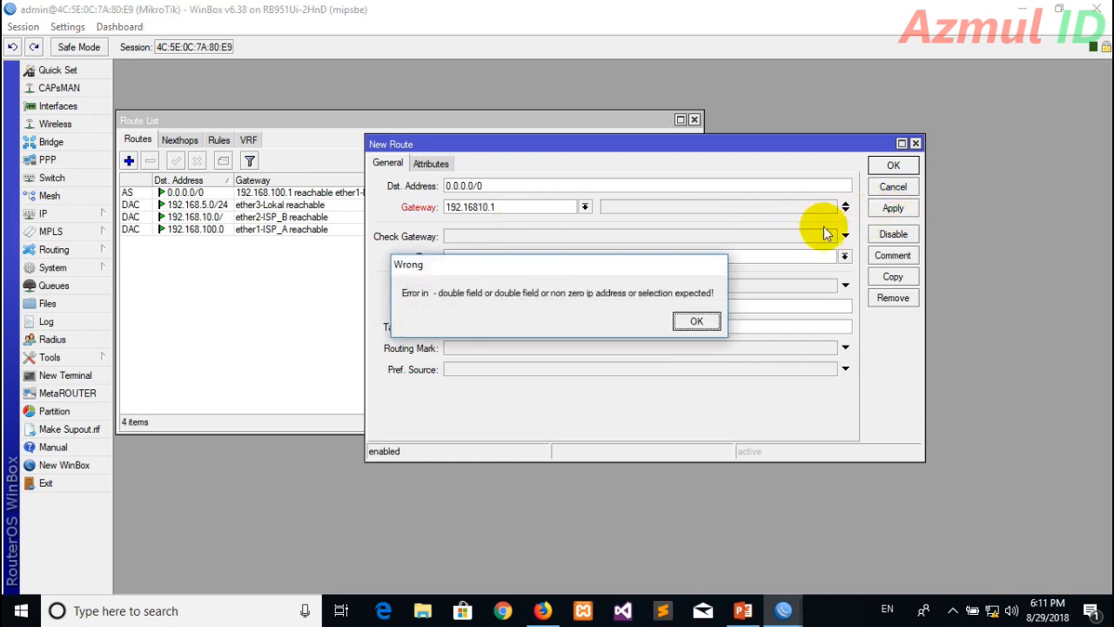
{"action": "left_click", "coordinate": [693, 323]}
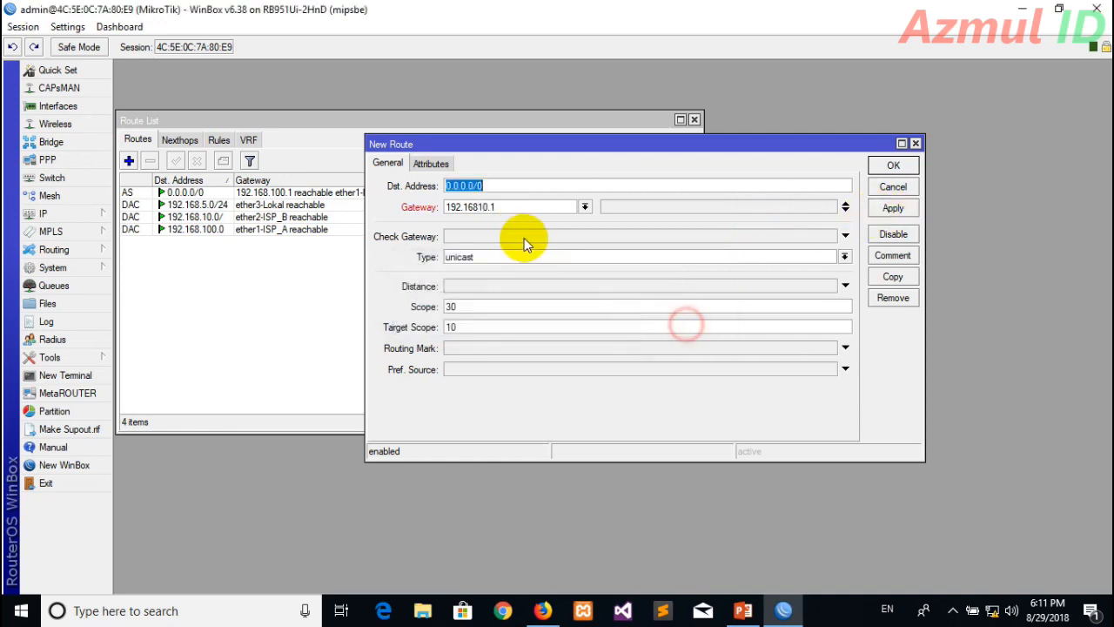
{"action": "left_click", "coordinate": [481, 207]}
{"action": "type", "text": "."}
{"action": "left_click", "coordinate": [891, 211]}
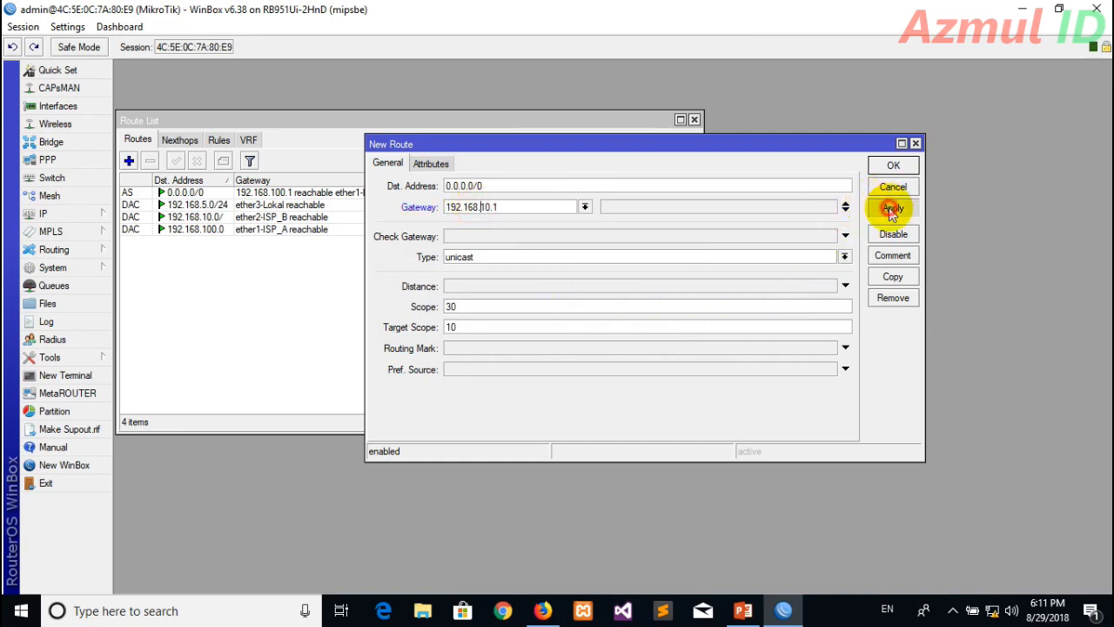
{"action": "left_click", "coordinate": [891, 166]}
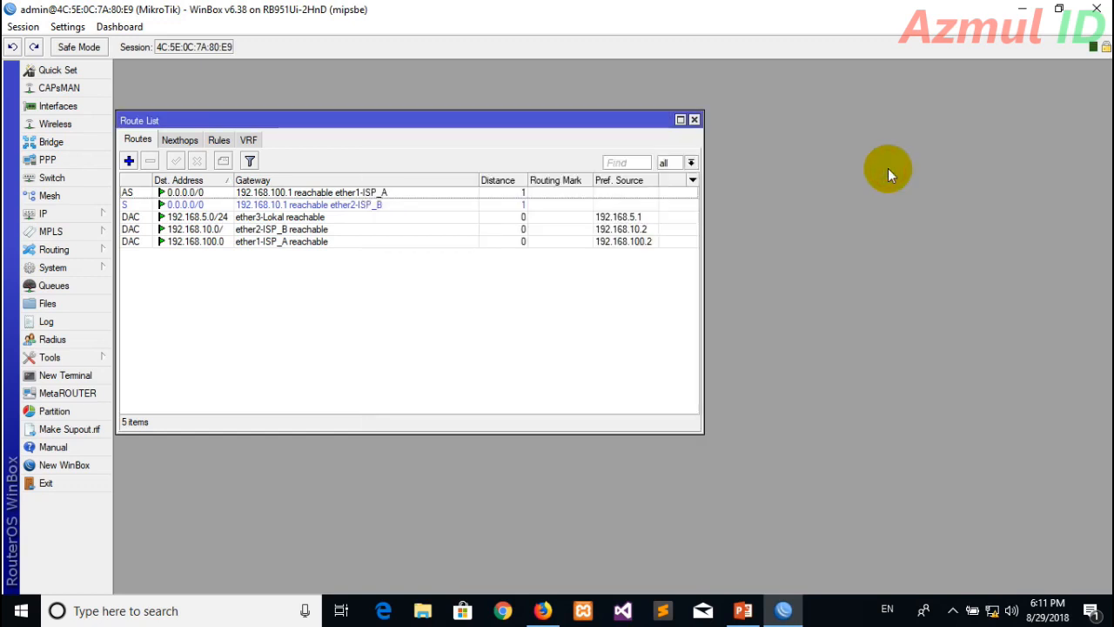
Step: Review the default route through ISP B in the route list and close the list
{"action": "left_click", "coordinate": [336, 207]}
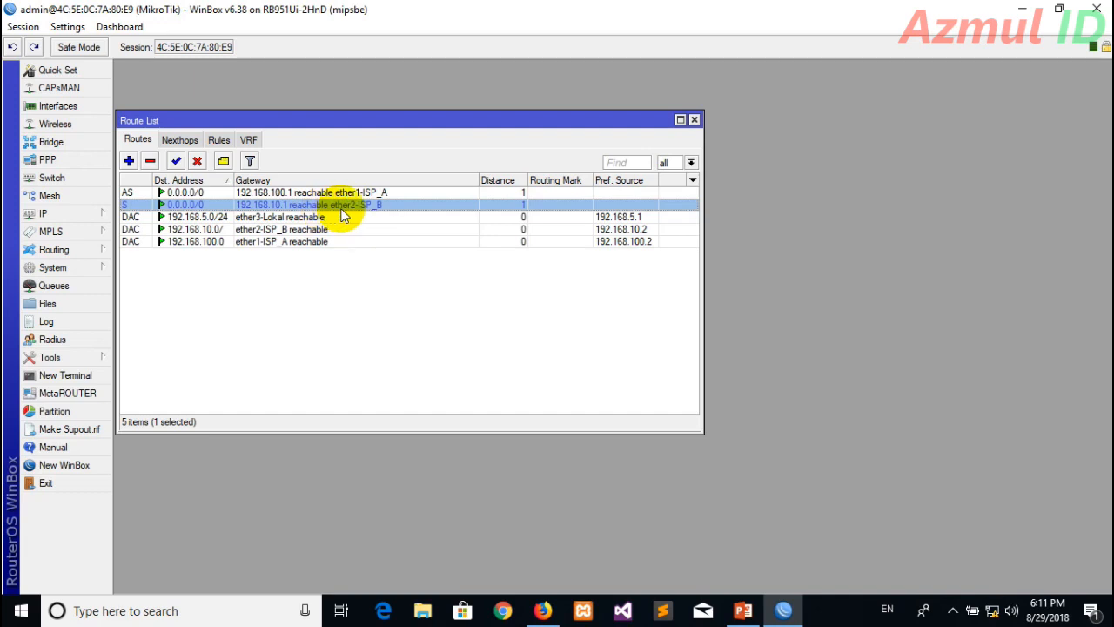
{"action": "left_click", "coordinate": [363, 356]}
{"action": "left_click", "coordinate": [342, 206]}
{"action": "left_click", "coordinate": [380, 281]}
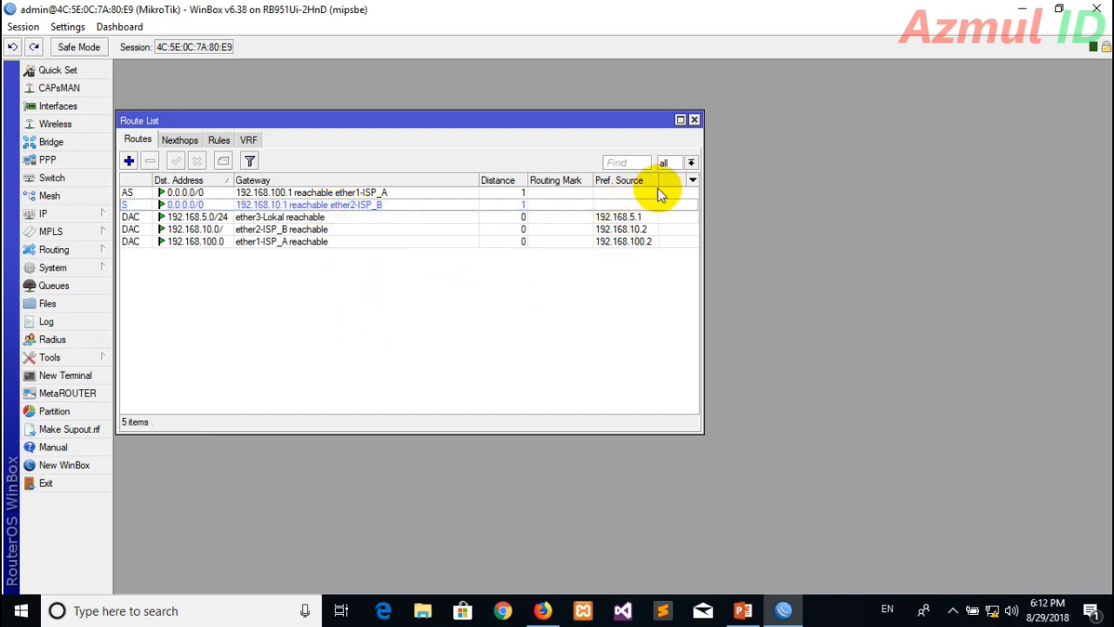
{"action": "left_click", "coordinate": [695, 120]}
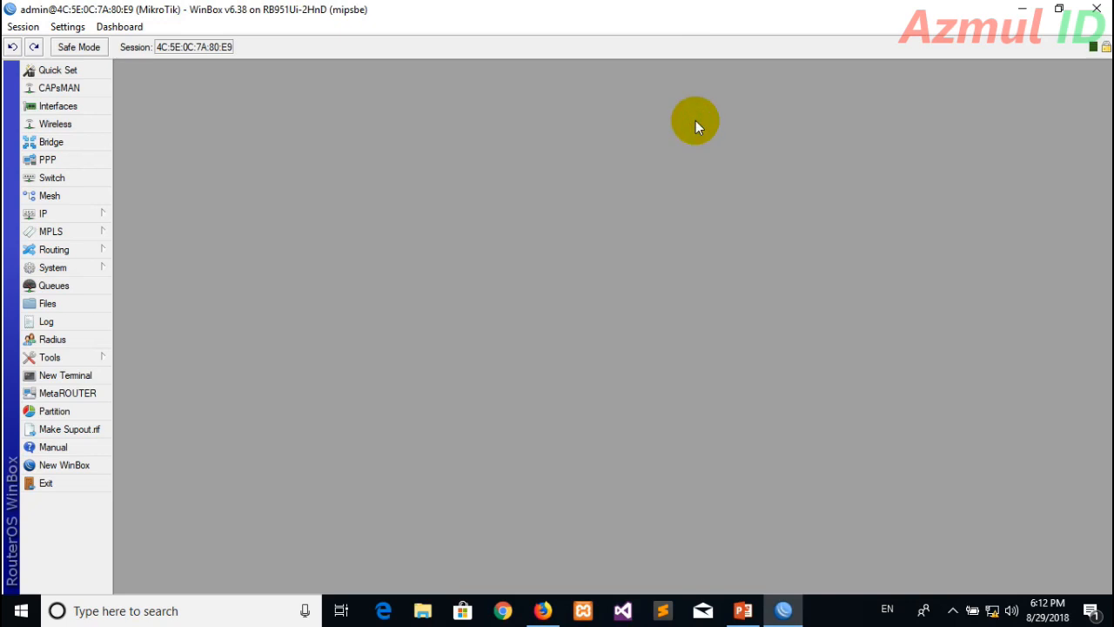
Step: Open the DNS settings and enter 192.168.100.1 as the first DNS server
{"action": "left_click", "coordinate": [67, 213]}
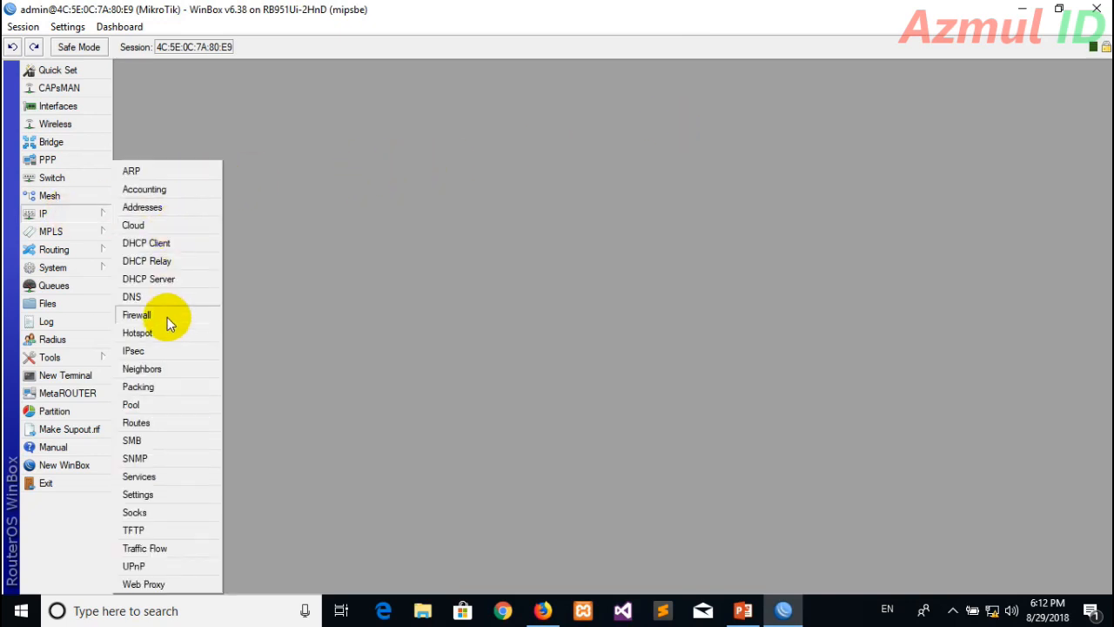
{"action": "left_click", "coordinate": [209, 291]}
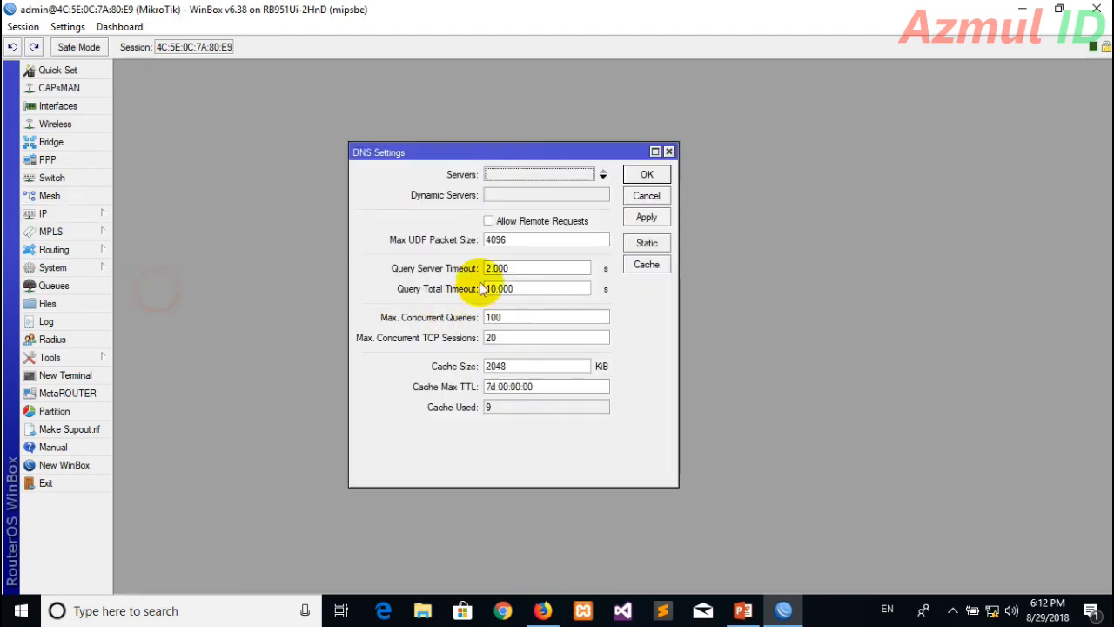
{"action": "left_click", "coordinate": [510, 175]}
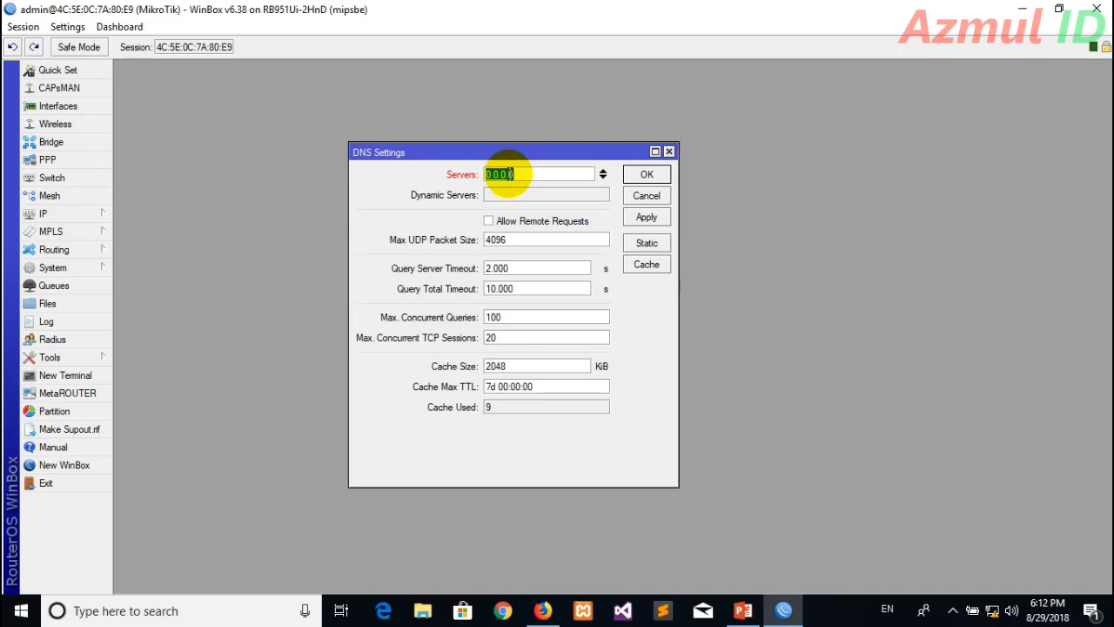
{"action": "type", "text": "192.168.100.1"}
Step: Add 192.168.10.1 as the second DNS server
{"action": "left_click", "coordinate": [602, 178]}
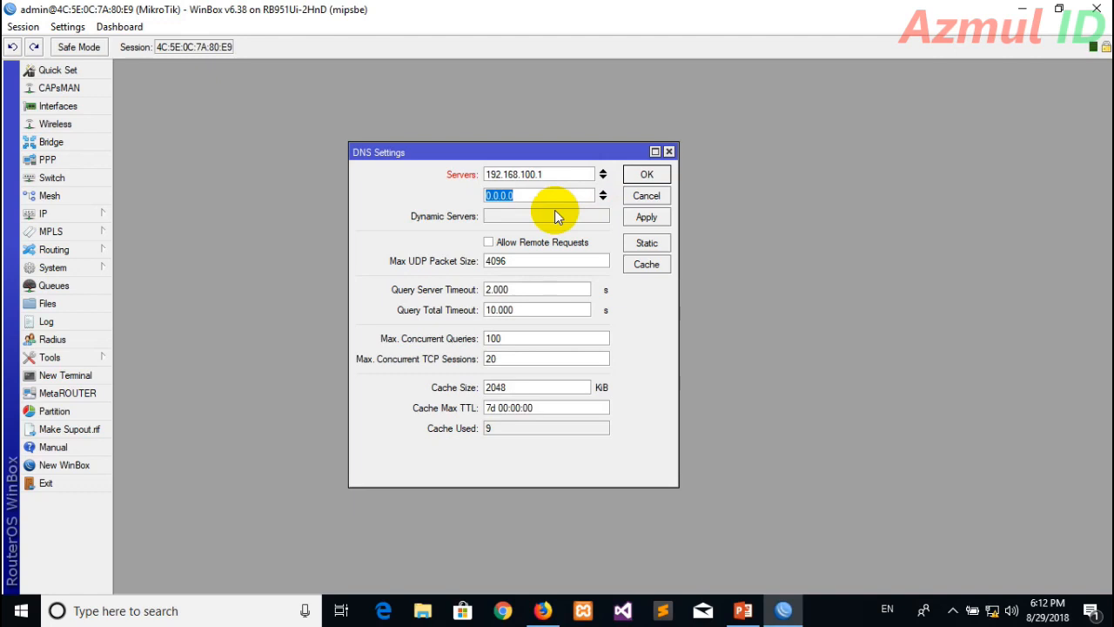
{"action": "type", "text": "192.168"}
{"action": "type", "text": ".4."}
{"action": "key", "text": "BackSpace"}
{"action": "key", "text": "BackSpace"}
{"action": "type", "text": "10.1"}
Step: Add 8.8.8.8 and 8.8.4.4 as the third and fourth DNS servers
{"action": "left_click", "coordinate": [602, 195]}
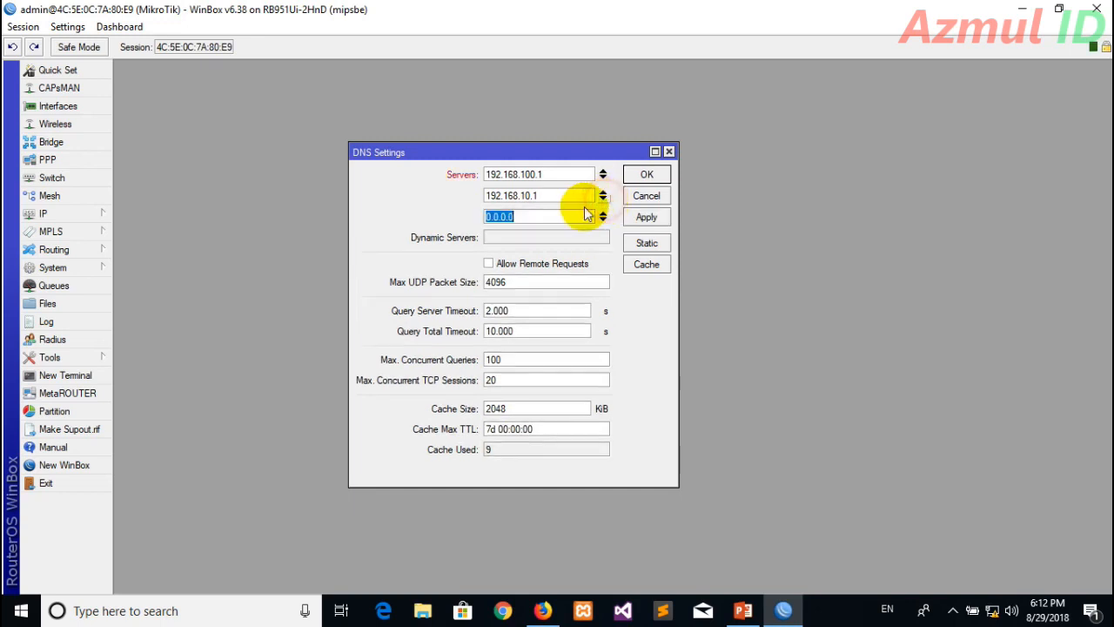
{"action": "type", "text": "8.8.8.8"}
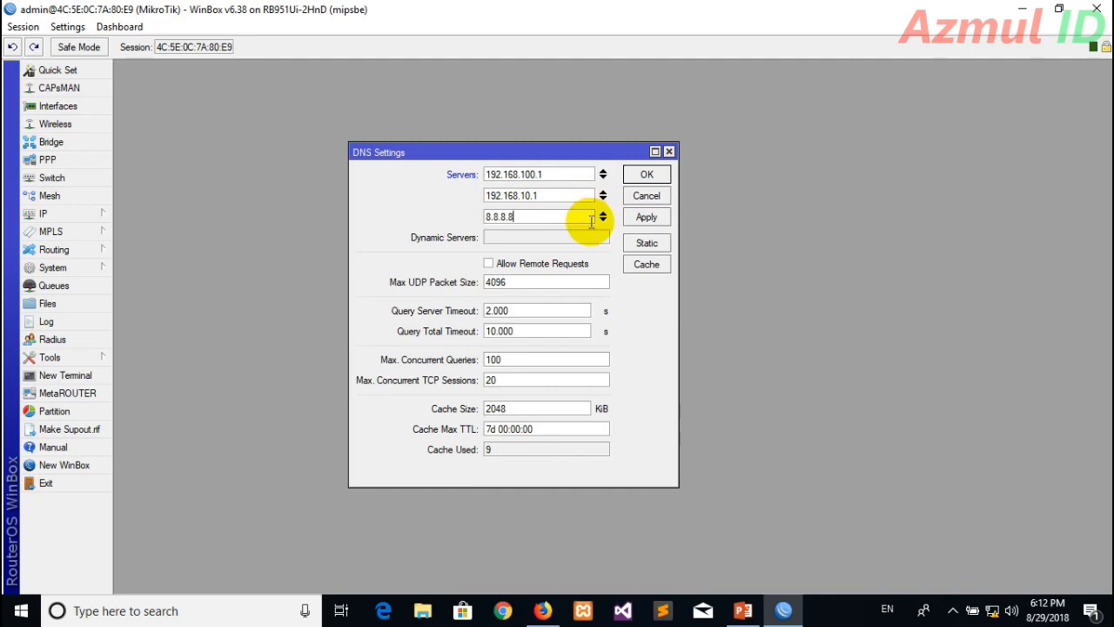
{"action": "left_click", "coordinate": [602, 216]}
{"action": "type", "text": "8.8.4.4"}
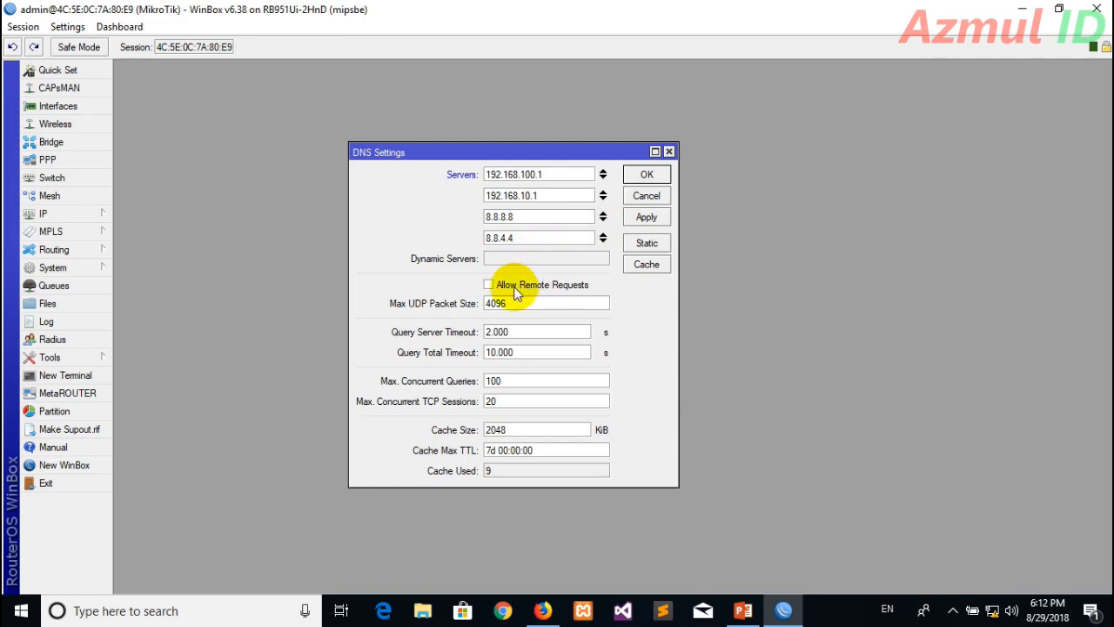
Step: Allow remote requests in the DNS settings, then apply the settings and close the dialog
{"action": "left_click", "coordinate": [489, 285]}
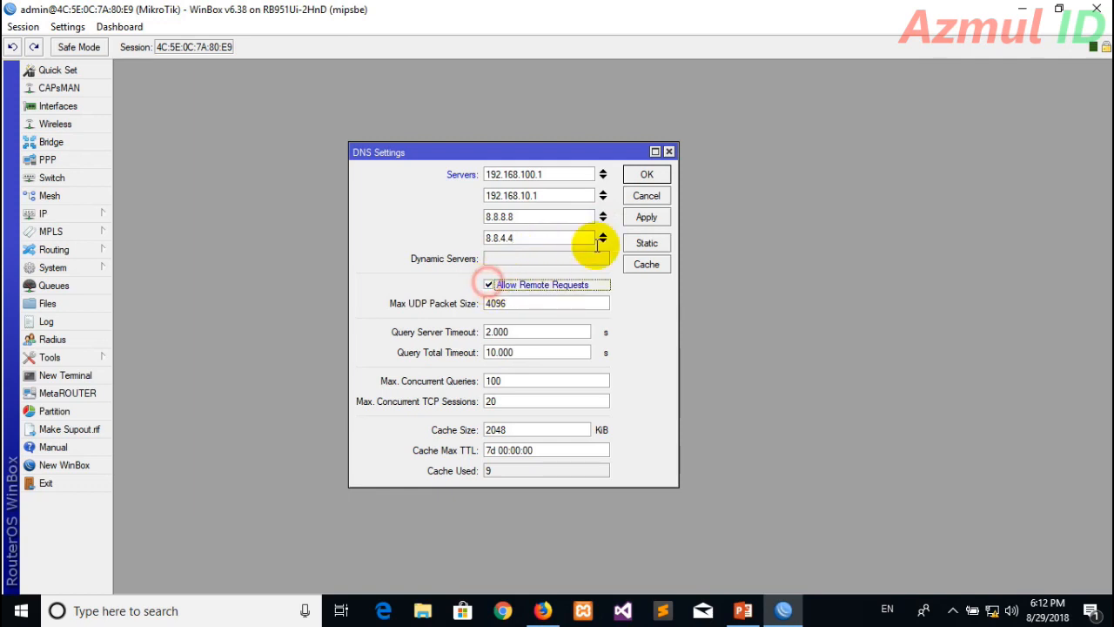
{"action": "left_click", "coordinate": [644, 219]}
{"action": "left_click", "coordinate": [648, 174]}
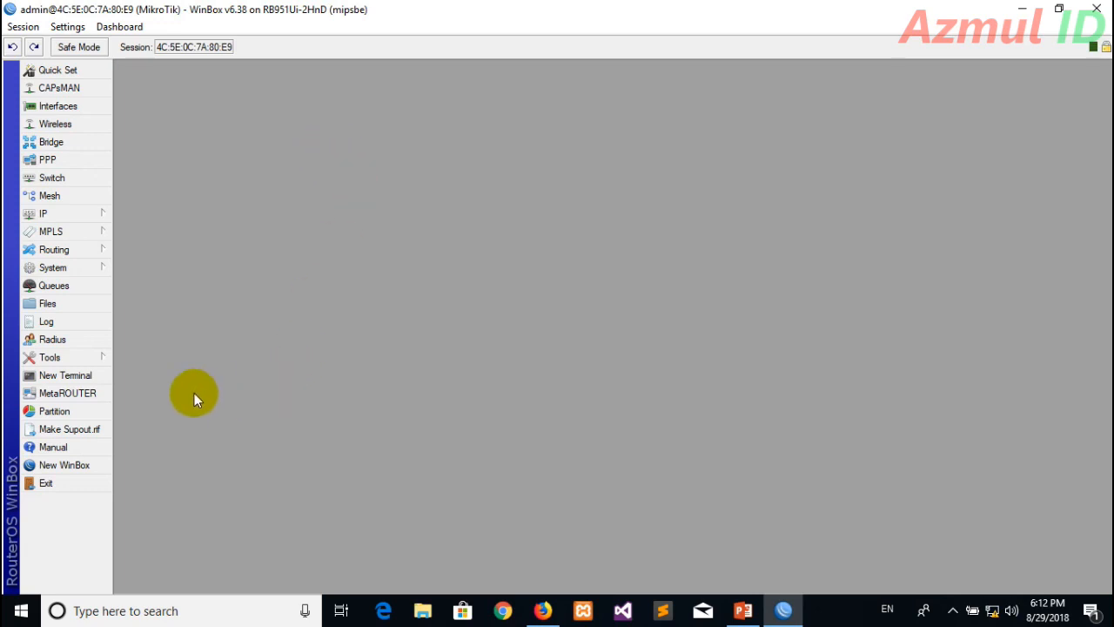
Step: Test internet connectivity by pinging google.com from a new terminal, then stop the ping and close the terminal
{"action": "left_click", "coordinate": [75, 375]}
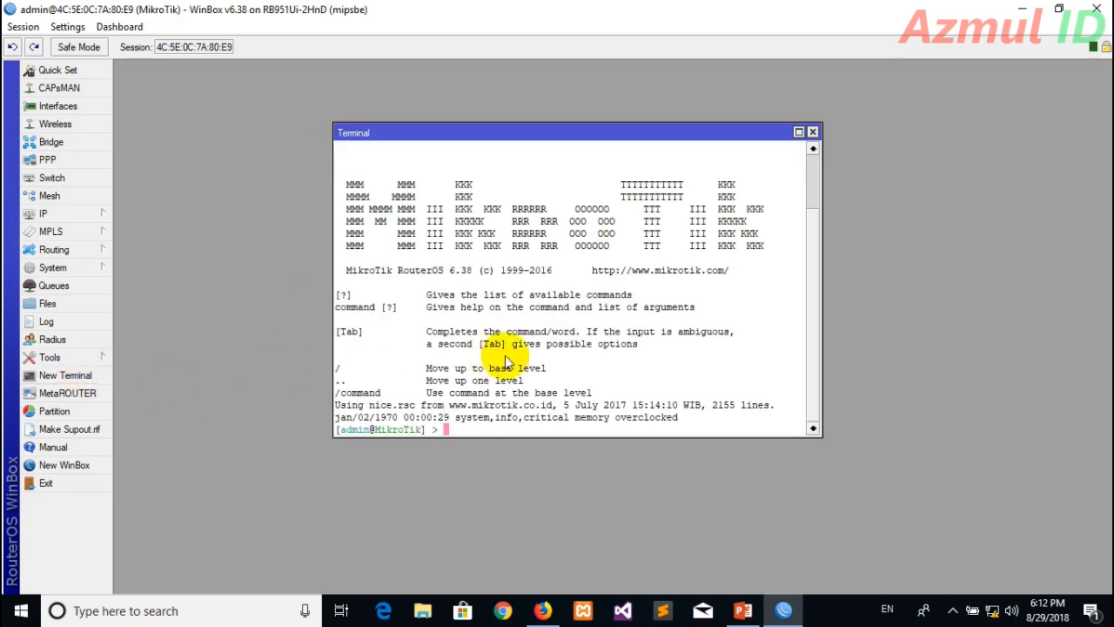
{"action": "type", "text": "ping "}
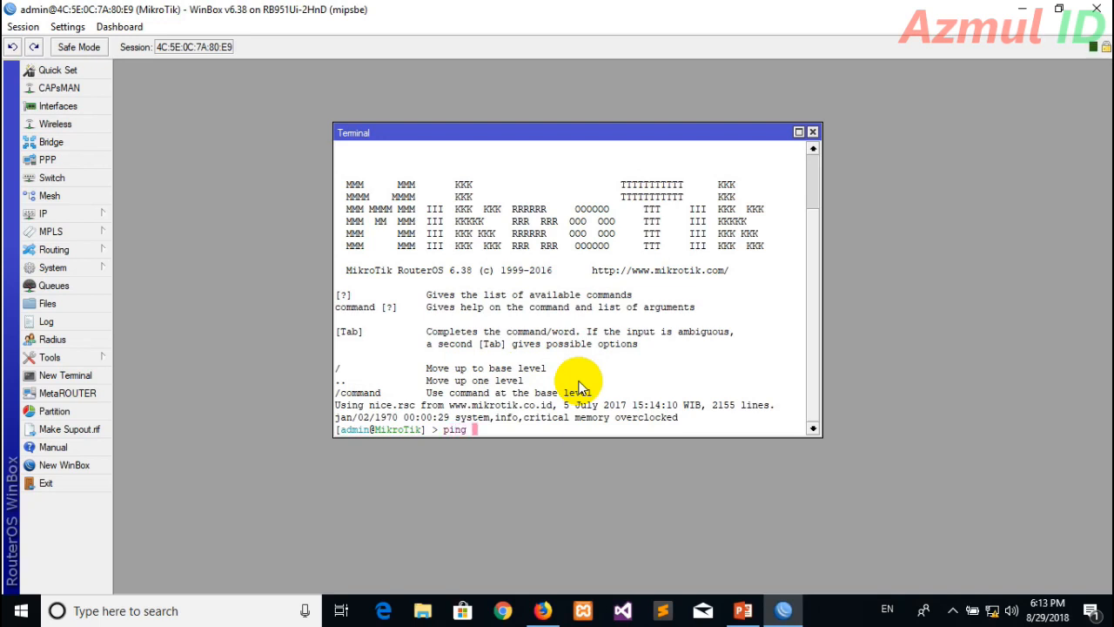
{"action": "type", "text": "google.com"}
{"action": "key", "text": "Return"}
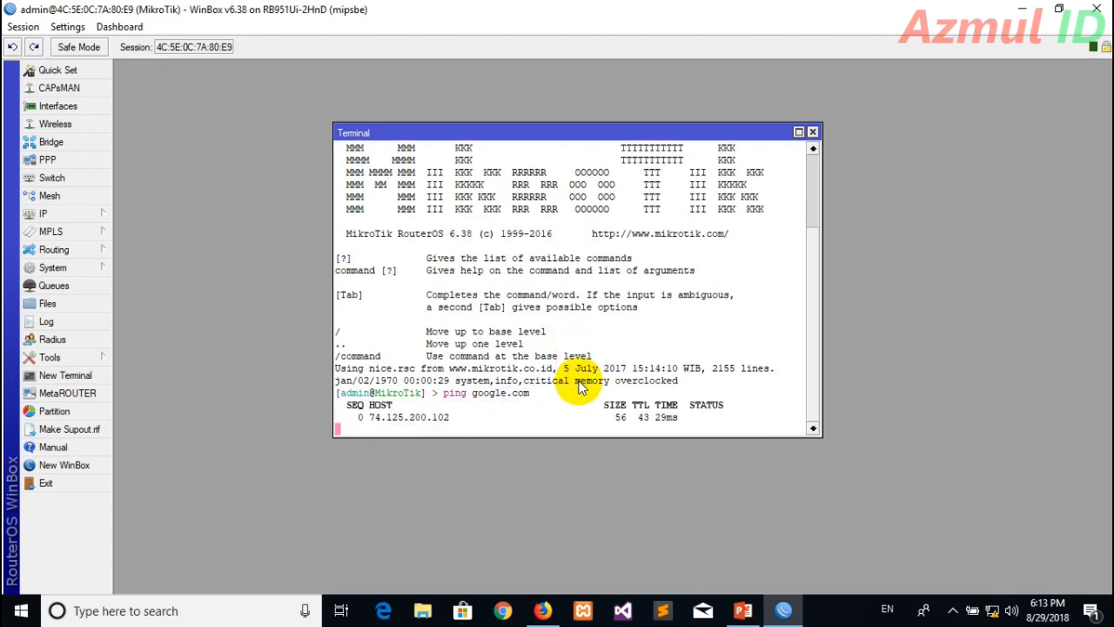
{"action": "key", "text": "ctrl+c"}
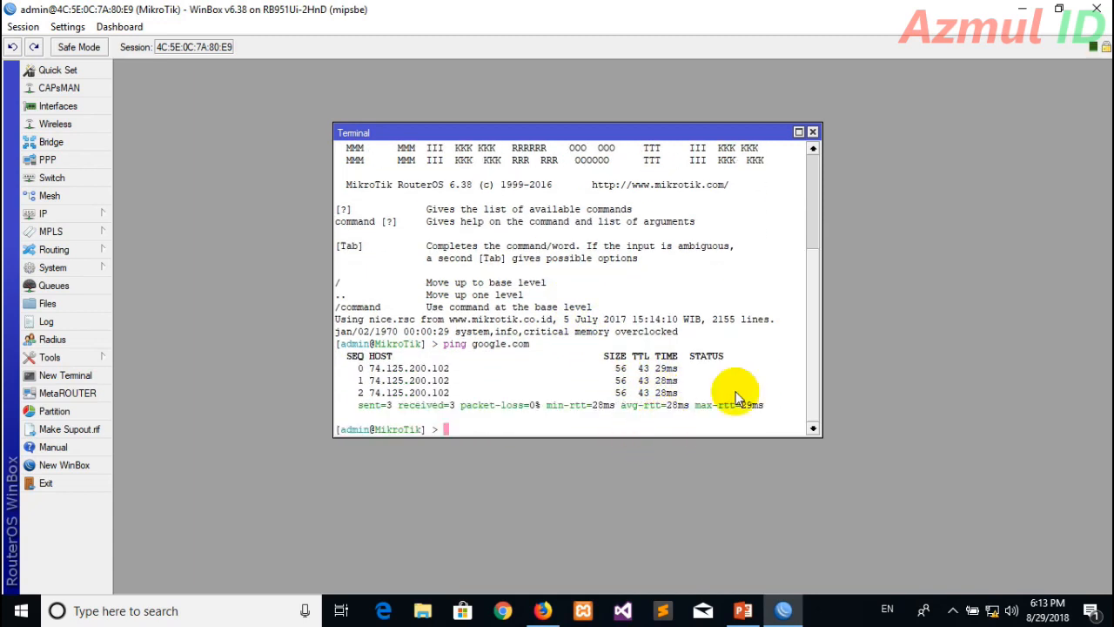
{"action": "left_click", "coordinate": [812, 133]}
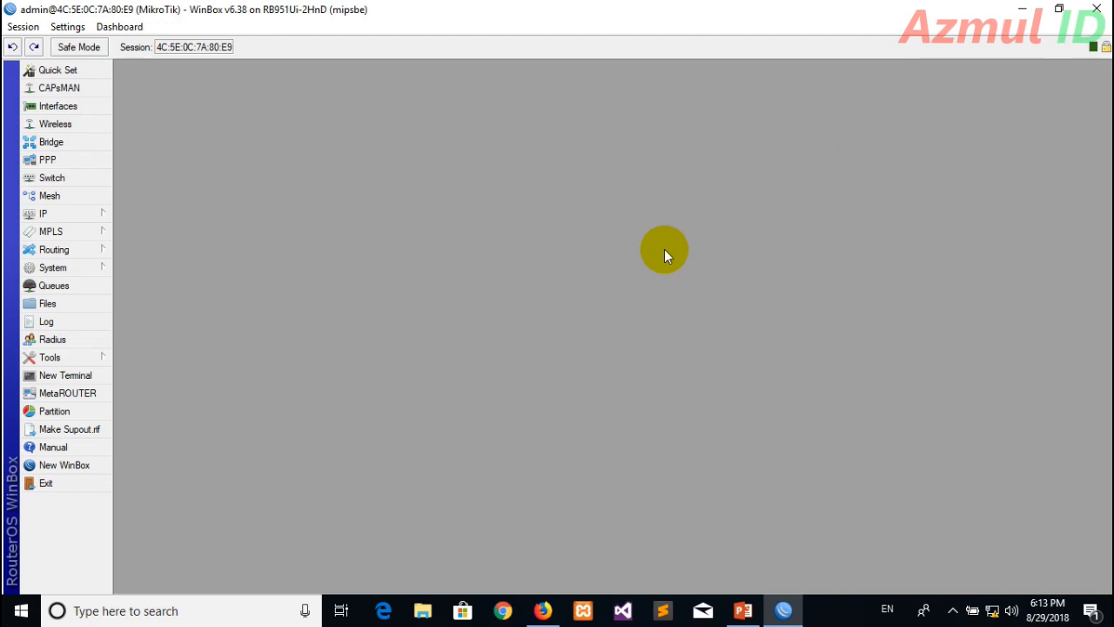
Step: Add a firewall NAT rule with chain srcnat, out interface ether1-ISP_A and action masquerade
{"action": "left_click", "coordinate": [87, 215]}
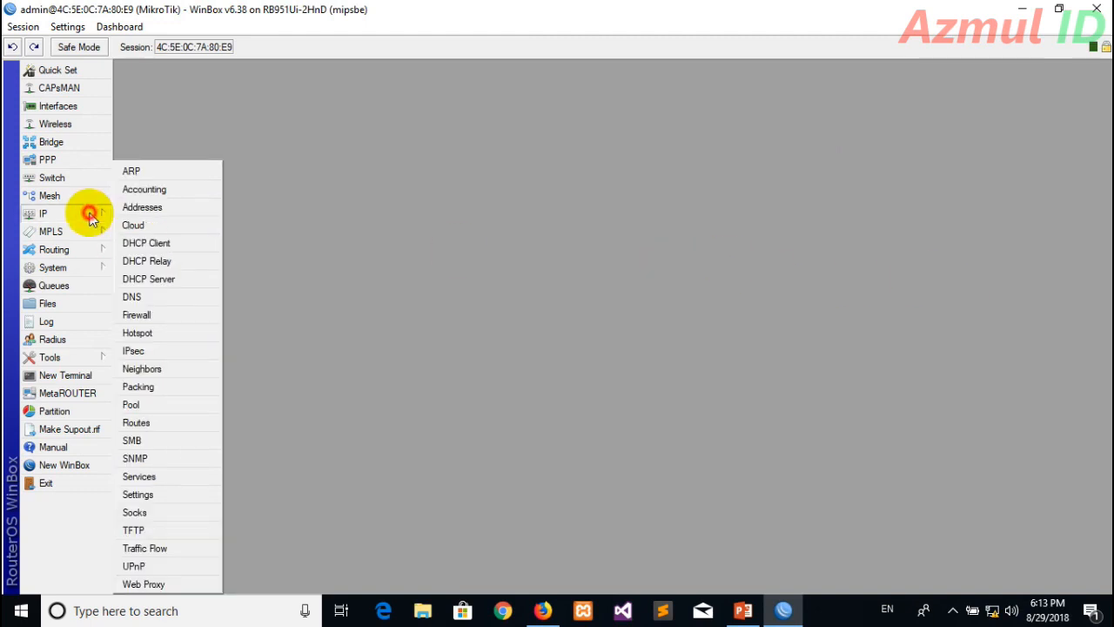
{"action": "left_click", "coordinate": [166, 317]}
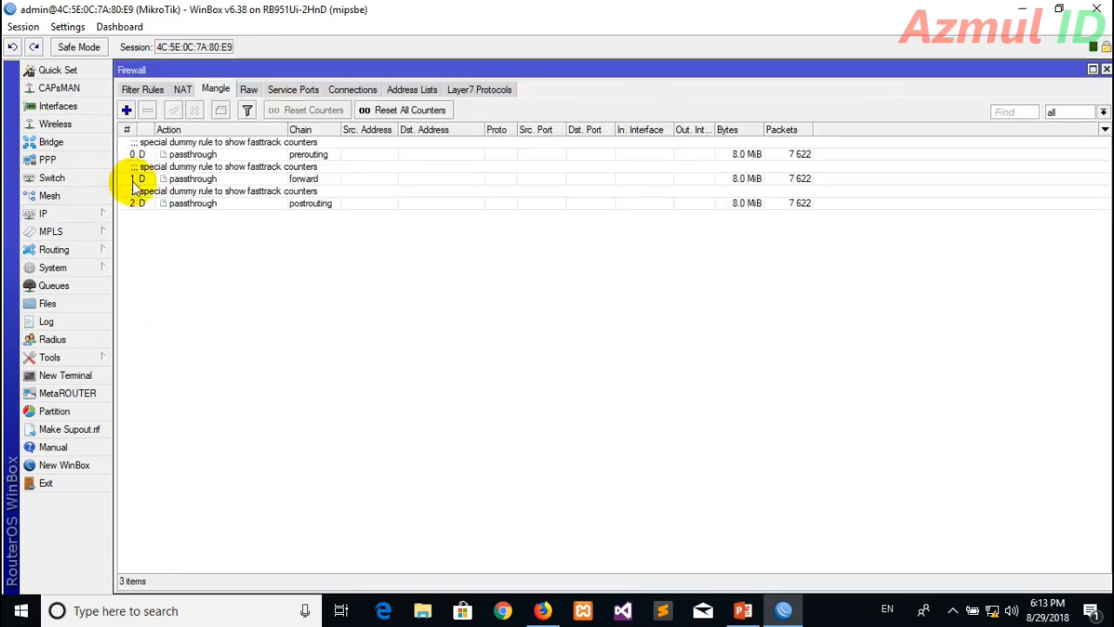
{"action": "left_click", "coordinate": [182, 89]}
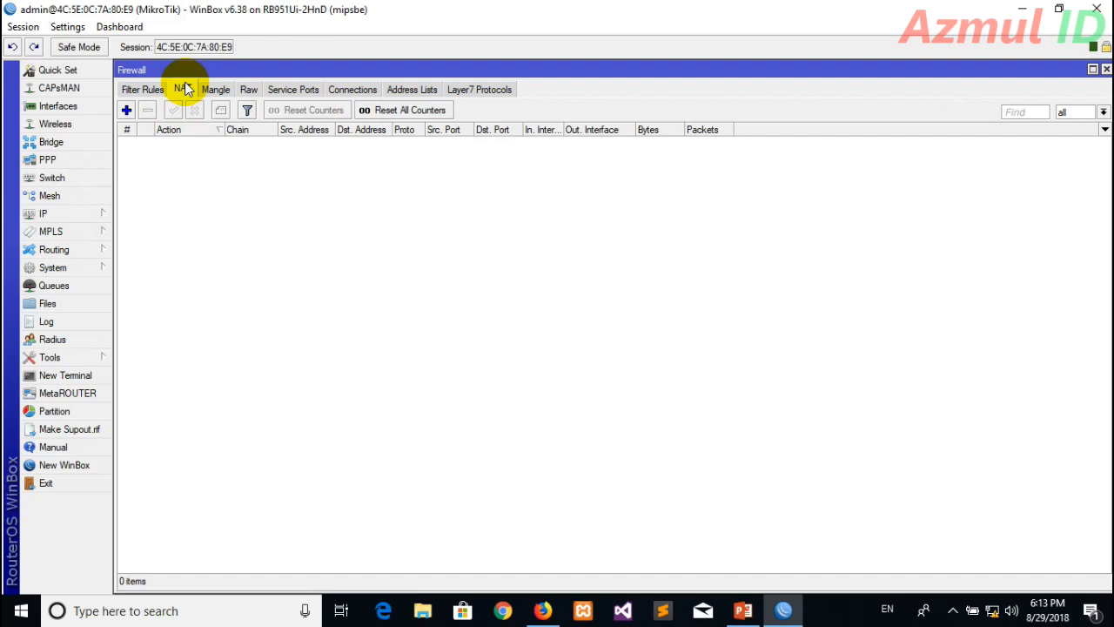
{"action": "left_click", "coordinate": [128, 111]}
{"action": "left_click", "coordinate": [396, 91]}
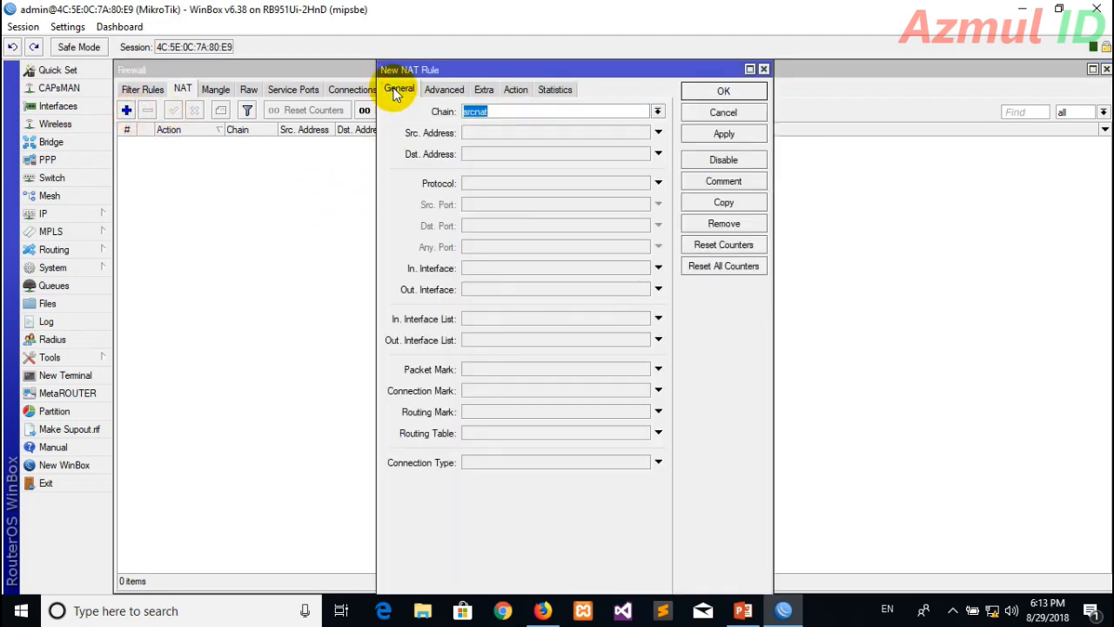
{"action": "left_click", "coordinate": [516, 111]}
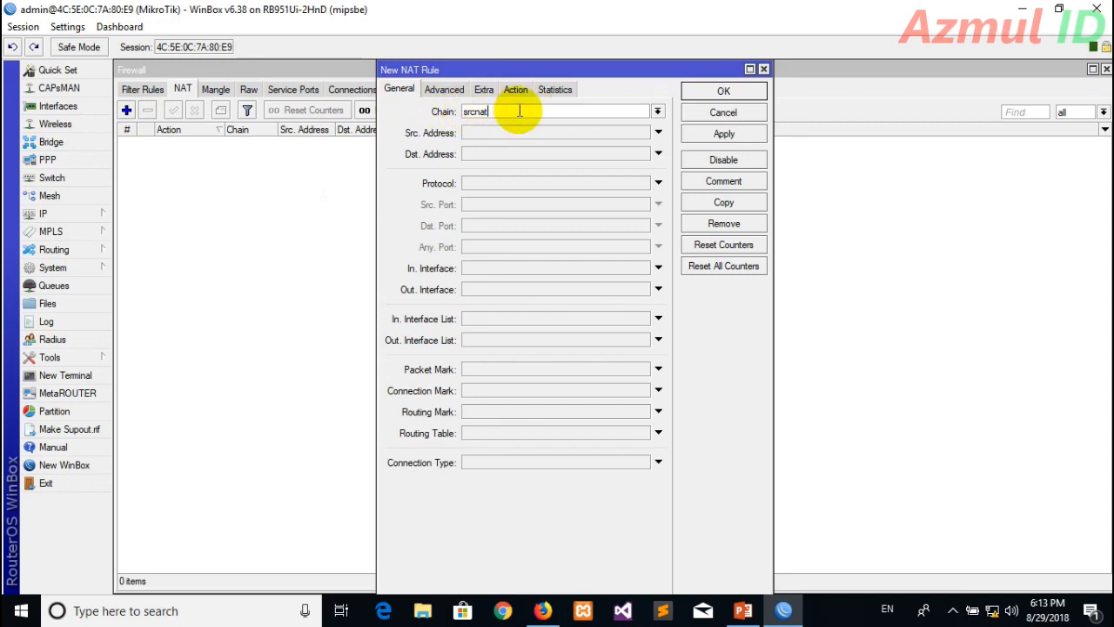
{"action": "left_click", "coordinate": [511, 293]}
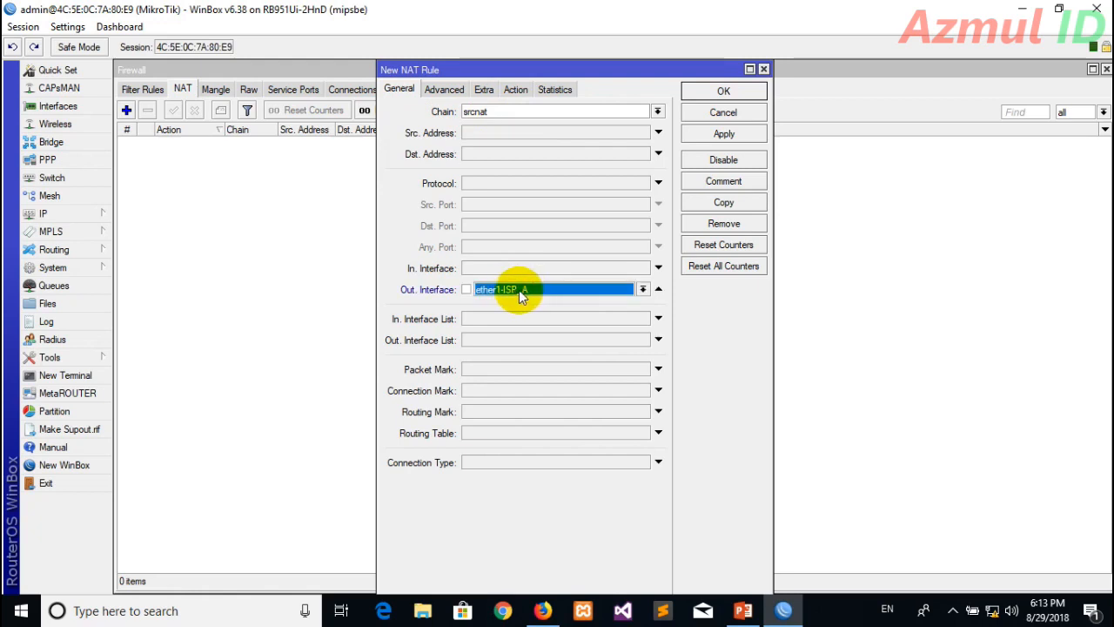
{"action": "left_click", "coordinate": [516, 89]}
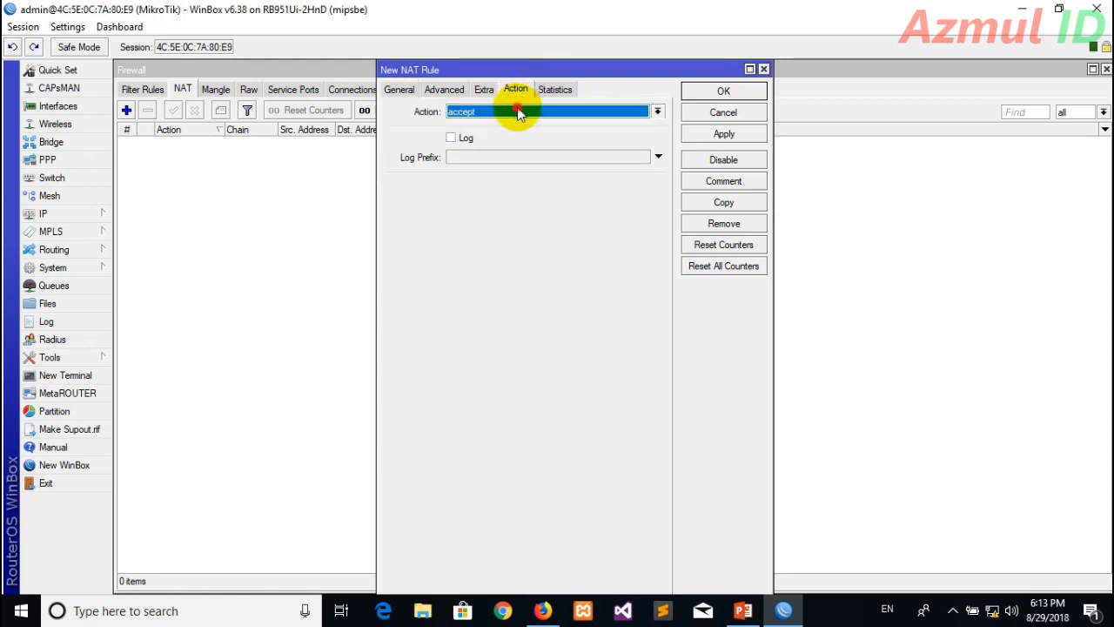
{"action": "left_click", "coordinate": [522, 113]}
{"action": "left_click", "coordinate": [515, 180]}
{"action": "left_click", "coordinate": [691, 134]}
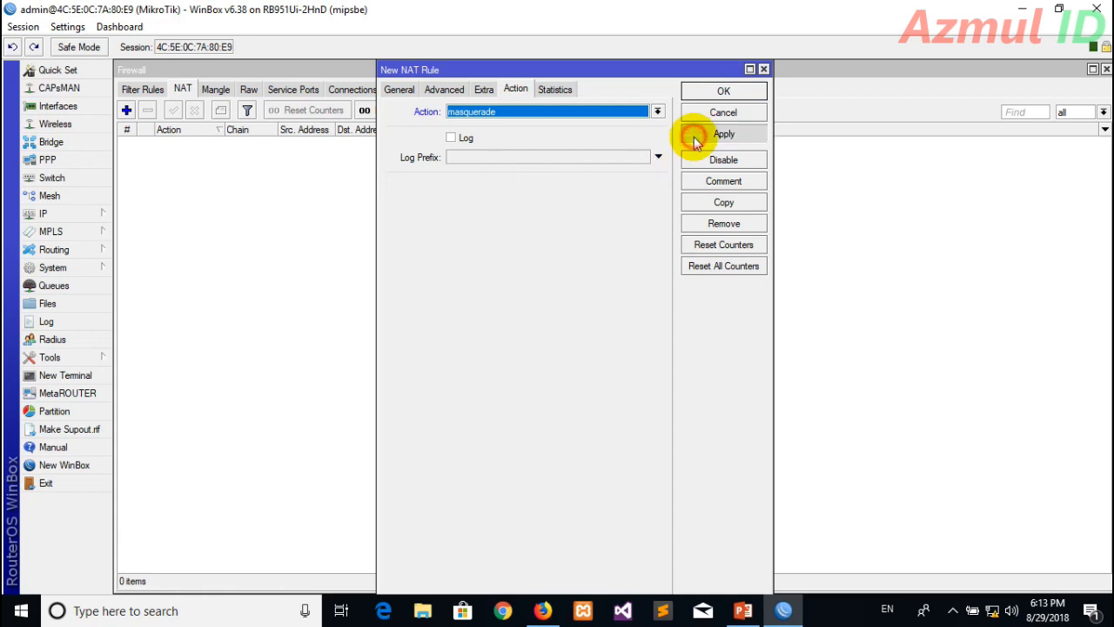
{"action": "left_click", "coordinate": [715, 92]}
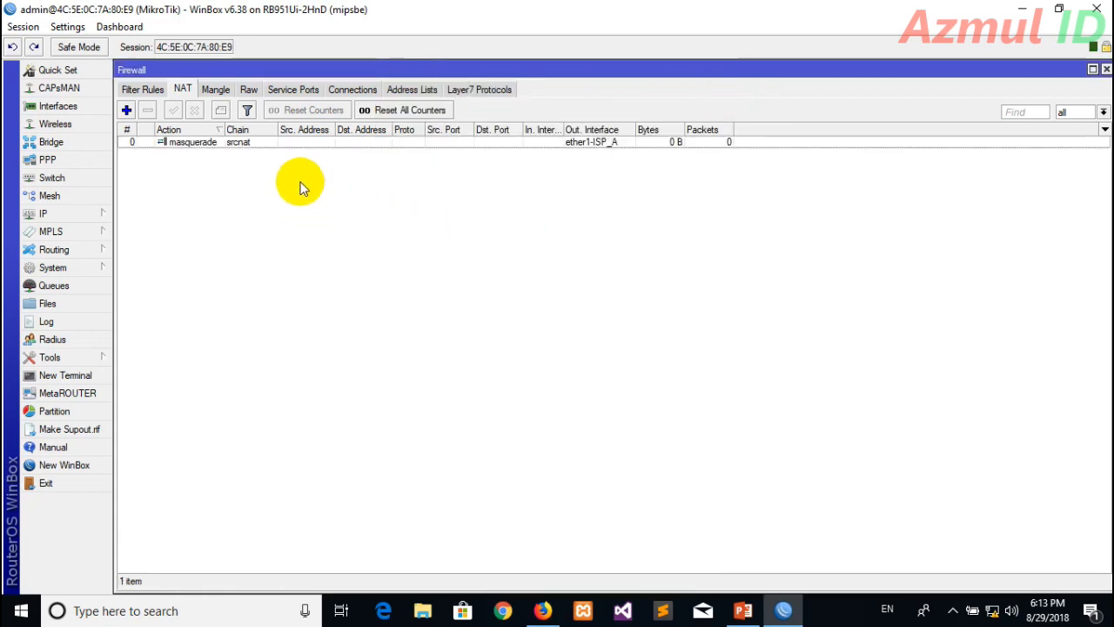
Step: Add a second srcnat NAT rule with out interface ether2-ISP_B and action masquerade
{"action": "left_click", "coordinate": [126, 109]}
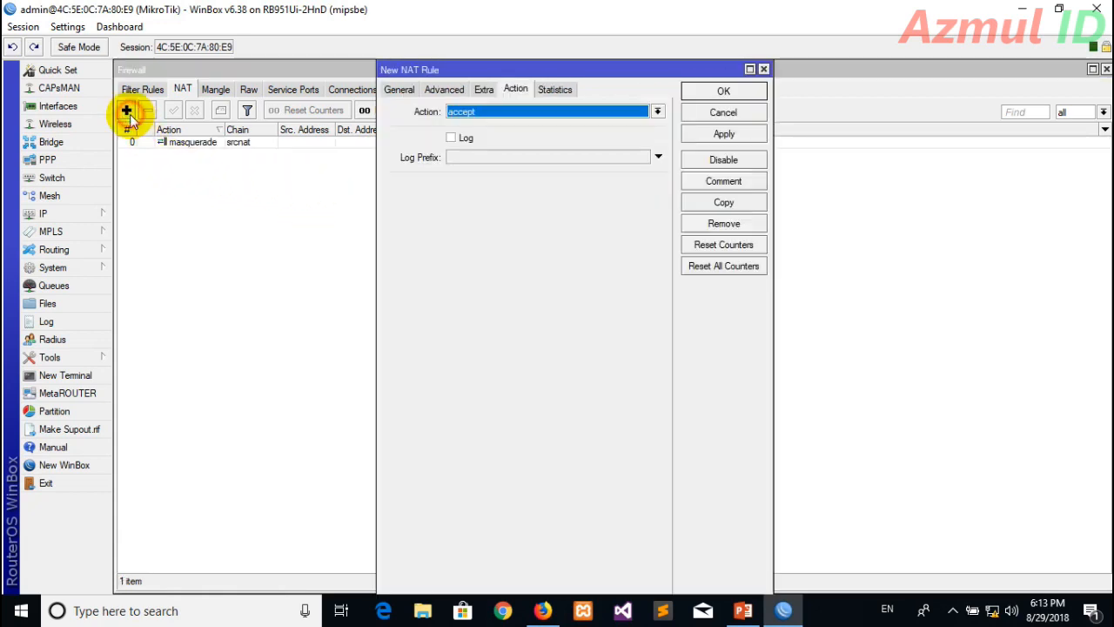
{"action": "left_click", "coordinate": [398, 88]}
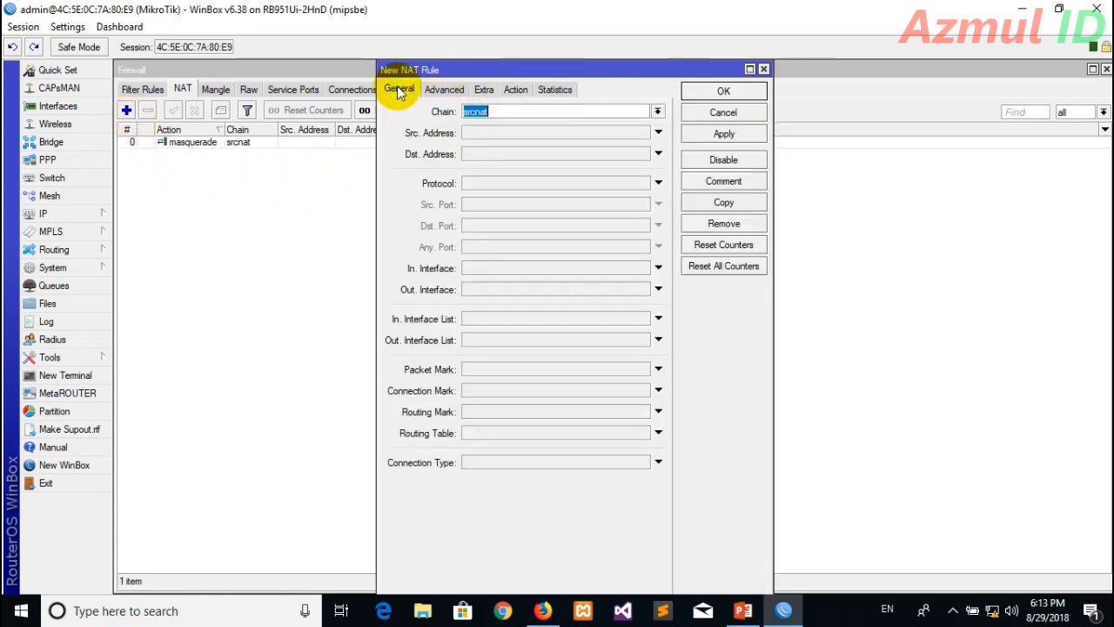
{"action": "left_click", "coordinate": [503, 290]}
{"action": "left_click", "coordinate": [560, 290]}
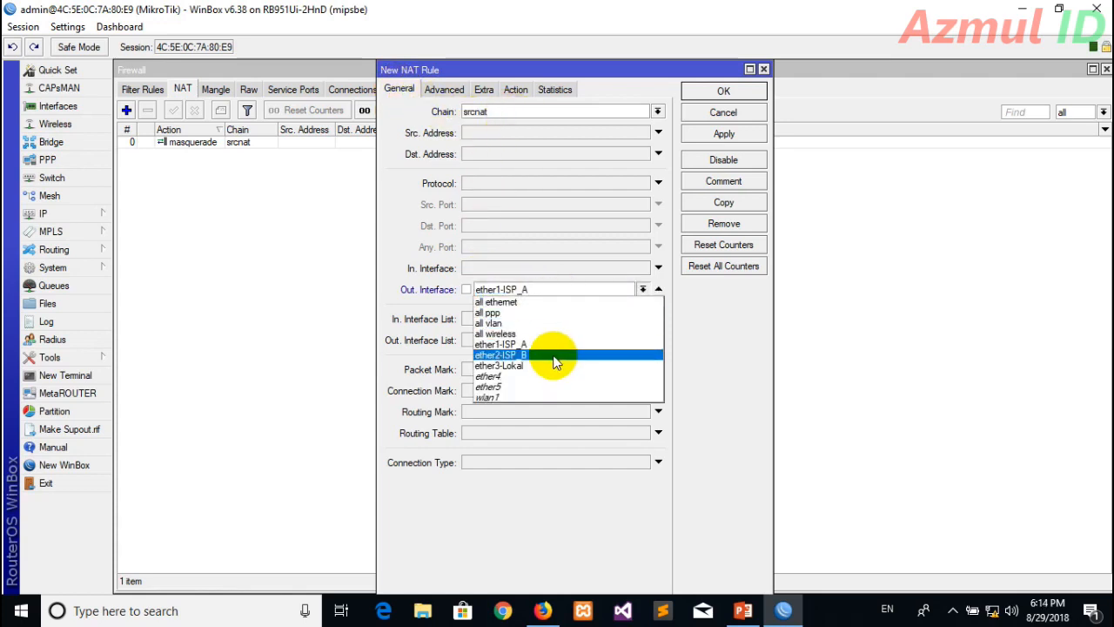
{"action": "left_click", "coordinate": [556, 355]}
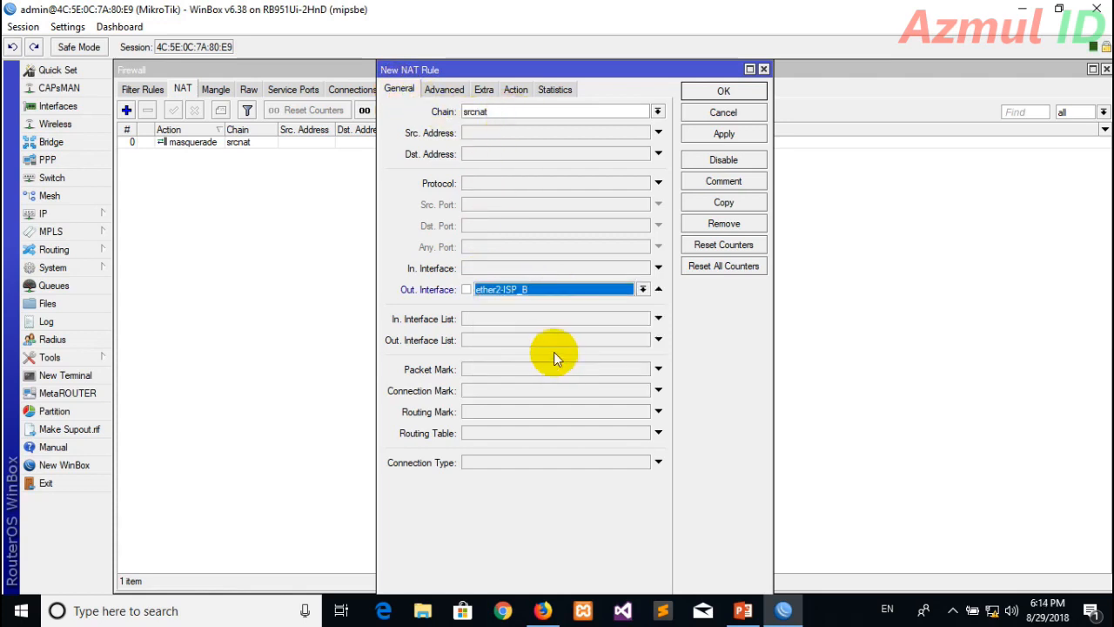
{"action": "left_click", "coordinate": [514, 89]}
{"action": "left_click", "coordinate": [510, 112]}
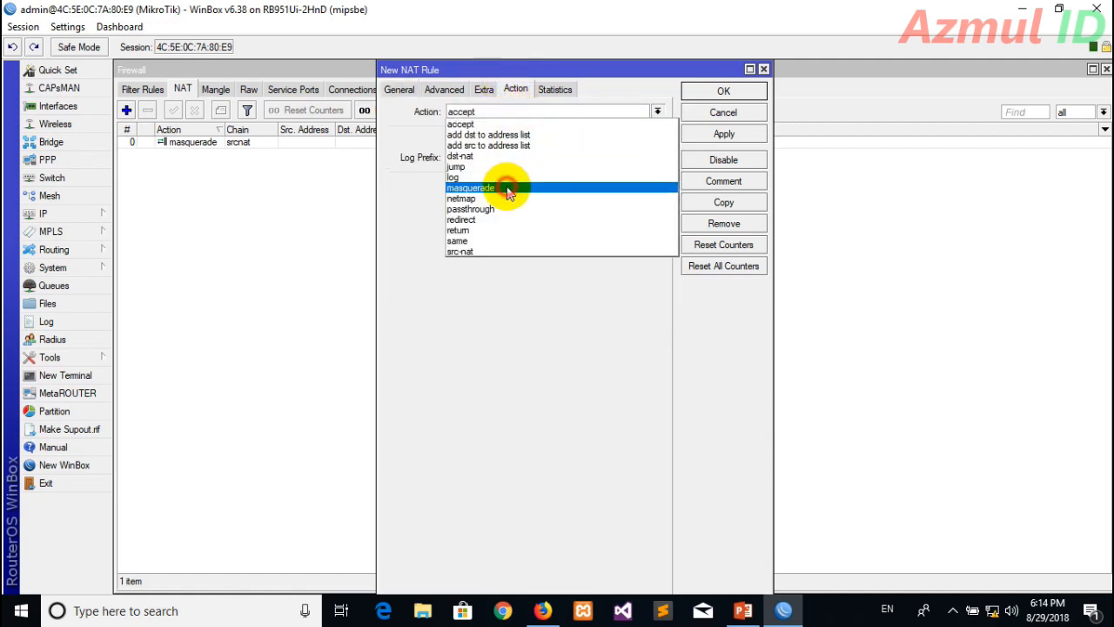
{"action": "left_click", "coordinate": [510, 188]}
{"action": "left_click", "coordinate": [723, 133]}
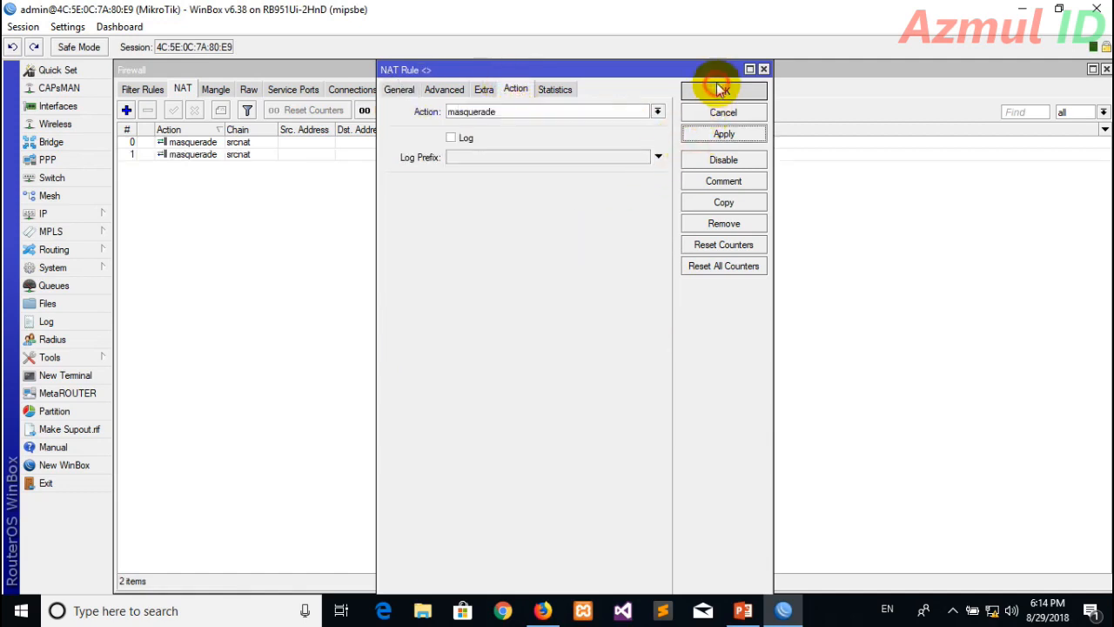
{"action": "left_click", "coordinate": [723, 90]}
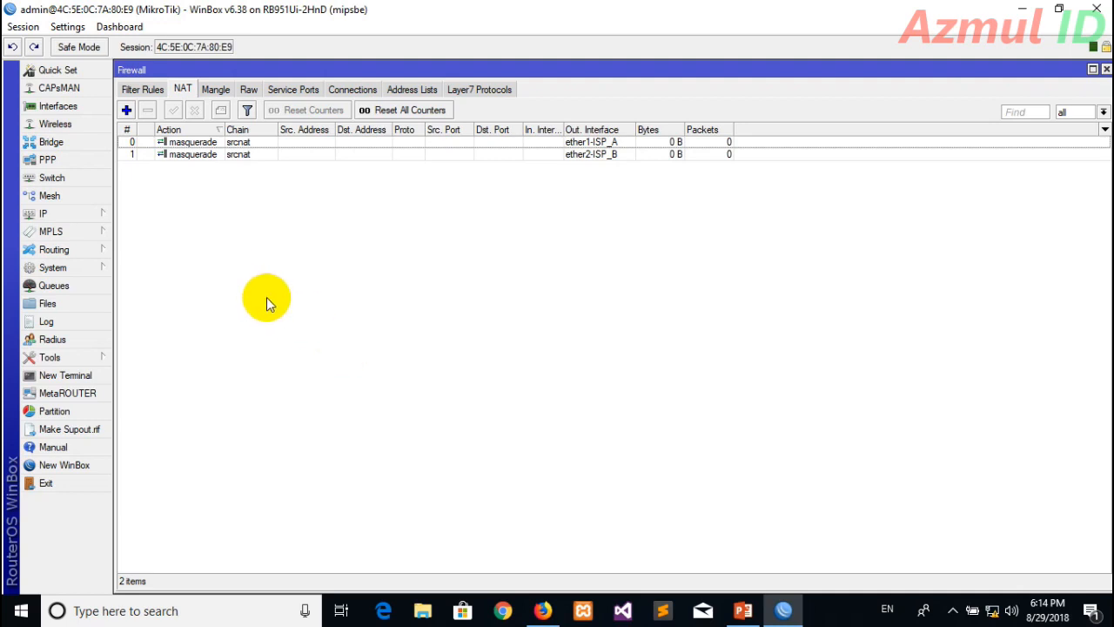
Step: Review the firewall's mangle list and the two masquerade rules for ISP A and ISP B
{"action": "left_click", "coordinate": [214, 91]}
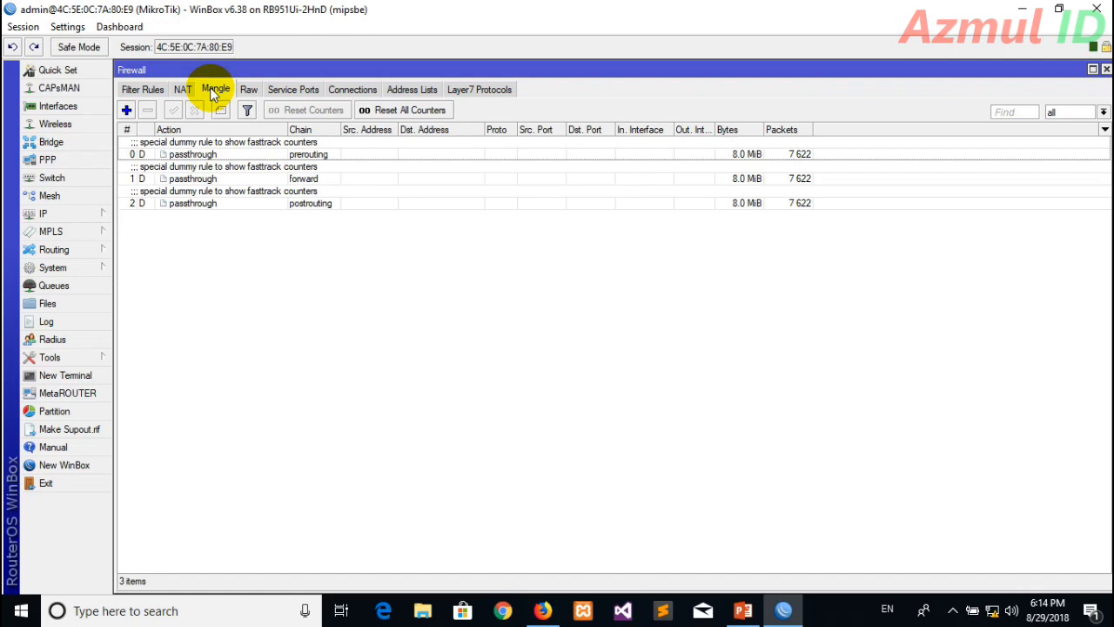
{"action": "left_click", "coordinate": [180, 91]}
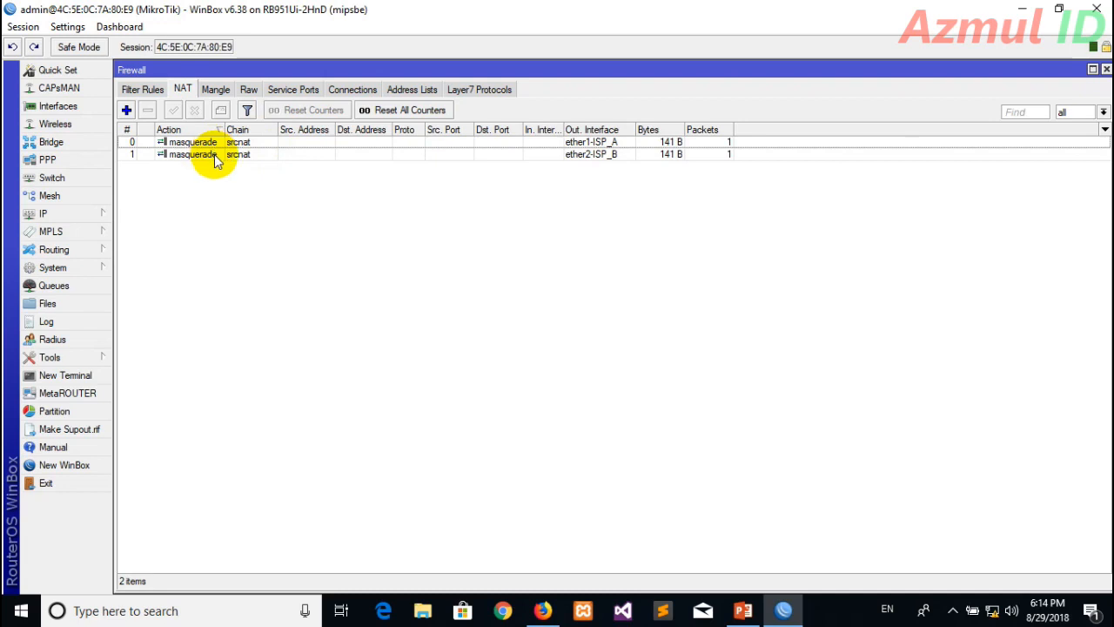
{"action": "left_click", "coordinate": [214, 157]}
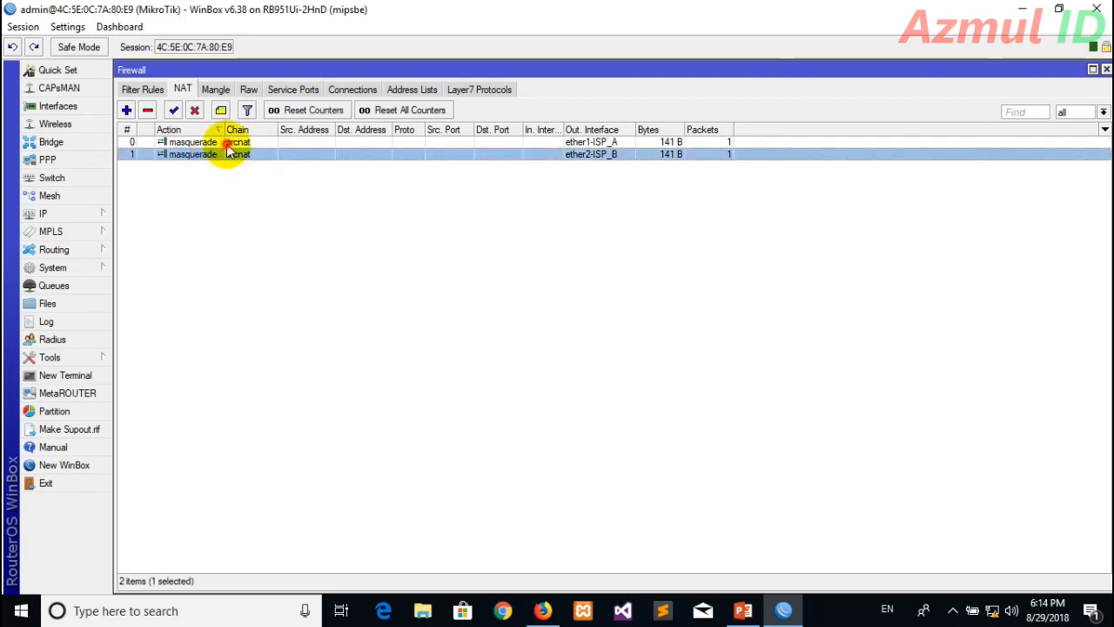
{"action": "left_click", "coordinate": [193, 143]}
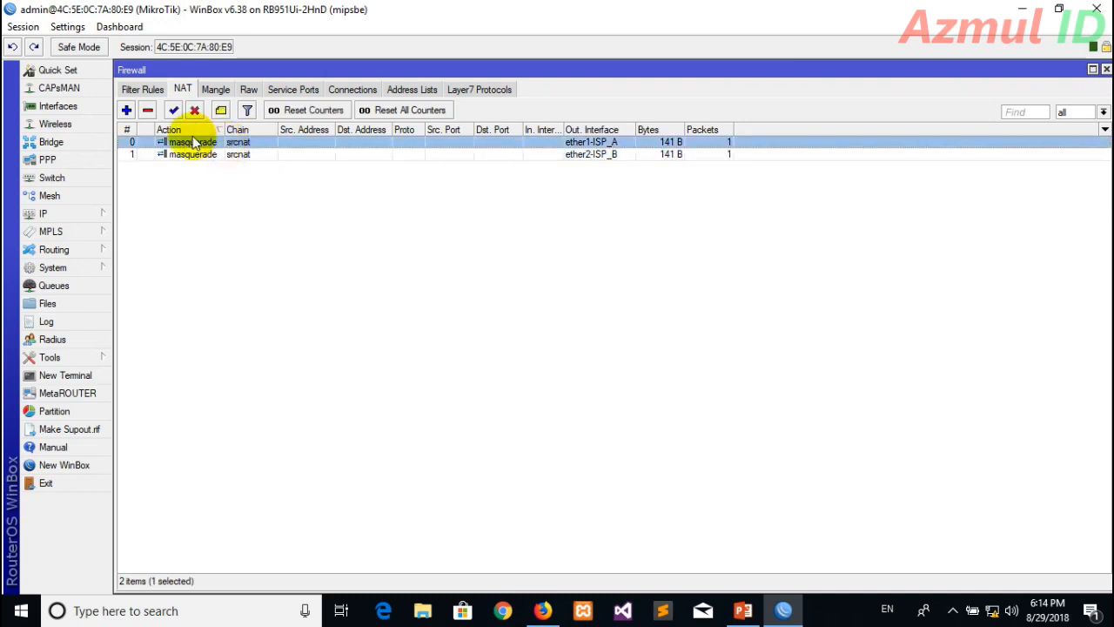
{"action": "left_click", "coordinate": [288, 194]}
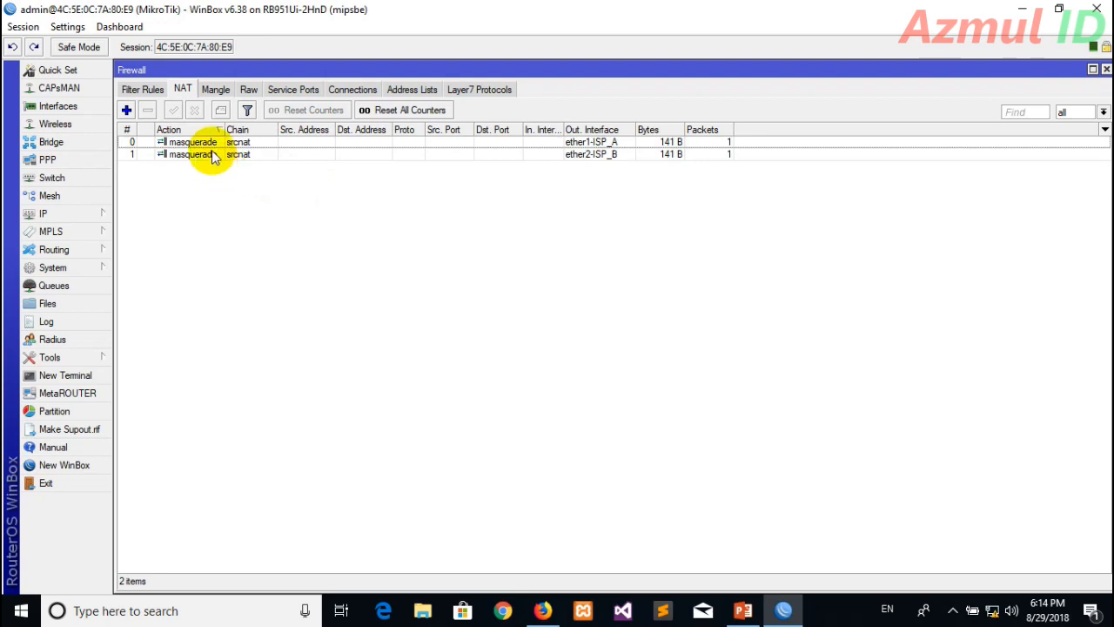
{"action": "left_click", "coordinate": [213, 155]}
{"action": "left_click", "coordinate": [274, 209]}
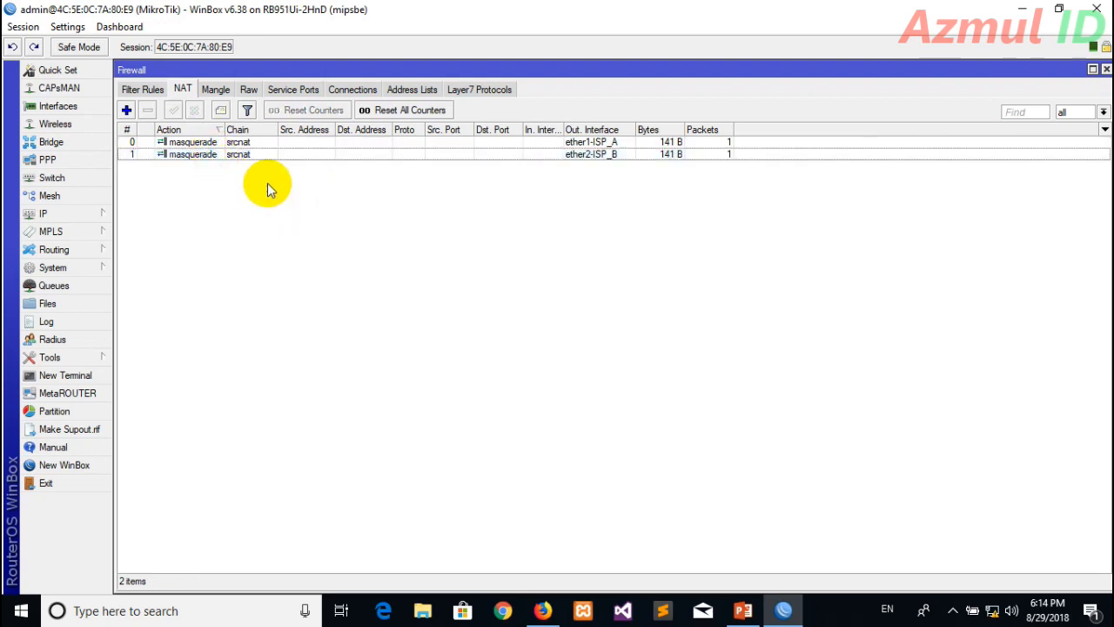
Step: Start a new firewall mangle rule with chain input and in interface ether1-ISP_A
{"action": "left_click", "coordinate": [219, 90]}
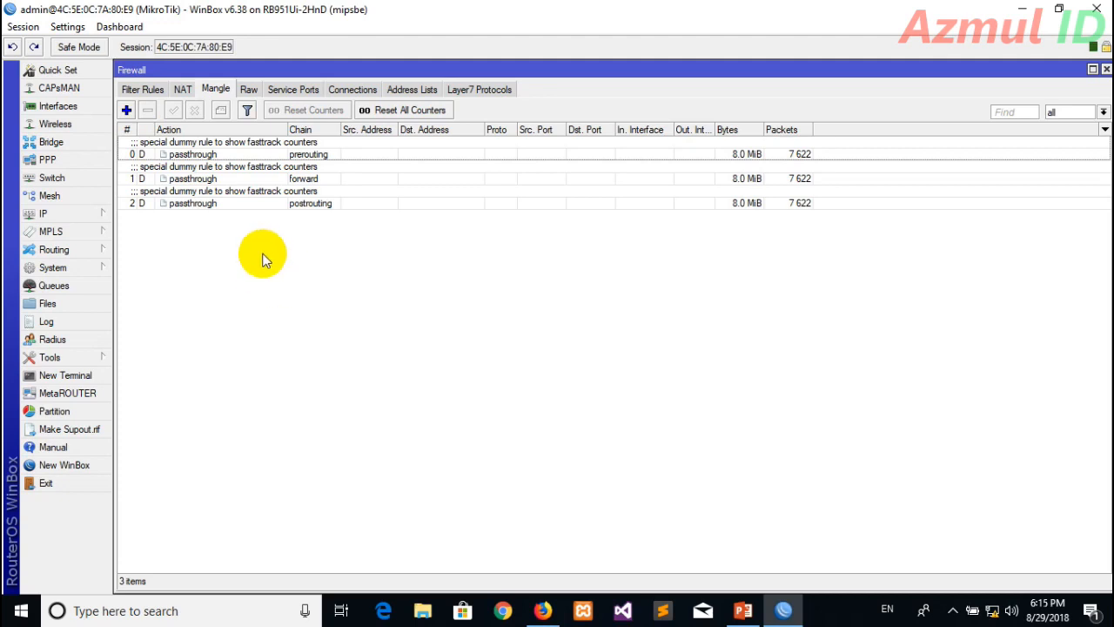
{"action": "left_click", "coordinate": [126, 109]}
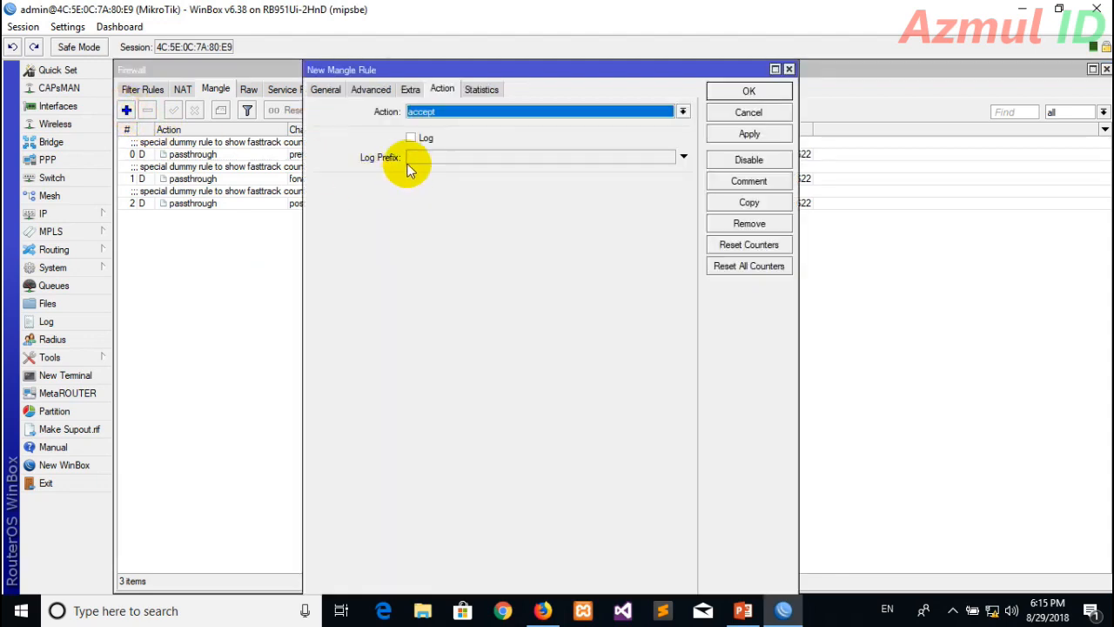
{"action": "left_click", "coordinate": [325, 89]}
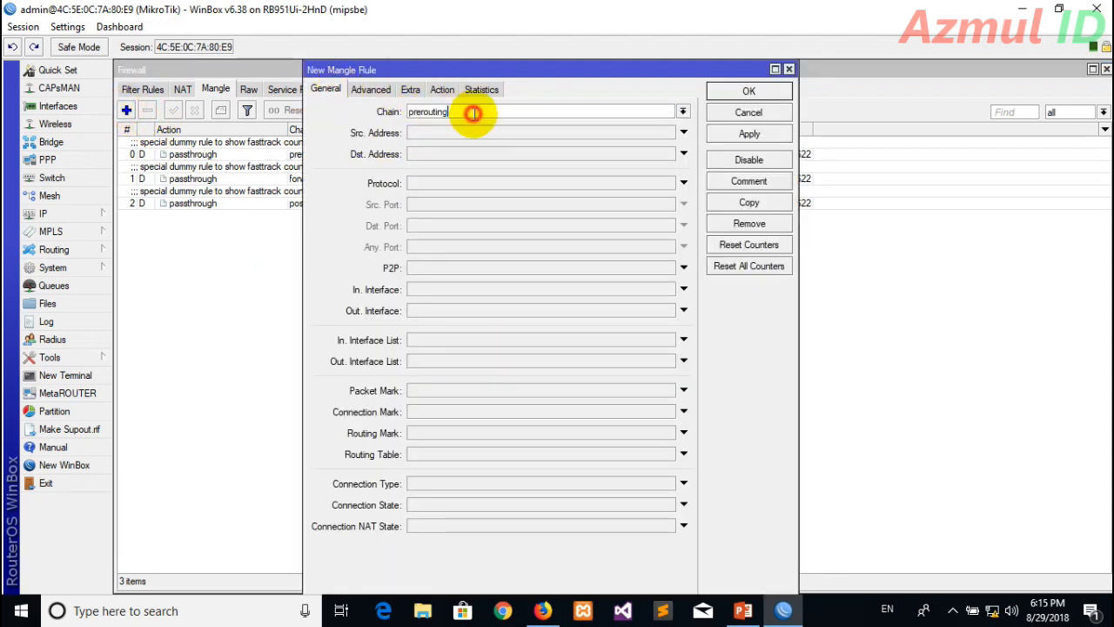
{"action": "left_click", "coordinate": [682, 111]}
{"action": "left_click", "coordinate": [534, 134]}
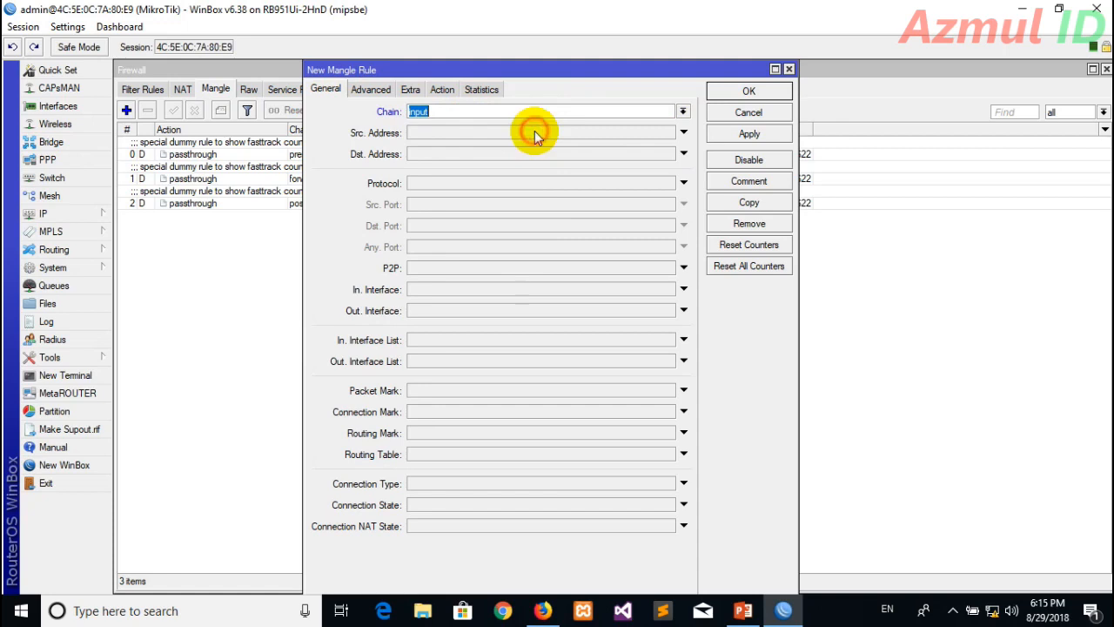
{"action": "left_click", "coordinate": [442, 289]}
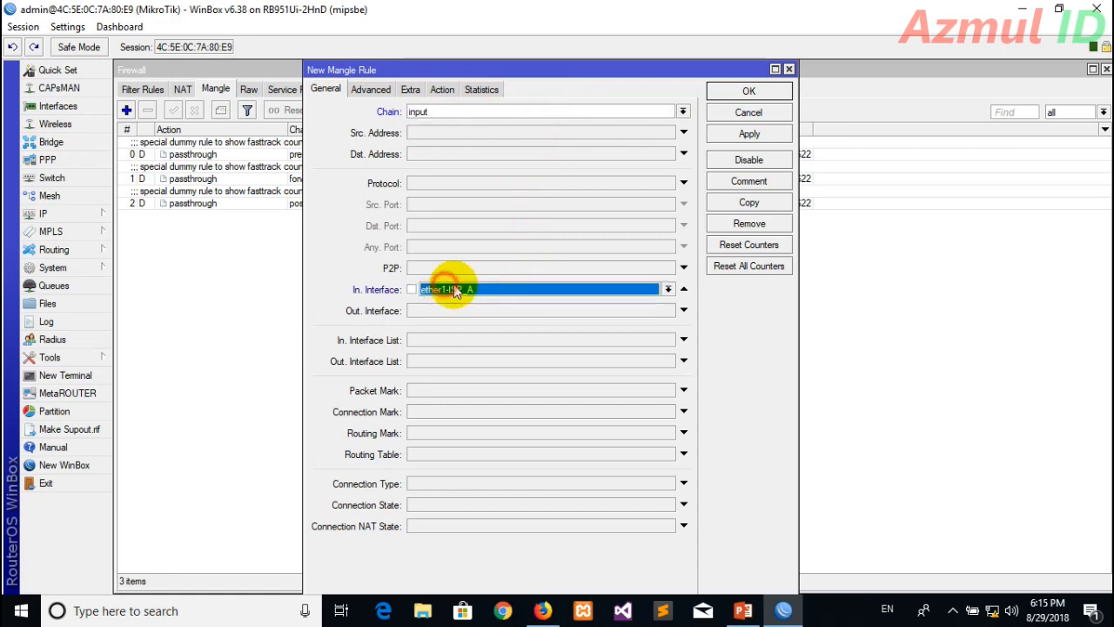
{"action": "left_click", "coordinate": [481, 288]}
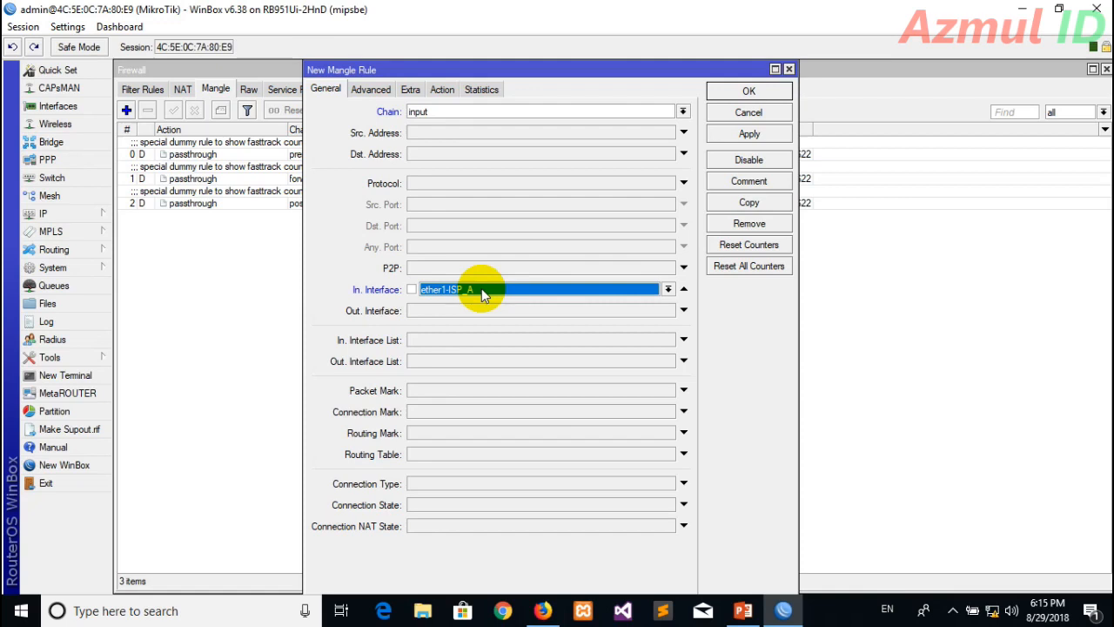
{"action": "left_click", "coordinate": [947, 620]}
{"action": "left_click", "coordinate": [948, 618]}
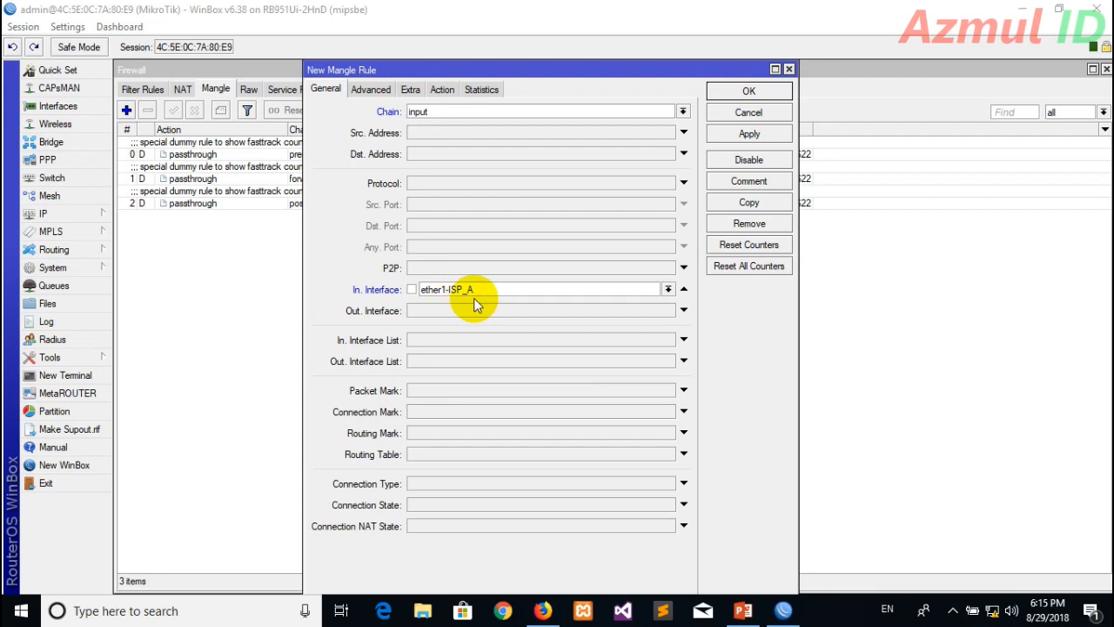
Step: Set the rule's action to mark connection with new connection mark ISP-A_Conn, and save the rule
{"action": "left_click", "coordinate": [442, 90]}
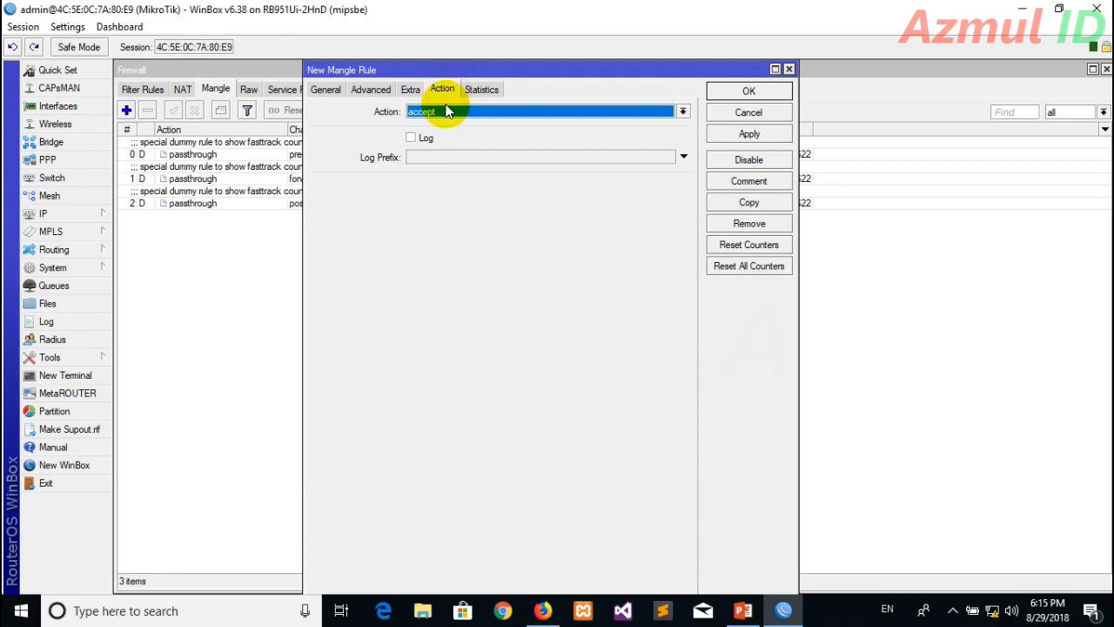
{"action": "left_click", "coordinate": [443, 112]}
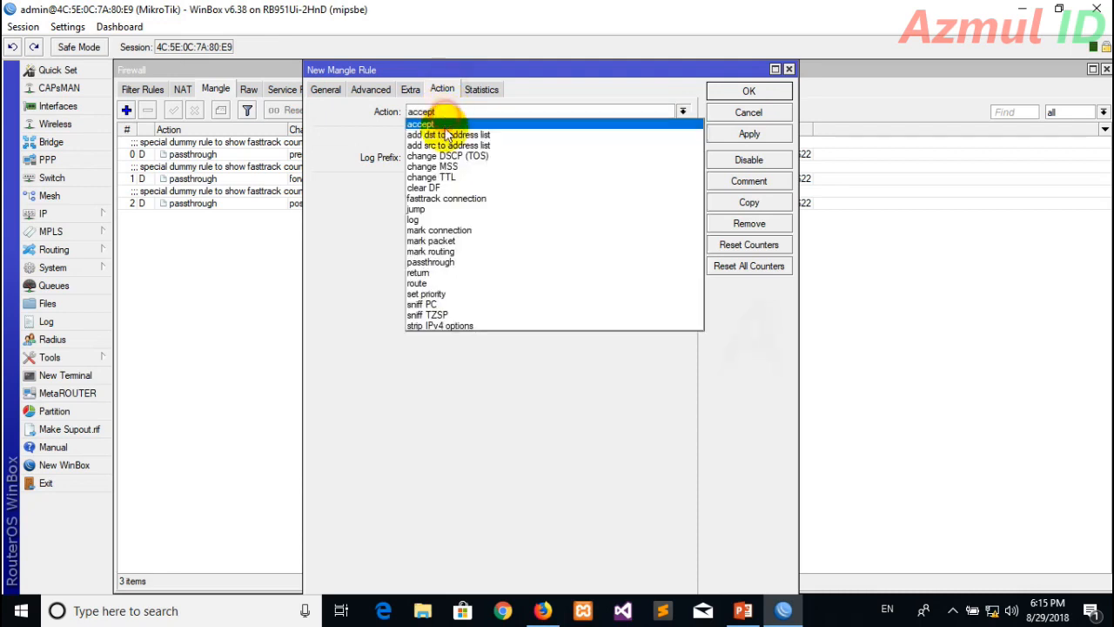
{"action": "left_click", "coordinate": [460, 230]}
{"action": "left_click", "coordinate": [461, 187]}
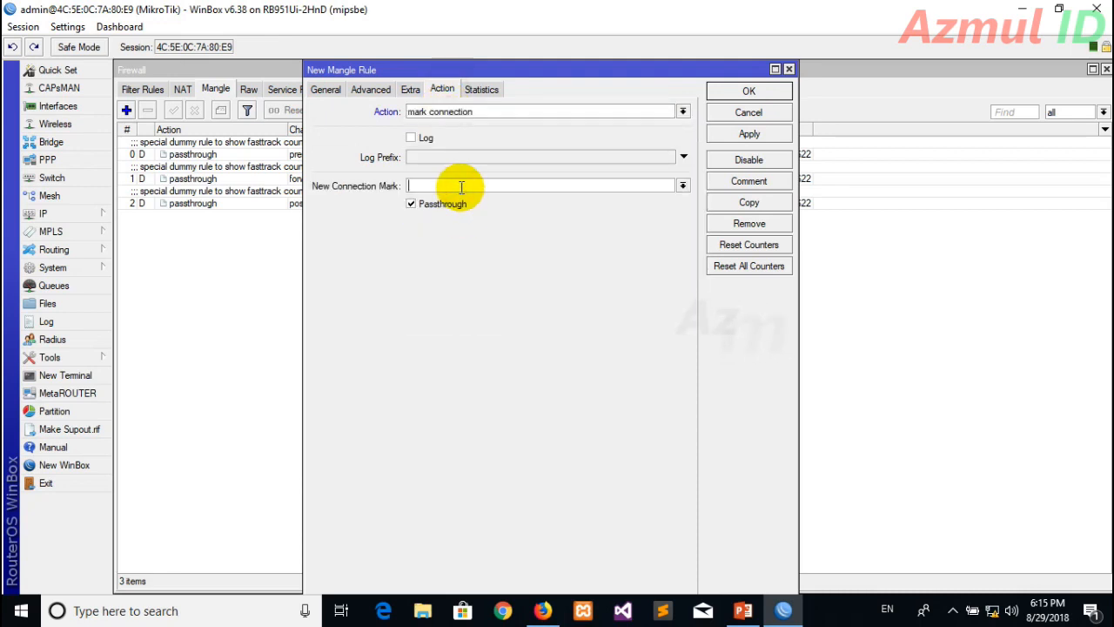
{"action": "type", "text": "ISP1"}
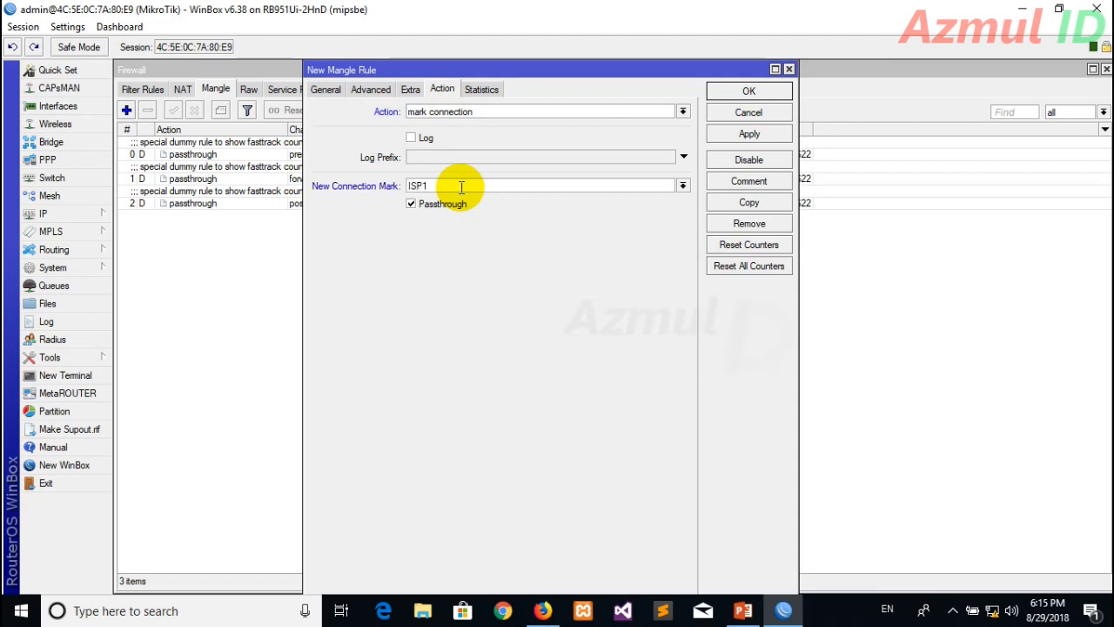
{"action": "type", "text": "_Conn"}
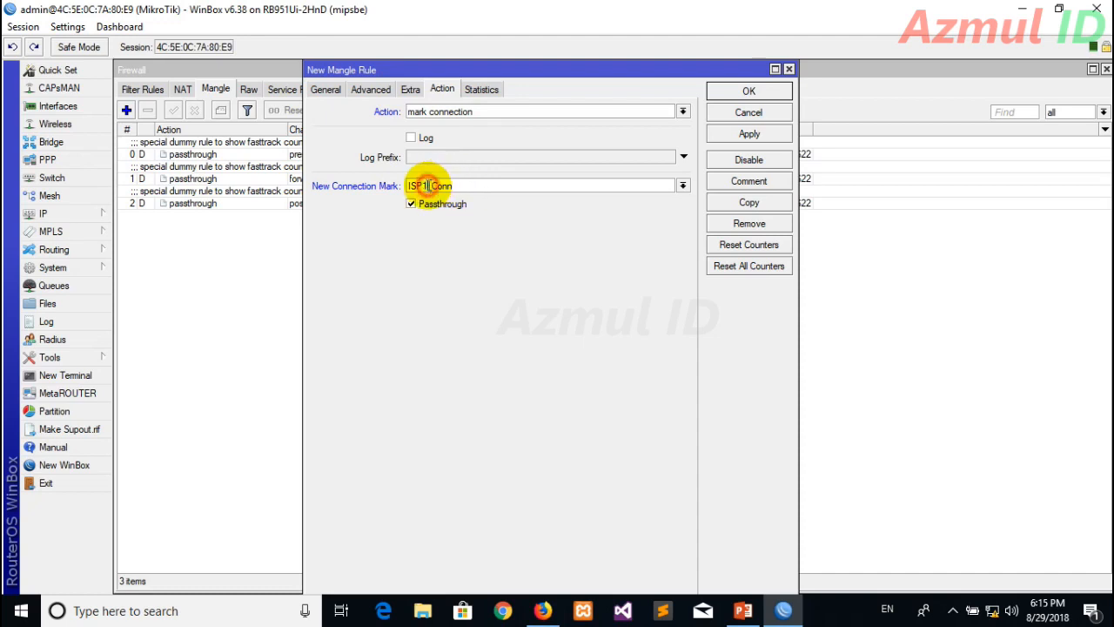
{"action": "key", "text": "BackSpace"}
{"action": "type", "text": "-A"}
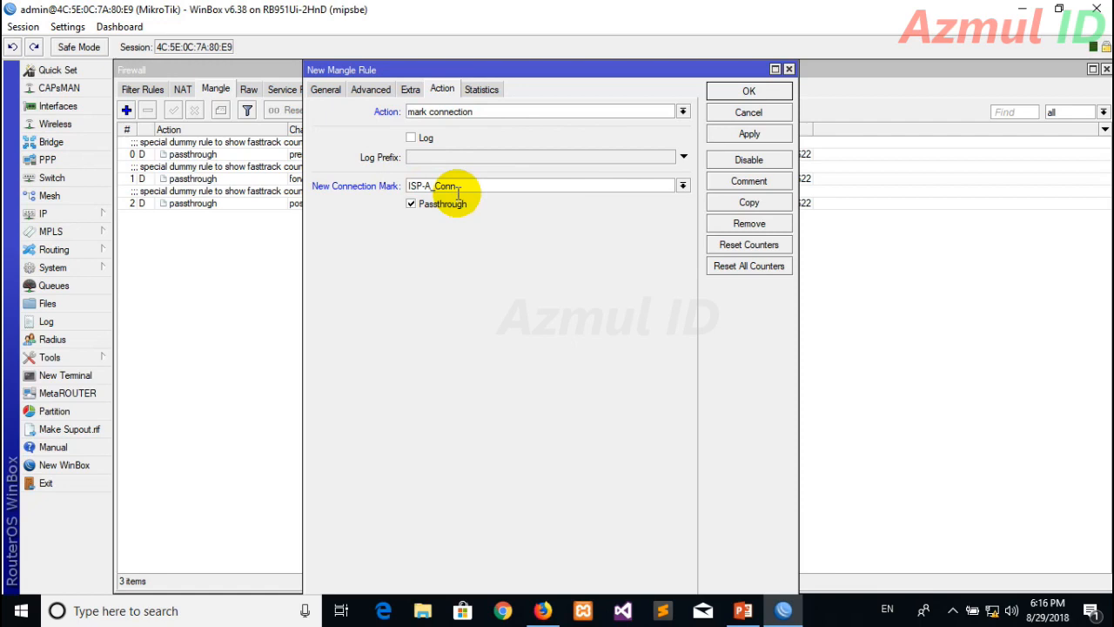
{"action": "left_click", "coordinate": [729, 142]}
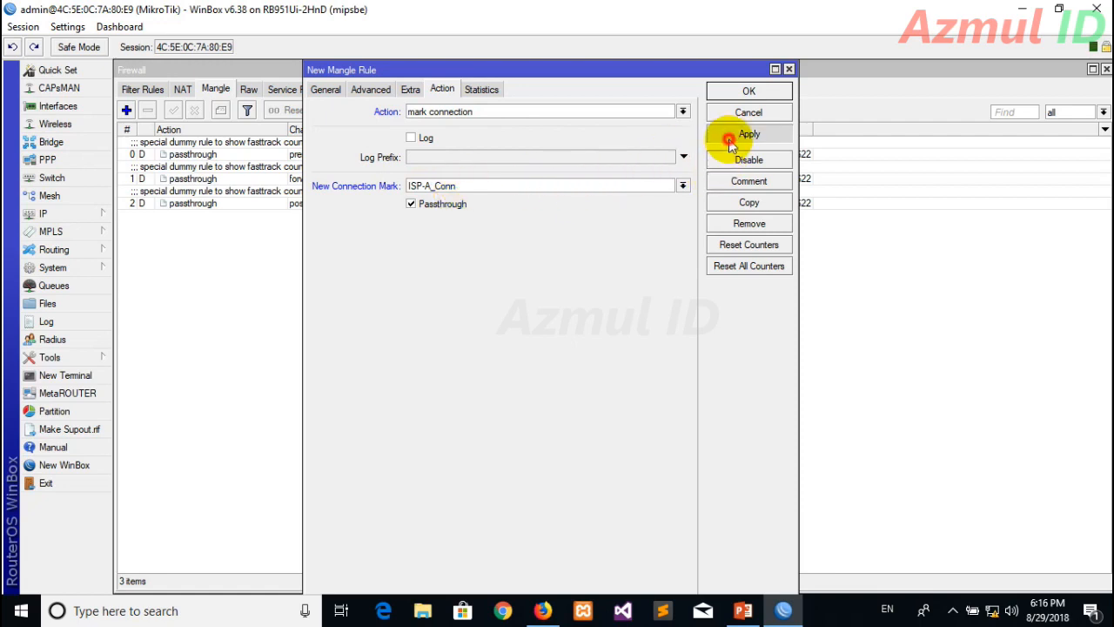
{"action": "left_click", "coordinate": [747, 91]}
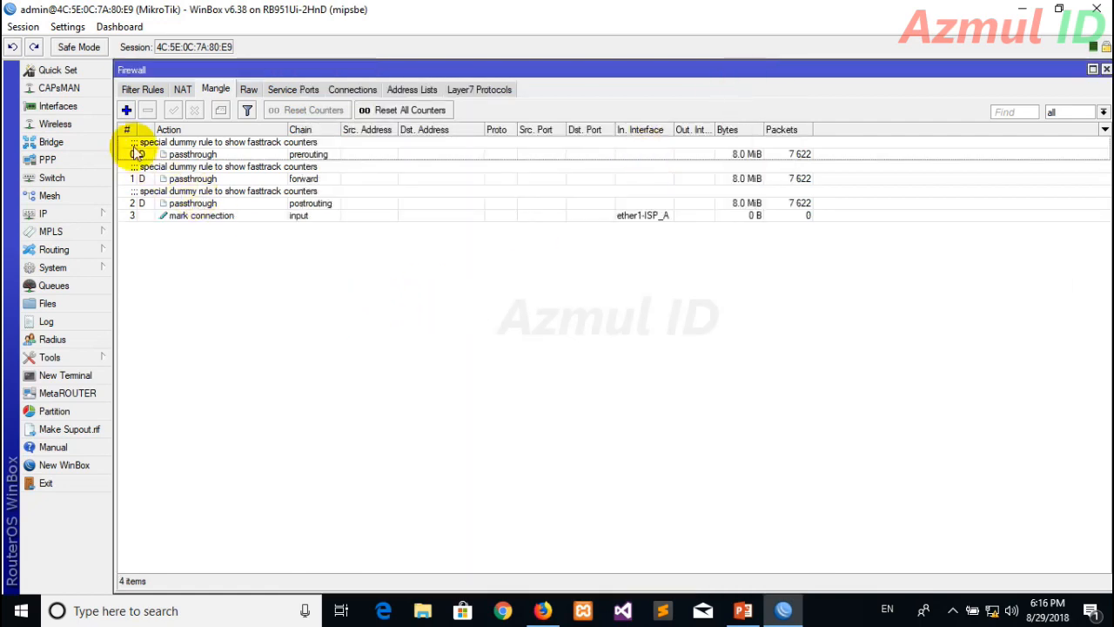
Step: Start a second mangle rule with chain input and in interface ether2-ISP_B
{"action": "left_click", "coordinate": [127, 111]}
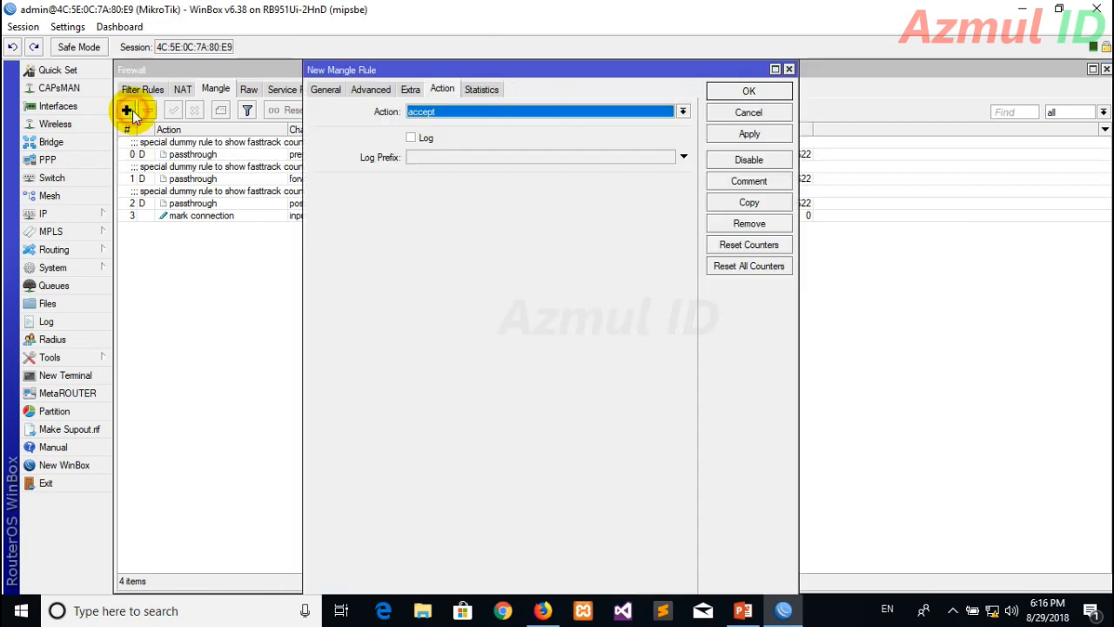
{"action": "left_click", "coordinate": [324, 90]}
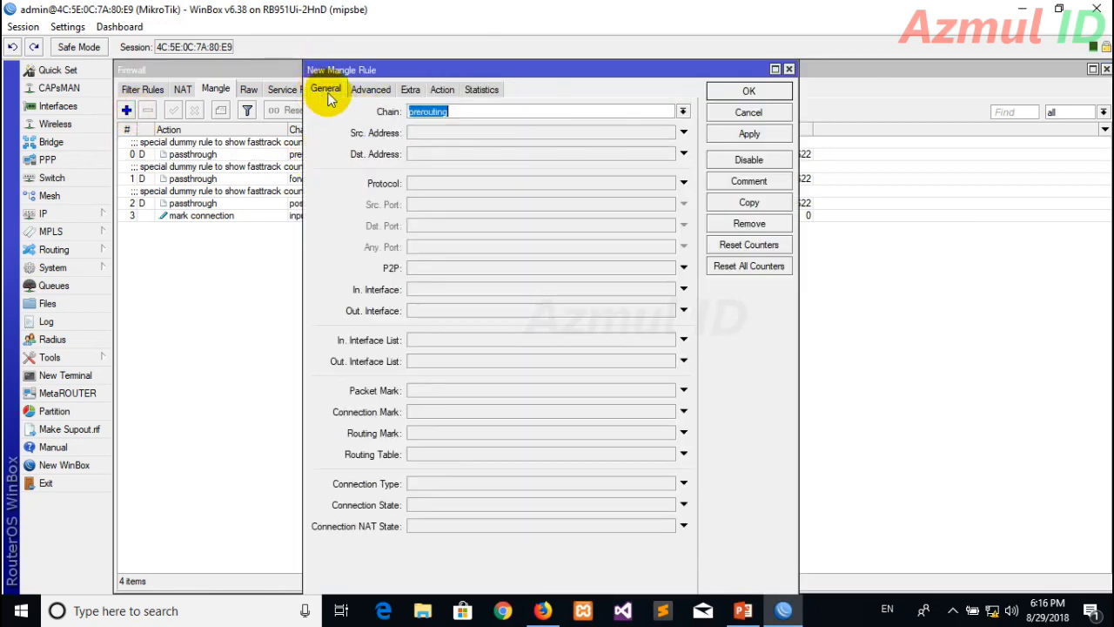
{"action": "left_click", "coordinate": [683, 111]}
{"action": "left_click", "coordinate": [522, 133]}
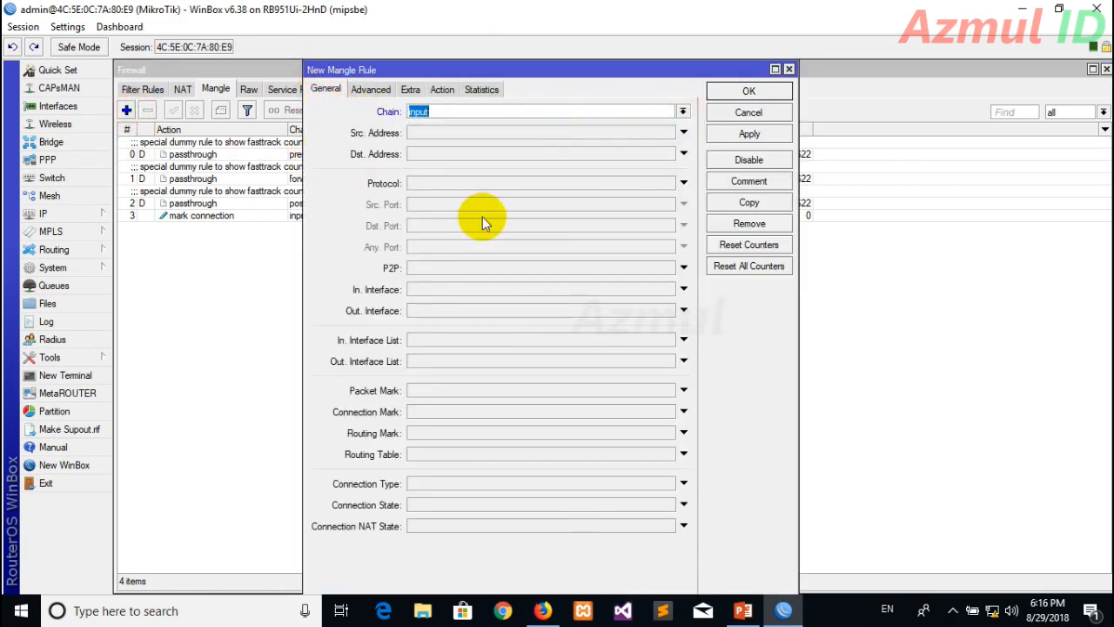
{"action": "left_click", "coordinate": [454, 292]}
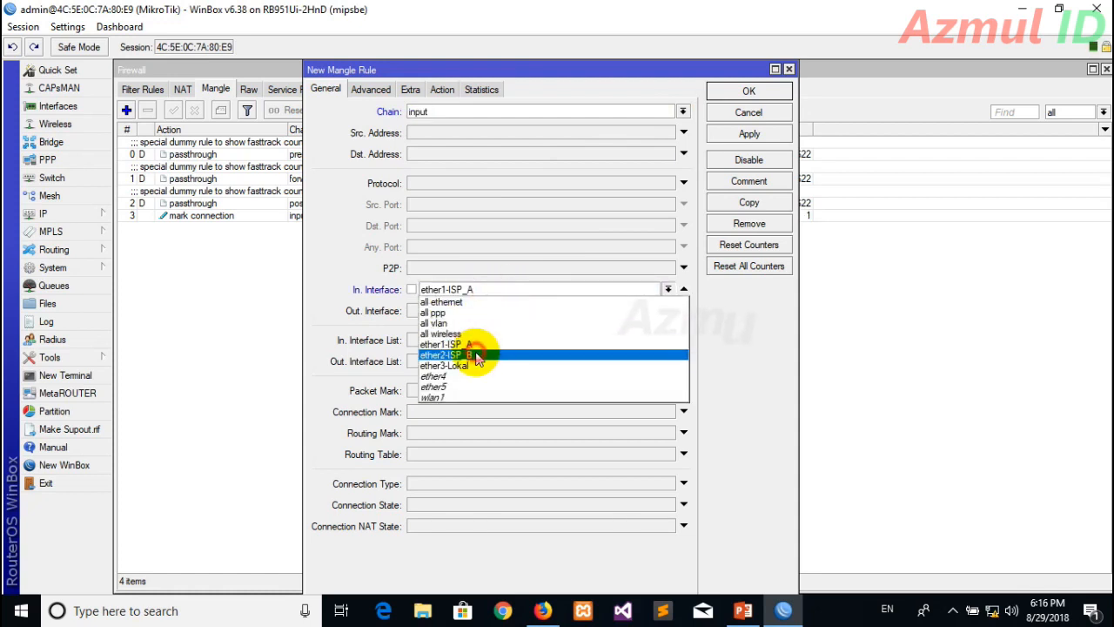
{"action": "left_click", "coordinate": [477, 355]}
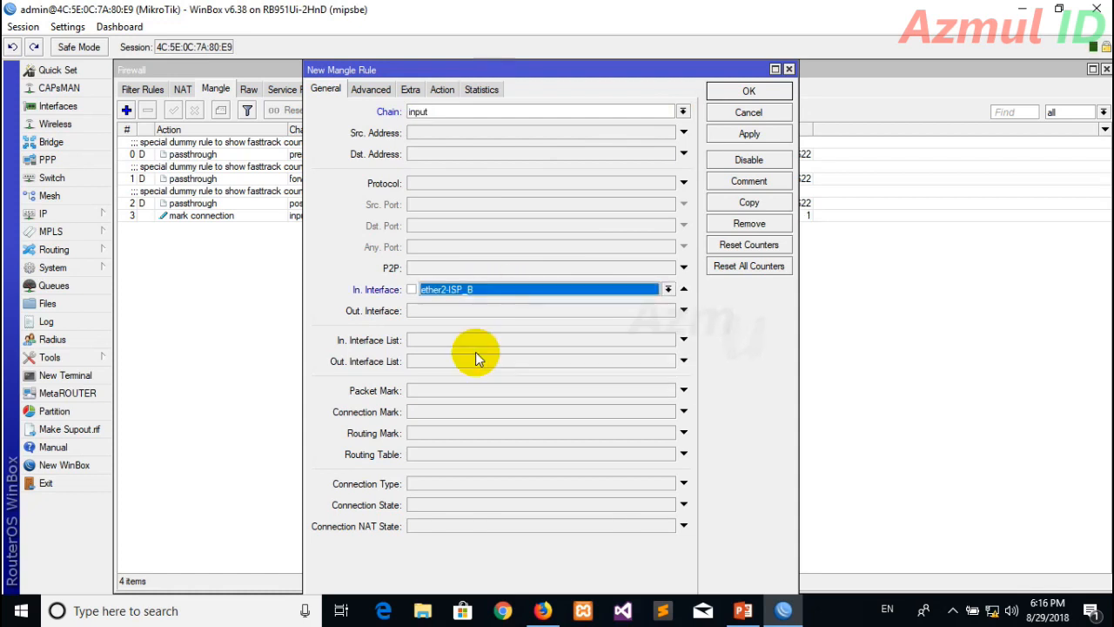
Step: Set the second rule's action to mark connection with new connection mark ISP-B_Conn, and save it
{"action": "left_click", "coordinate": [442, 90]}
{"action": "left_click", "coordinate": [444, 111]}
{"action": "left_click", "coordinate": [448, 233]}
{"action": "left_click", "coordinate": [479, 186]}
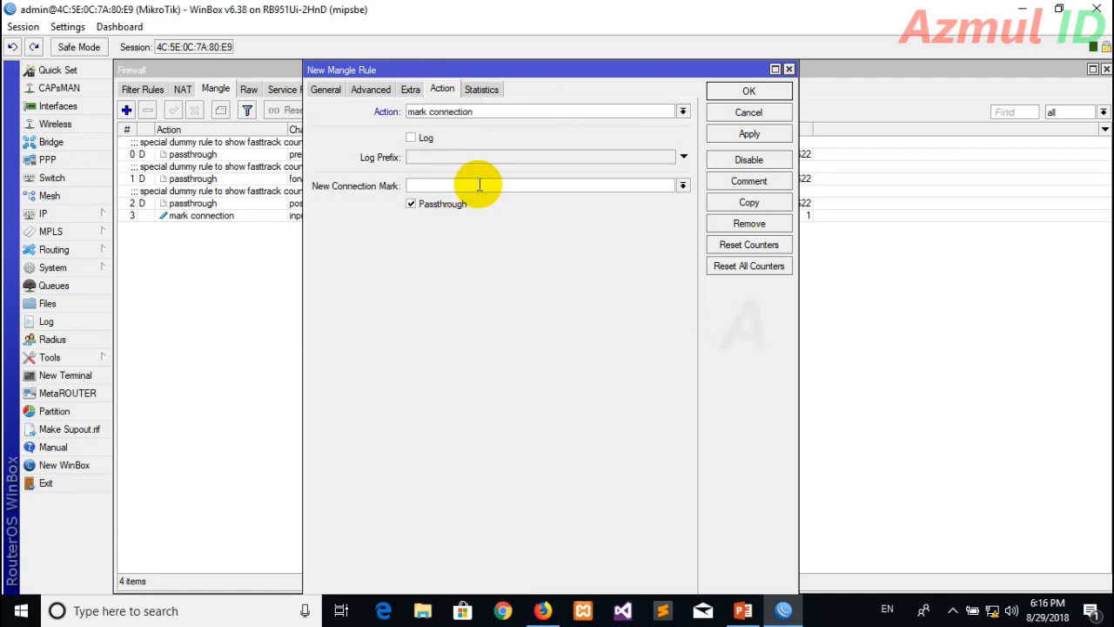
{"action": "type", "text": "ISP-B_Conn"}
{"action": "left_click", "coordinate": [682, 185]}
{"action": "left_click", "coordinate": [683, 186]}
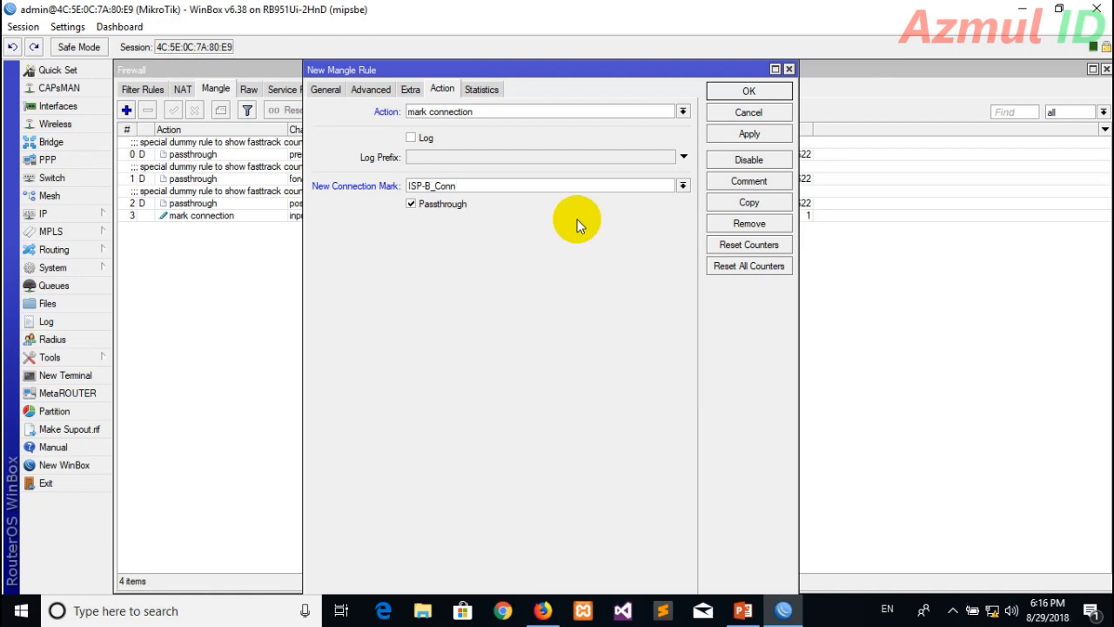
{"action": "left_click", "coordinate": [684, 186]}
{"action": "left_click", "coordinate": [500, 299]}
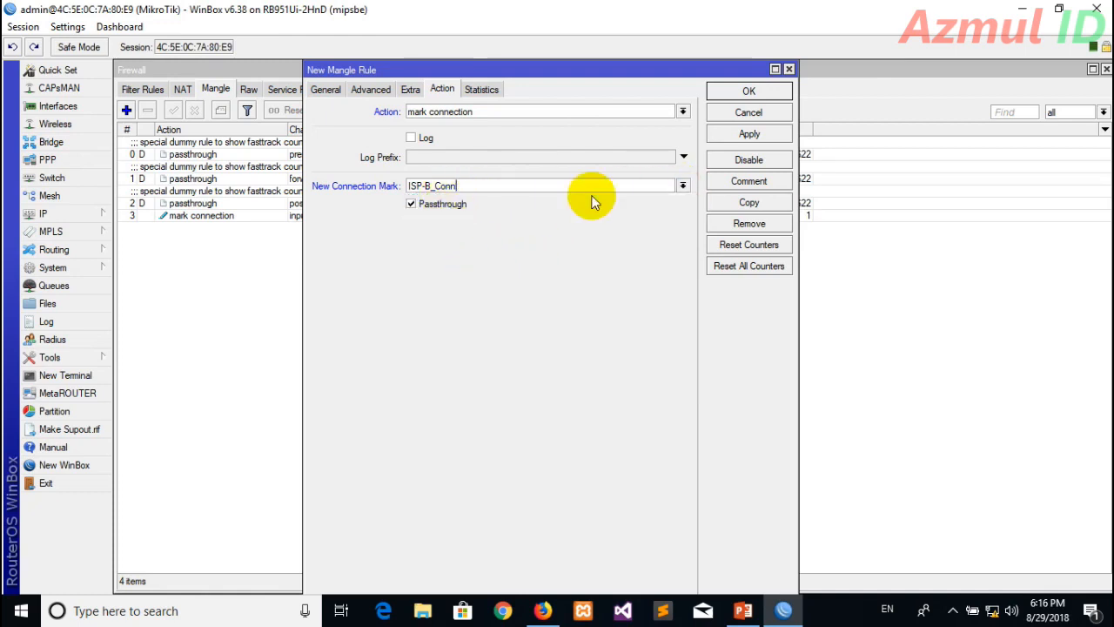
{"action": "left_click", "coordinate": [750, 134]}
{"action": "left_click", "coordinate": [752, 92]}
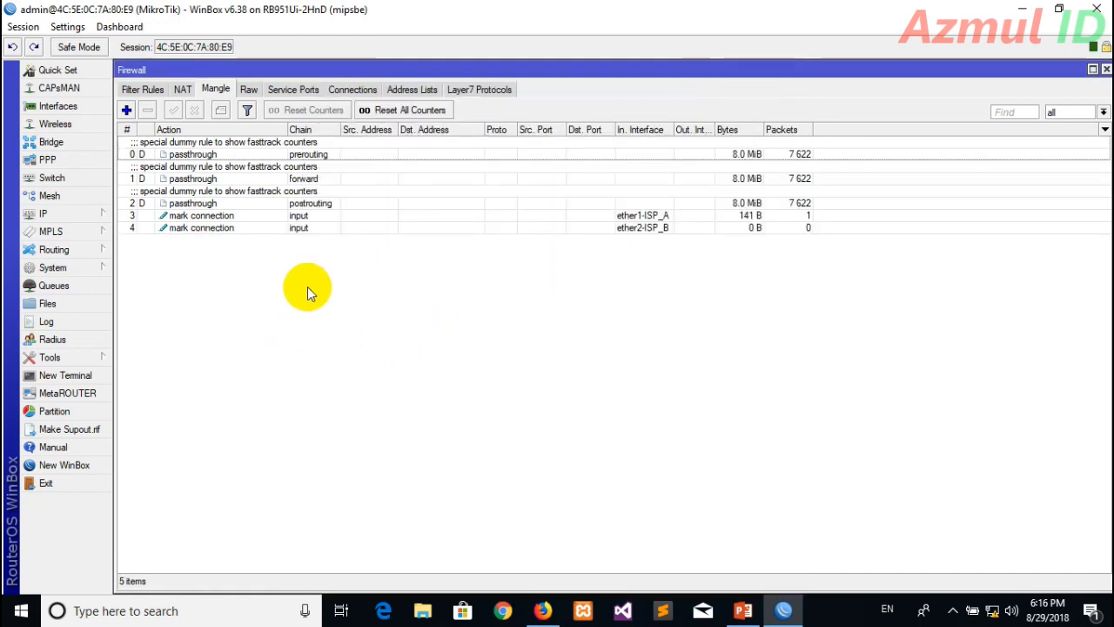
Step: Start a third mangle rule with chain output and connection mark ISP-A_Conn
{"action": "left_click", "coordinate": [126, 110]}
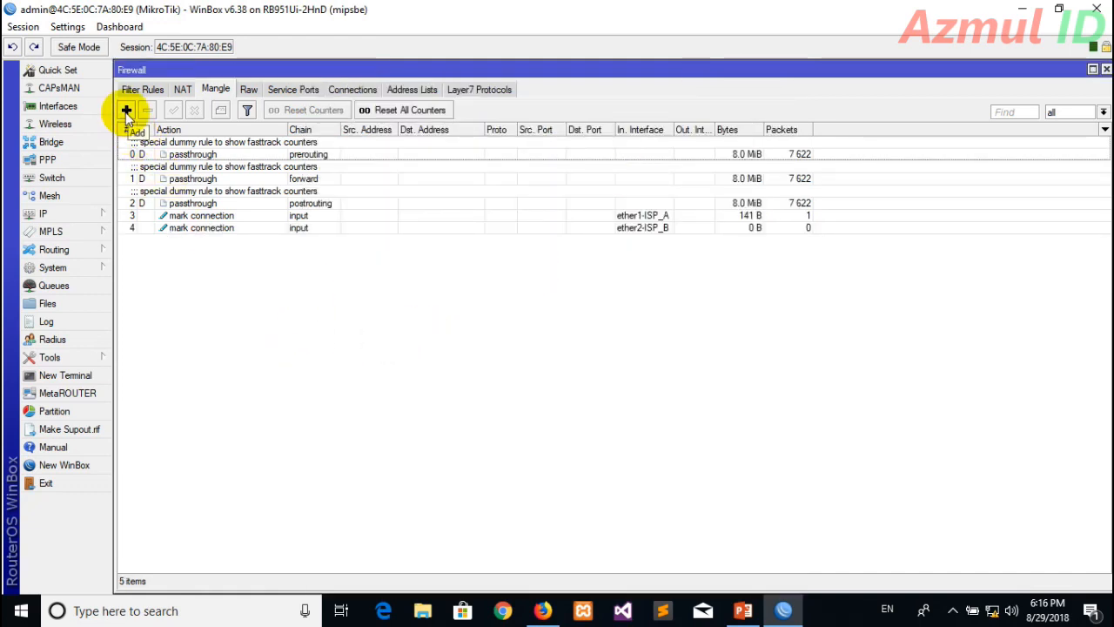
{"action": "left_click", "coordinate": [325, 91]}
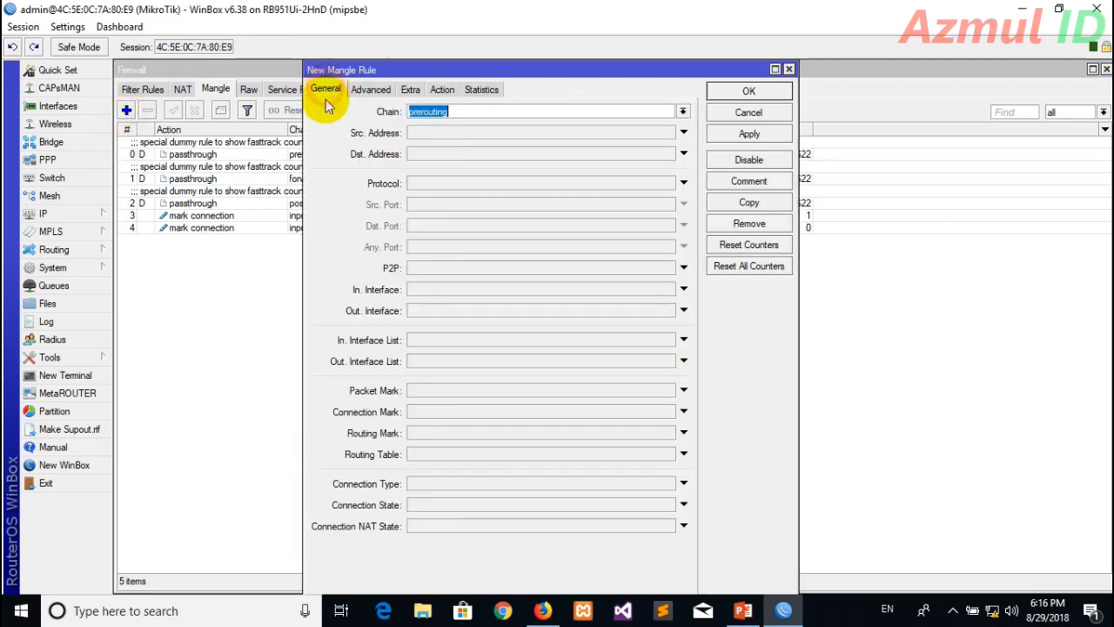
{"action": "type", "text": "prerouting"}
{"action": "left_click", "coordinate": [683, 112]}
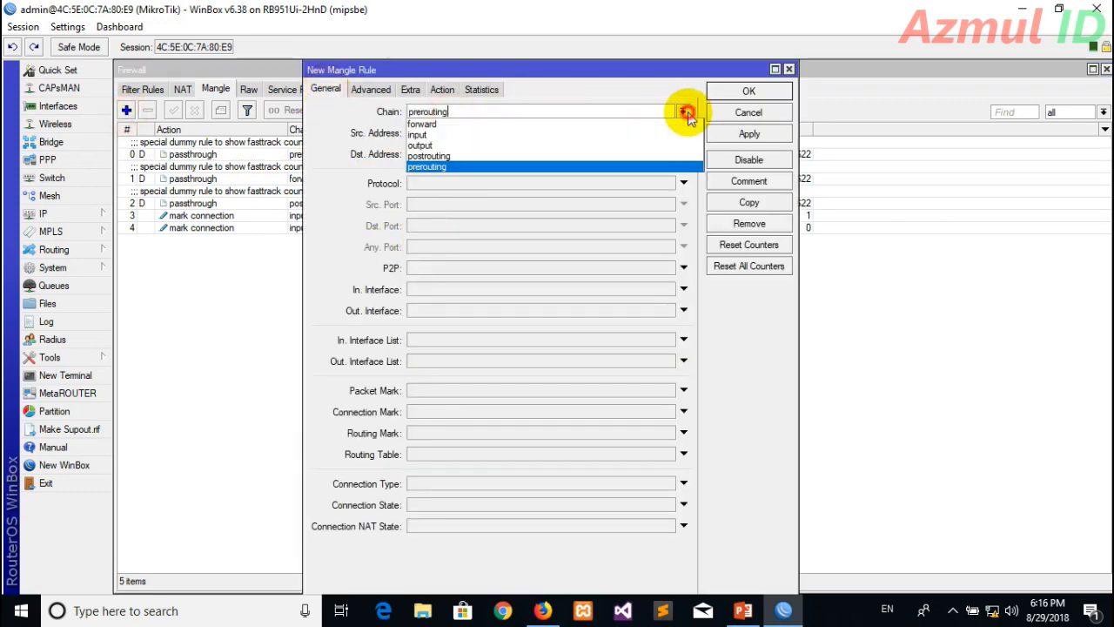
{"action": "left_click", "coordinate": [497, 139]}
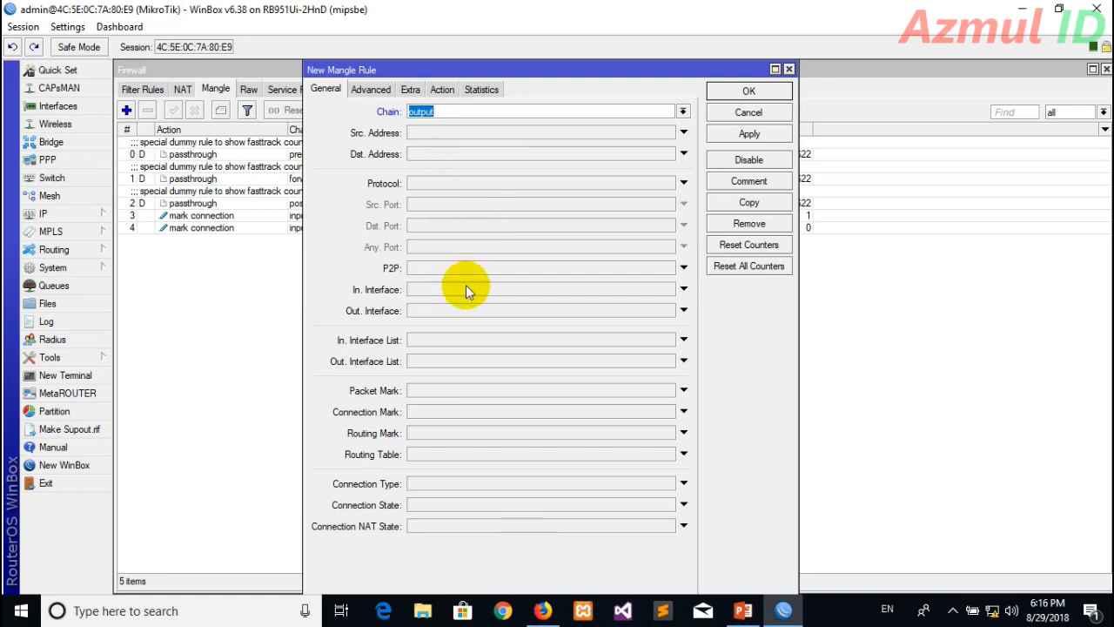
{"action": "left_click", "coordinate": [440, 409]}
{"action": "left_click", "coordinate": [668, 412]}
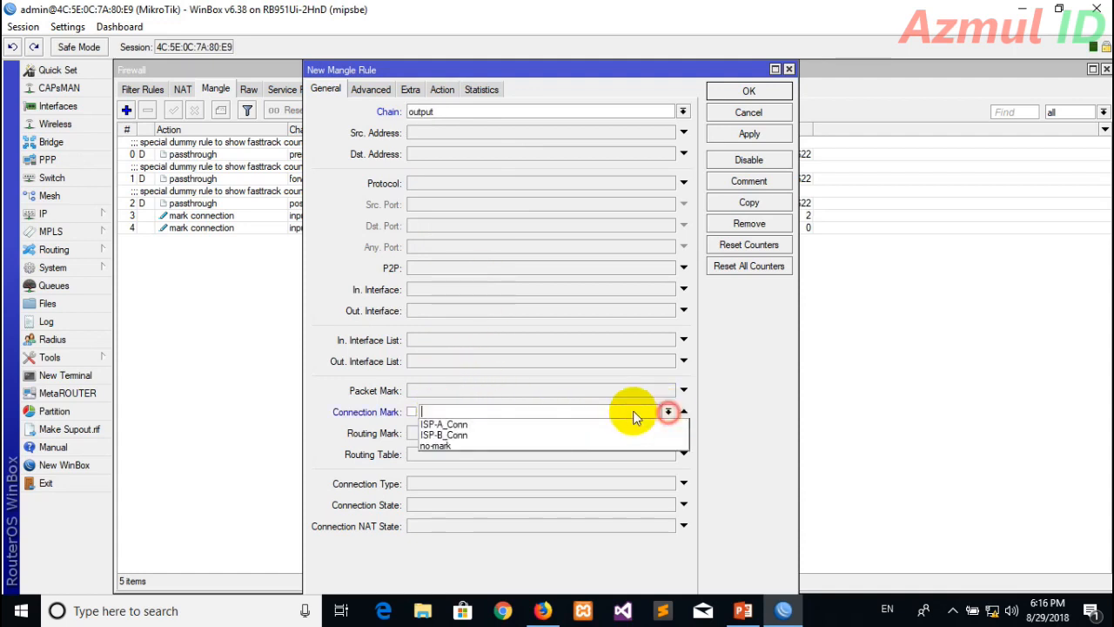
{"action": "left_click", "coordinate": [503, 424]}
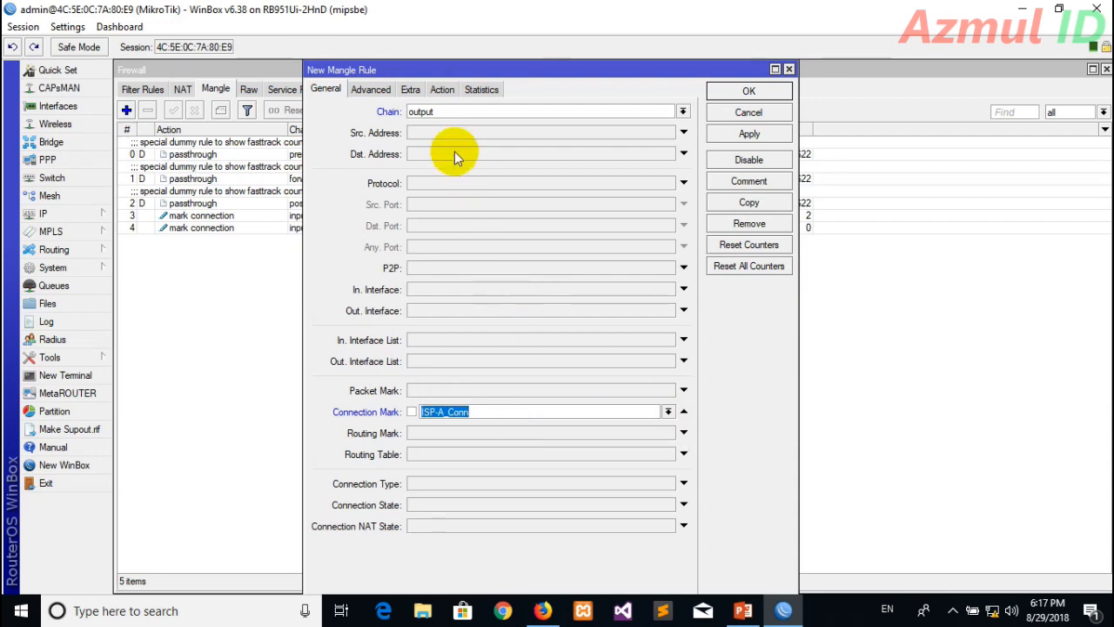
Step: Set the rule's action to mark routing with new routing mark to_ISP-A and passthrough off, and save the rule
{"action": "left_click", "coordinate": [441, 90]}
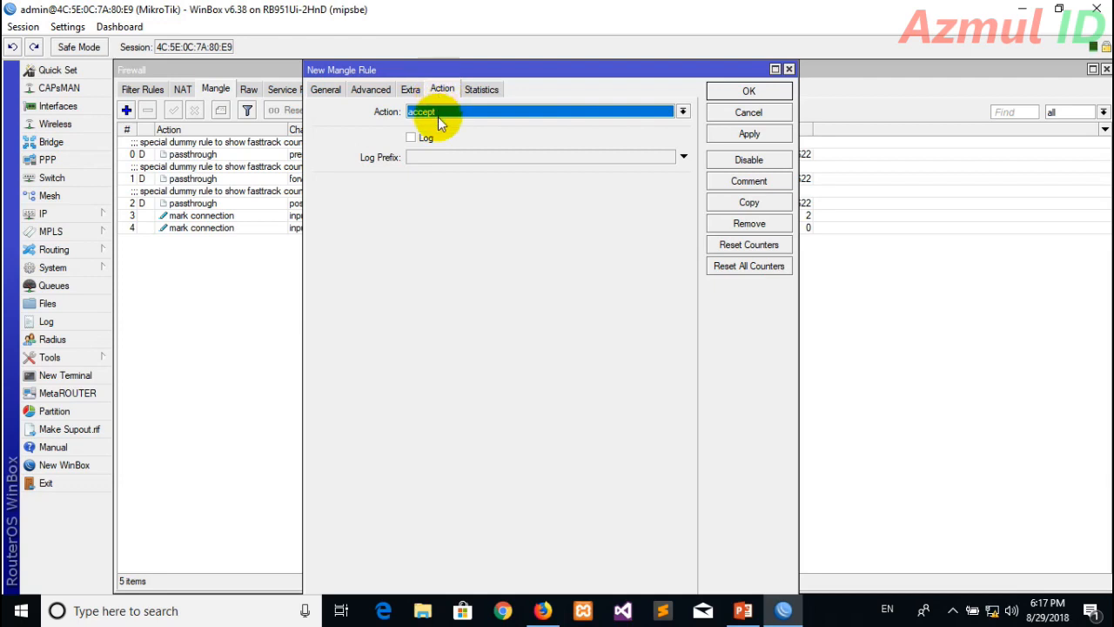
{"action": "left_click", "coordinate": [438, 111]}
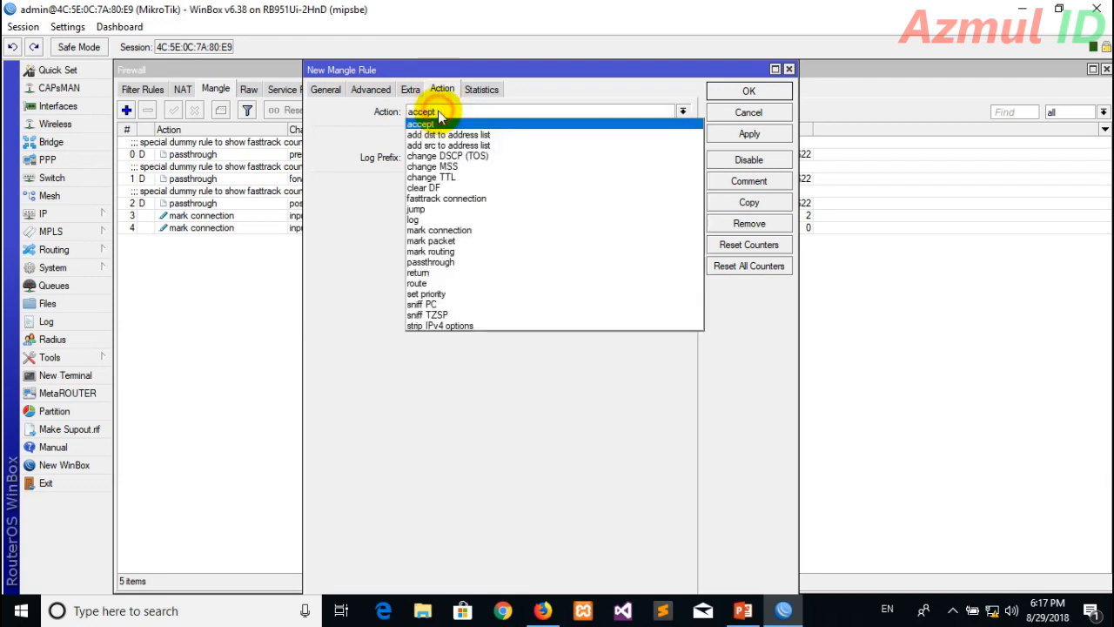
{"action": "left_click", "coordinate": [472, 252]}
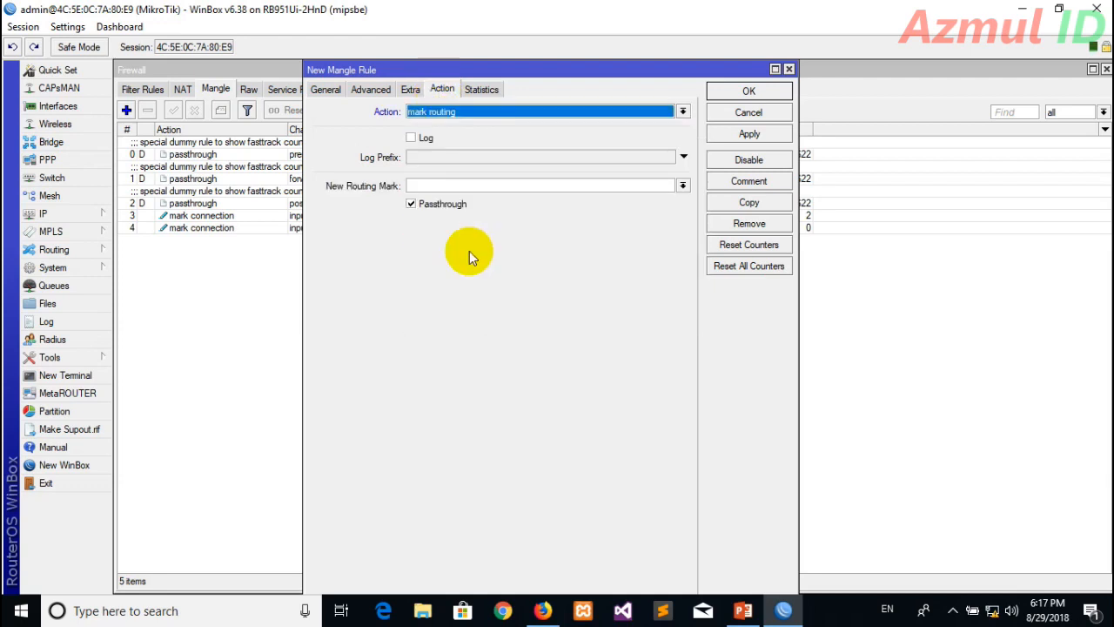
{"action": "left_click", "coordinate": [439, 185]}
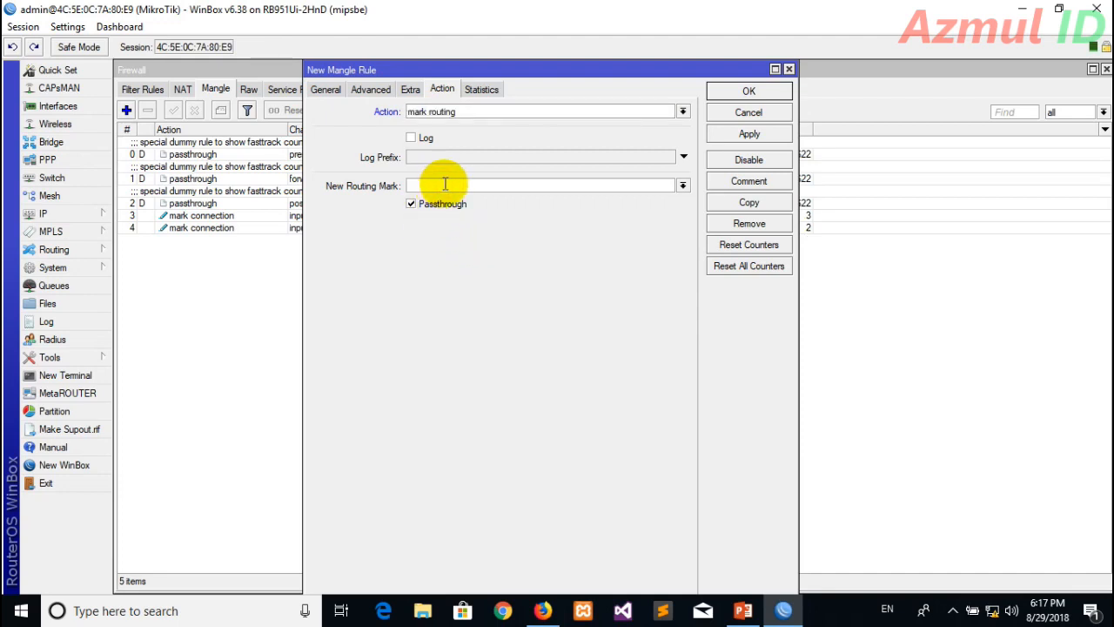
{"action": "type", "text": "to_ISP-A"}
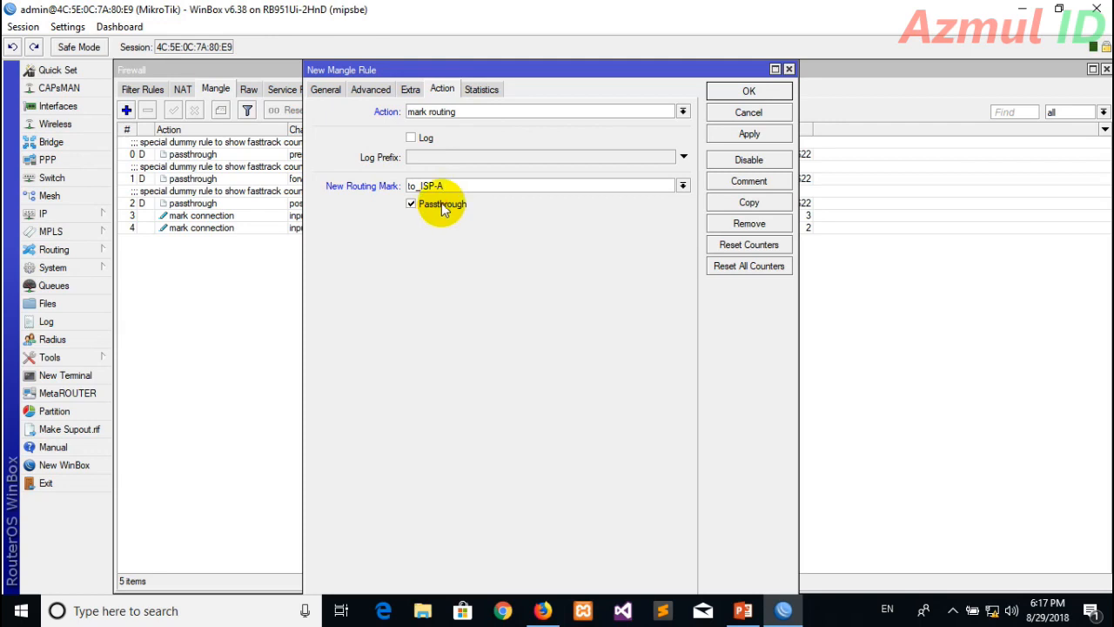
{"action": "left_click", "coordinate": [487, 205]}
{"action": "left_click", "coordinate": [756, 139]}
{"action": "left_click", "coordinate": [752, 91]}
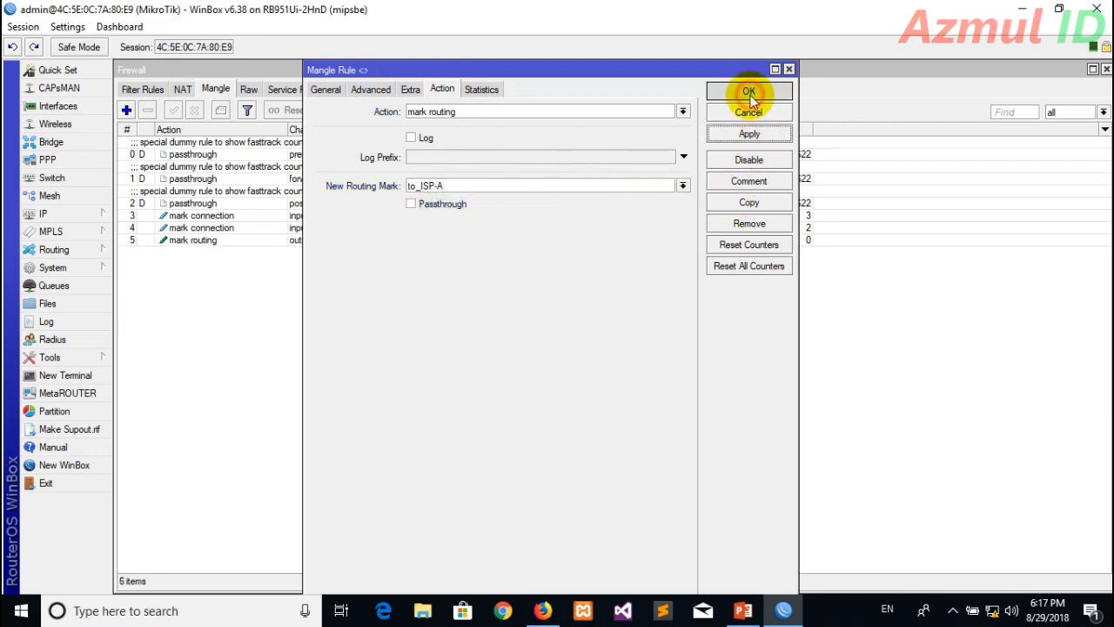
Step: Start a fourth mangle rule with chain output and connection mark ISP-B_Conn
{"action": "left_click", "coordinate": [124, 109]}
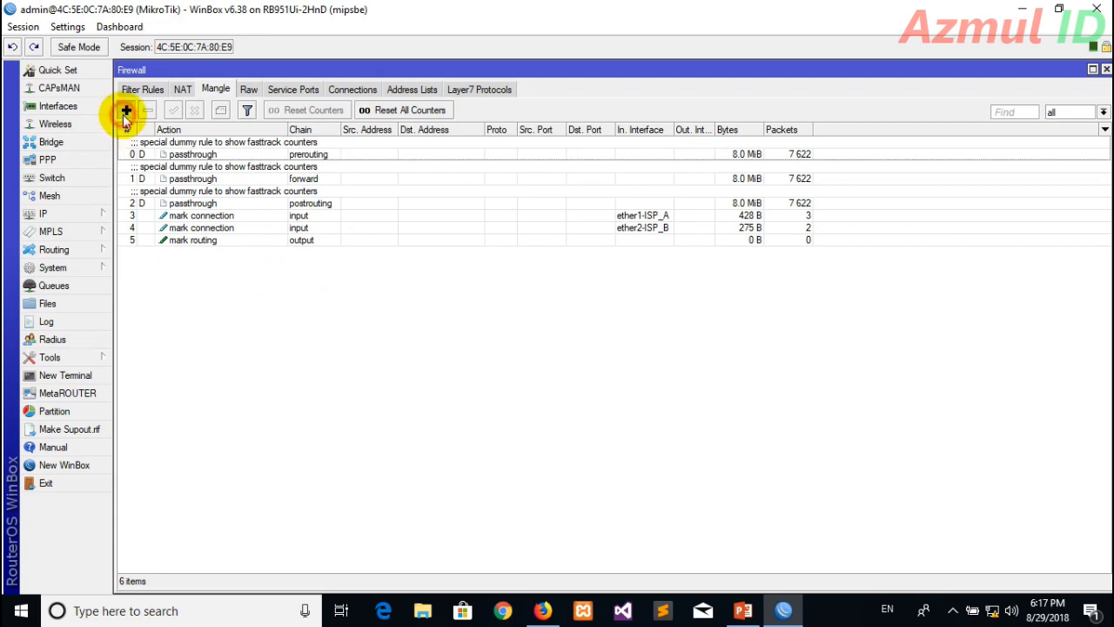
{"action": "left_click", "coordinate": [322, 95]}
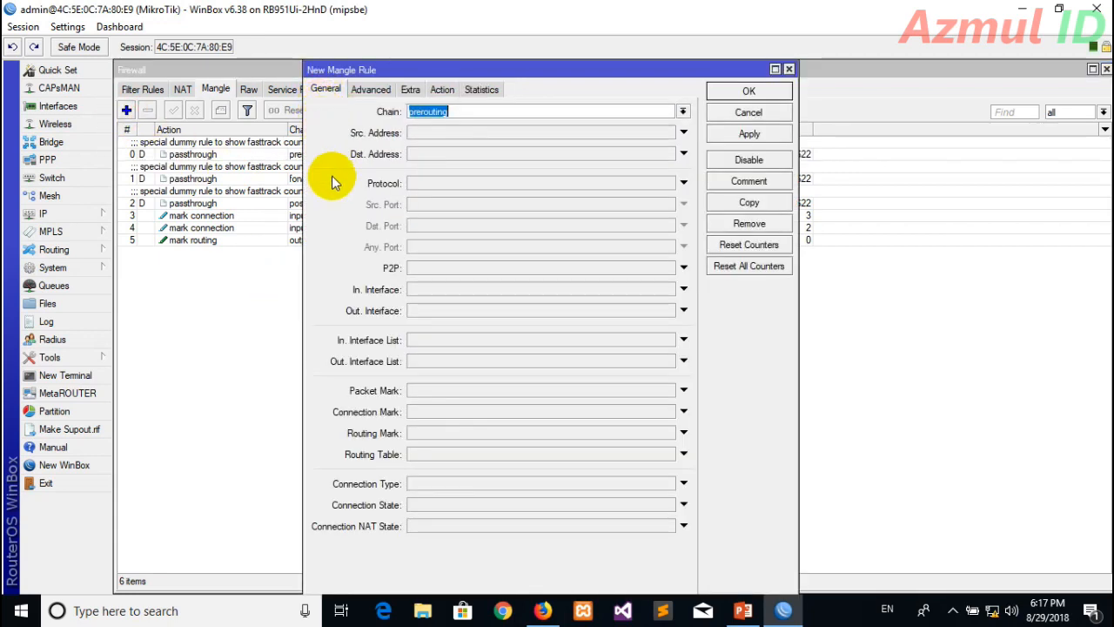
{"action": "left_click", "coordinate": [682, 111]}
{"action": "left_click", "coordinate": [470, 146]}
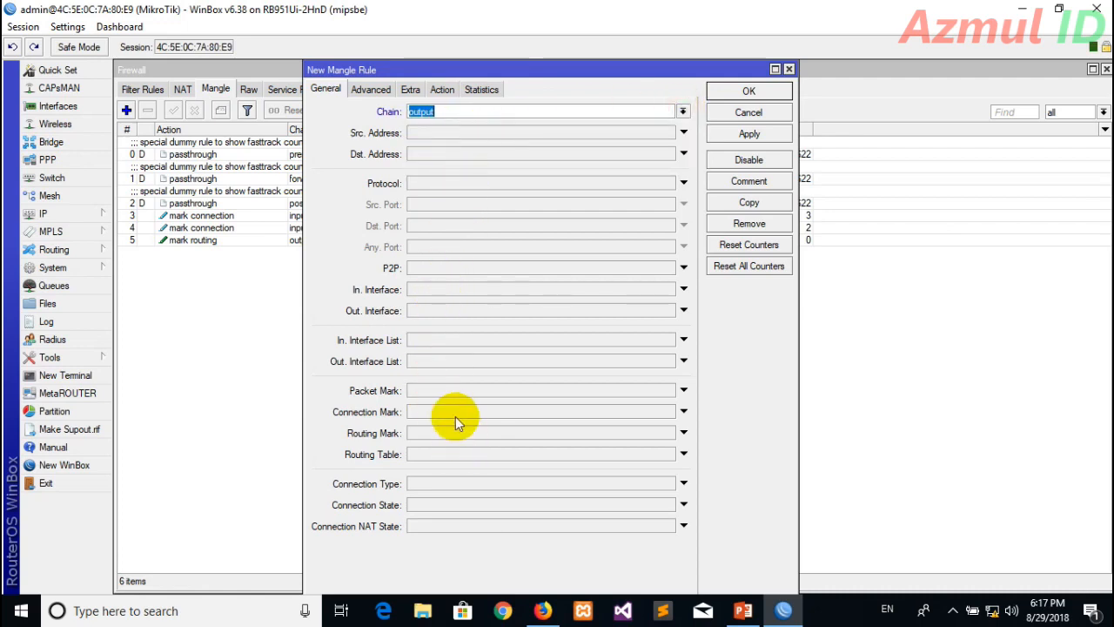
{"action": "left_click", "coordinate": [683, 412]}
{"action": "left_click", "coordinate": [668, 411]}
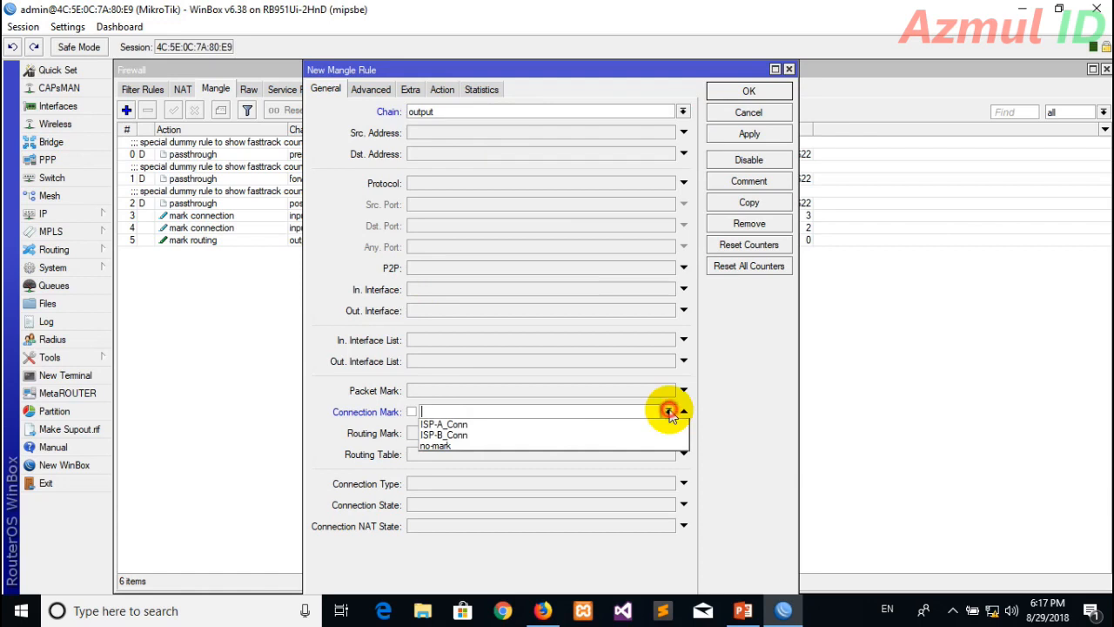
{"action": "left_click", "coordinate": [505, 435]}
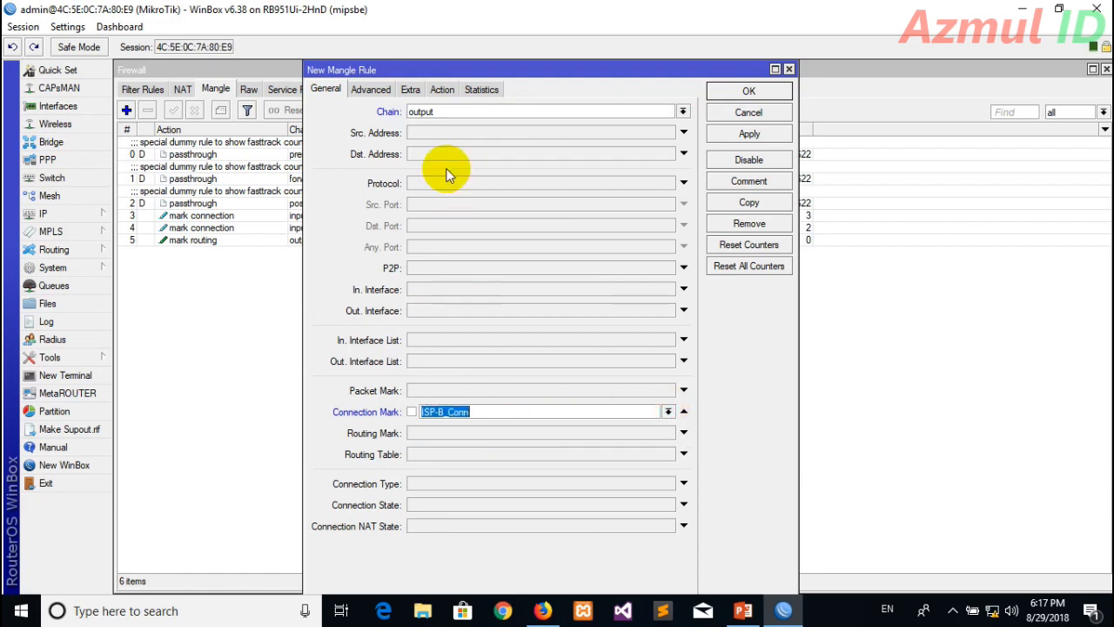
Step: Set the fourth rule's action to mark routing with new routing mark to_ISP-B and passthrough off, and save it
{"action": "left_click", "coordinate": [443, 91]}
{"action": "left_click", "coordinate": [445, 111]}
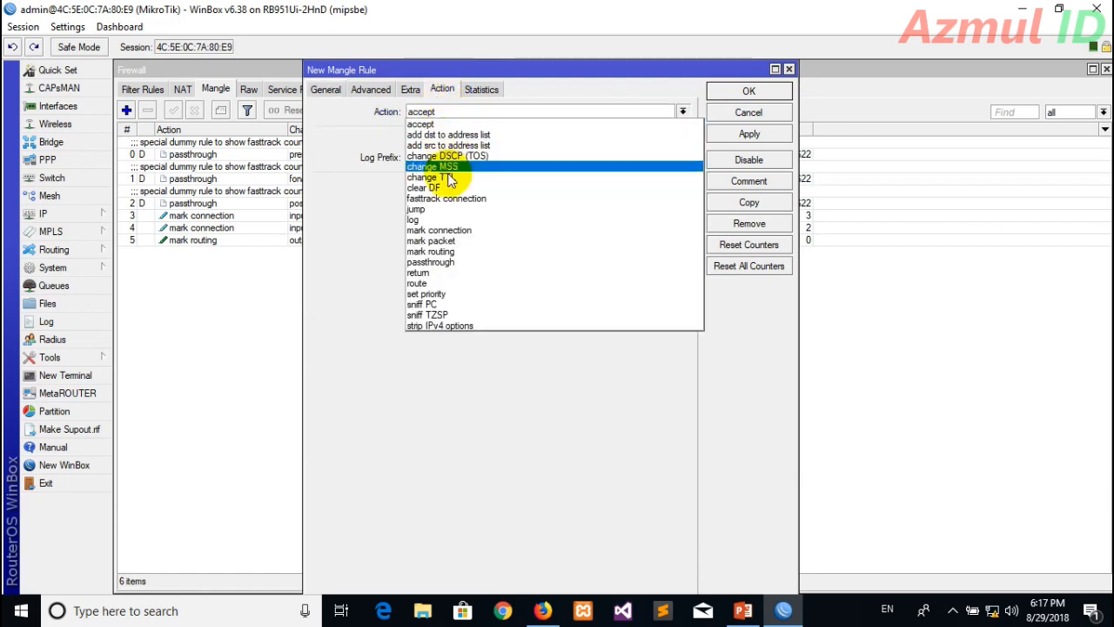
{"action": "left_click", "coordinate": [452, 252]}
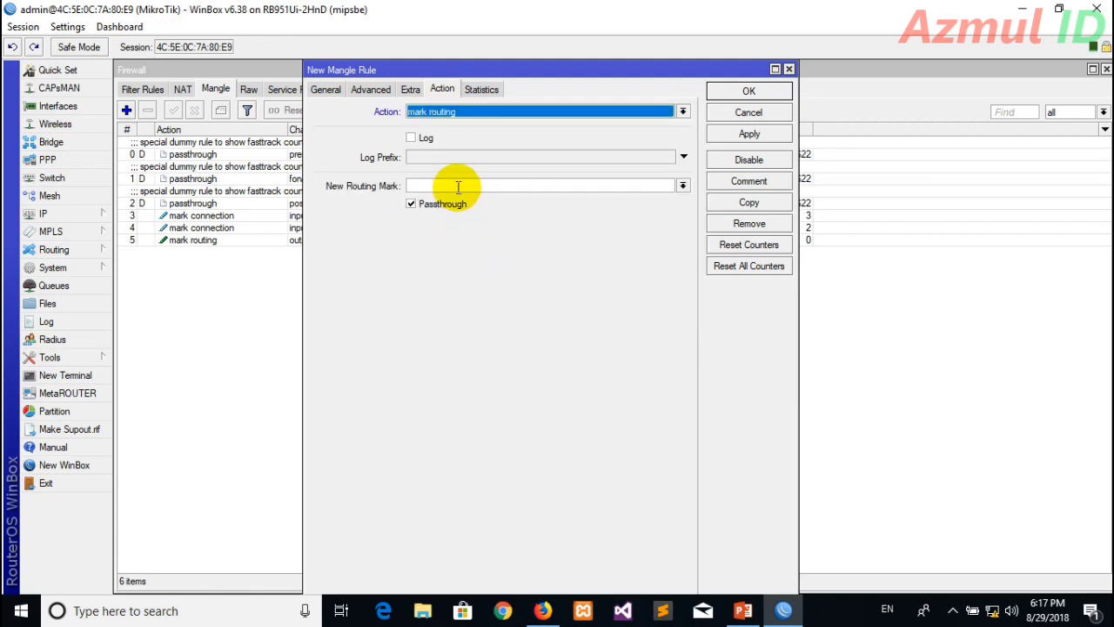
{"action": "left_click", "coordinate": [457, 185]}
{"action": "type", "text": "to"}
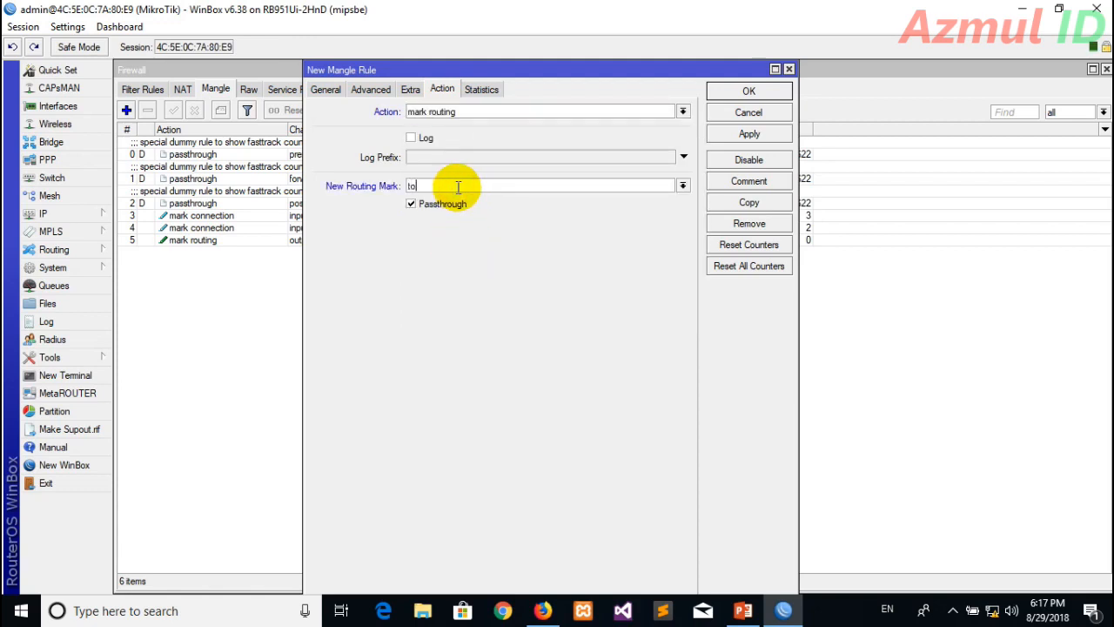
{"action": "type", "text": "_ISP-B"}
{"action": "left_click", "coordinate": [451, 209]}
{"action": "left_click", "coordinate": [746, 135]}
{"action": "left_click", "coordinate": [745, 93]}
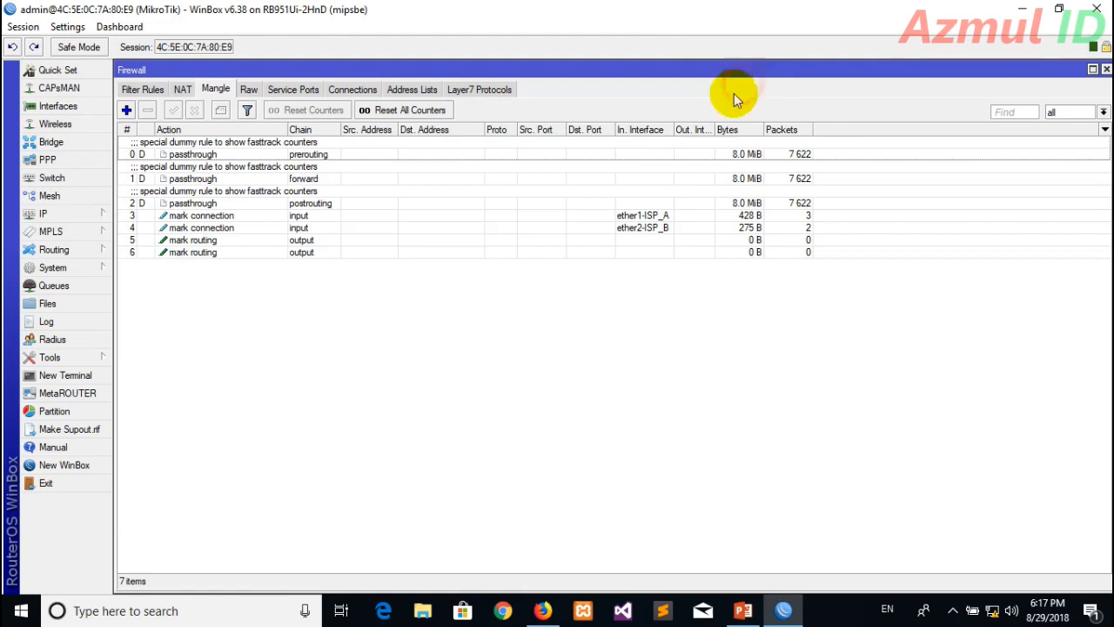
{"action": "left_click", "coordinate": [534, 368]}
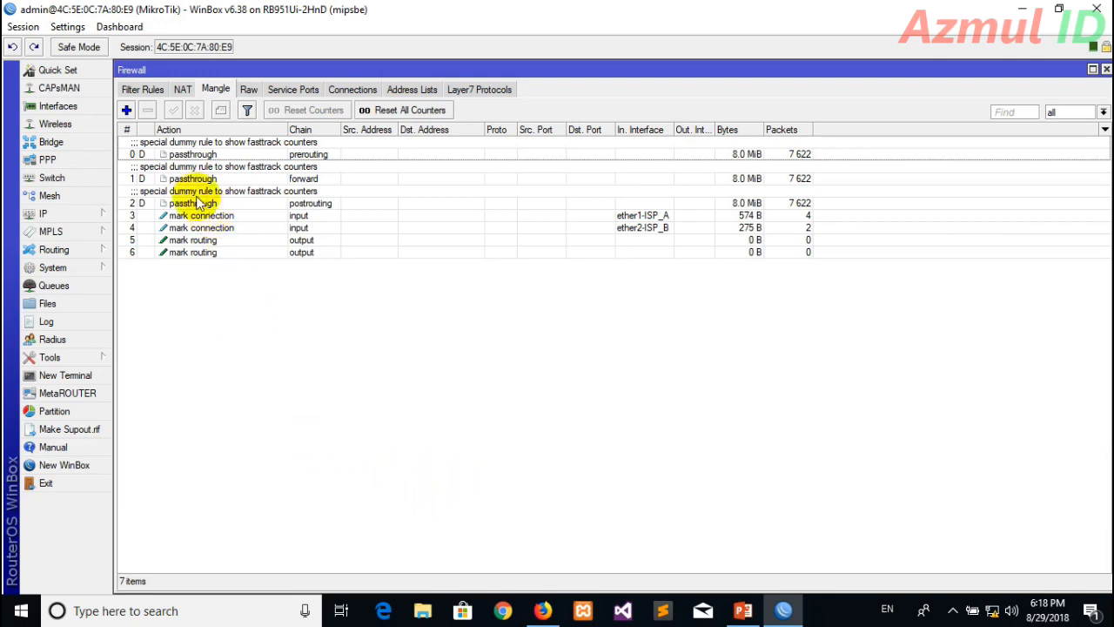
Step: Add a mangle rule with chain prerouting, destination address 192.168.100.0/24, in interface ether3-Lokal and action accept
{"action": "left_click", "coordinate": [127, 111]}
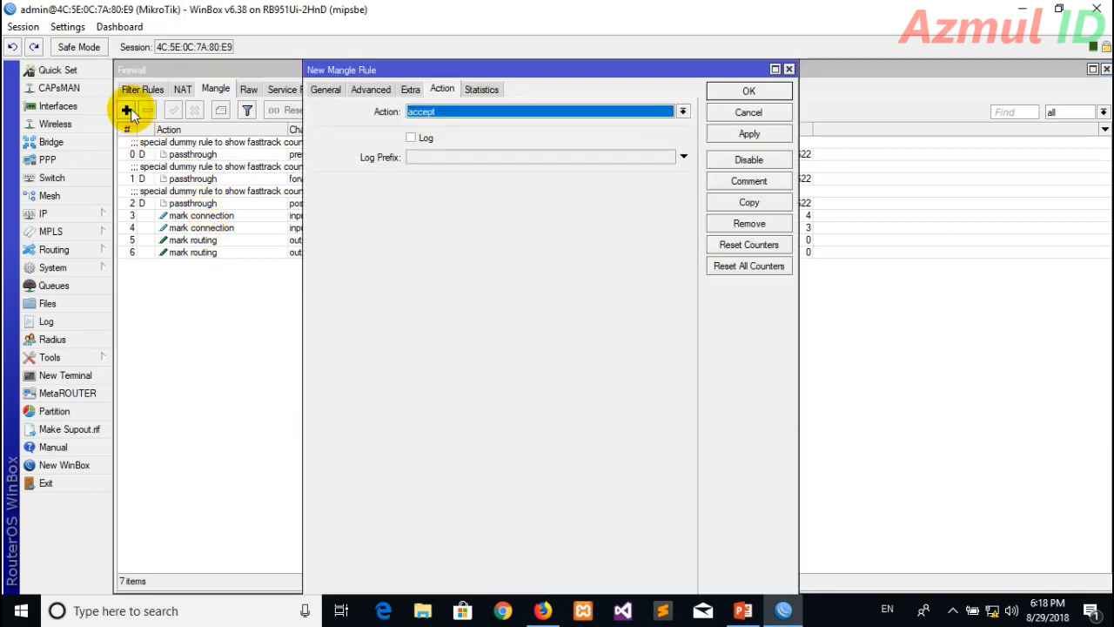
{"action": "left_click", "coordinate": [324, 89]}
{"action": "left_click", "coordinate": [448, 116]}
{"action": "left_click", "coordinate": [435, 155]}
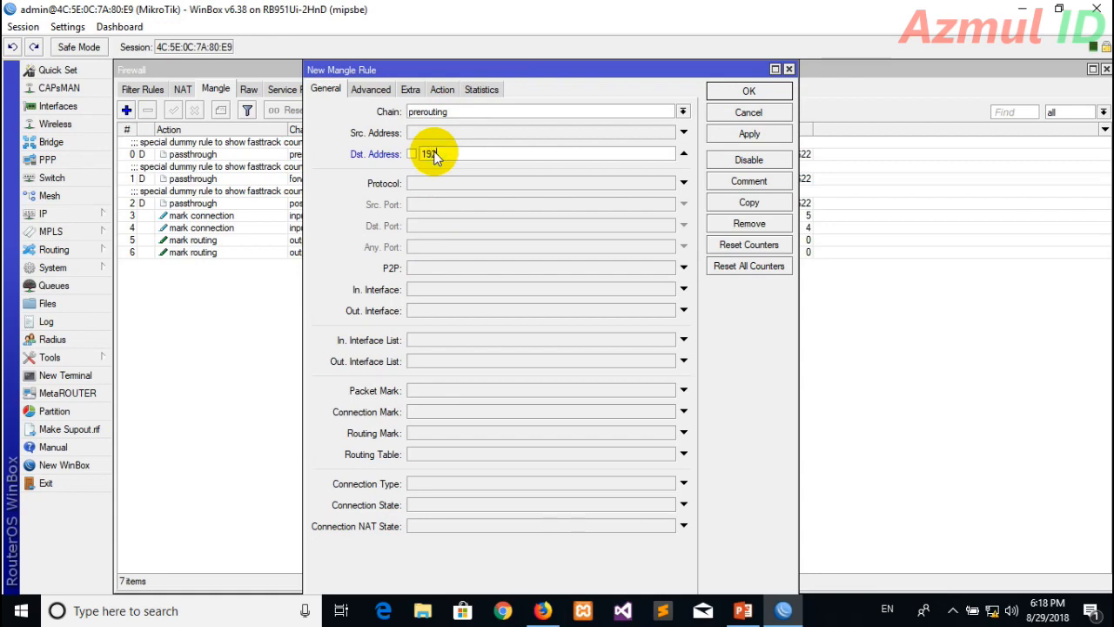
{"action": "type", "text": "192.168.100.0/24"}
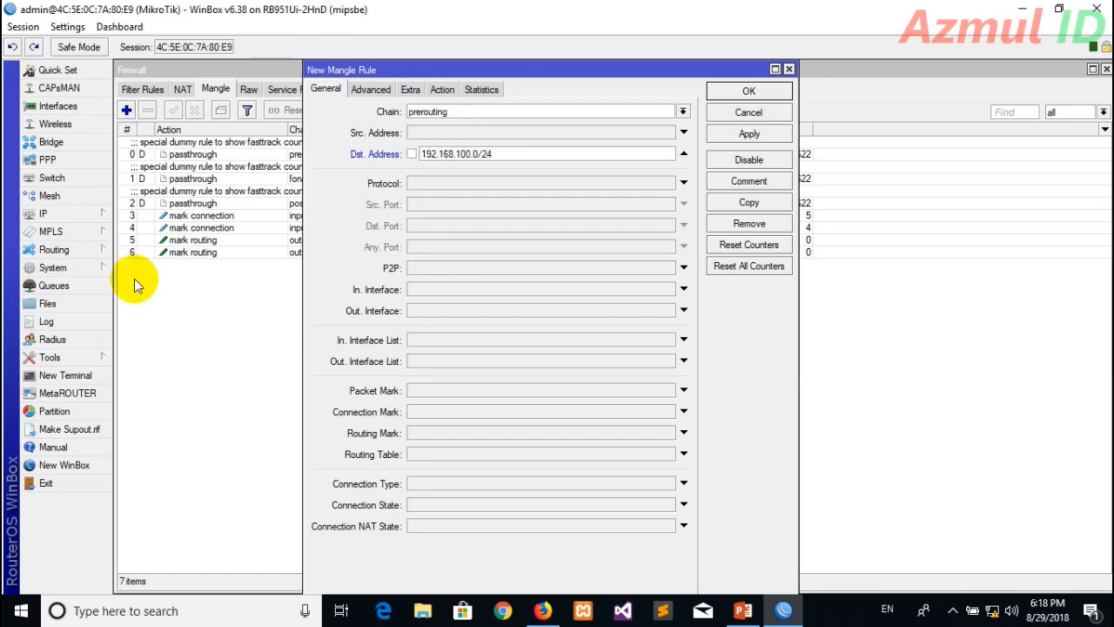
{"action": "left_click", "coordinate": [452, 296]}
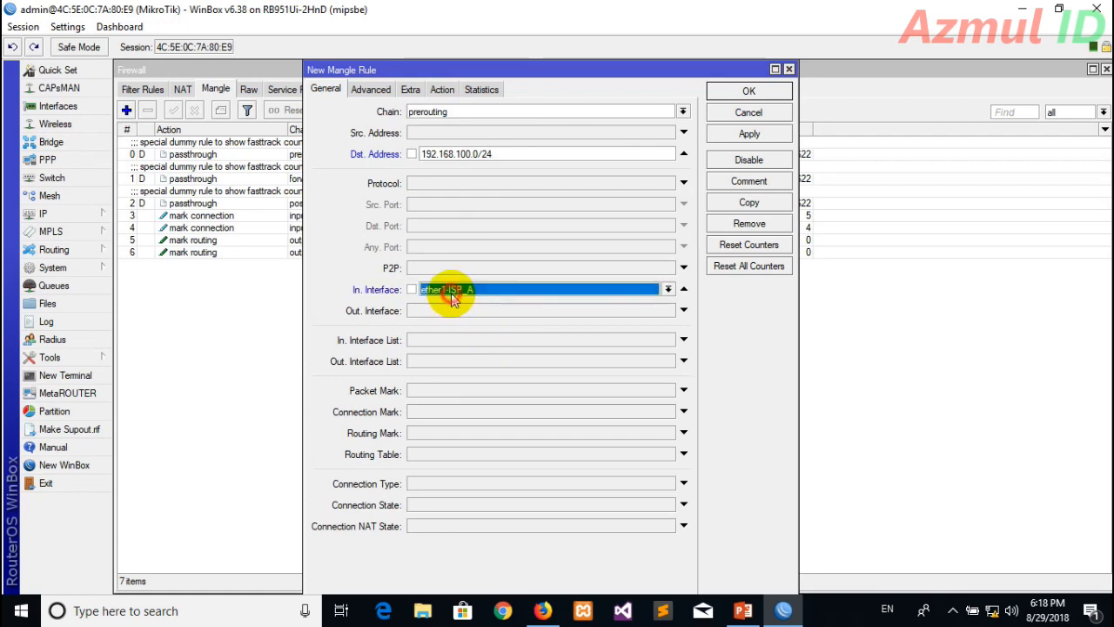
{"action": "left_click", "coordinate": [648, 291]}
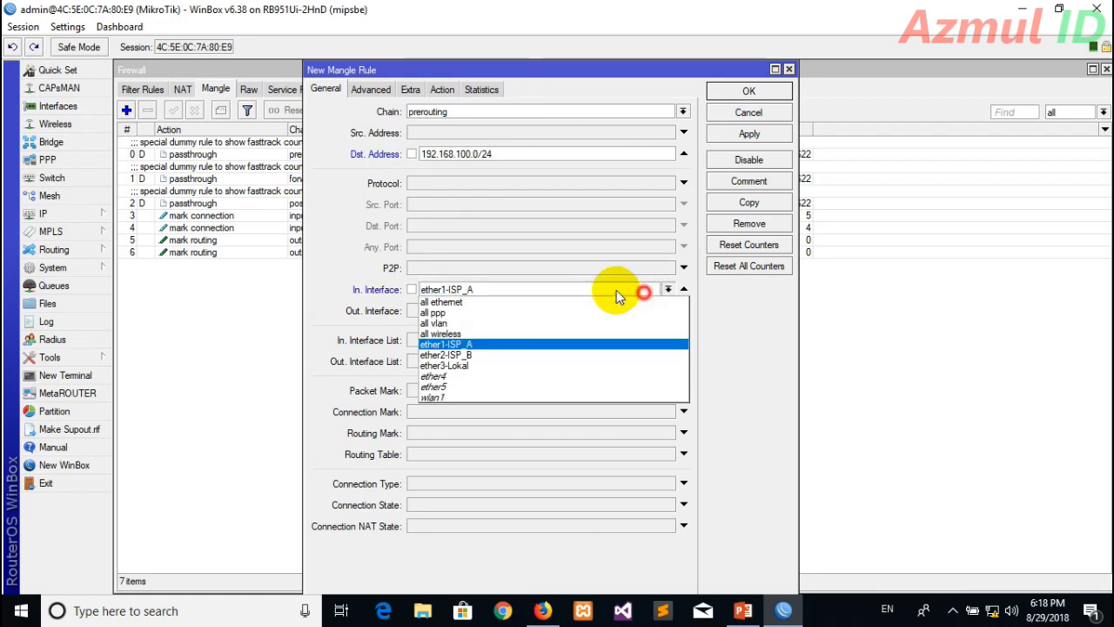
{"action": "left_click", "coordinate": [492, 366]}
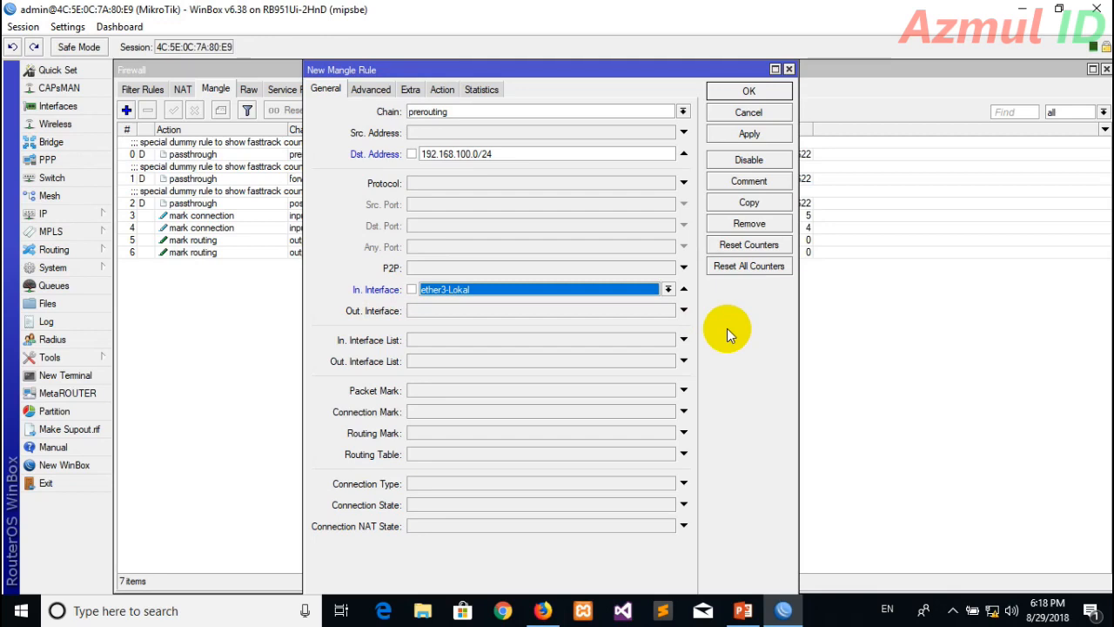
{"action": "left_click", "coordinate": [513, 154]}
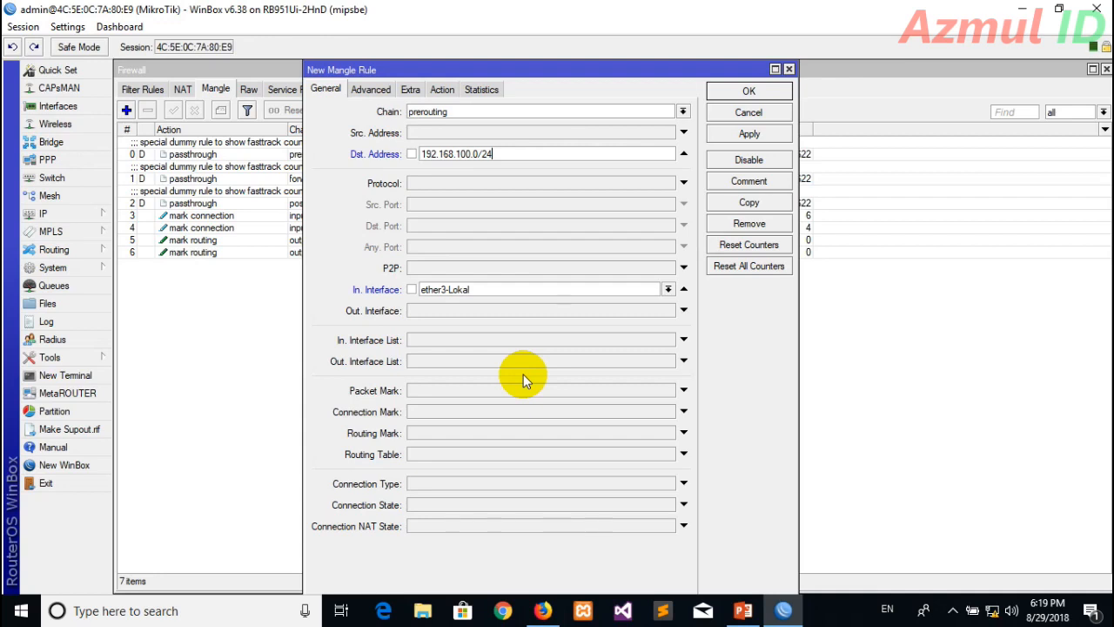
{"action": "left_click", "coordinate": [450, 94]}
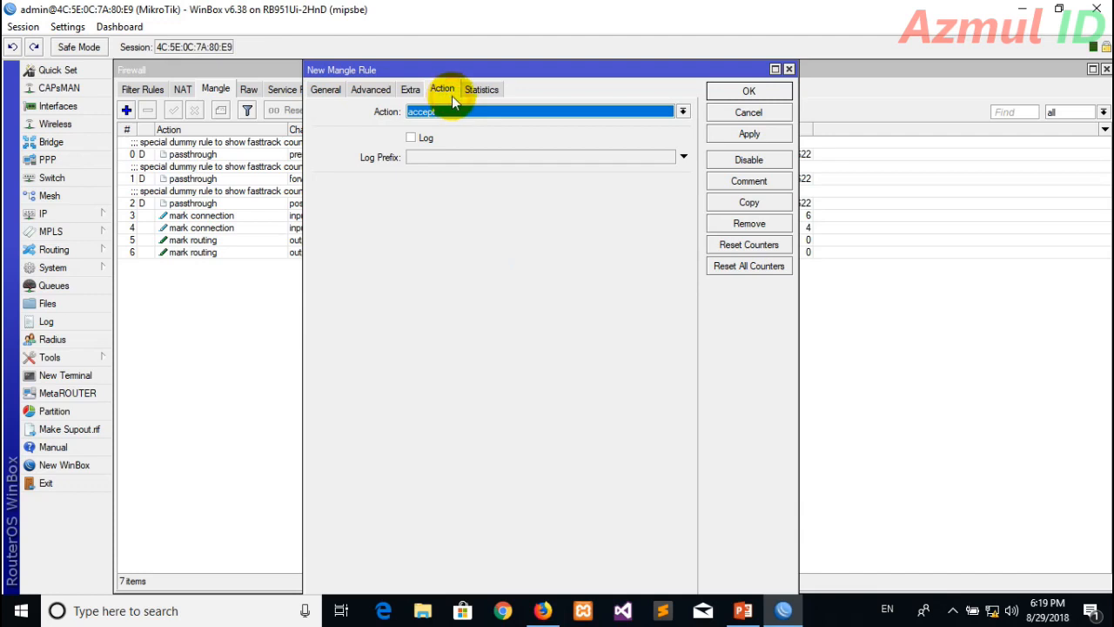
{"action": "left_click", "coordinate": [717, 139]}
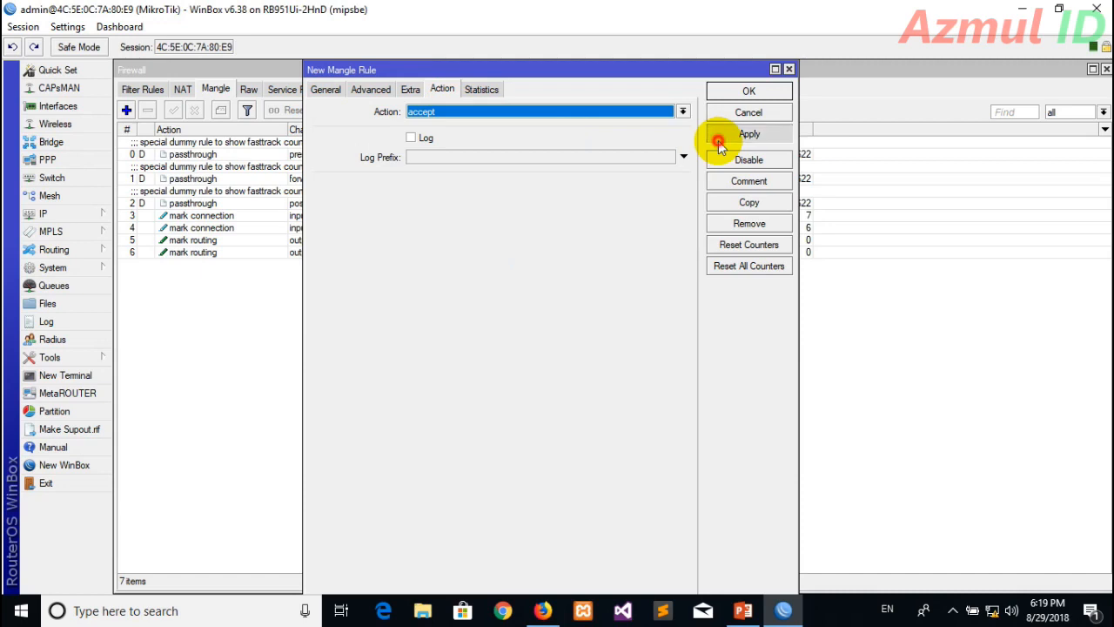
{"action": "left_click", "coordinate": [746, 92]}
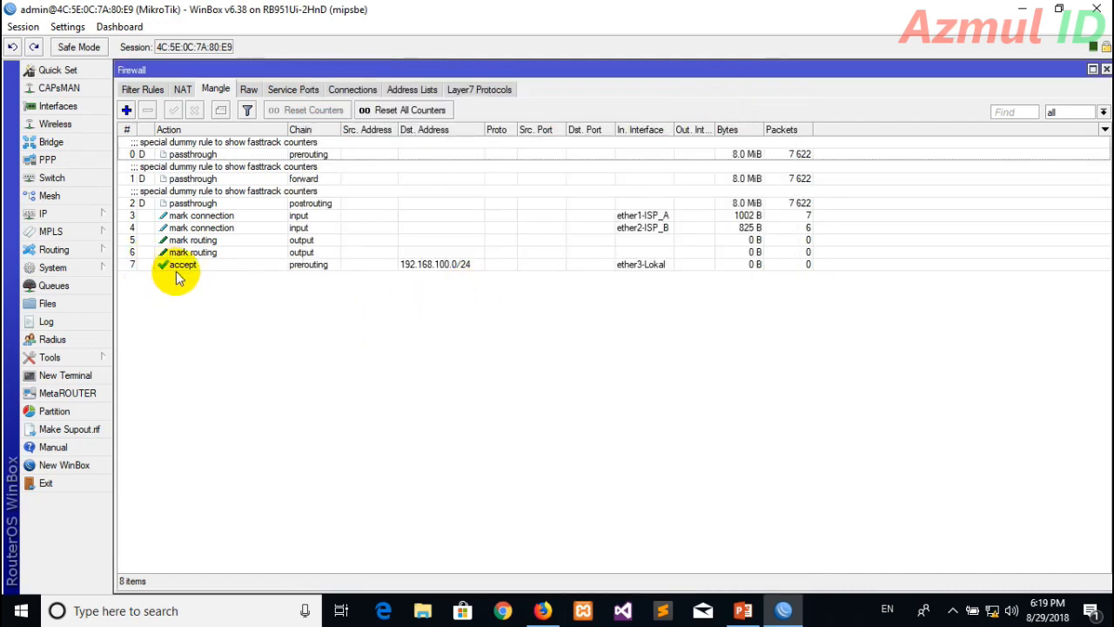
Step: Add another prerouting accept rule with destination address 192.168.10.0/24 and in interface ether3-Lokal
{"action": "left_click", "coordinate": [126, 111]}
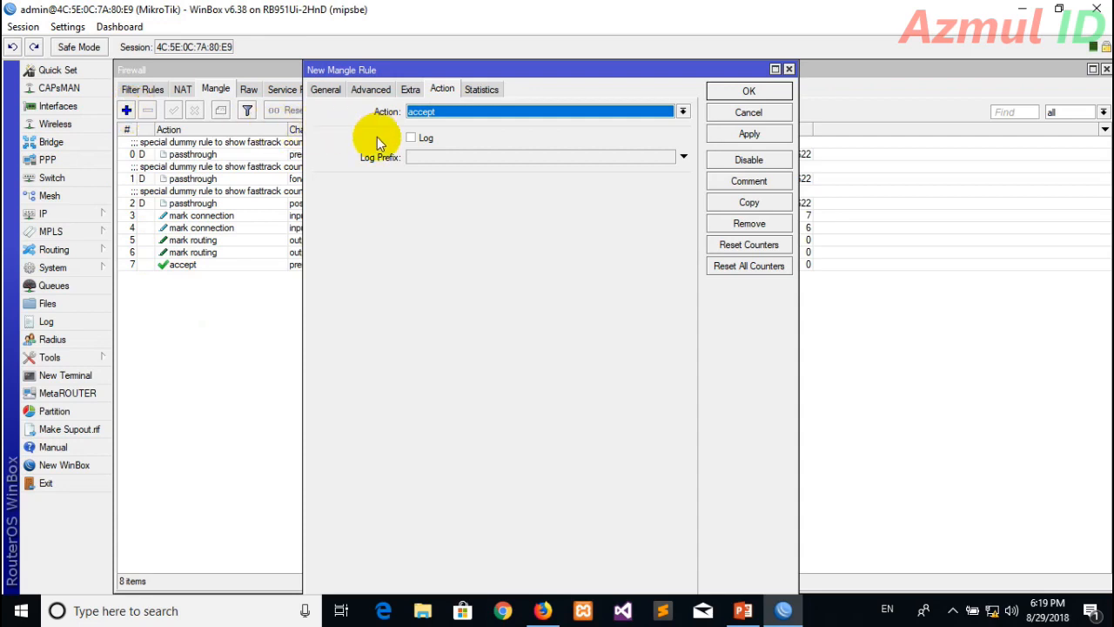
{"action": "left_click", "coordinate": [327, 91]}
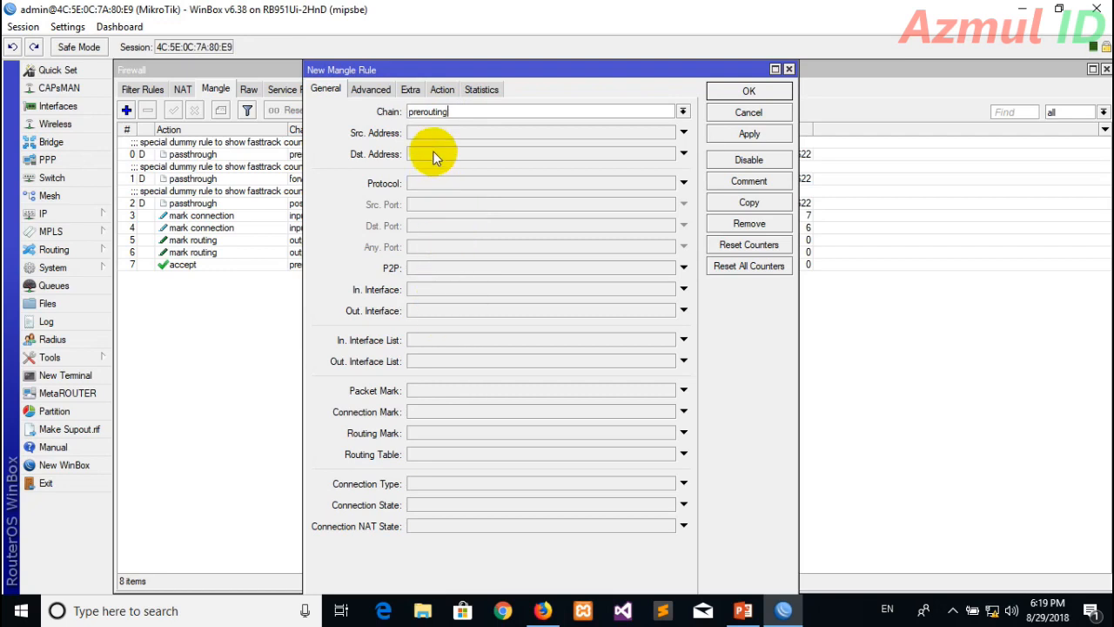
{"action": "left_click", "coordinate": [435, 155]}
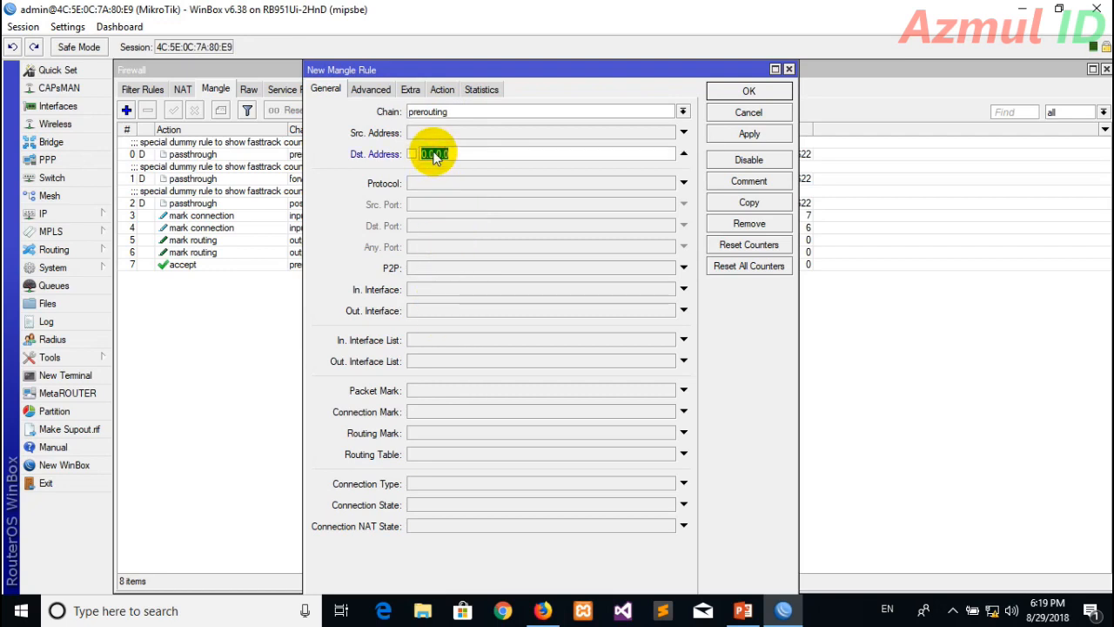
{"action": "type", "text": "192.168.10.0/24"}
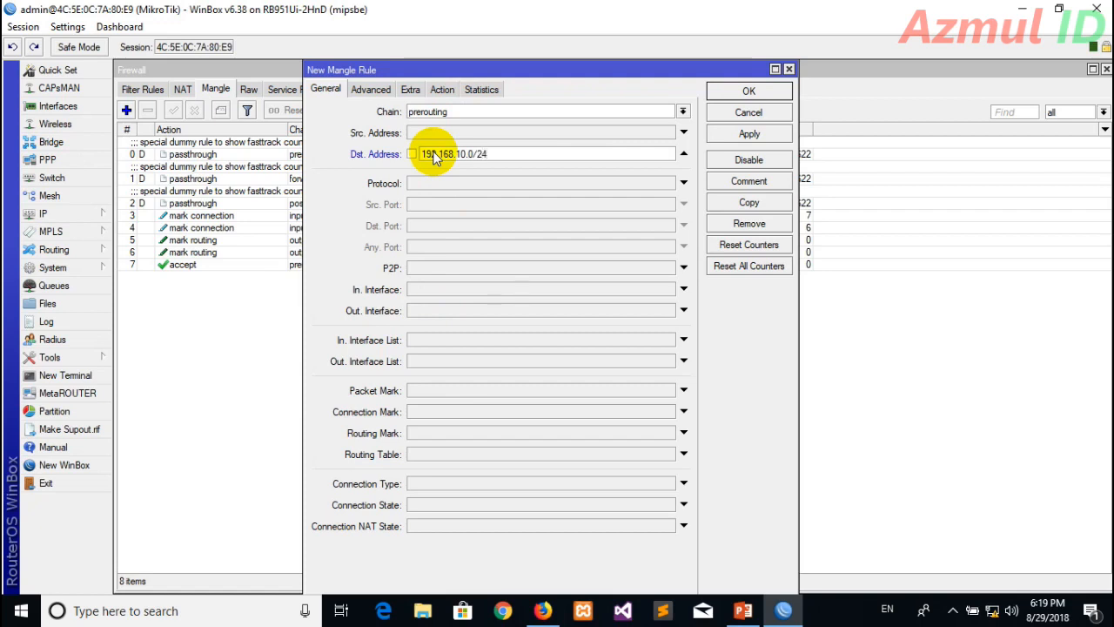
{"action": "left_click", "coordinate": [458, 290]}
{"action": "left_click", "coordinate": [510, 288]}
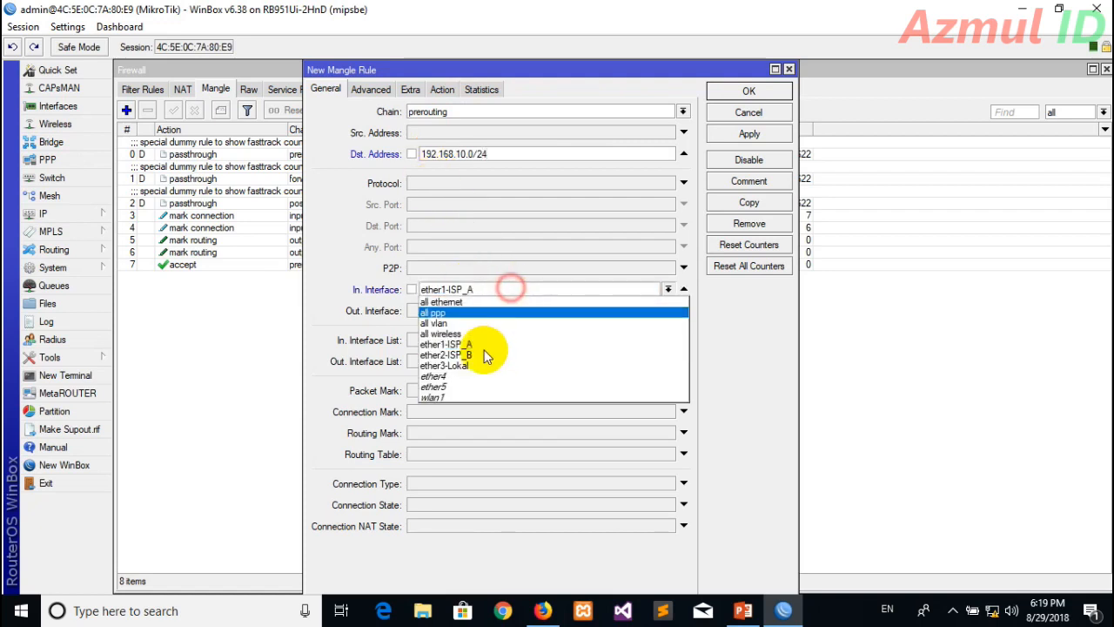
{"action": "left_click", "coordinate": [487, 366]}
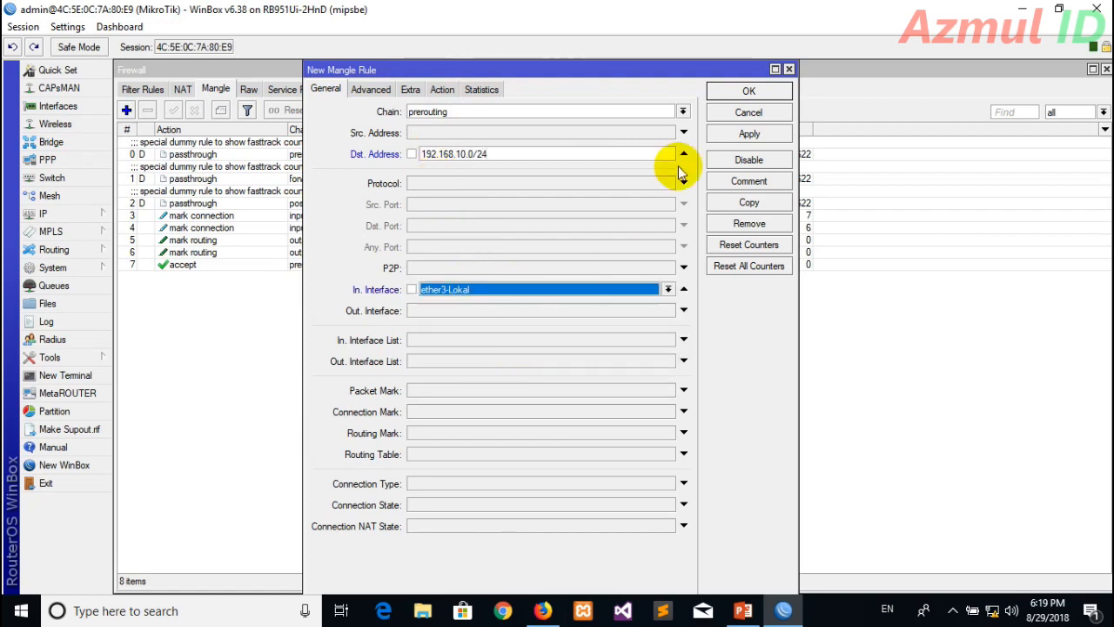
{"action": "left_click", "coordinate": [444, 90]}
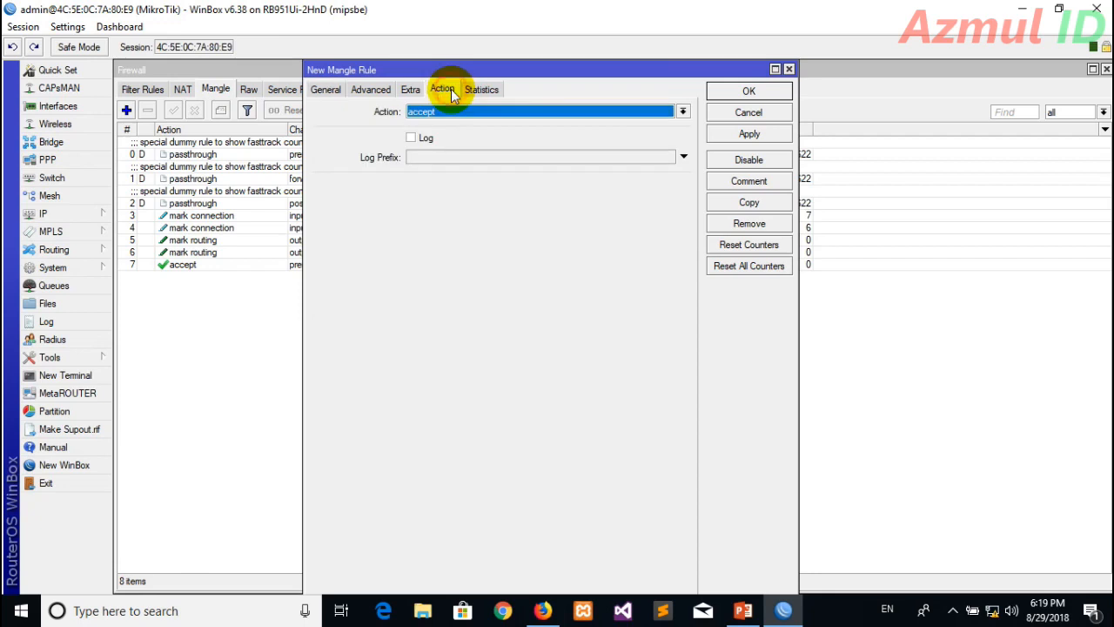
{"action": "left_click", "coordinate": [746, 135]}
{"action": "left_click", "coordinate": [749, 92]}
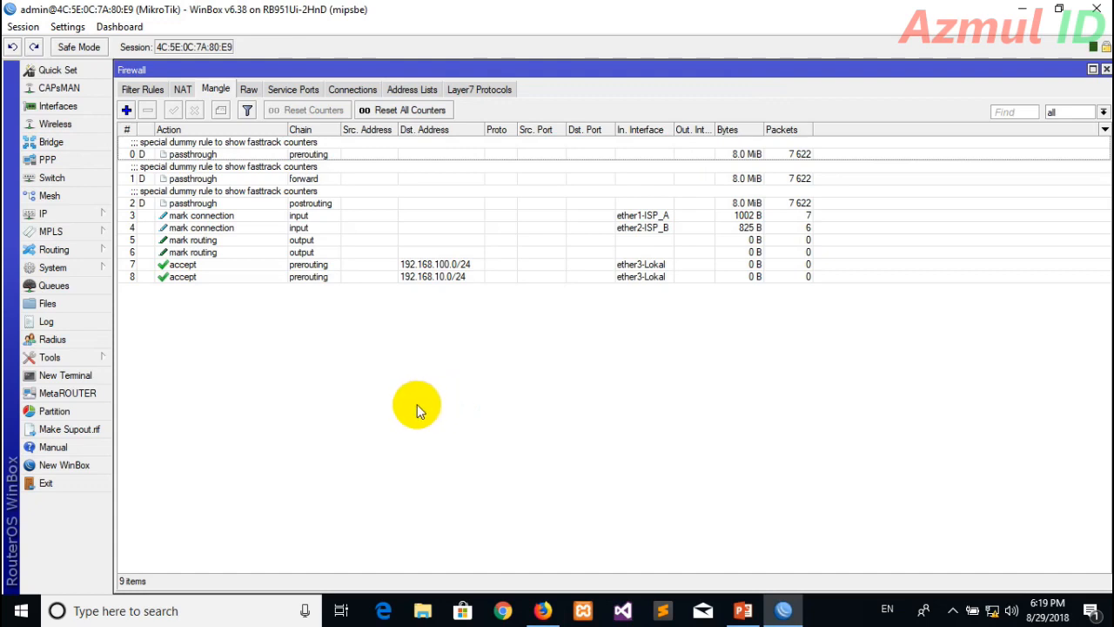
Step: Start a mangle rule with chain prerouting and in interface ether3-Lokal, and enable its per connection classifier
{"action": "left_click", "coordinate": [126, 110]}
{"action": "left_click", "coordinate": [328, 88]}
{"action": "left_click", "coordinate": [488, 106]}
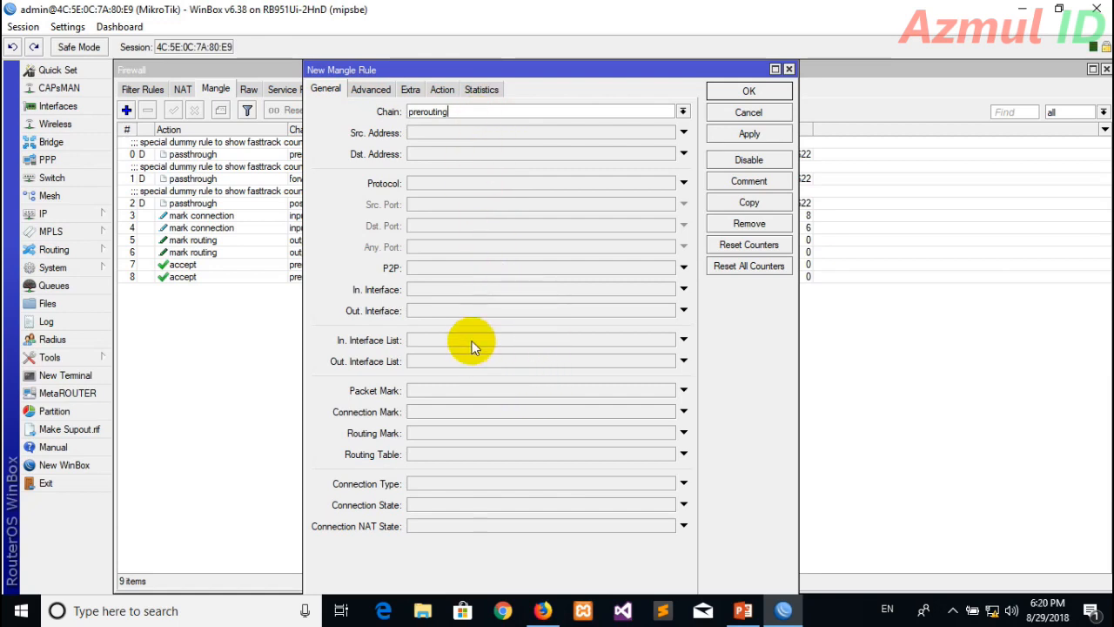
{"action": "left_click", "coordinate": [445, 288]}
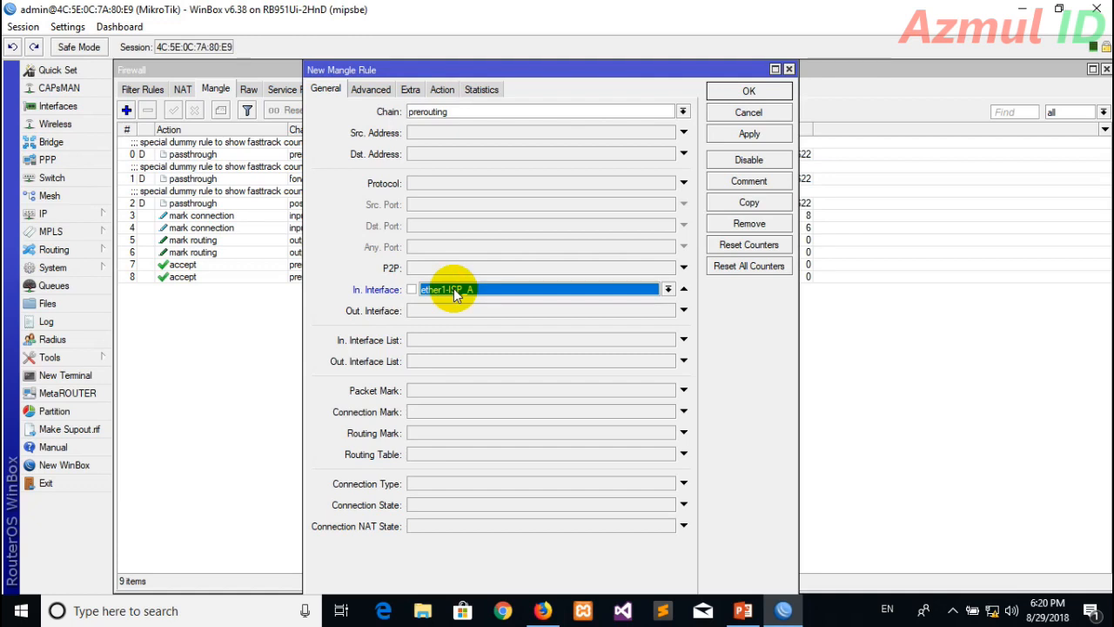
{"action": "left_click", "coordinate": [453, 288]}
{"action": "left_click", "coordinate": [460, 356]}
{"action": "left_click", "coordinate": [370, 90]}
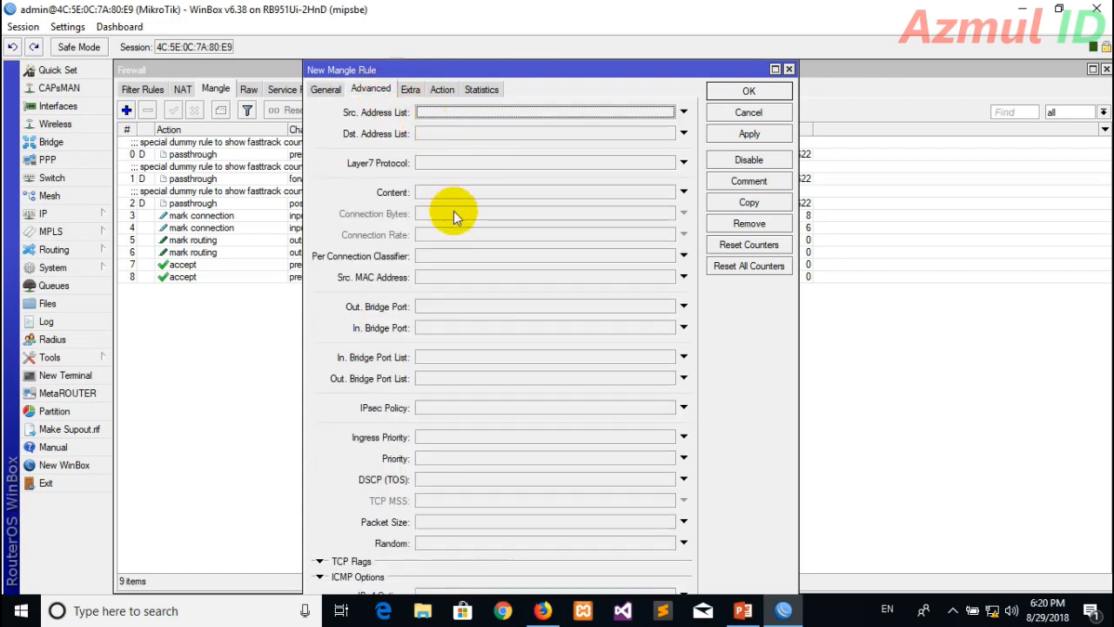
{"action": "left_click", "coordinate": [460, 258]}
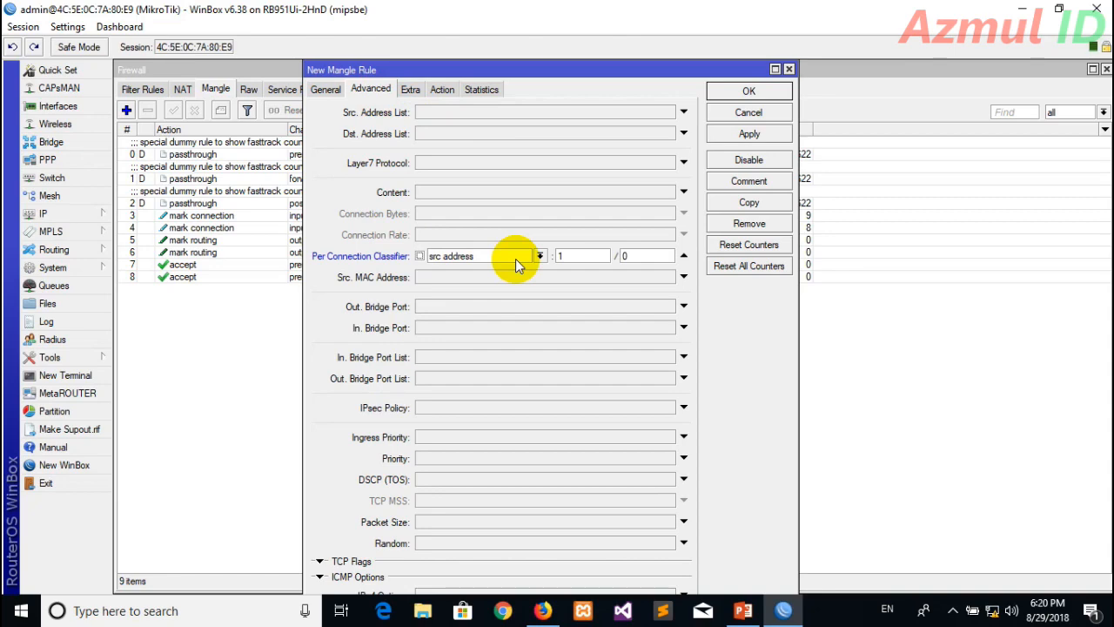
Step: Switch to PowerPoint to view the presentation's title slide, and return to the unfinished mangle rule in WinBox
{"action": "left_click", "coordinate": [742, 612]}
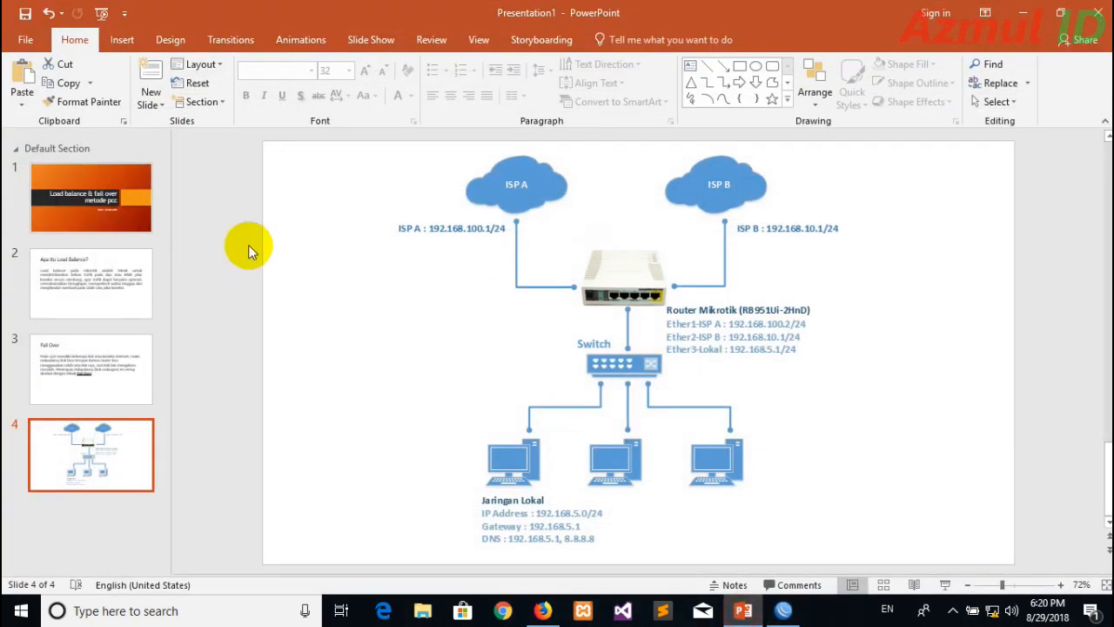
{"action": "left_click", "coordinate": [107, 202]}
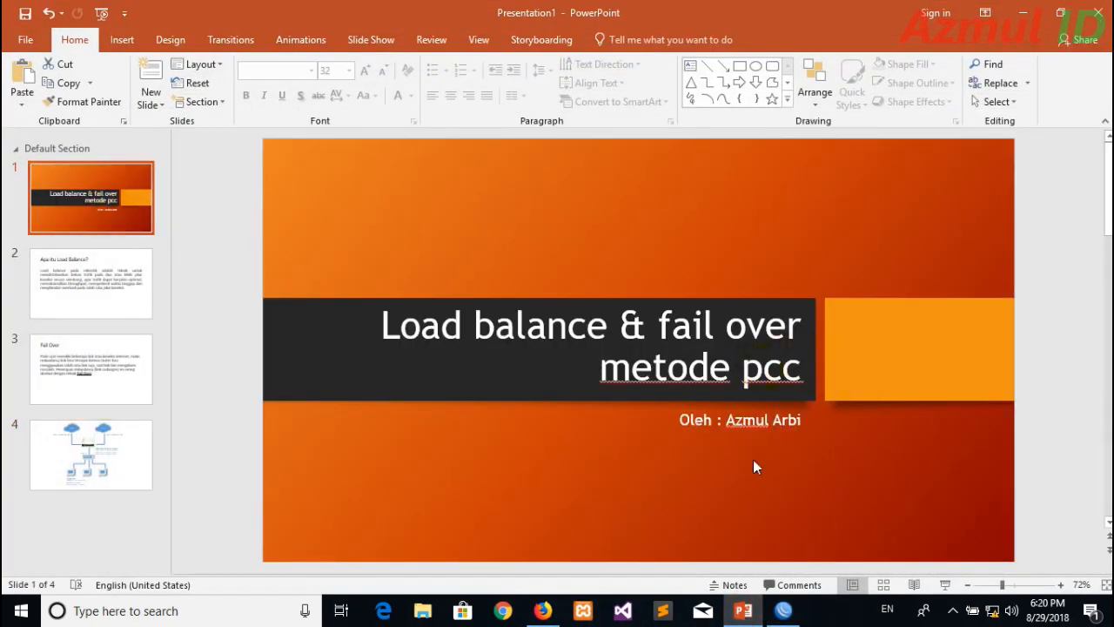
{"action": "left_click", "coordinate": [742, 611]}
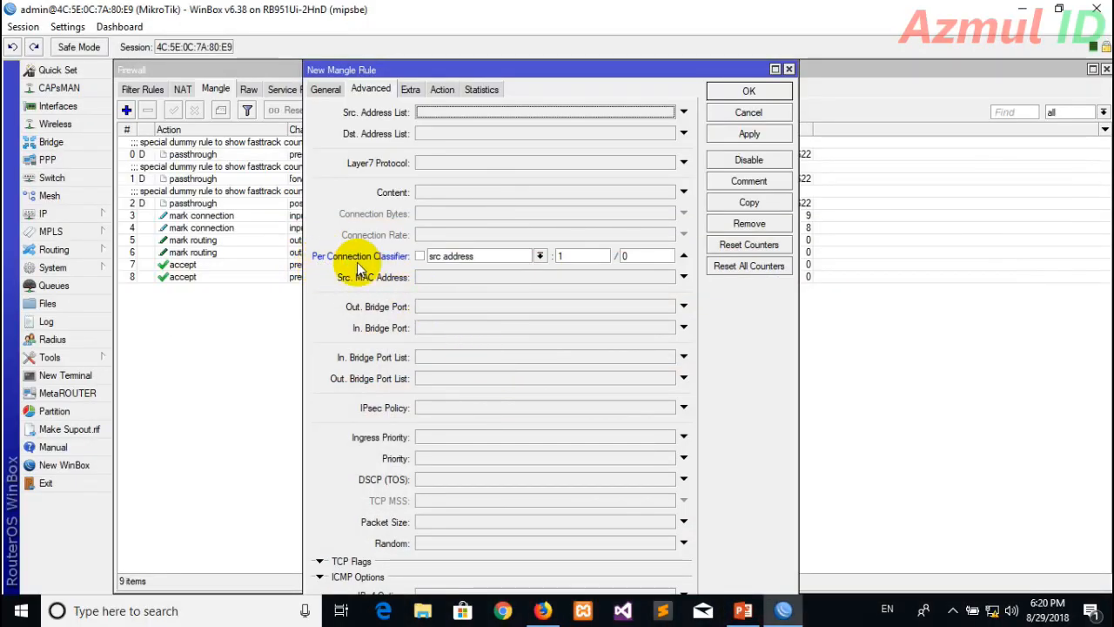
Step: Set the rule's per connection classifier to both addresses and ports with values 2/0
{"action": "left_click", "coordinate": [541, 258]}
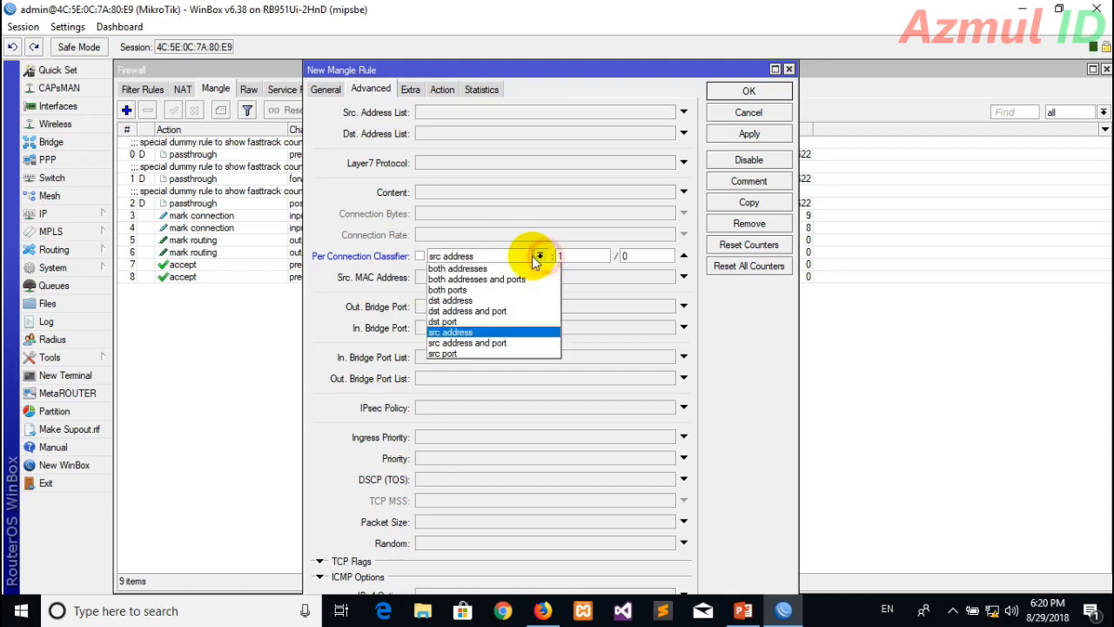
{"action": "left_click", "coordinate": [512, 280]}
{"action": "left_click", "coordinate": [577, 257]}
{"action": "type", "text": "2"}
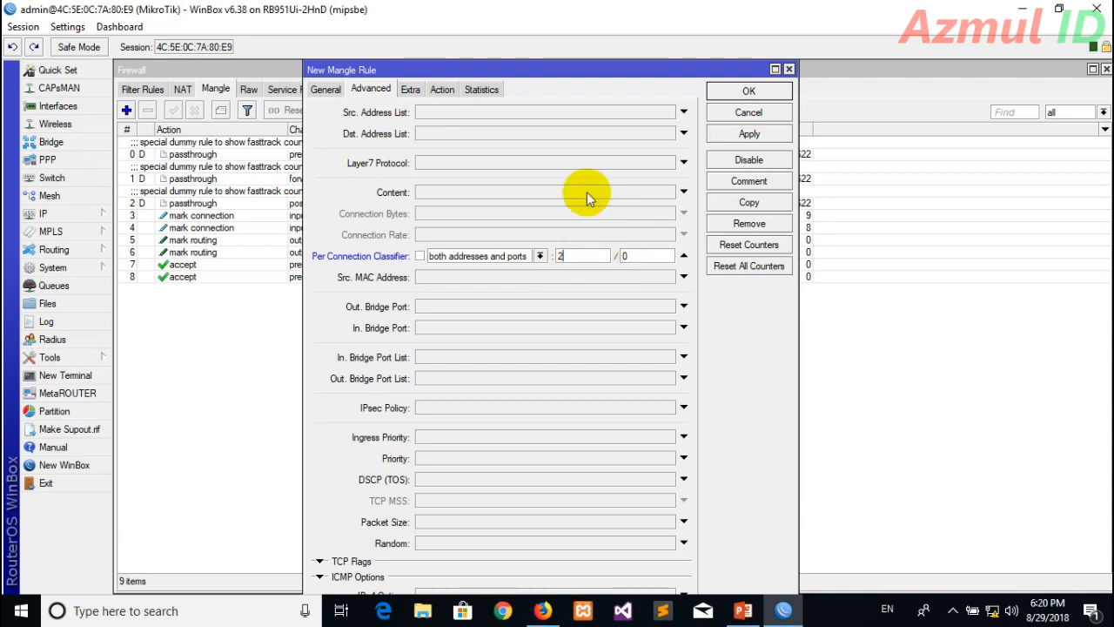
Step: Set the rule's destination address type to local
{"action": "left_click", "coordinate": [414, 90]}
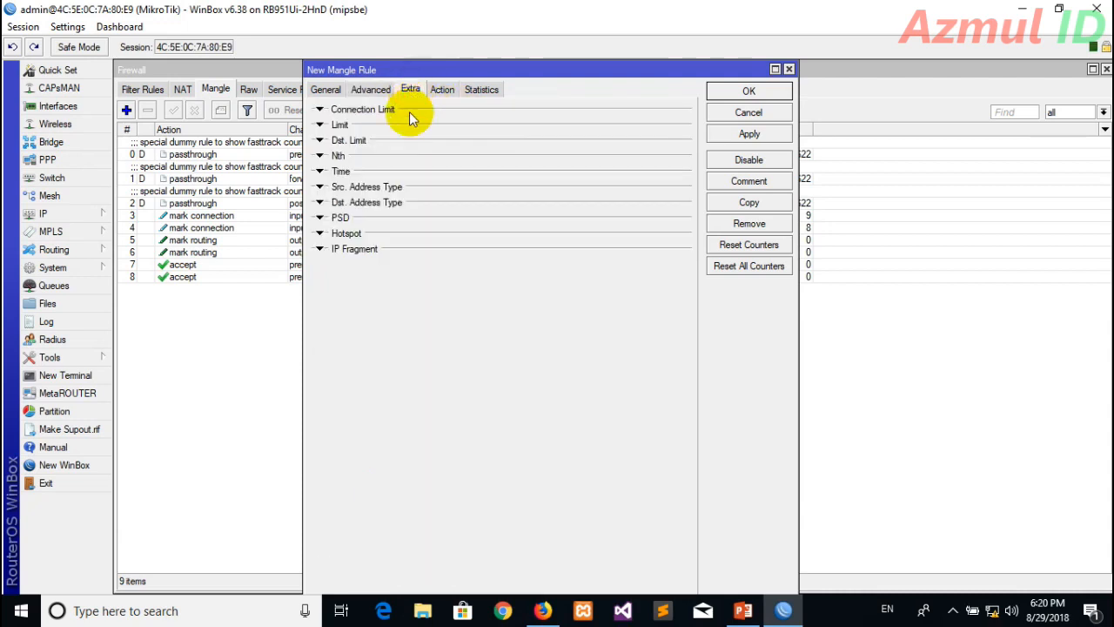
{"action": "left_click", "coordinate": [320, 202]}
{"action": "left_click", "coordinate": [427, 218]}
{"action": "left_click", "coordinate": [427, 240]}
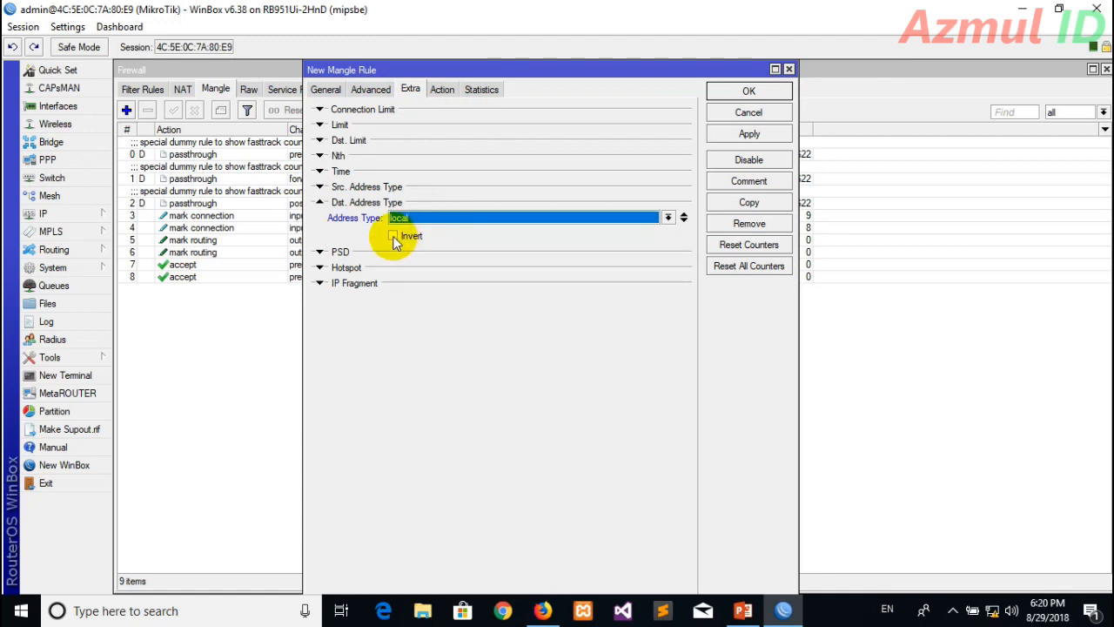
Step: Set the rule's action to mark connection with new connection mark ISP-A_Conn and passthrough on, and save it
{"action": "left_click", "coordinate": [442, 90]}
{"action": "left_click", "coordinate": [448, 112]}
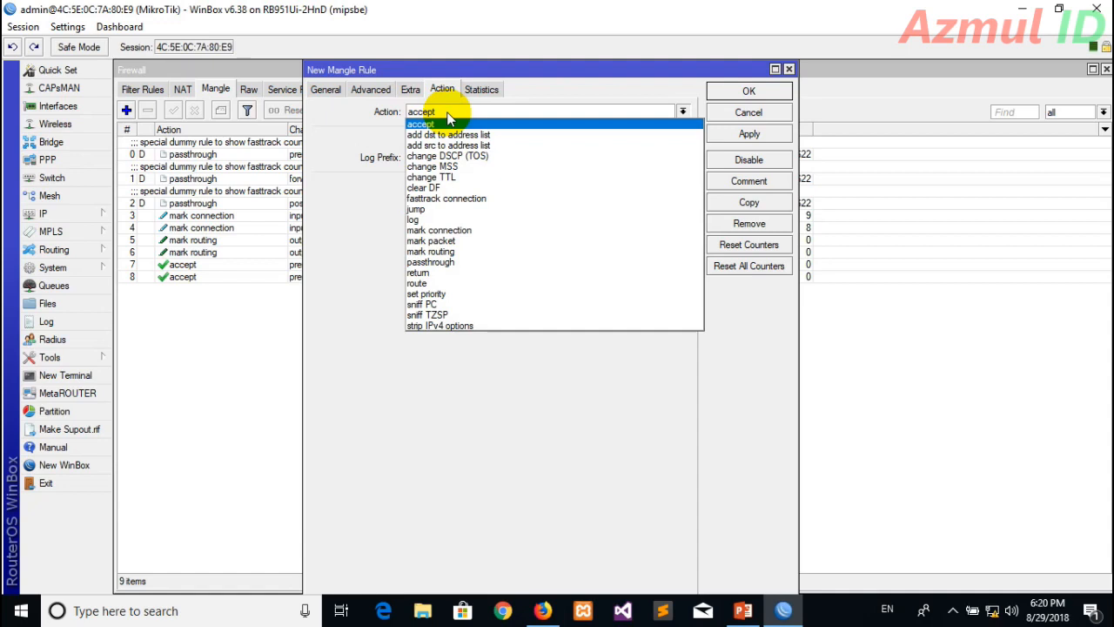
{"action": "left_click", "coordinate": [460, 229]}
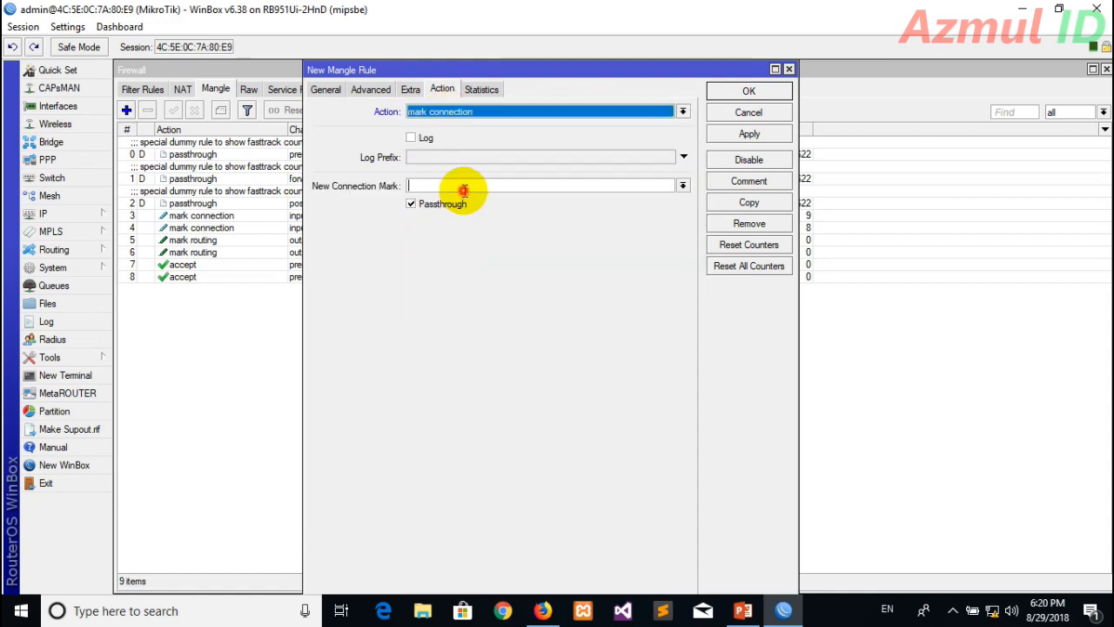
{"action": "left_click", "coordinate": [462, 184]}
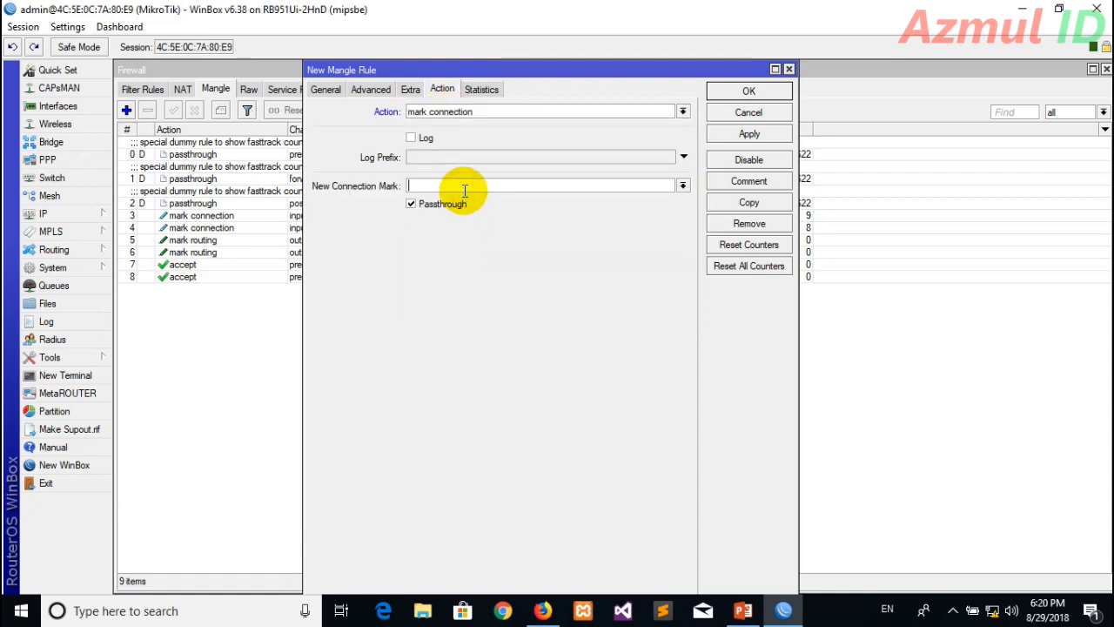
{"action": "left_click", "coordinate": [681, 186]}
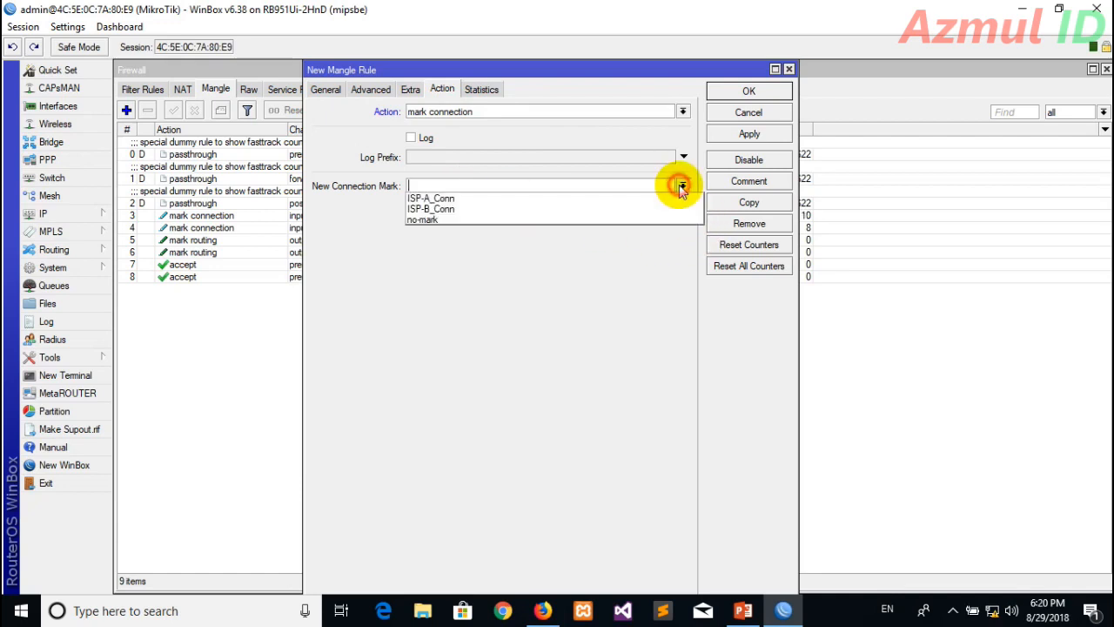
{"action": "left_click", "coordinate": [474, 199]}
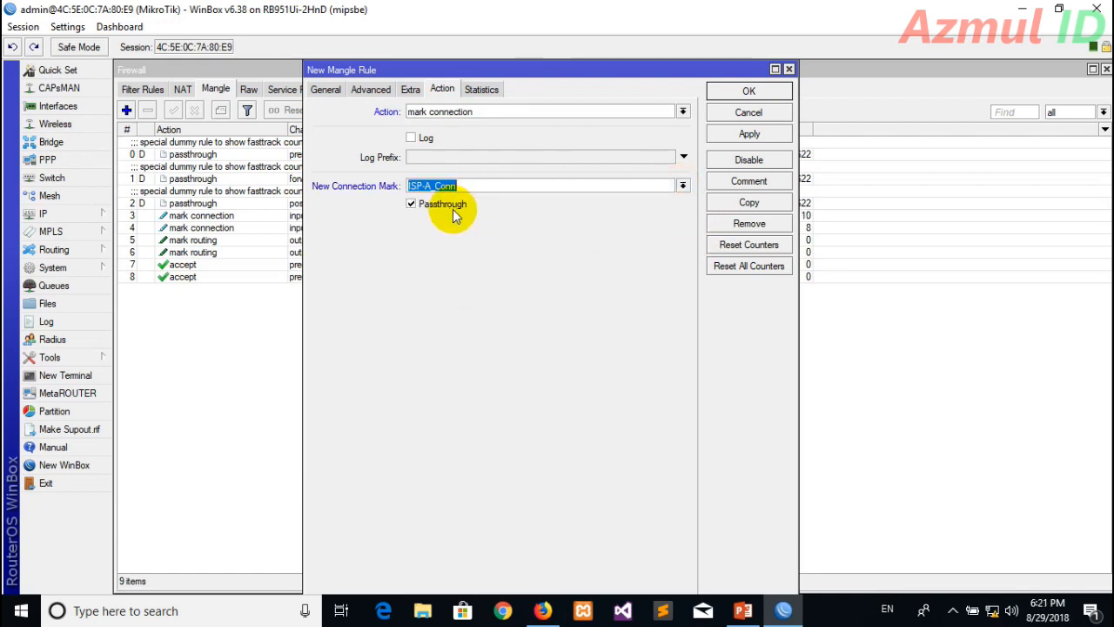
{"action": "left_click", "coordinate": [766, 138]}
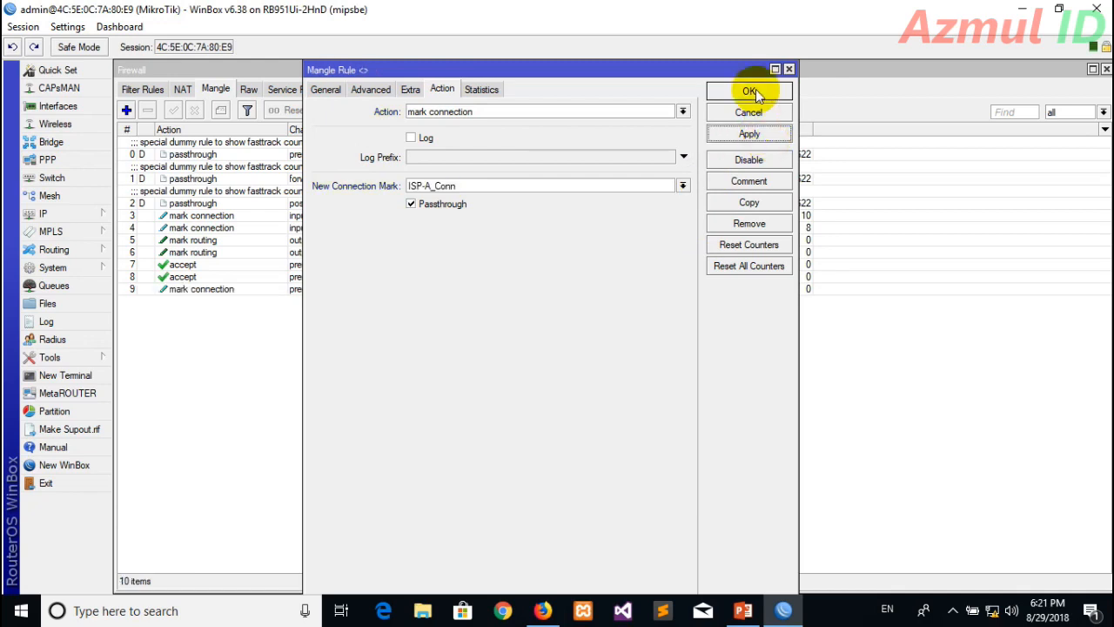
{"action": "left_click", "coordinate": [753, 89]}
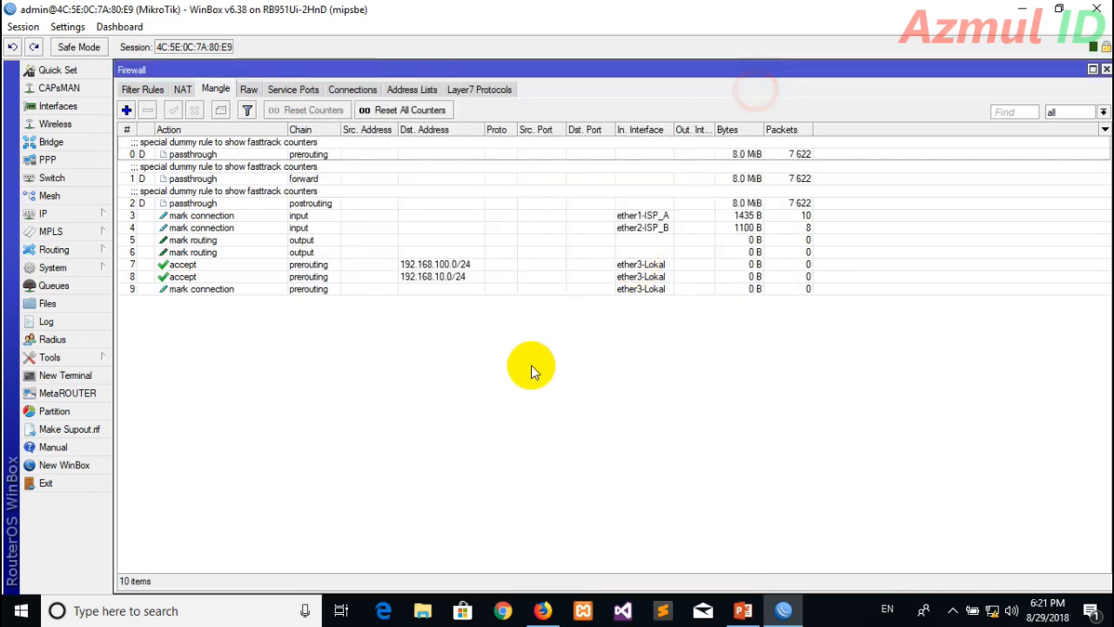
Step: Start a second classifier mangle rule with chain prerouting and in interface ether3-Lokal
{"action": "left_click", "coordinate": [126, 110]}
{"action": "left_click", "coordinate": [327, 87]}
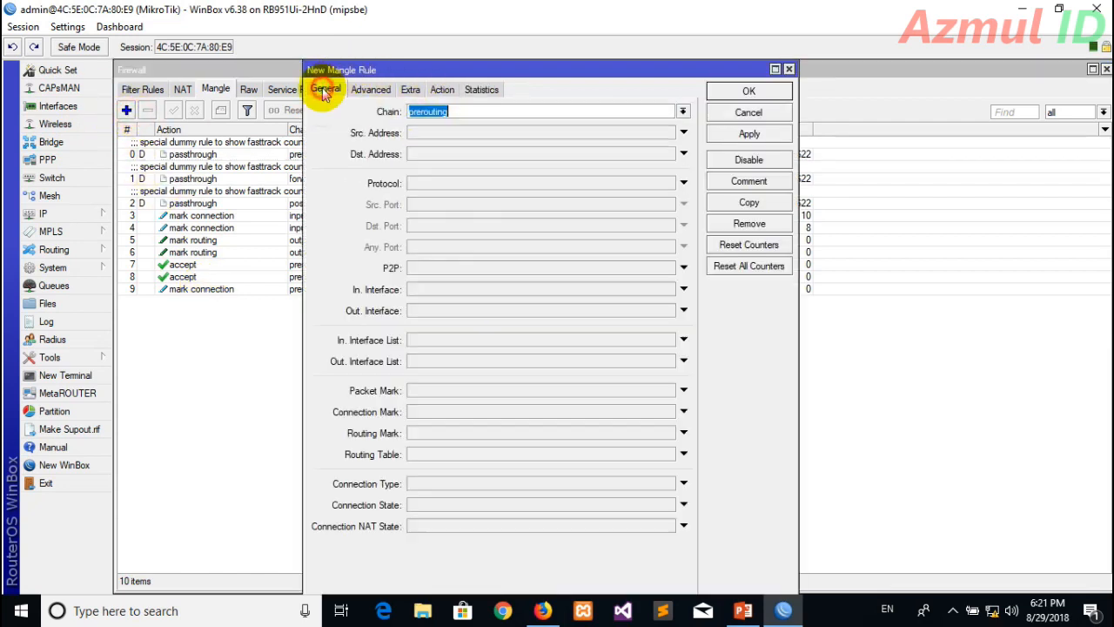
{"action": "left_click", "coordinate": [466, 115]}
{"action": "left_click", "coordinate": [474, 290]}
{"action": "left_click", "coordinate": [470, 369]}
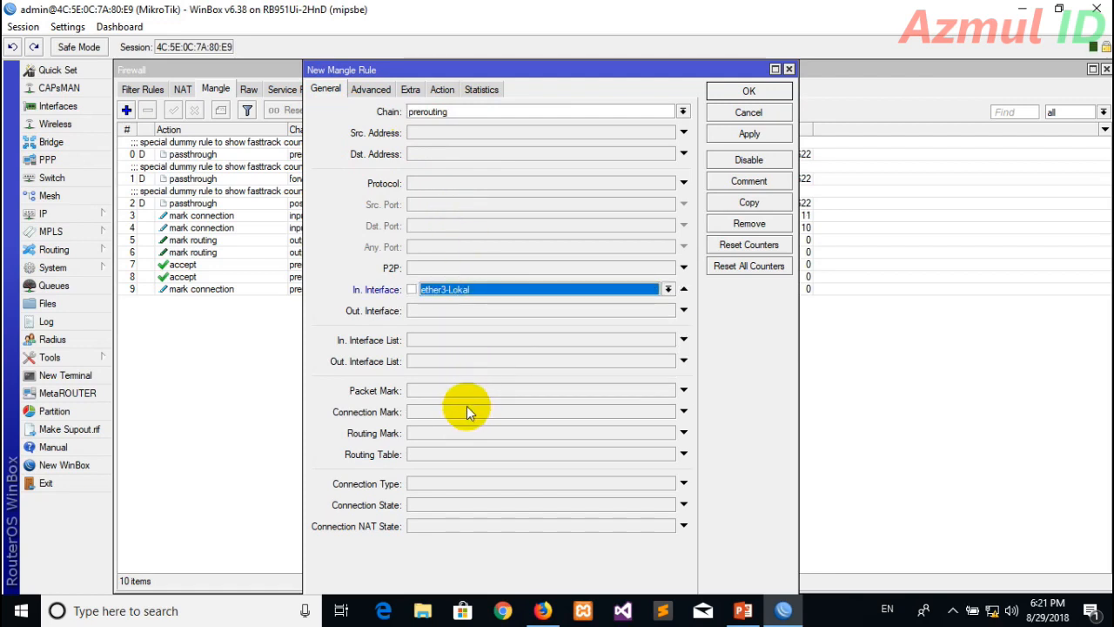
Step: Set the second rule's per connection classifier to both addresses and ports with values 2/1
{"action": "left_click", "coordinate": [370, 89]}
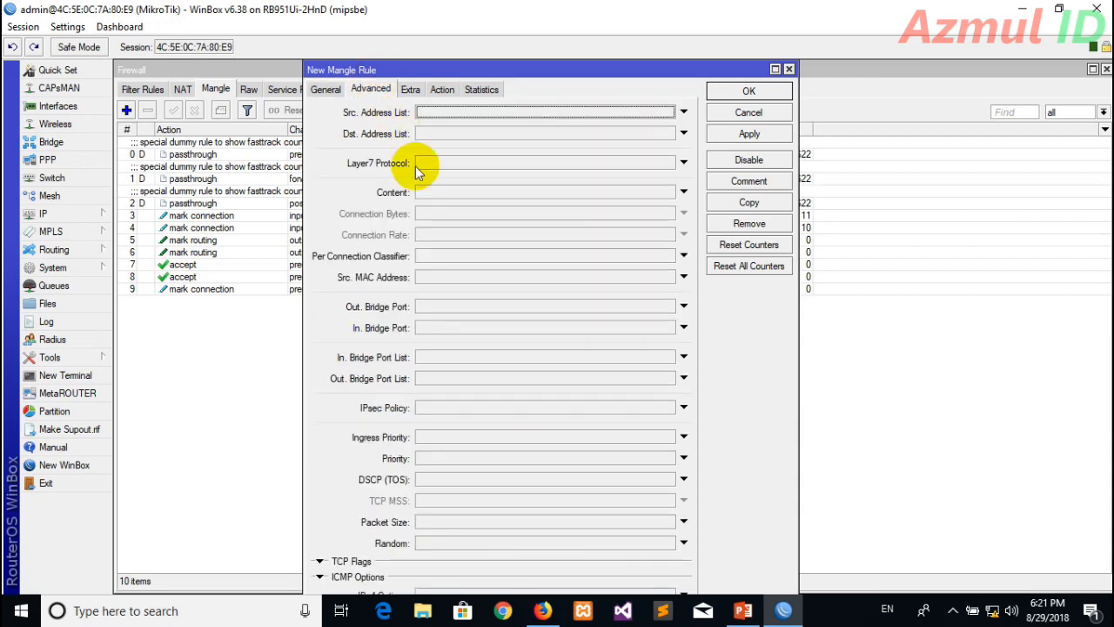
{"action": "left_click", "coordinate": [432, 258]}
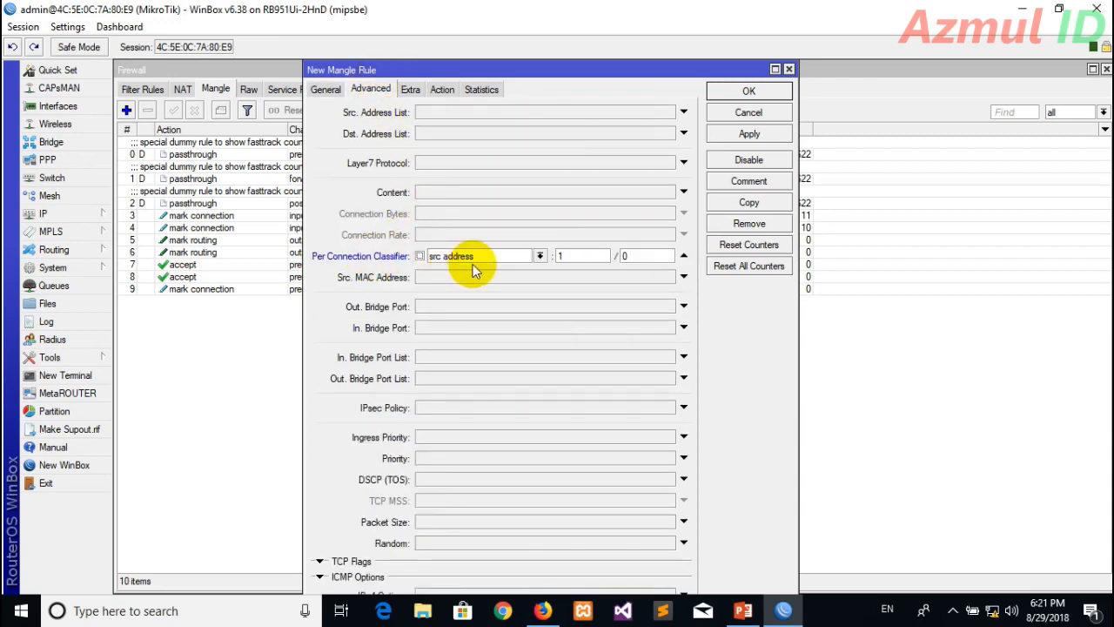
{"action": "left_click", "coordinate": [540, 256]}
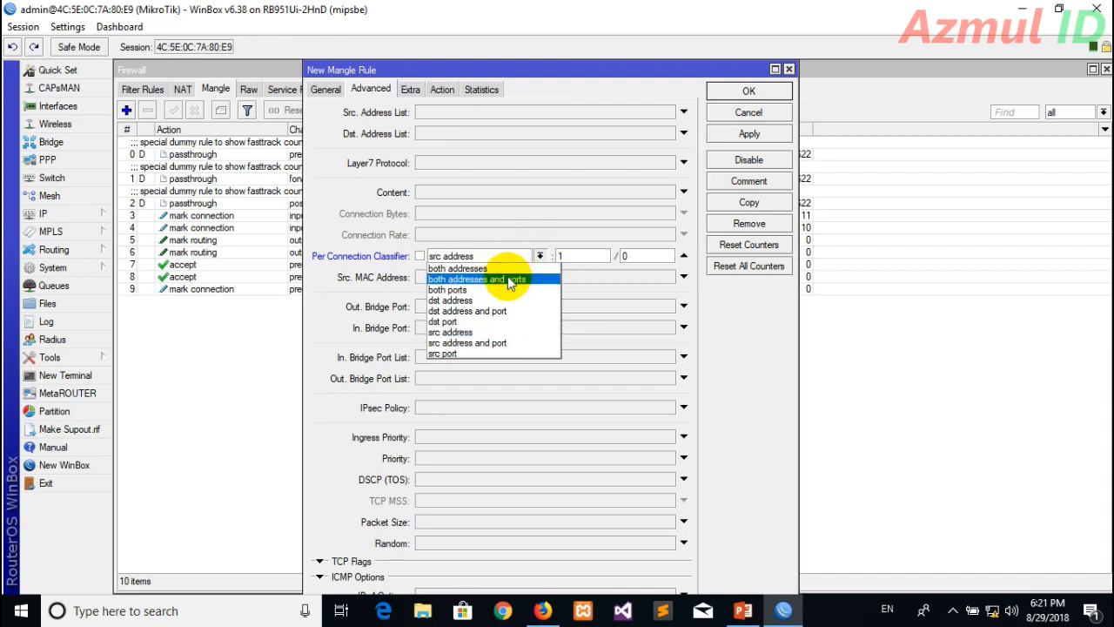
{"action": "left_click", "coordinate": [509, 278]}
{"action": "left_click", "coordinate": [579, 261]}
{"action": "double_click", "coordinate": [579, 261]}
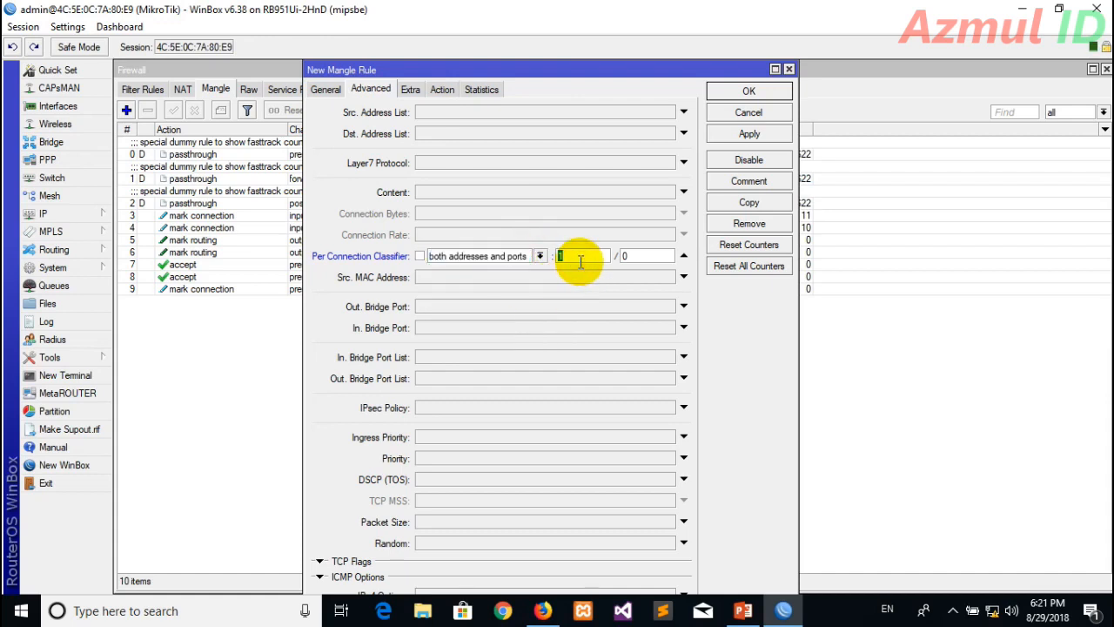
{"action": "type", "text": "2"}
{"action": "double_click", "coordinate": [642, 256]}
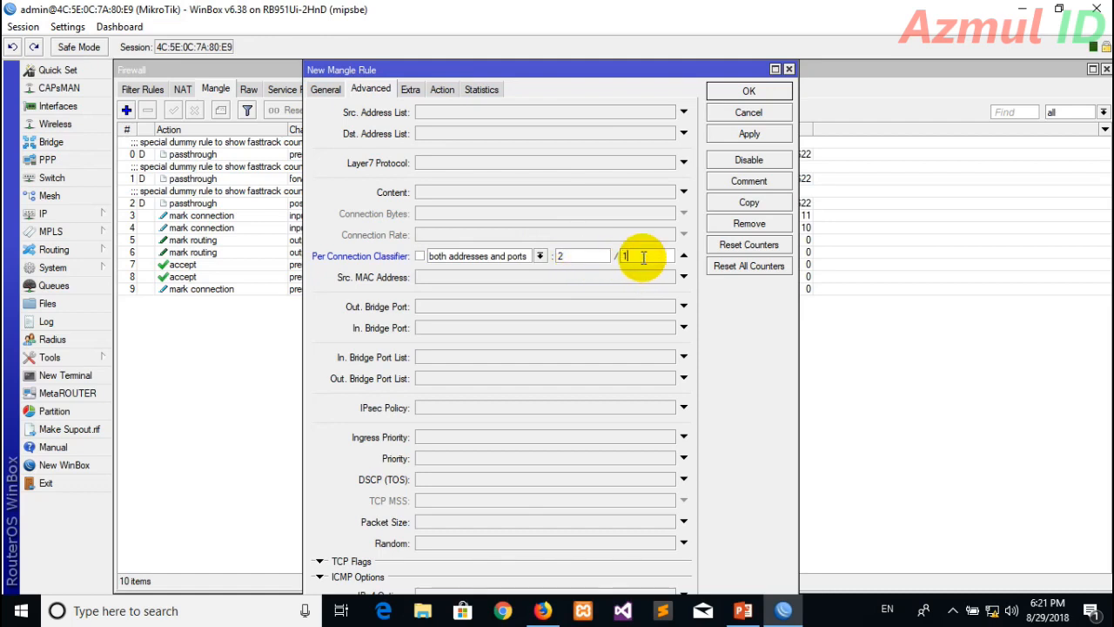
Step: Set the second rule's destination address type to local with Invert enabled, and apply it
{"action": "left_click", "coordinate": [410, 89]}
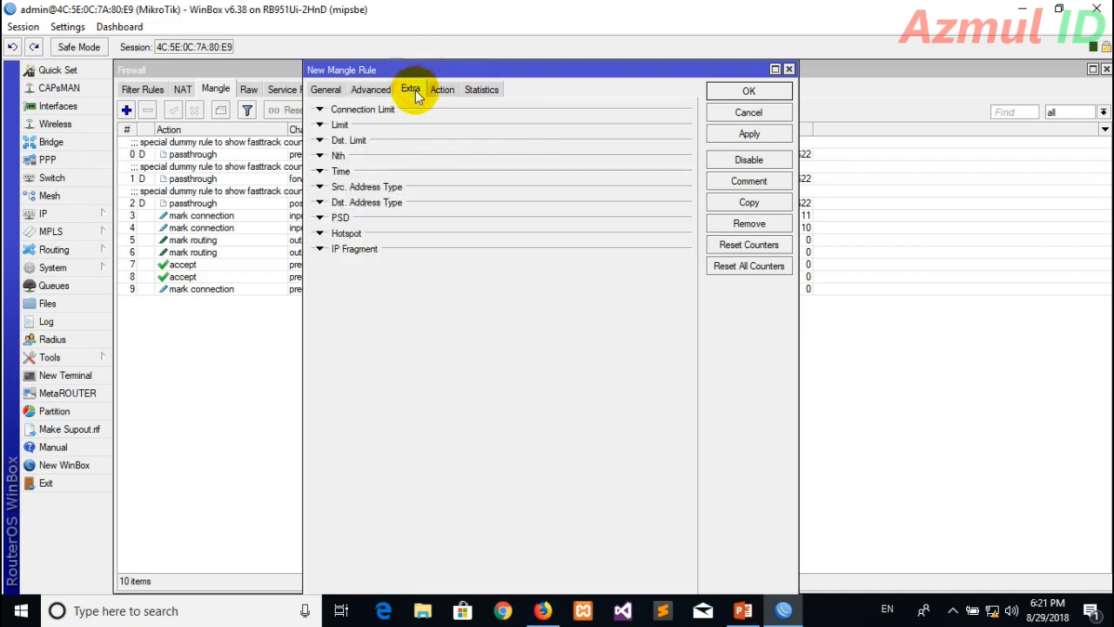
{"action": "left_click", "coordinate": [319, 202]}
{"action": "left_click", "coordinate": [430, 220]}
{"action": "left_click", "coordinate": [430, 220]}
{"action": "left_click", "coordinate": [425, 240]}
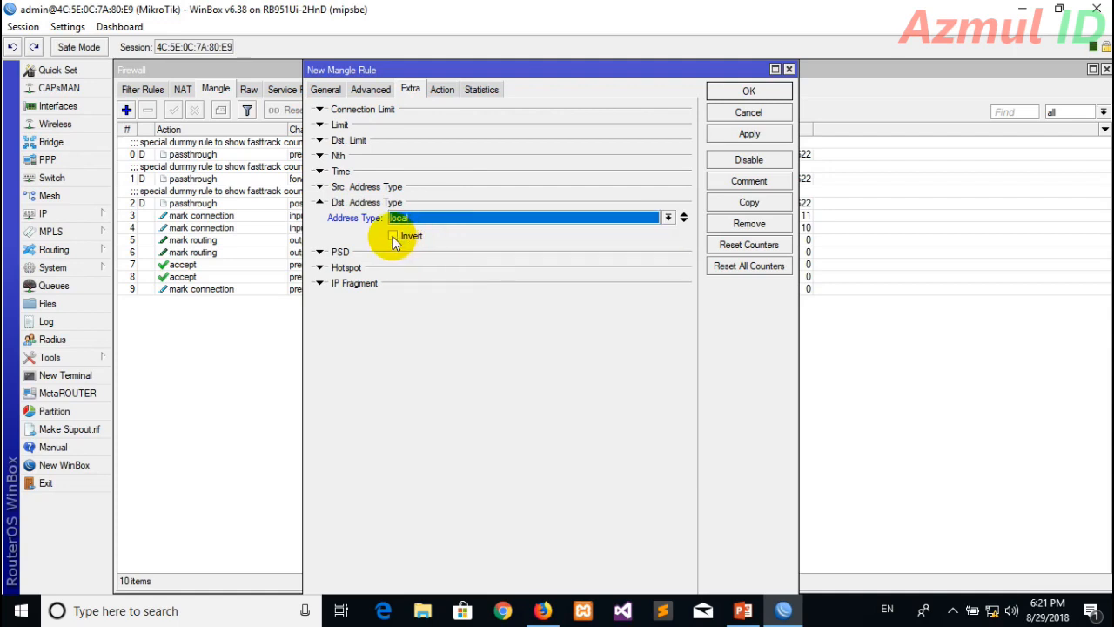
{"action": "left_click", "coordinate": [393, 235]}
{"action": "left_click", "coordinate": [737, 137]}
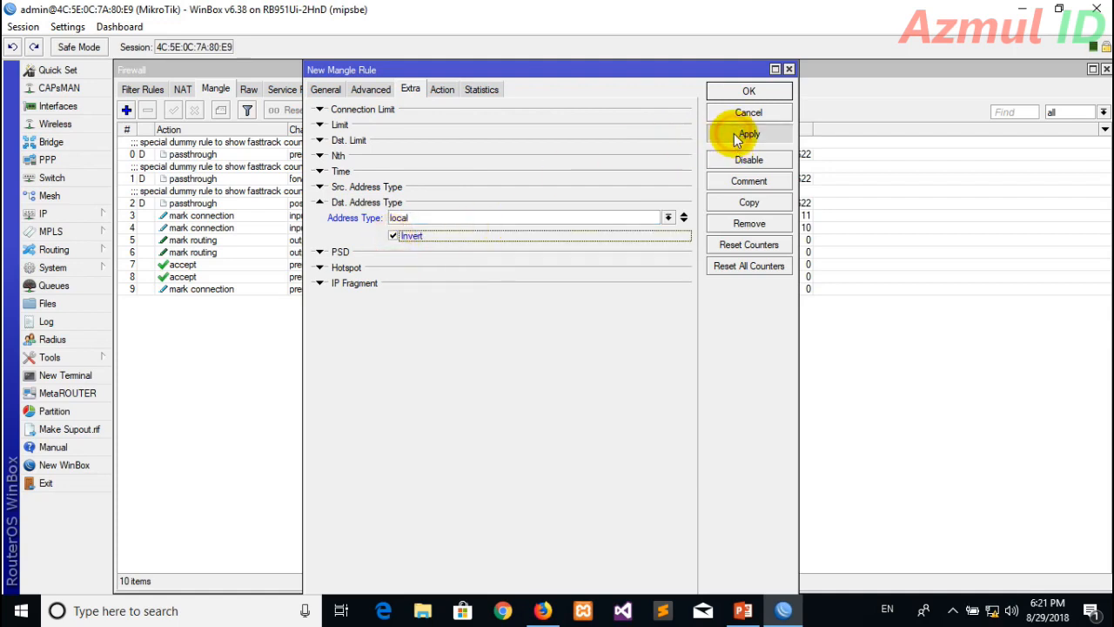
Step: Change the second rule's action to mark connection with new connection mark ISP-B_Conn and passthrough on, and save it
{"action": "left_click", "coordinate": [439, 92]}
{"action": "left_click", "coordinate": [423, 111]}
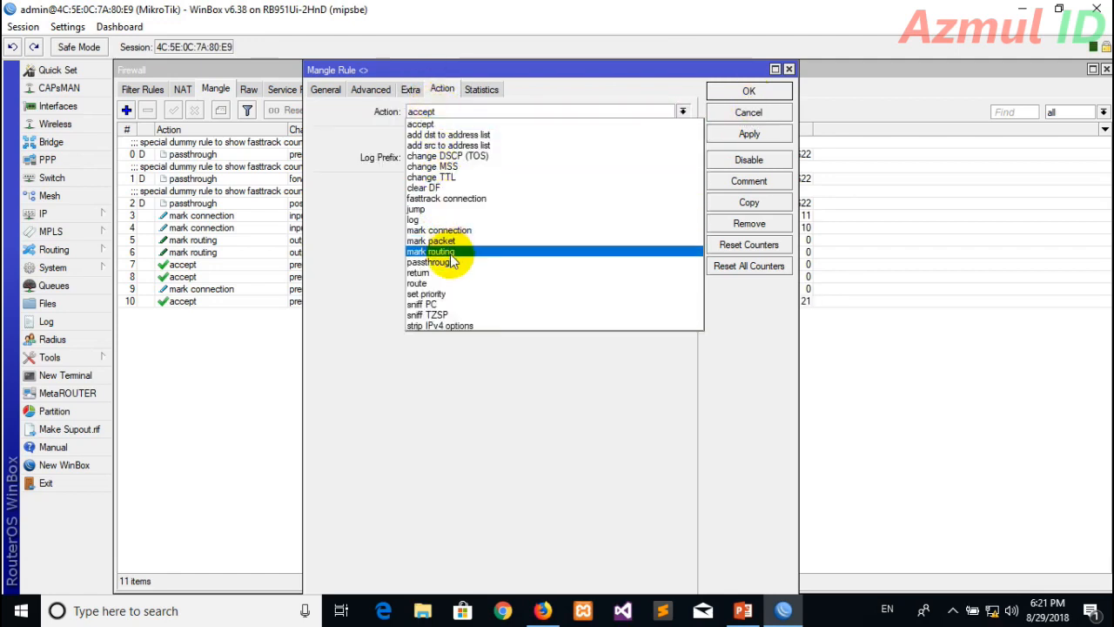
{"action": "left_click", "coordinate": [448, 230]}
{"action": "left_click", "coordinate": [483, 188]}
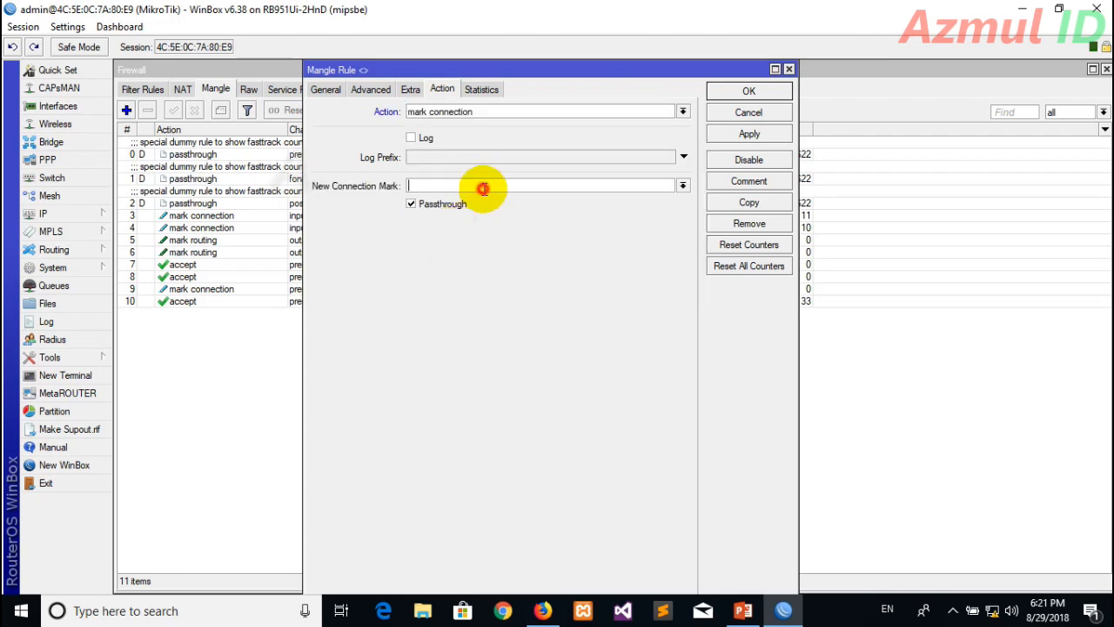
{"action": "left_click", "coordinate": [683, 185]}
{"action": "left_click", "coordinate": [577, 218]}
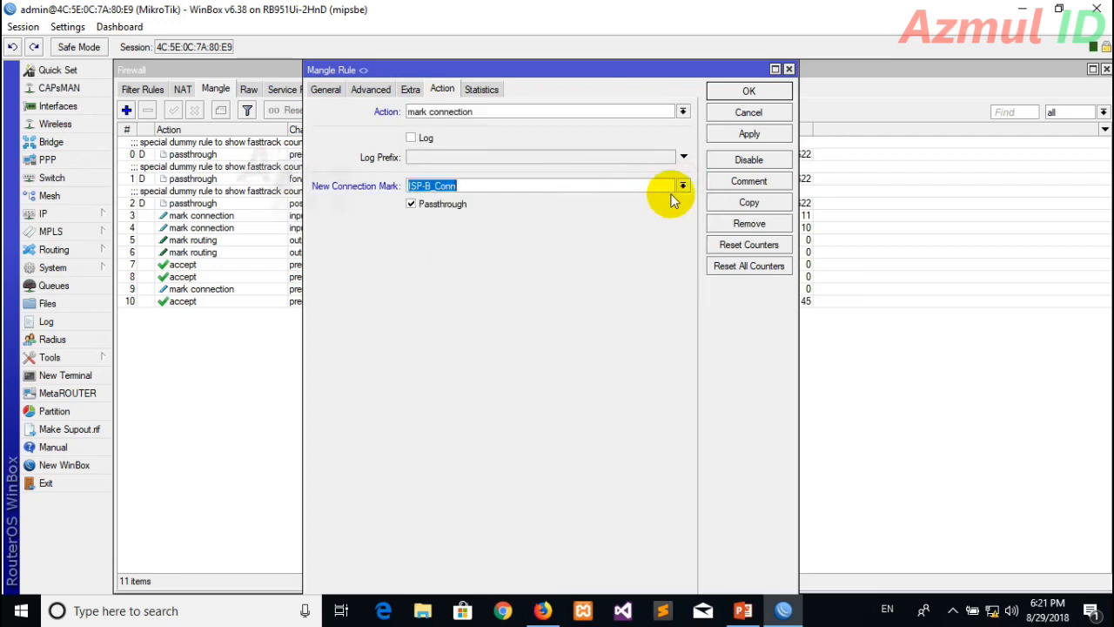
{"action": "left_click", "coordinate": [747, 134]}
{"action": "left_click", "coordinate": [755, 90]}
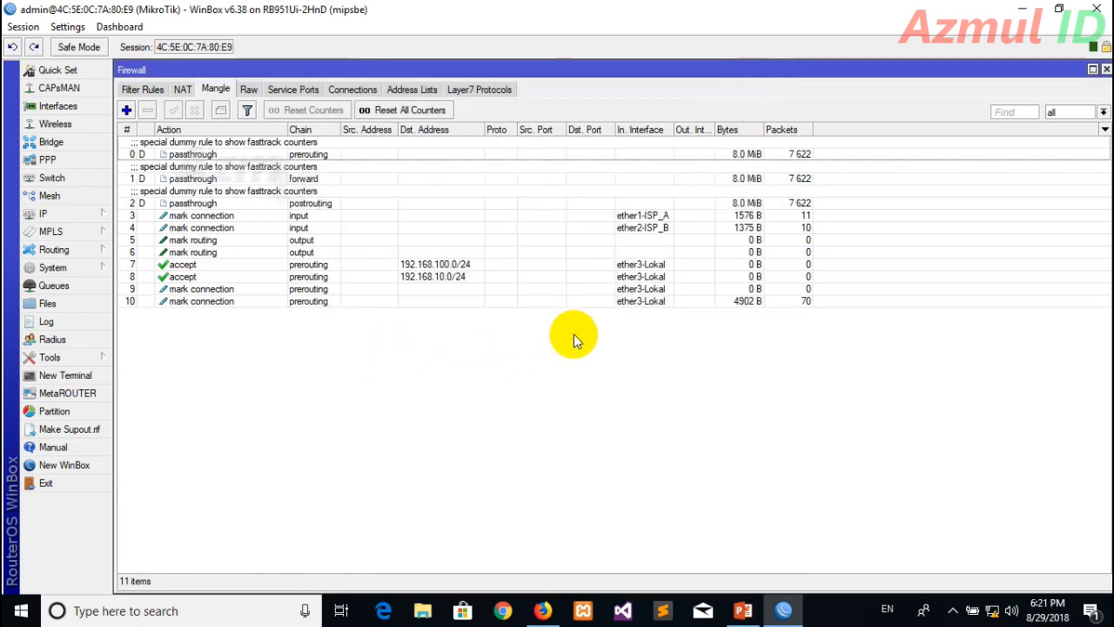
Step: Review the settings of the two prerouting mark connection rules, numbers 9 and 10, and close them
{"action": "left_click", "coordinate": [590, 292]}
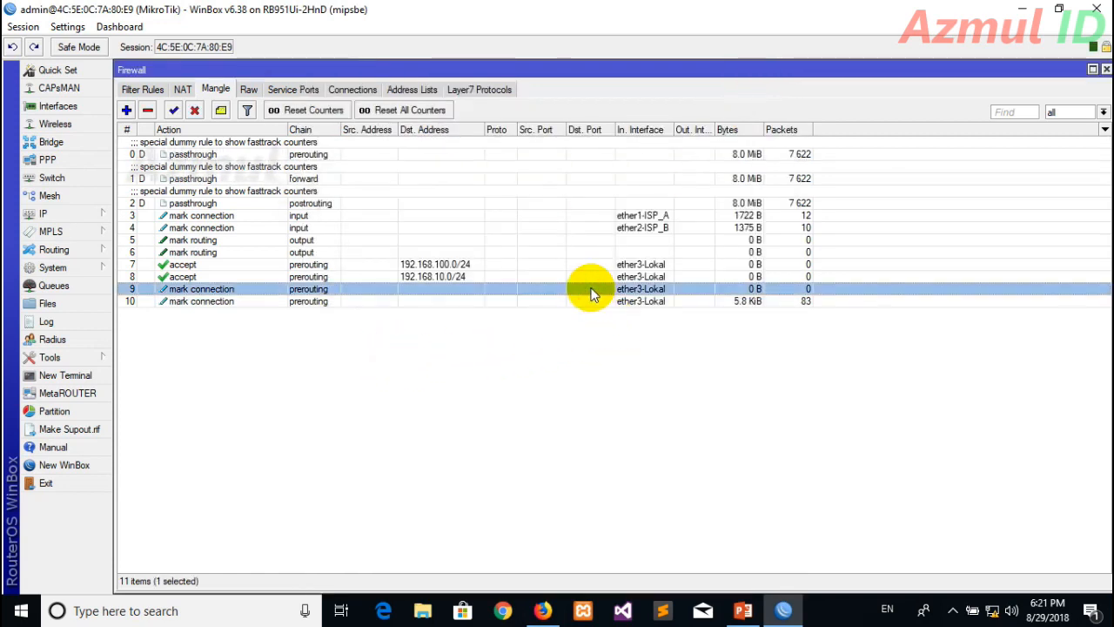
{"action": "double_click", "coordinate": [590, 291]}
{"action": "left_click", "coordinate": [747, 91]}
{"action": "double_click", "coordinate": [557, 301]}
{"action": "left_click", "coordinate": [747, 91]}
{"action": "left_click", "coordinate": [479, 447]}
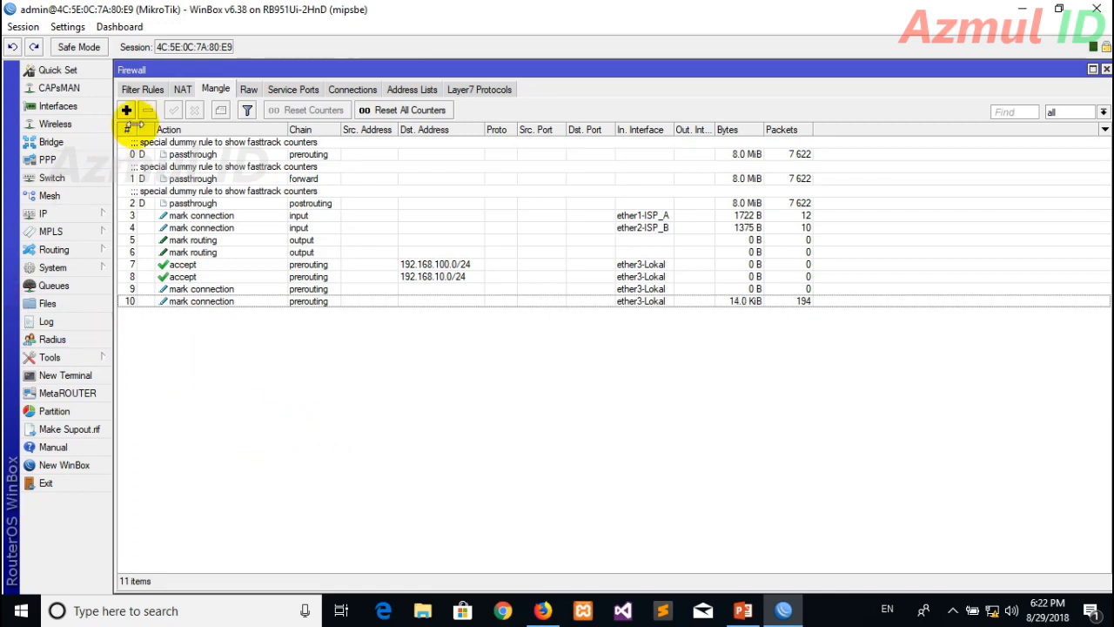
Step: Create a mangle rule in the prerouting chain with in-interface ether3-Lokal and connection mark ISP-A_Conn
{"action": "left_click", "coordinate": [126, 109]}
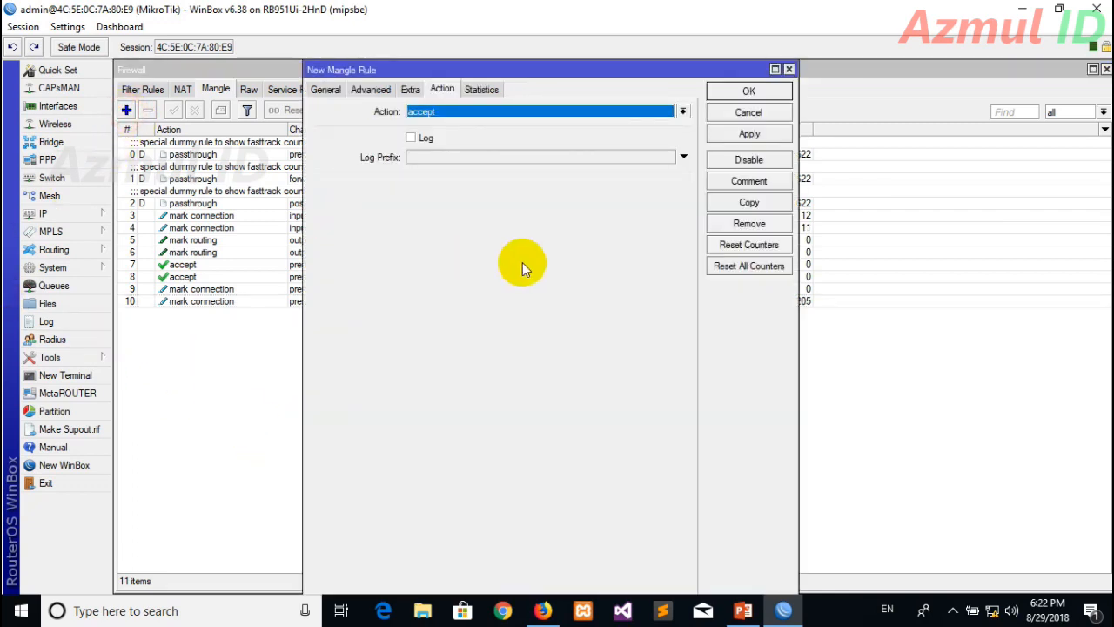
{"action": "left_click", "coordinate": [326, 90]}
{"action": "left_click", "coordinate": [462, 112]}
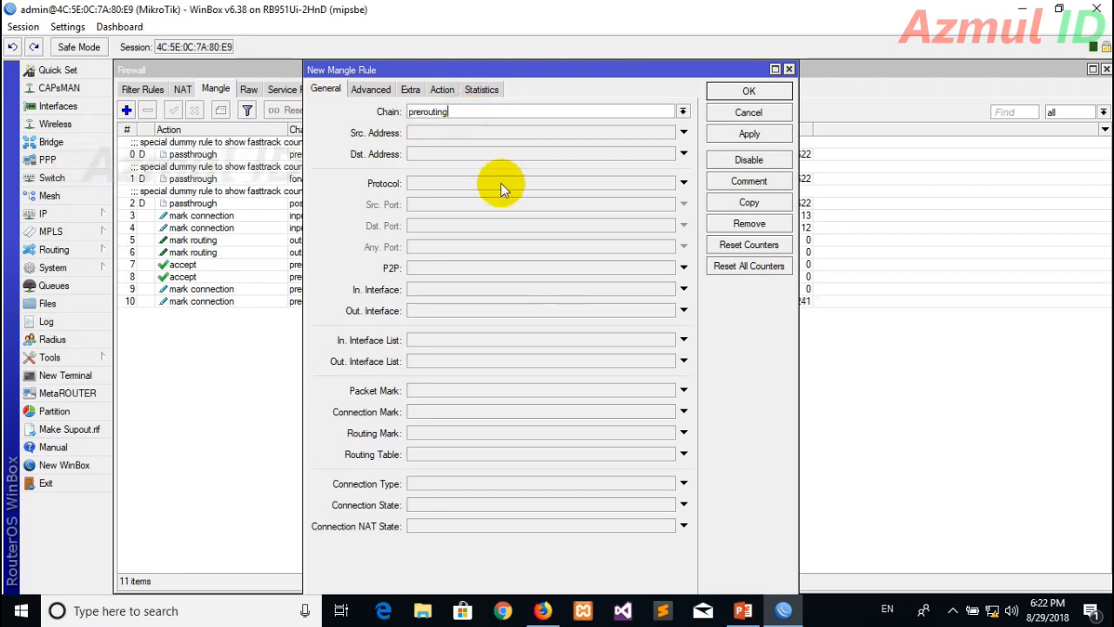
{"action": "left_click", "coordinate": [451, 289]}
{"action": "left_click", "coordinate": [449, 290]}
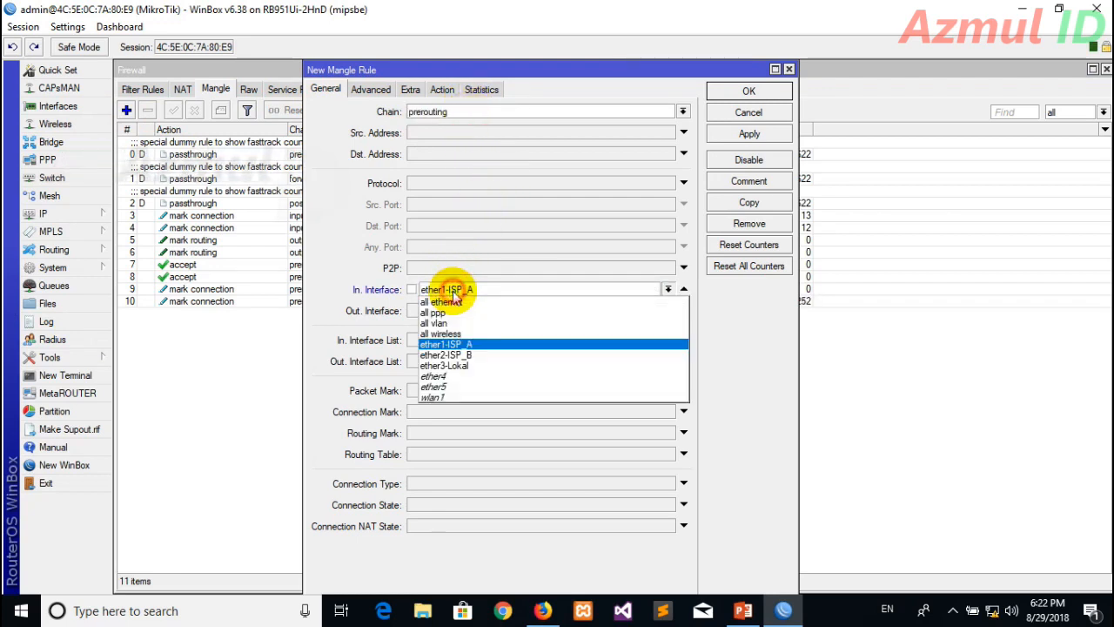
{"action": "left_click", "coordinate": [460, 364]}
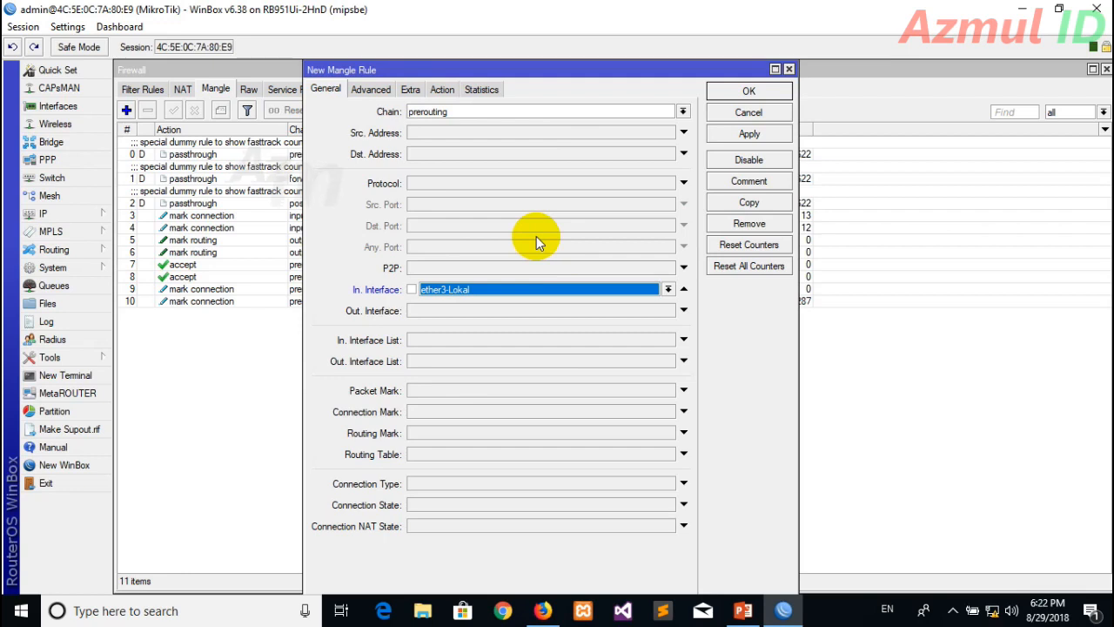
{"action": "left_click", "coordinate": [433, 411]}
{"action": "left_click", "coordinate": [668, 410]}
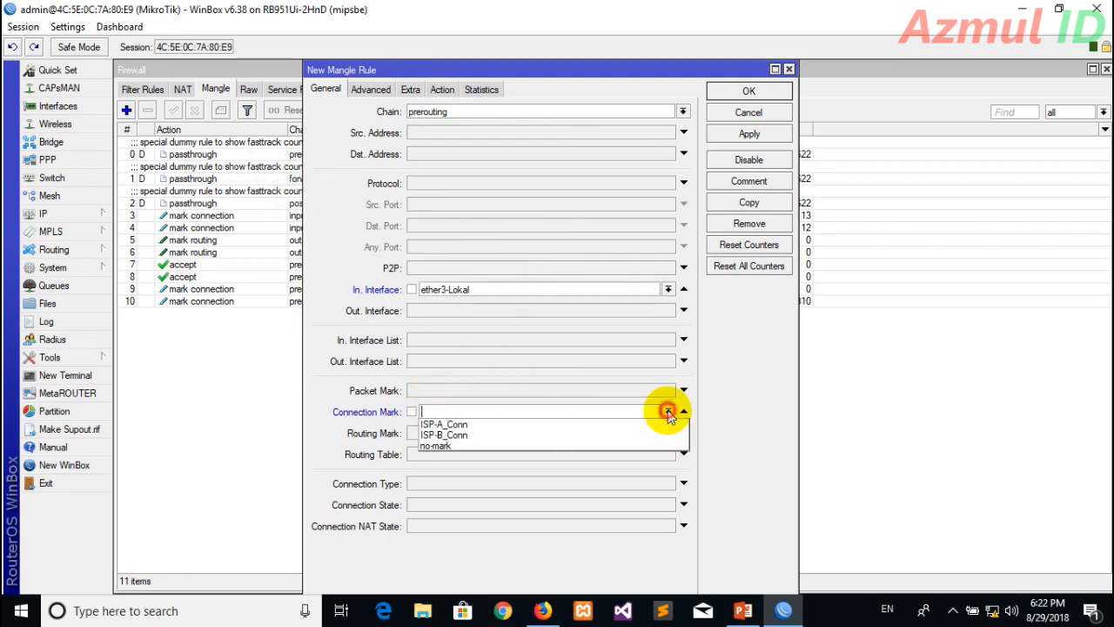
{"action": "left_click", "coordinate": [587, 424]}
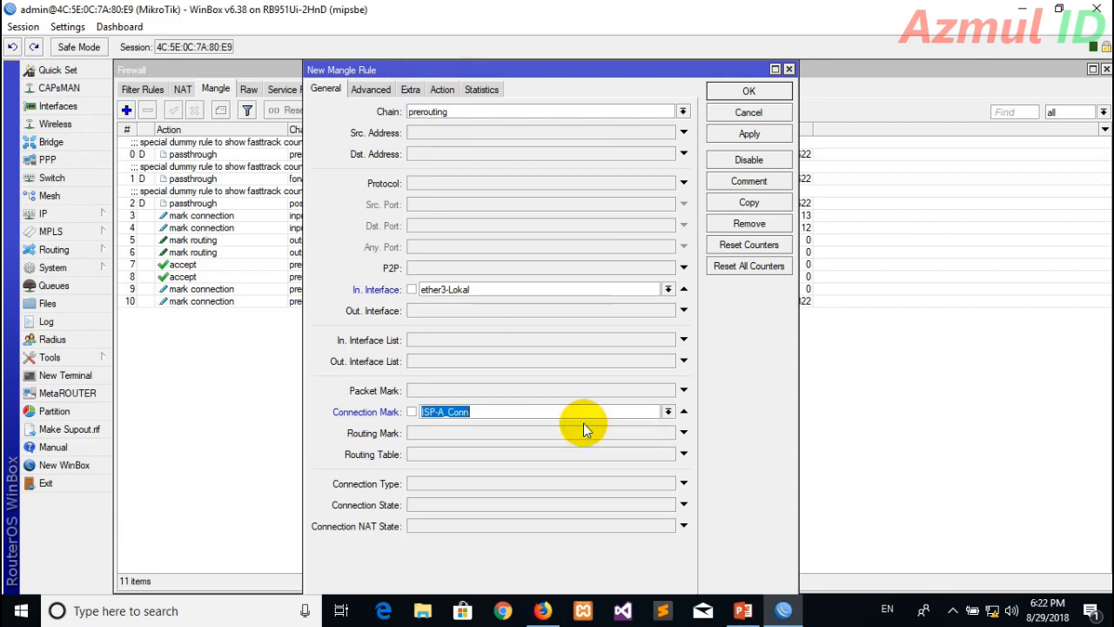
Step: Set the new rule's action to mark routing with new routing mark to_ISP-A, and save it
{"action": "left_click", "coordinate": [445, 89]}
{"action": "left_click", "coordinate": [458, 113]}
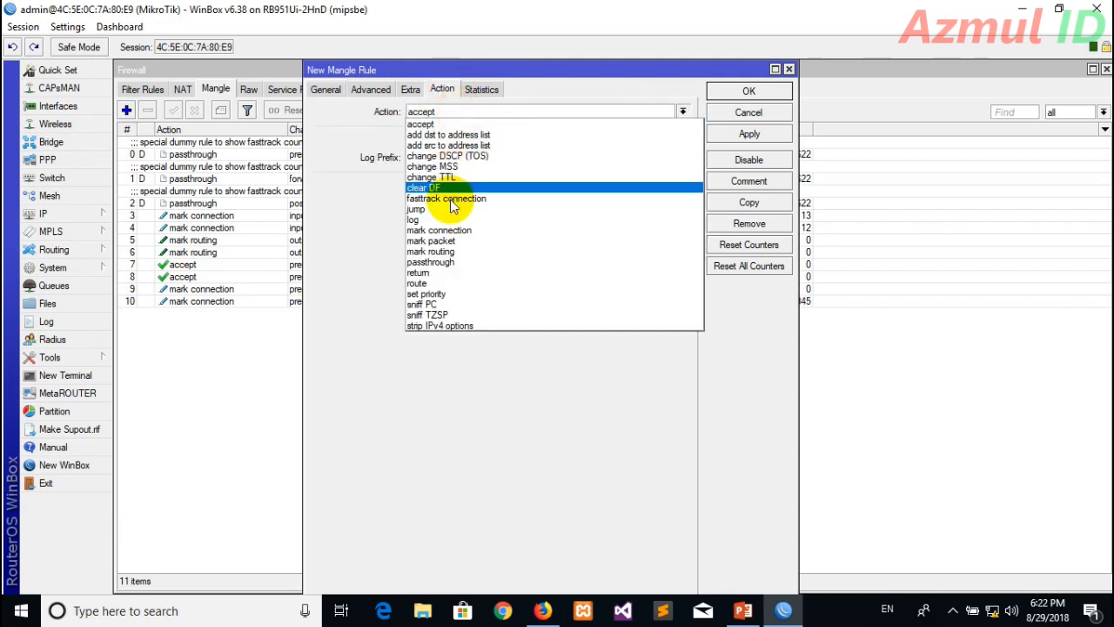
{"action": "left_click", "coordinate": [460, 251]}
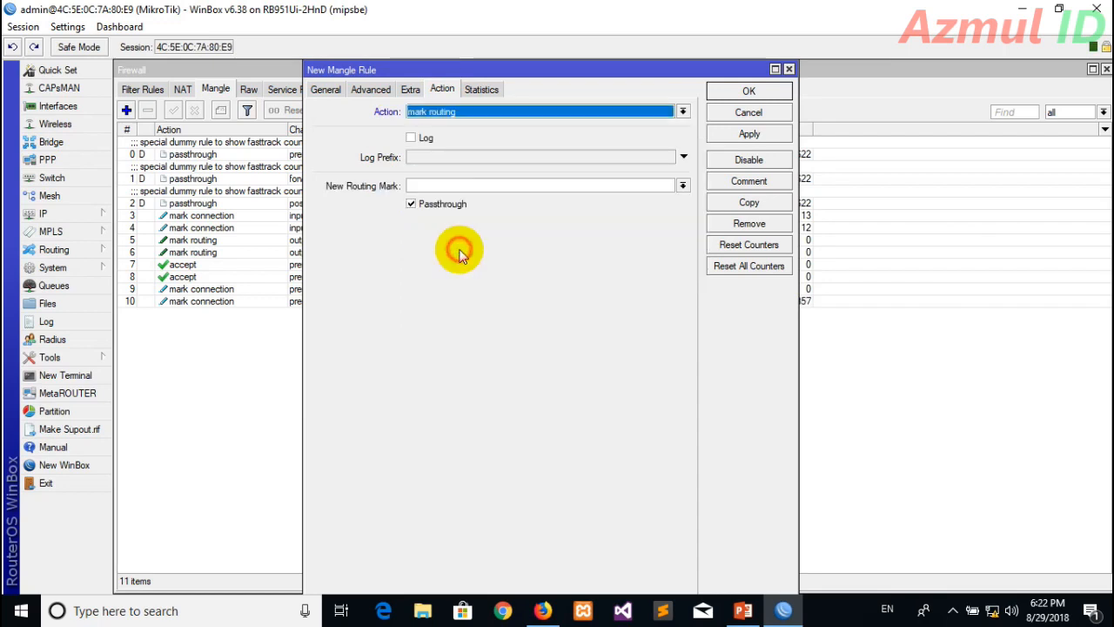
{"action": "left_click", "coordinate": [457, 187]}
{"action": "left_click", "coordinate": [682, 186]}
{"action": "left_click", "coordinate": [598, 209]}
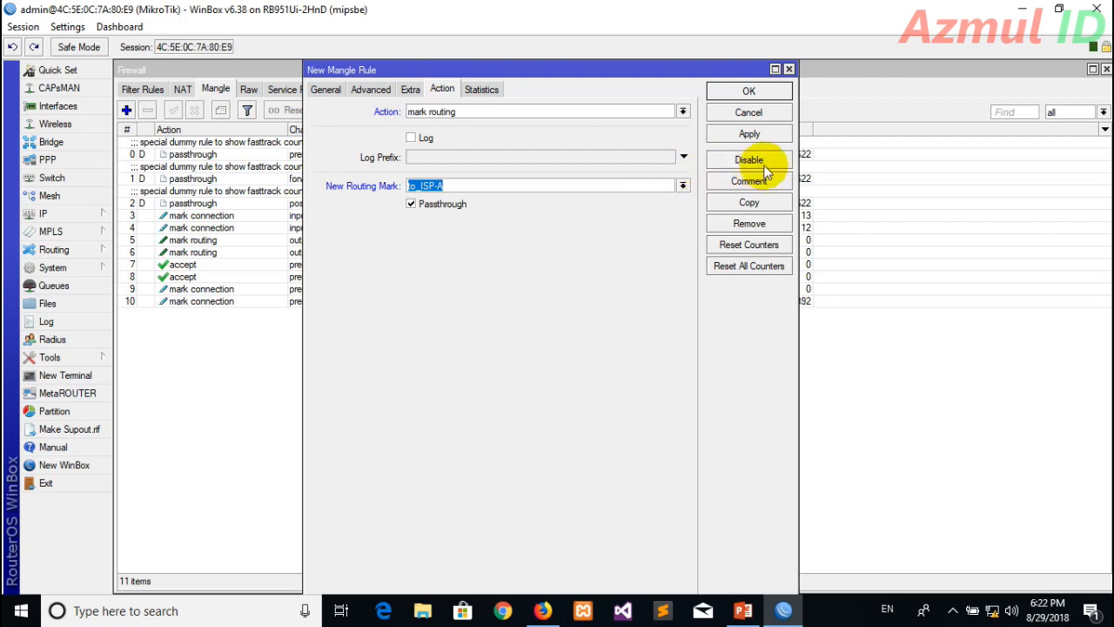
{"action": "left_click", "coordinate": [750, 134]}
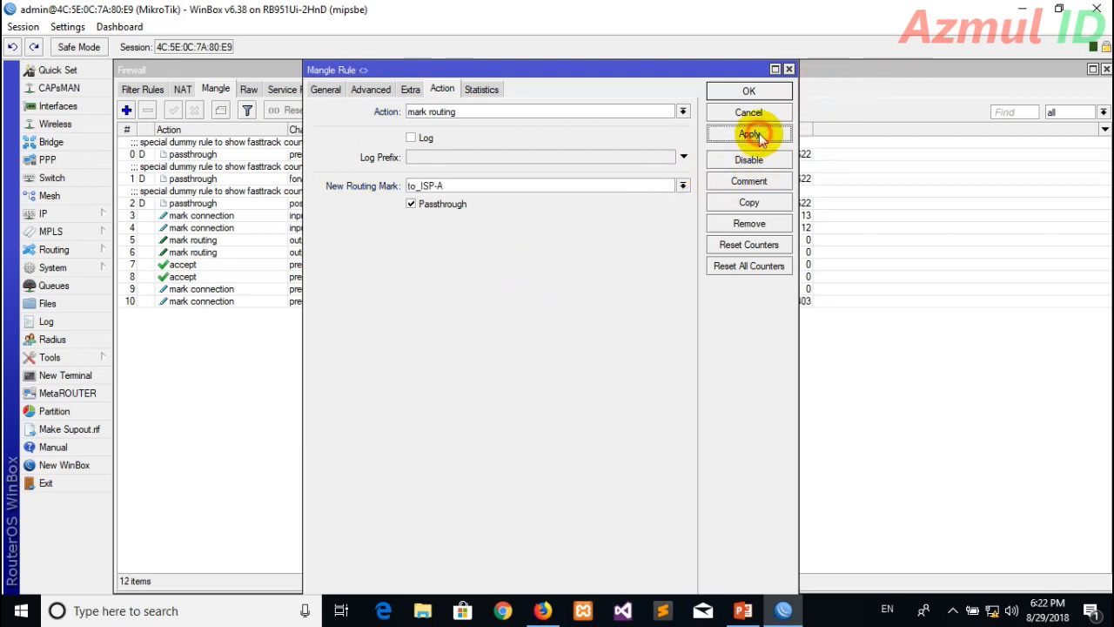
{"action": "left_click", "coordinate": [749, 91]}
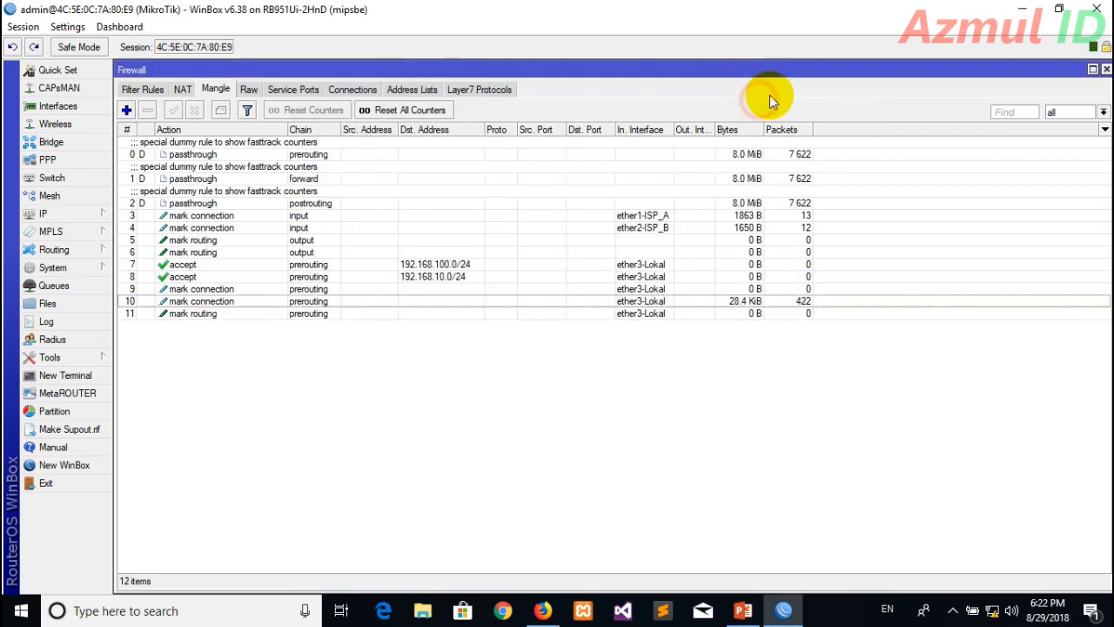
{"action": "left_click", "coordinate": [786, 609]}
{"action": "left_click", "coordinate": [785, 609]}
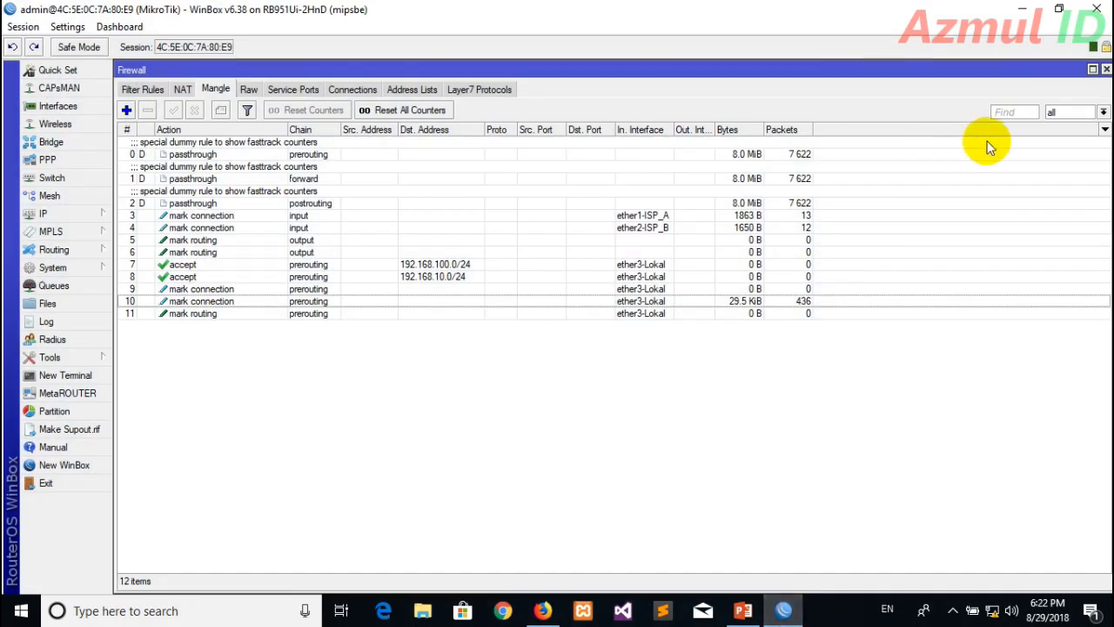
{"action": "left_click", "coordinate": [1105, 69]}
{"action": "left_click", "coordinate": [83, 217]}
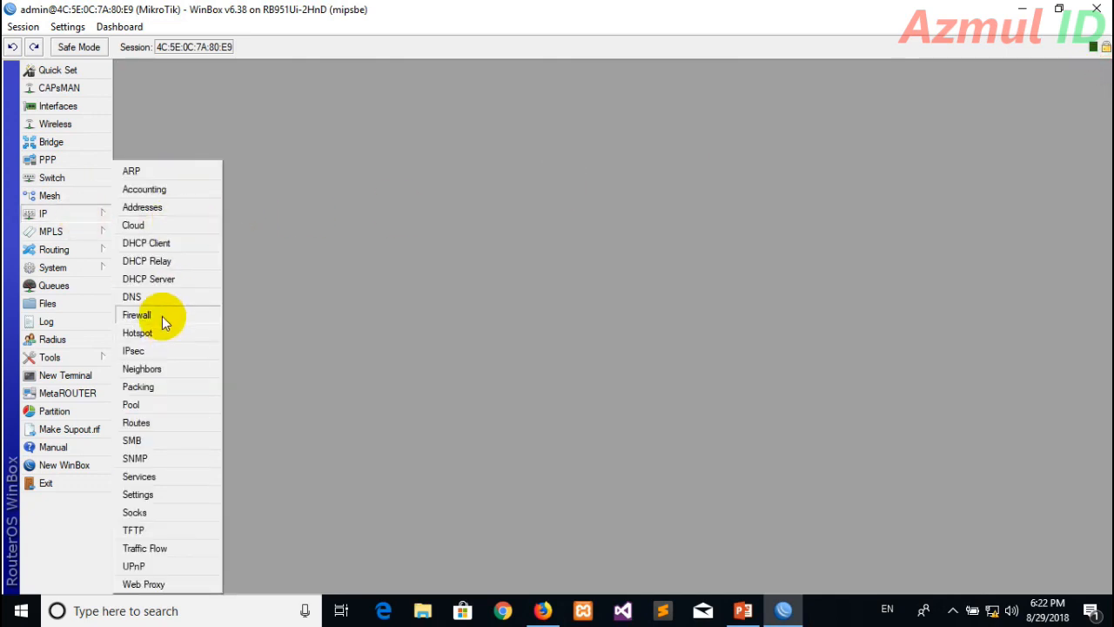
{"action": "left_click", "coordinate": [164, 317]}
{"action": "left_click", "coordinate": [270, 365]}
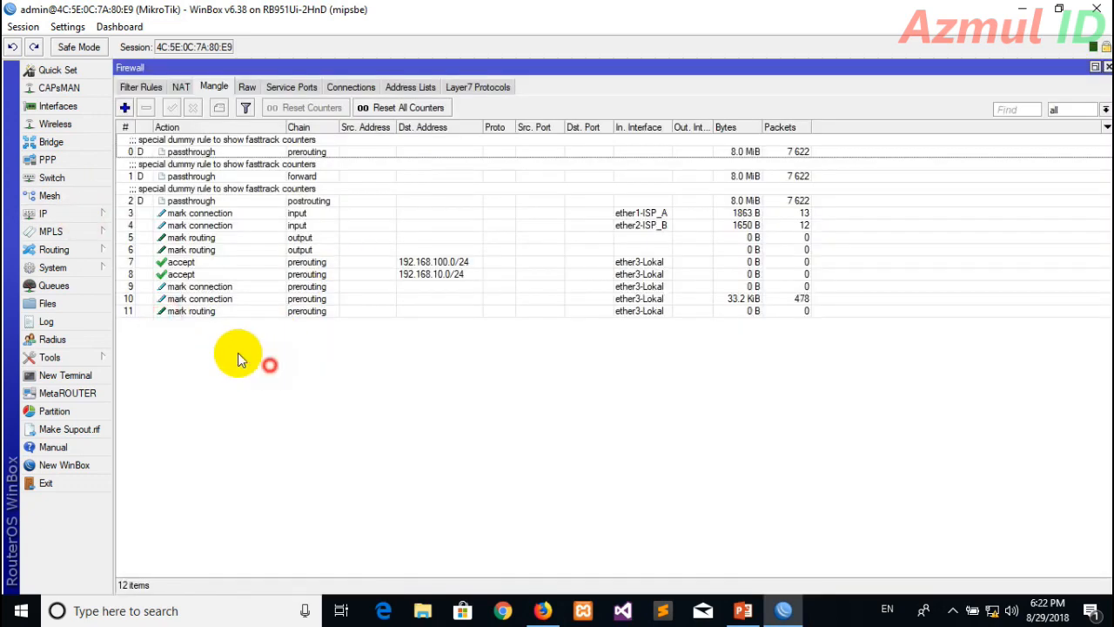
Step: Create another prerouting mangle rule with in-interface ether3-Lokal and connection mark ISP-B_Conn
{"action": "left_click", "coordinate": [125, 108]}
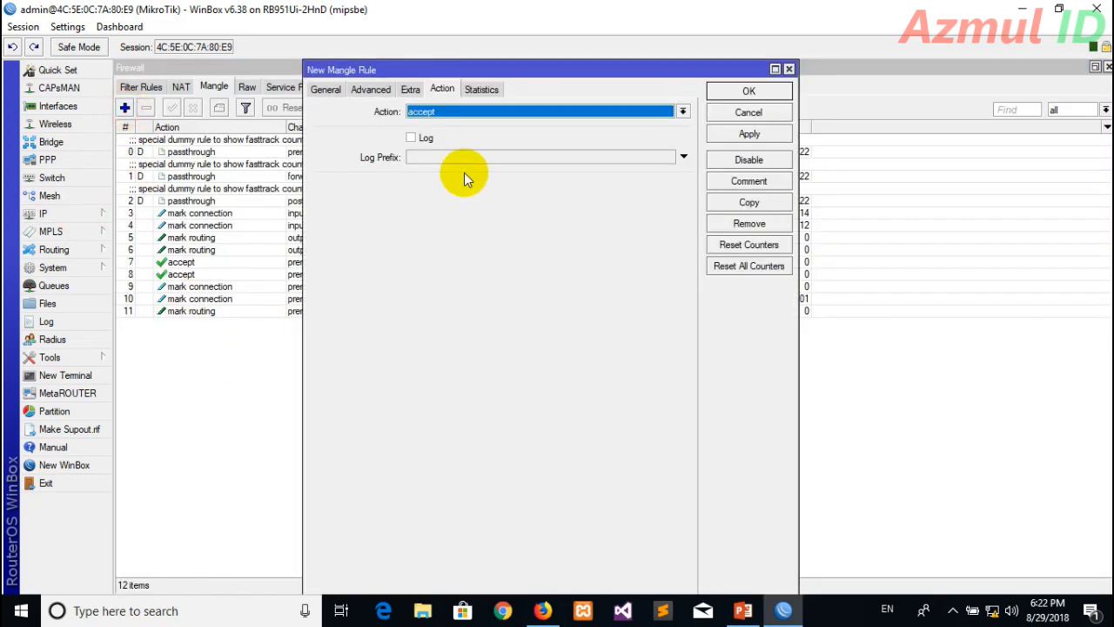
{"action": "left_click", "coordinate": [334, 91]}
{"action": "left_click", "coordinate": [474, 110]}
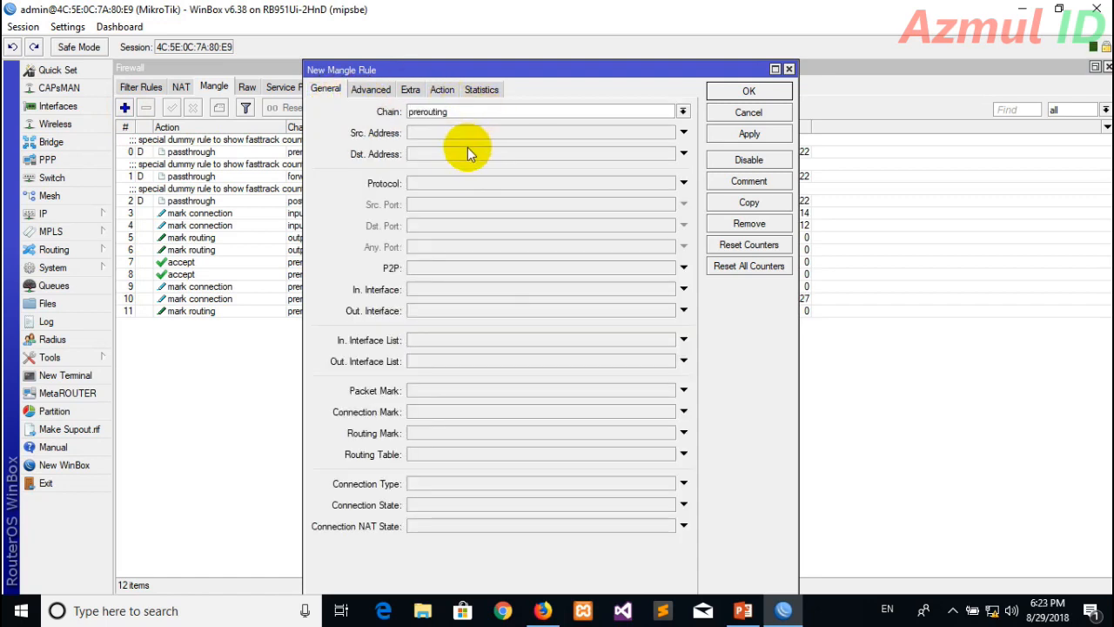
{"action": "left_click", "coordinate": [461, 292]}
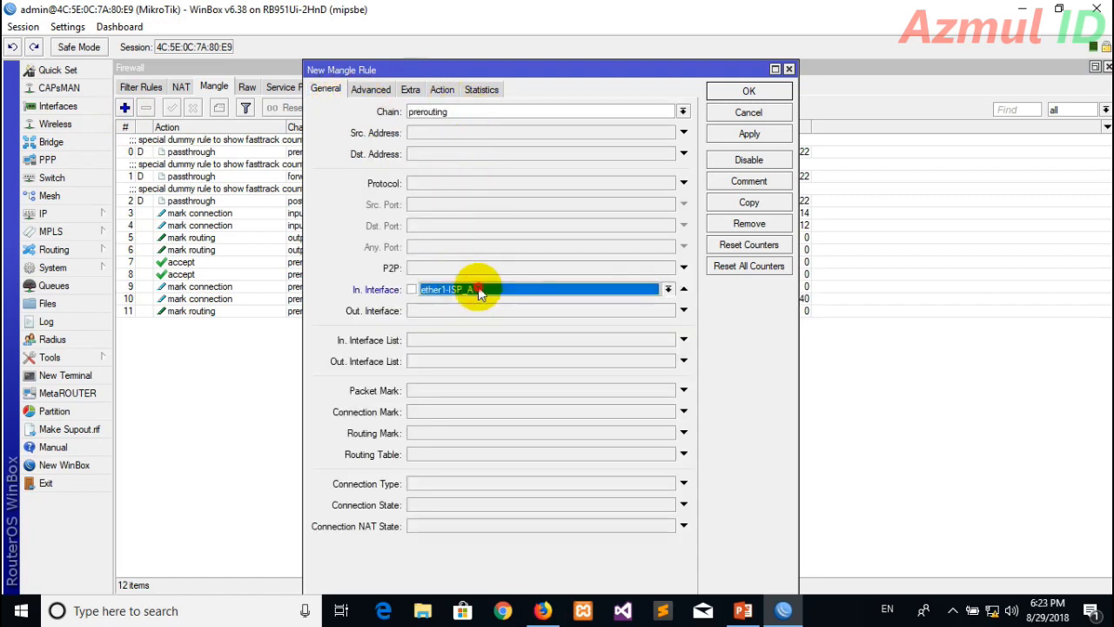
{"action": "left_click", "coordinate": [477, 290]}
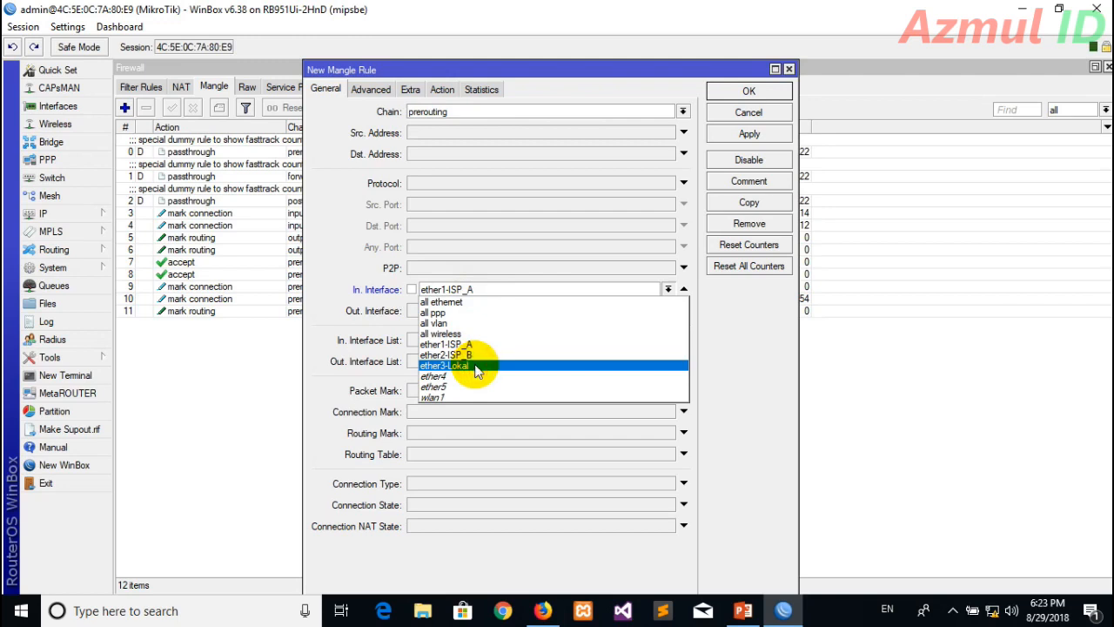
{"action": "left_click", "coordinate": [476, 366]}
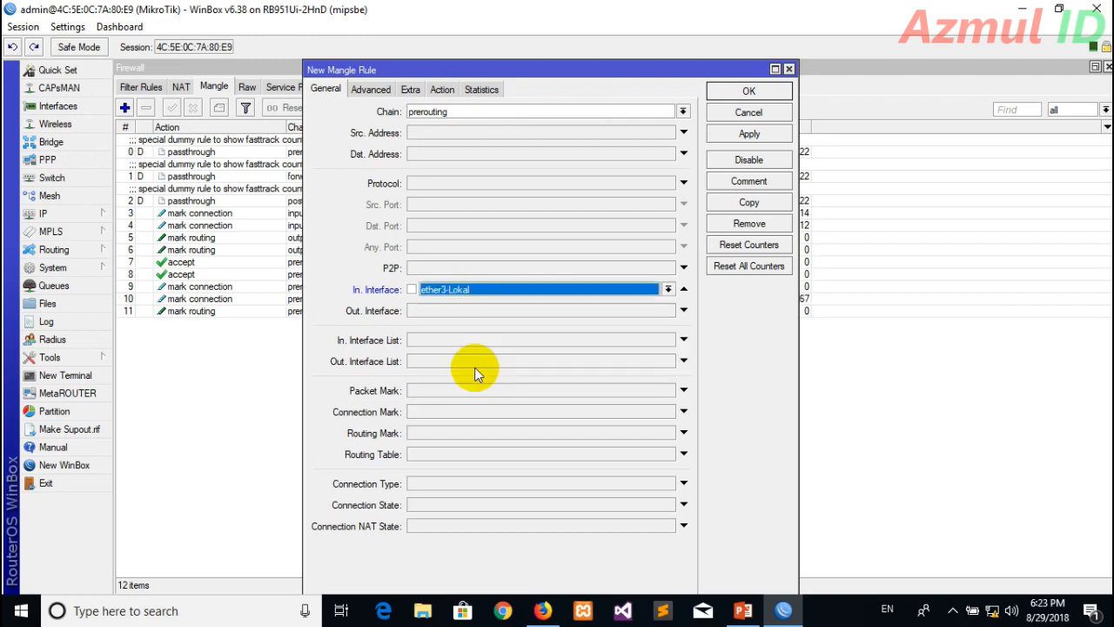
{"action": "left_click", "coordinate": [458, 411]}
{"action": "left_click", "coordinate": [668, 412]}
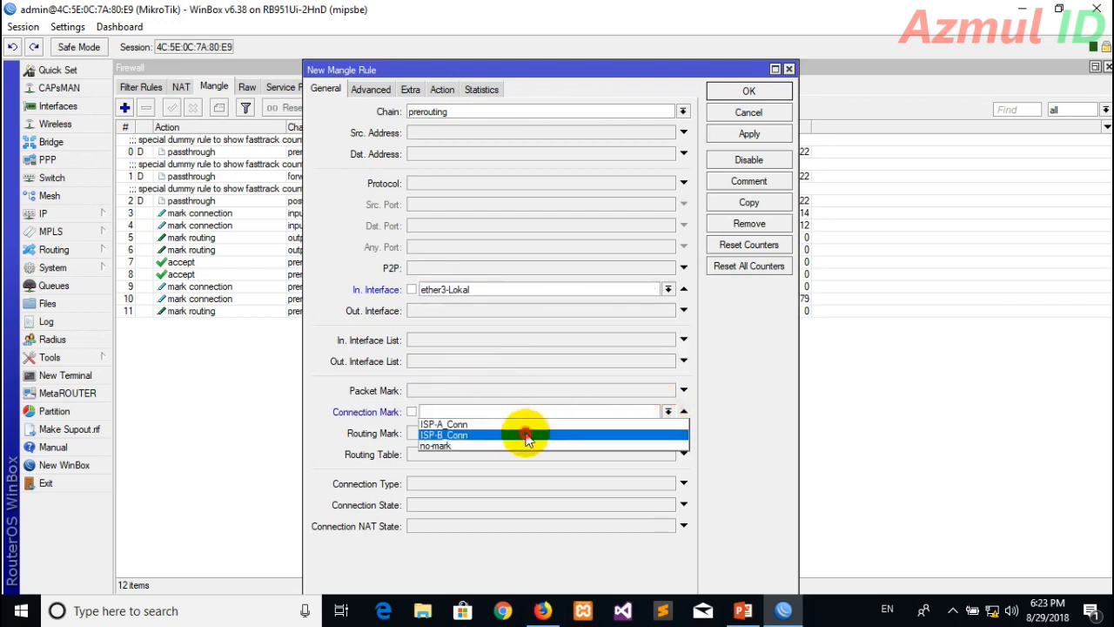
{"action": "left_click", "coordinate": [527, 435]}
Step: Set this rule's action to mark routing with new routing mark to_ISP-B, and save it
{"action": "left_click", "coordinate": [442, 88]}
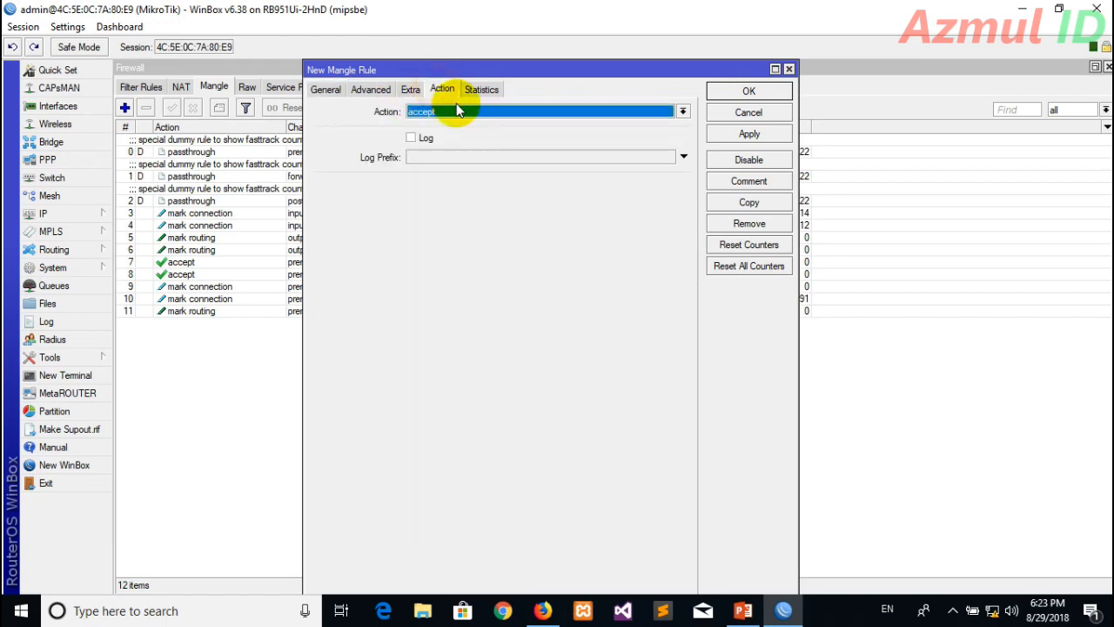
{"action": "left_click", "coordinate": [446, 112]}
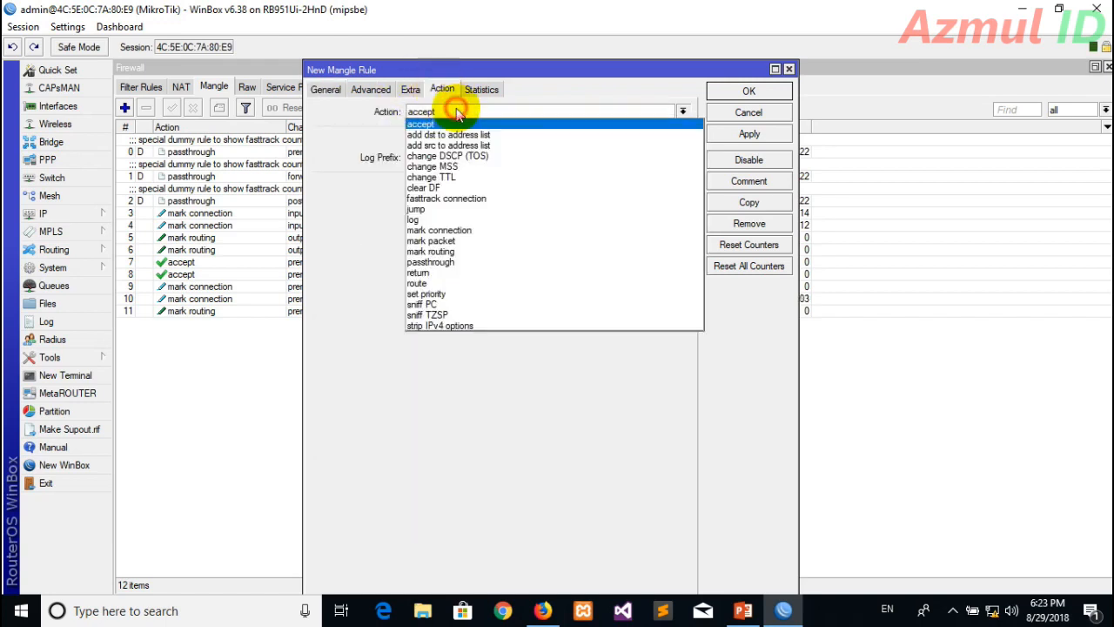
{"action": "left_click", "coordinate": [463, 251]}
{"action": "left_click", "coordinate": [683, 185]}
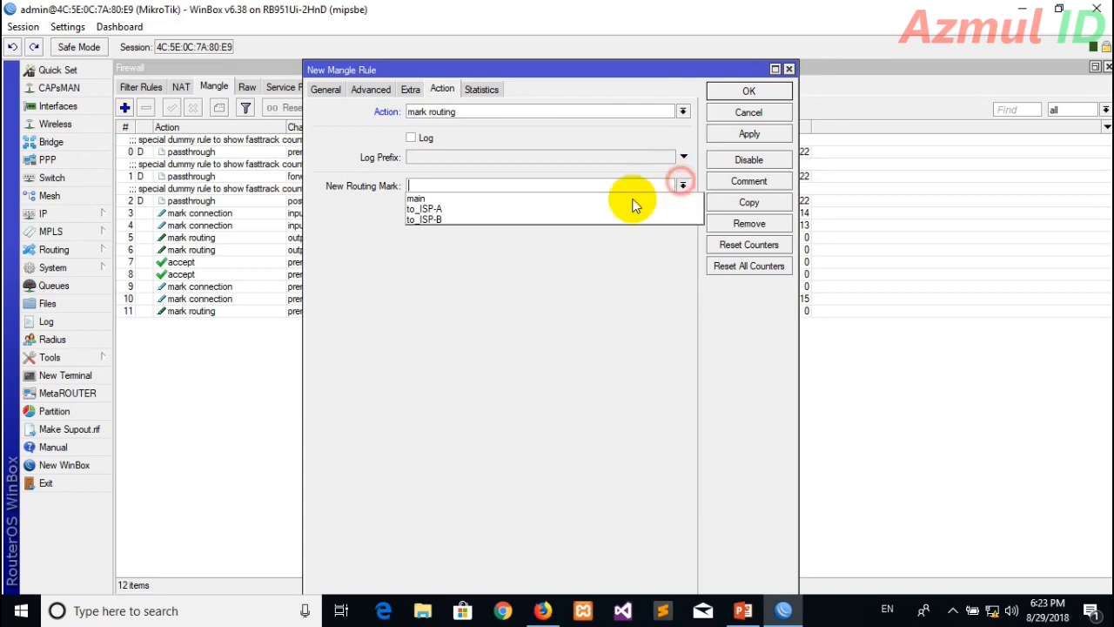
{"action": "left_click", "coordinate": [492, 219]}
{"action": "left_click", "coordinate": [771, 135]}
{"action": "left_click", "coordinate": [749, 90]}
{"action": "left_click", "coordinate": [768, 387]}
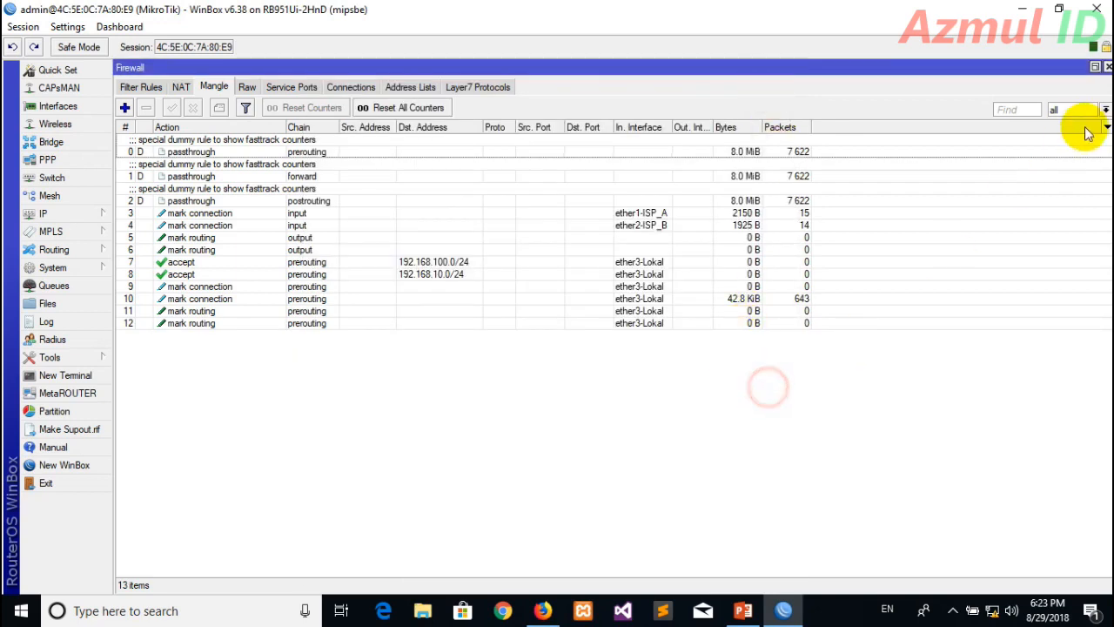
Step: Close the firewall settings and create a route to 0.0.0.0/0 with gateway 192.168.100.1 and check gateway set to ping
{"action": "left_click", "coordinate": [1108, 68]}
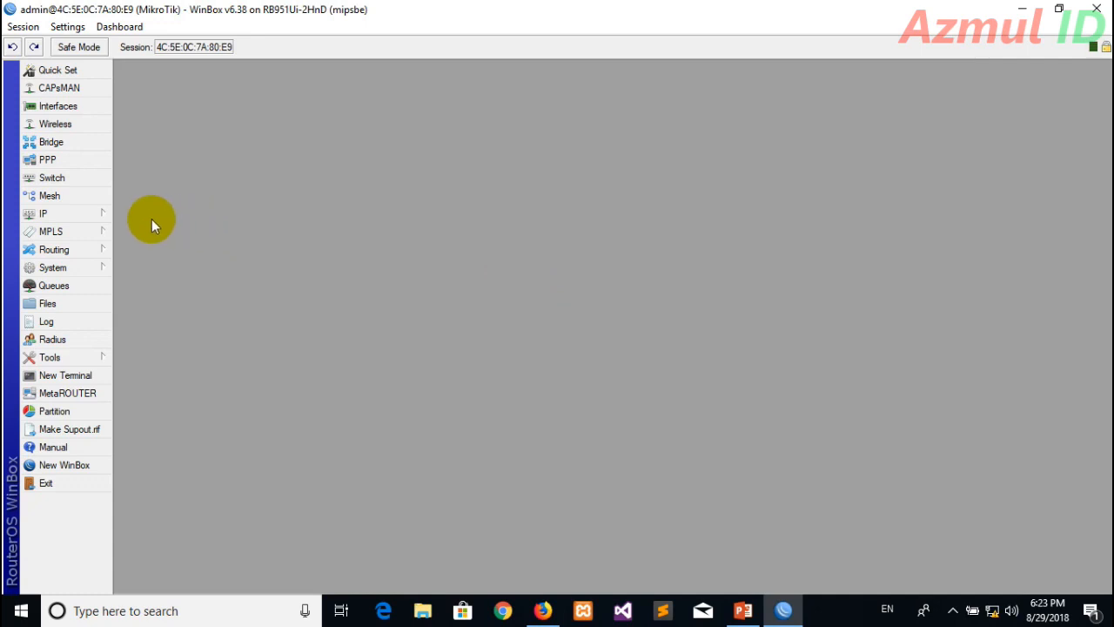
{"action": "left_click", "coordinate": [87, 216]}
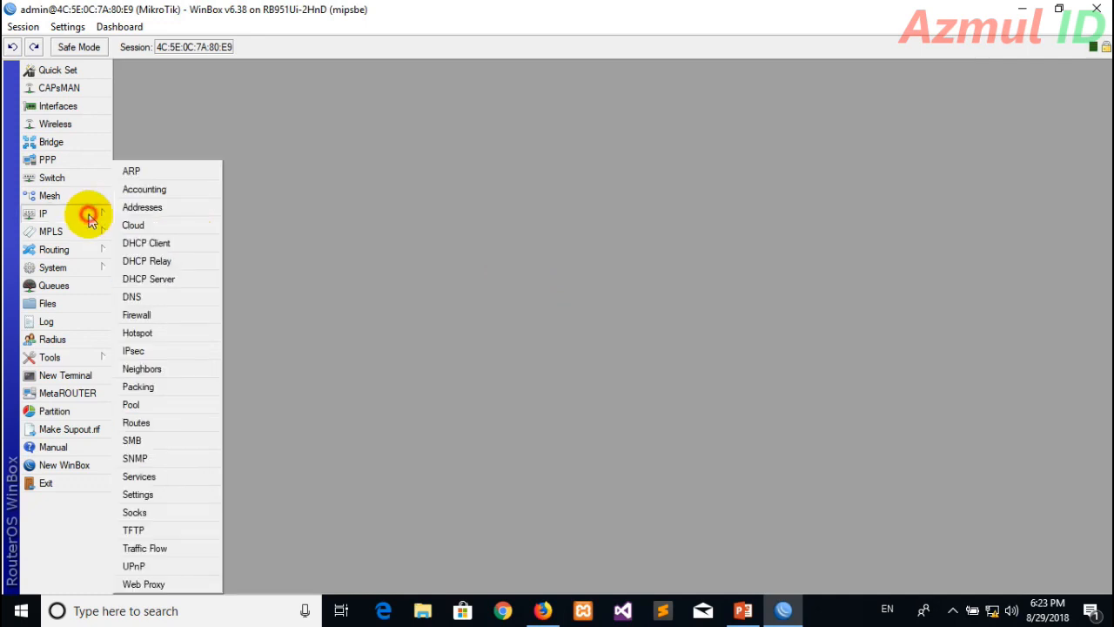
{"action": "left_click", "coordinate": [136, 422]}
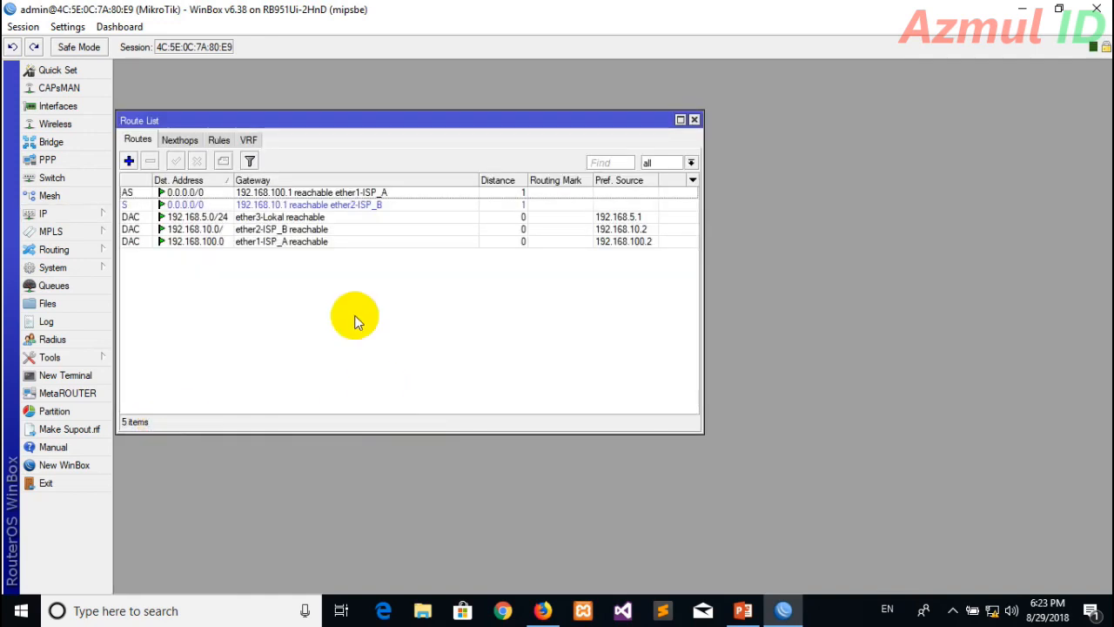
{"action": "left_click", "coordinate": [130, 162]}
{"action": "left_click", "coordinate": [465, 209]}
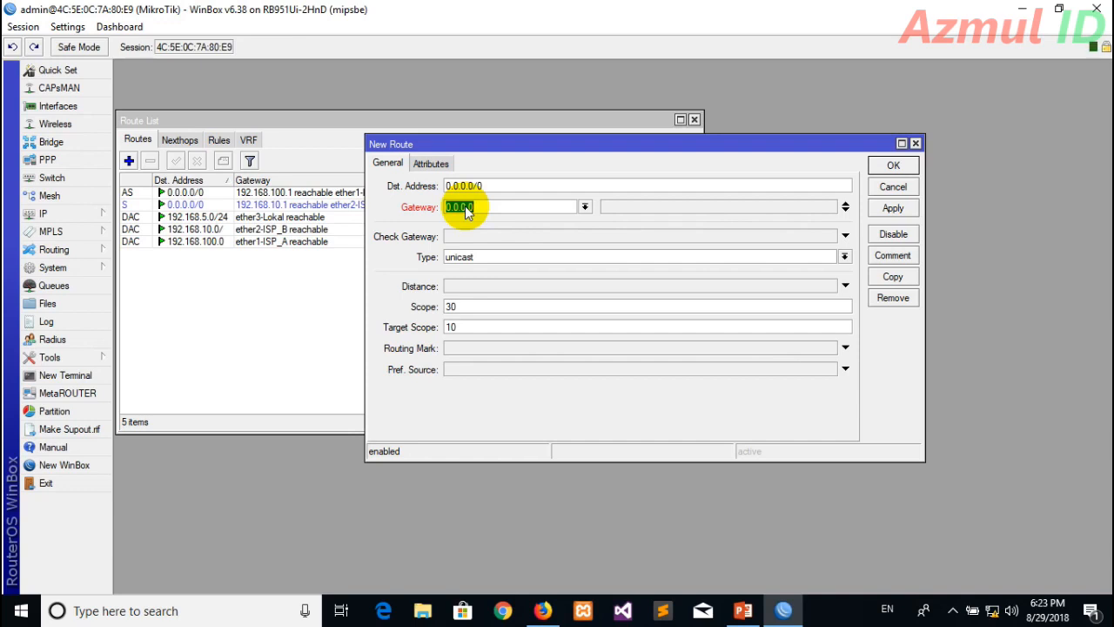
{"action": "type", "text": "192.168.100.1"}
{"action": "left_click", "coordinate": [563, 233]}
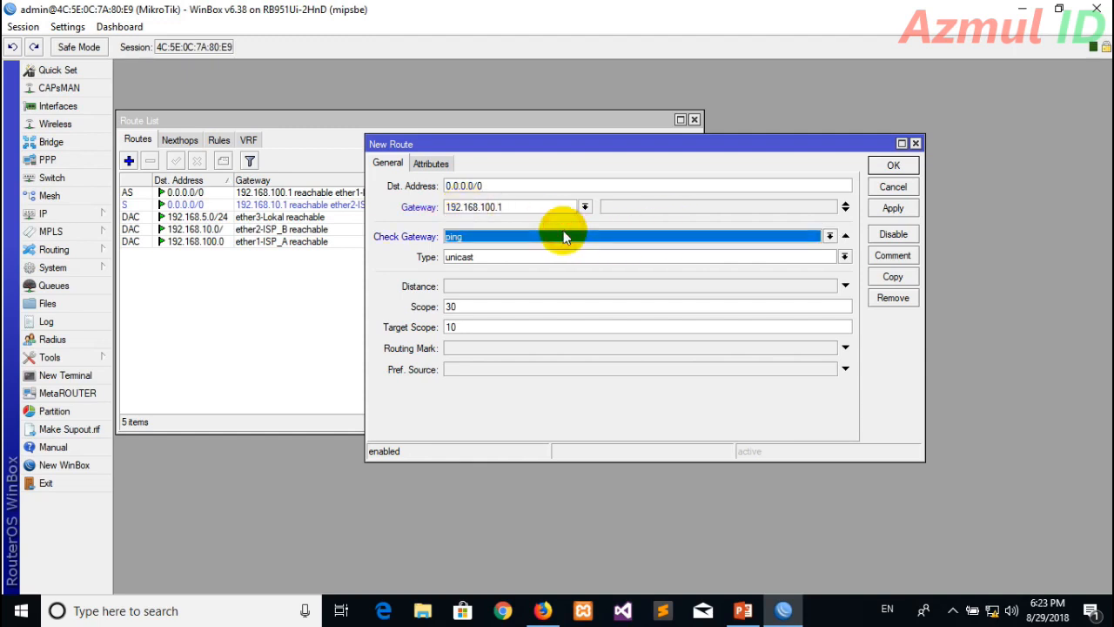
Step: Set the new route's distance to 1 and its routing mark to to_ISP-A, and save it
{"action": "left_click", "coordinate": [480, 287]}
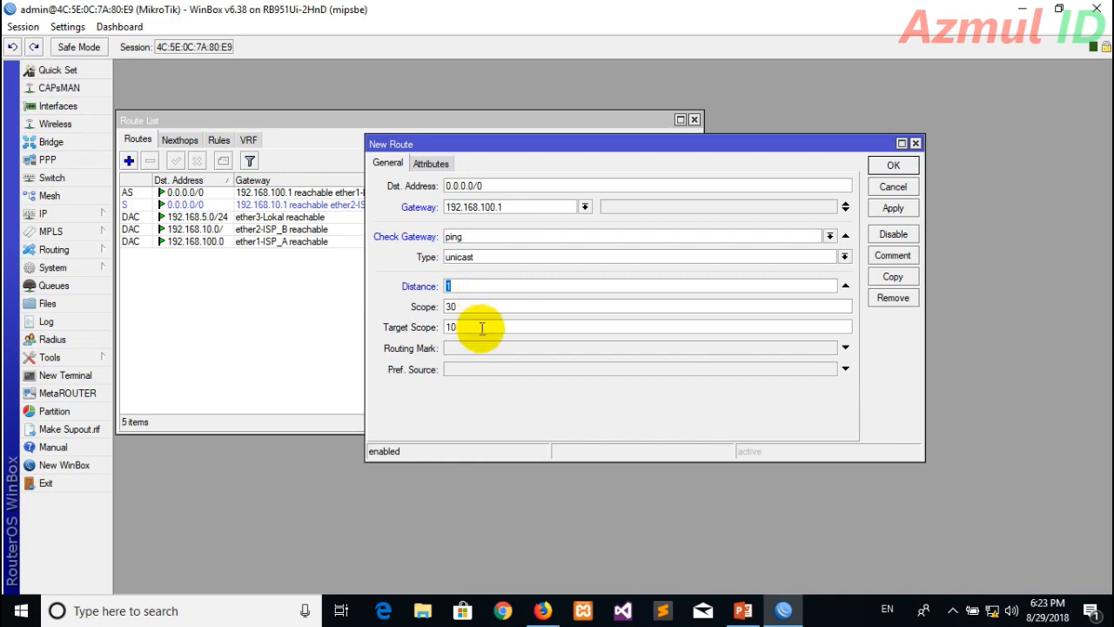
{"action": "left_click", "coordinate": [844, 348]}
{"action": "left_click", "coordinate": [828, 348]}
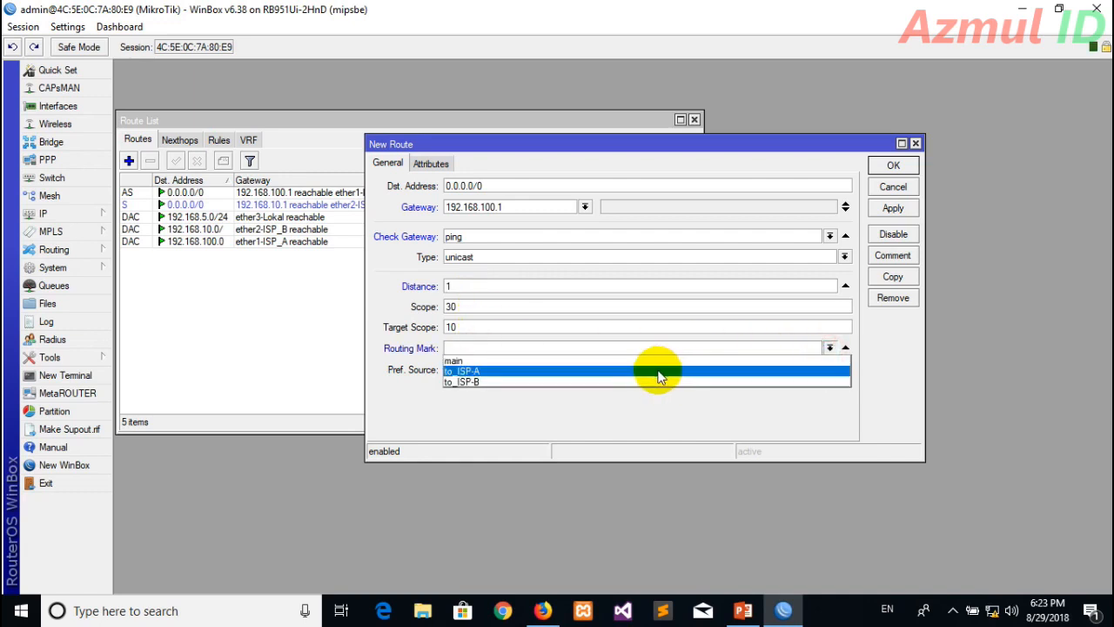
{"action": "left_click", "coordinate": [658, 372]}
{"action": "left_click", "coordinate": [889, 211]}
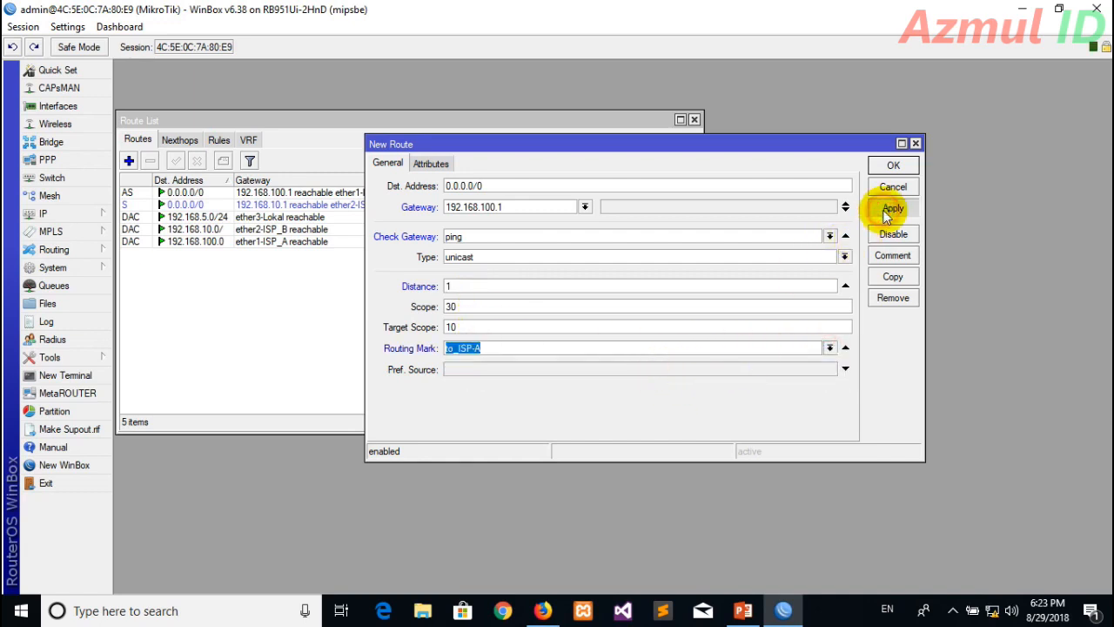
{"action": "left_click", "coordinate": [892, 166]}
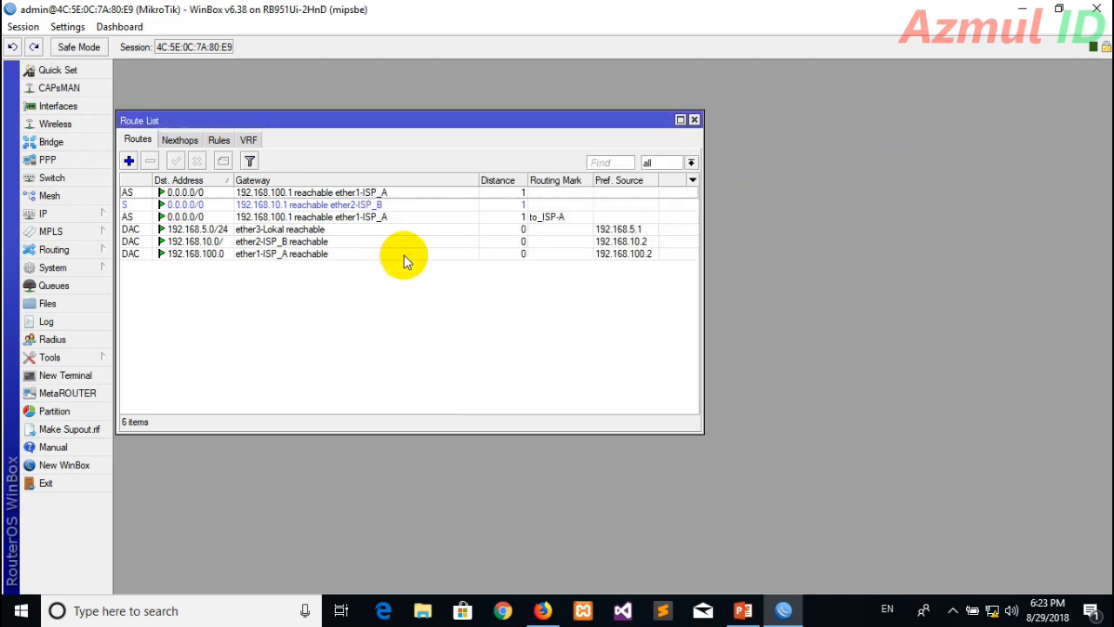
Step: Create a route to 0.0.0.0/0 with gateway 192.168.10.1 and check gateway set to ping
{"action": "left_click", "coordinate": [128, 164]}
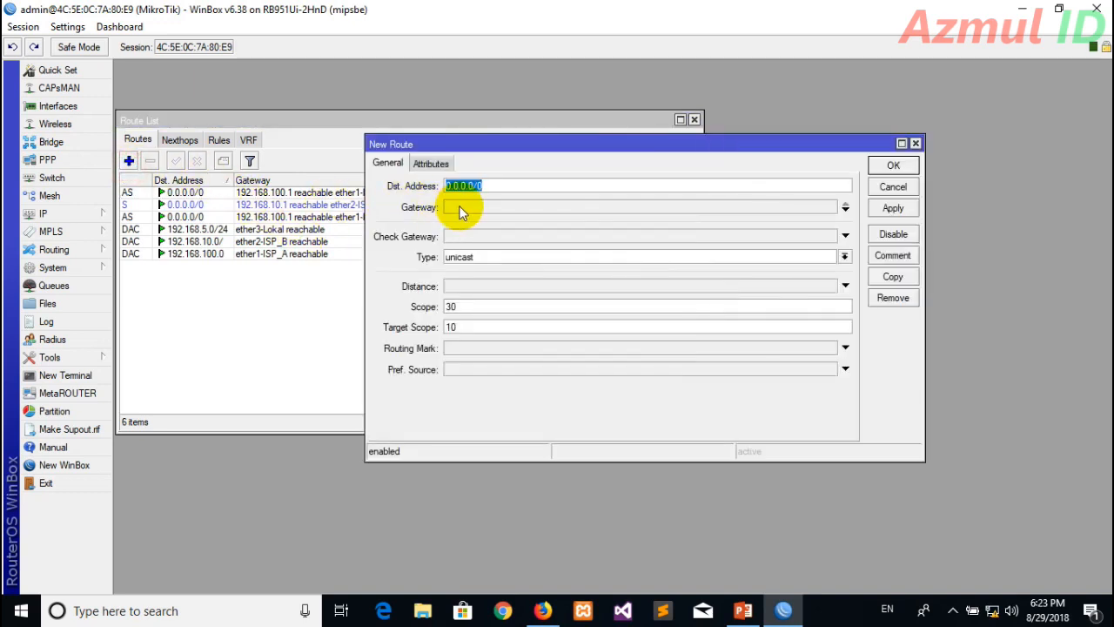
{"action": "left_click", "coordinate": [460, 207]}
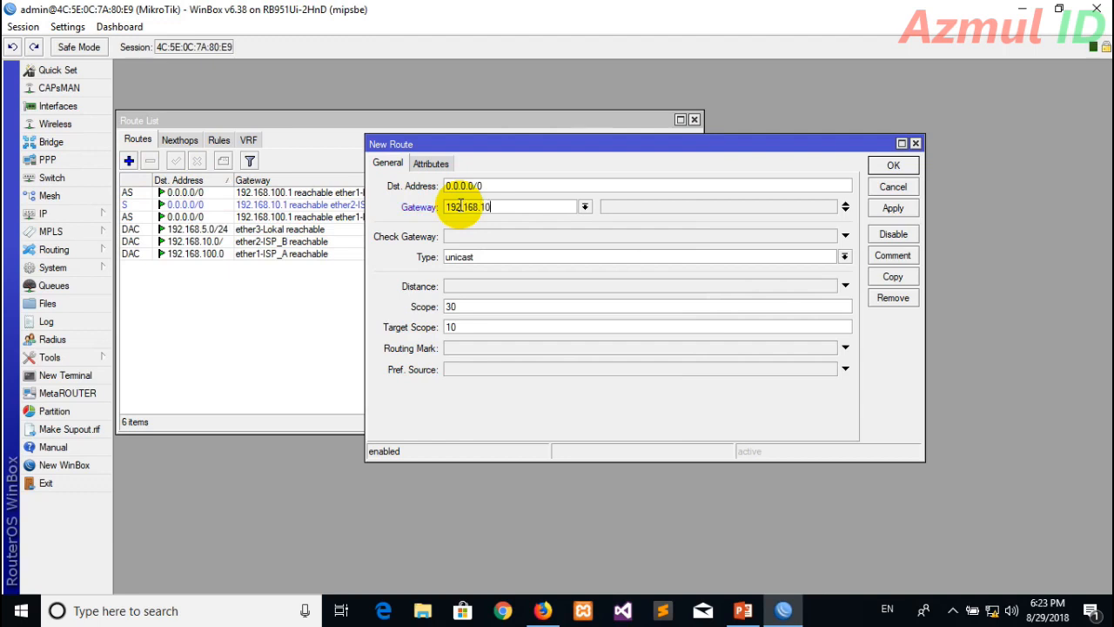
{"action": "left_click", "coordinate": [455, 235]}
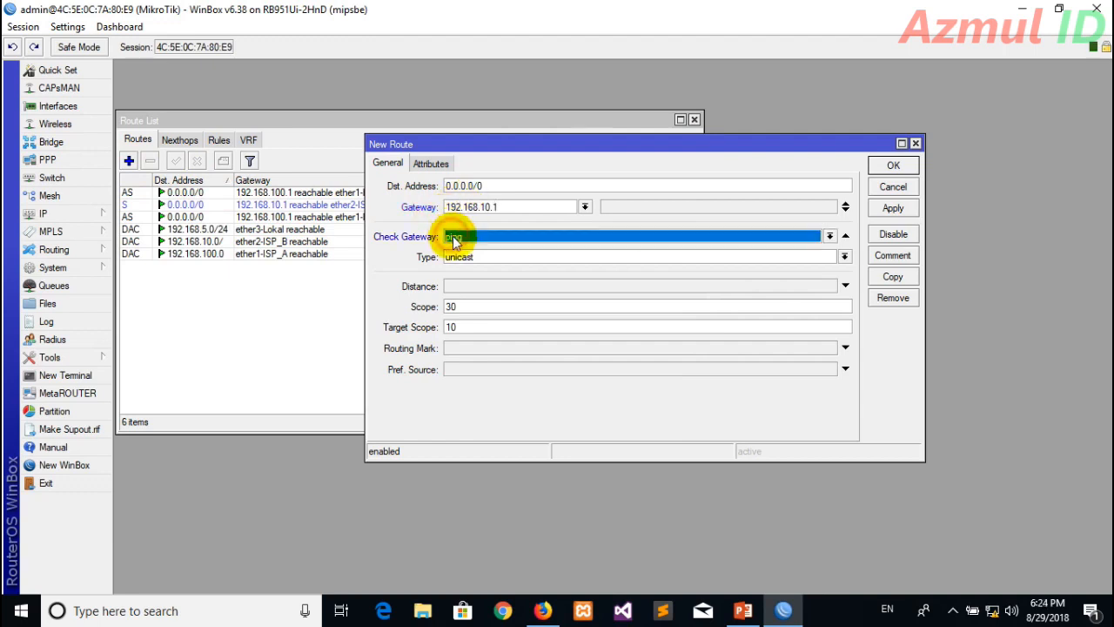
Step: Set the 192.168.10.1 route's distance to 1 and its routing mark to to_ISP-B, and save it
{"action": "left_click", "coordinate": [474, 287]}
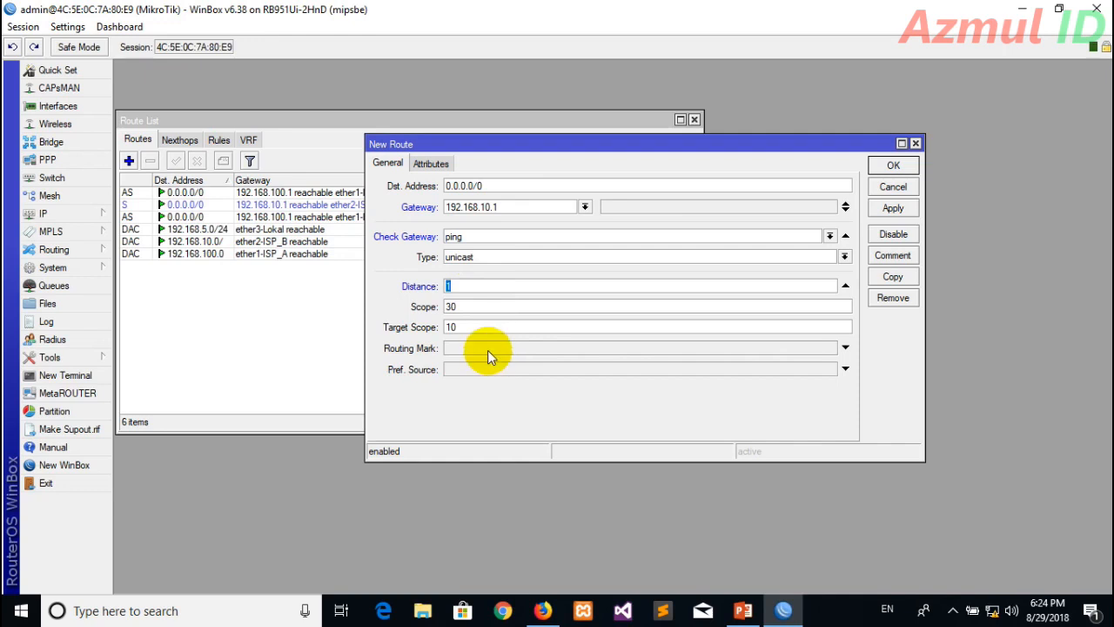
{"action": "left_click", "coordinate": [488, 349]}
{"action": "left_click", "coordinate": [825, 348]}
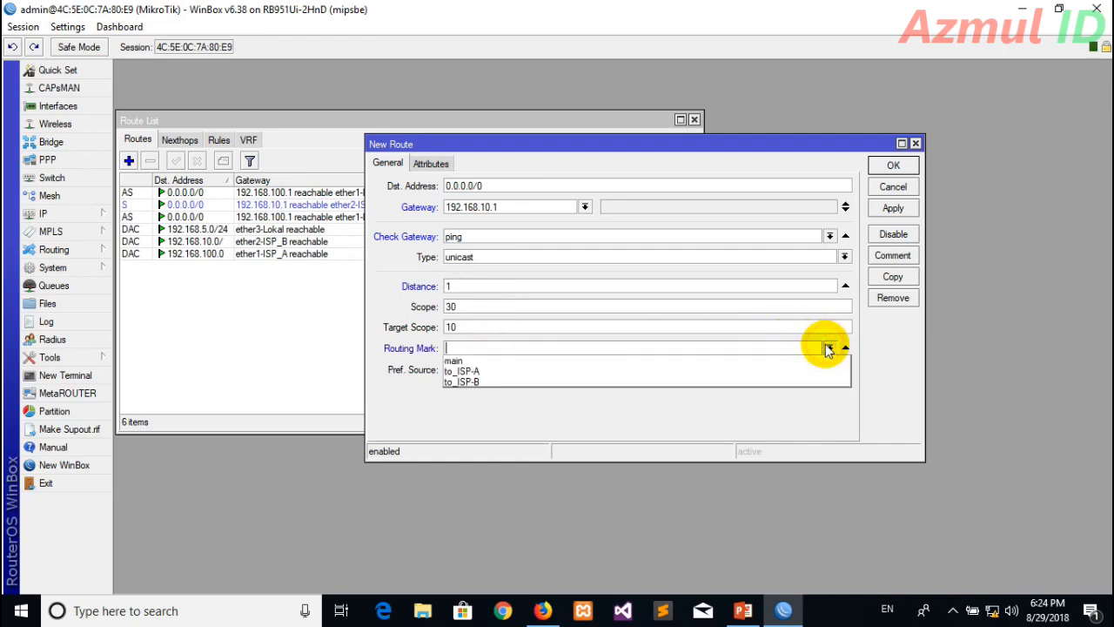
{"action": "left_click", "coordinate": [535, 383]}
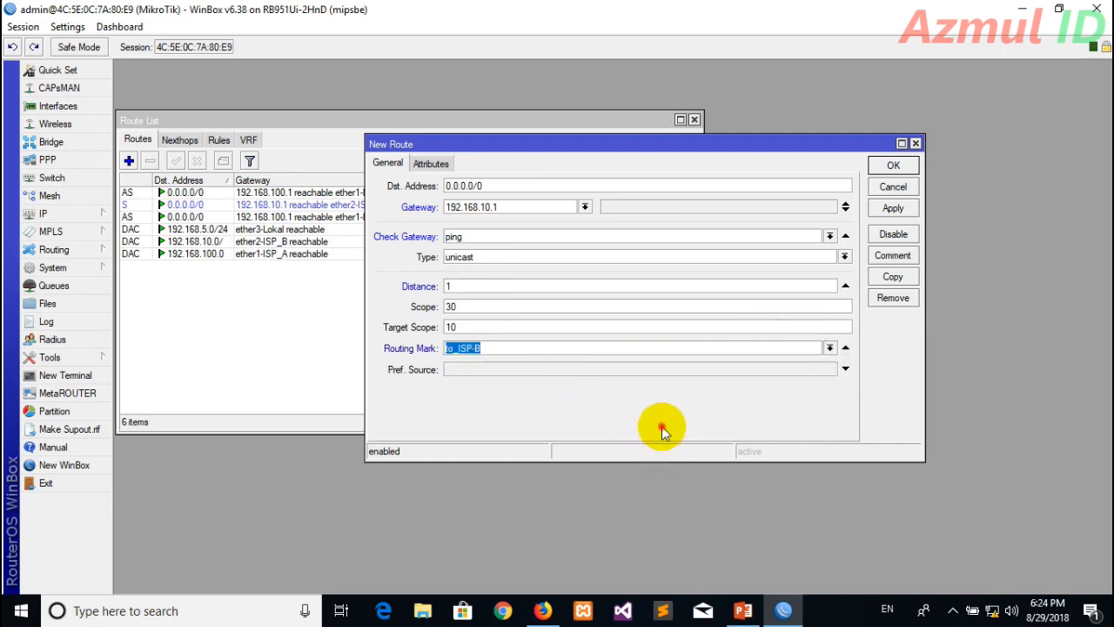
{"action": "left_click", "coordinate": [905, 211]}
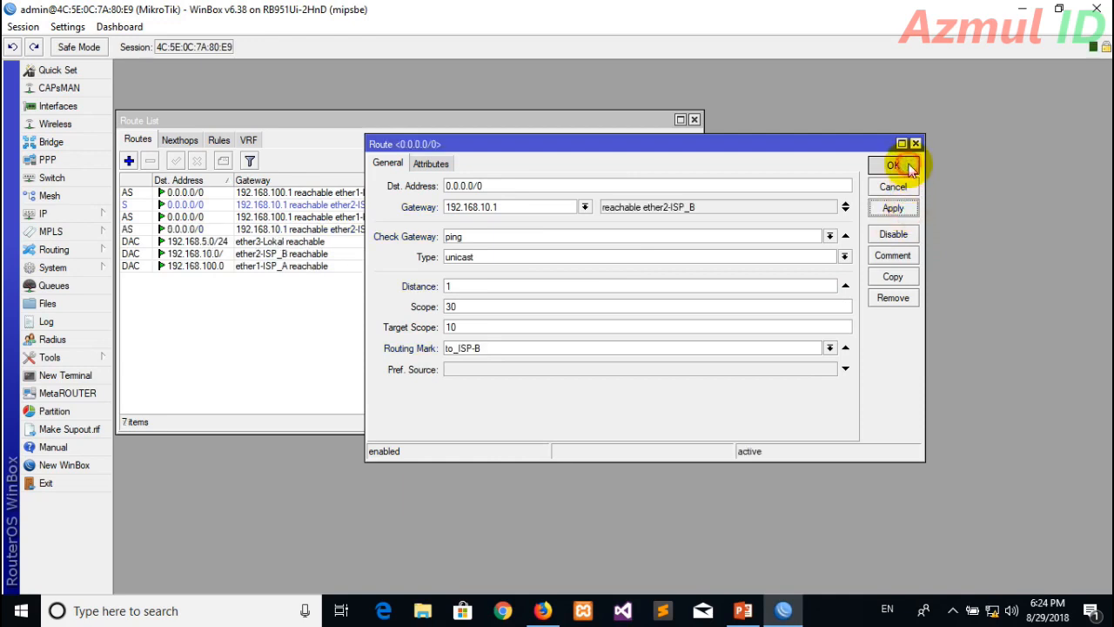
{"action": "left_click", "coordinate": [901, 165]}
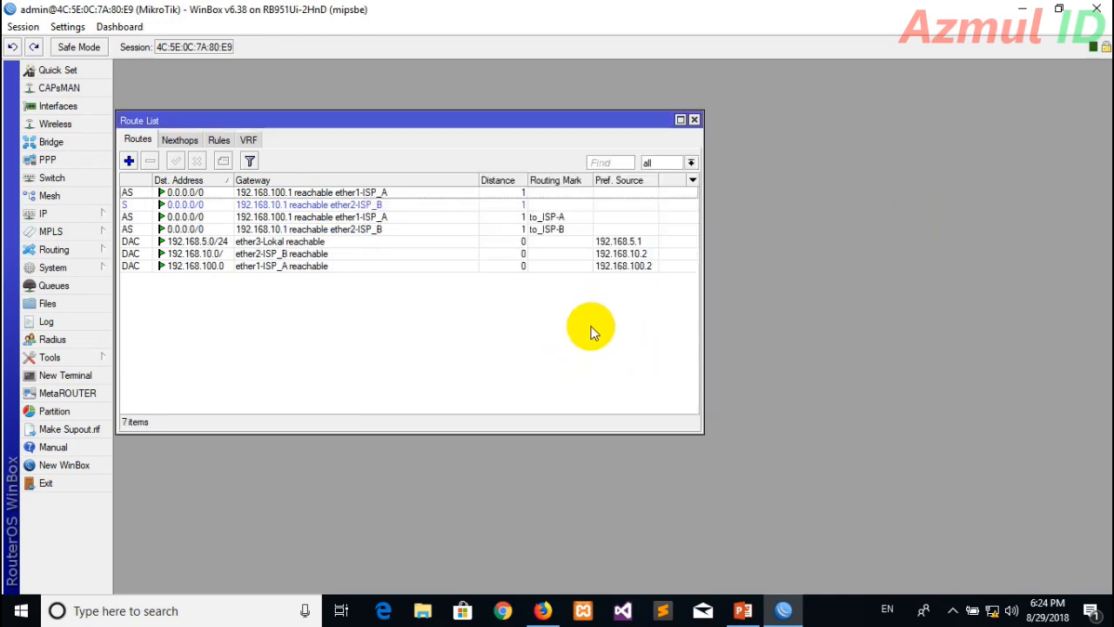
Step: Close the route list and start the DHCP server setup on interface ether3-Lokal
{"action": "left_click", "coordinate": [695, 120]}
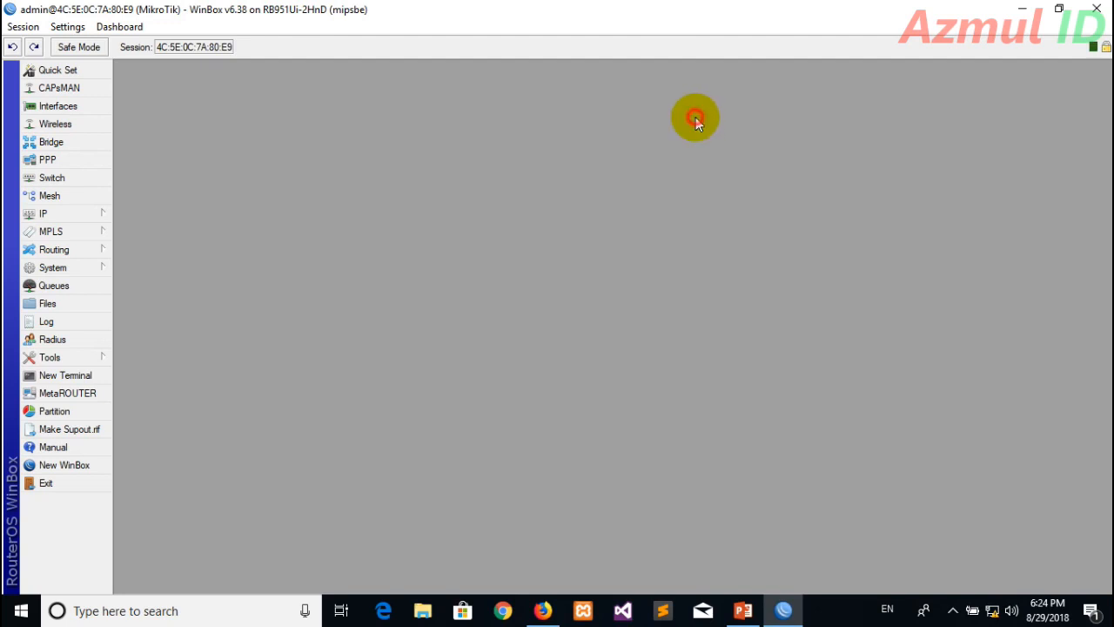
{"action": "left_click", "coordinate": [76, 216]}
{"action": "left_click", "coordinate": [164, 279]}
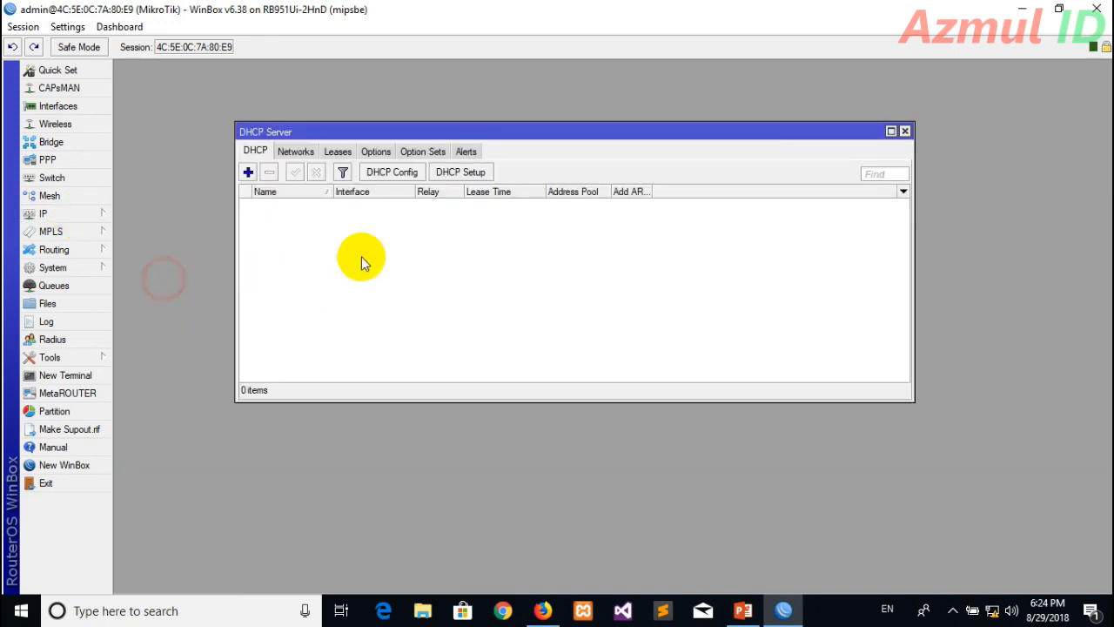
{"action": "left_click", "coordinate": [452, 173]}
{"action": "left_click", "coordinate": [529, 248]}
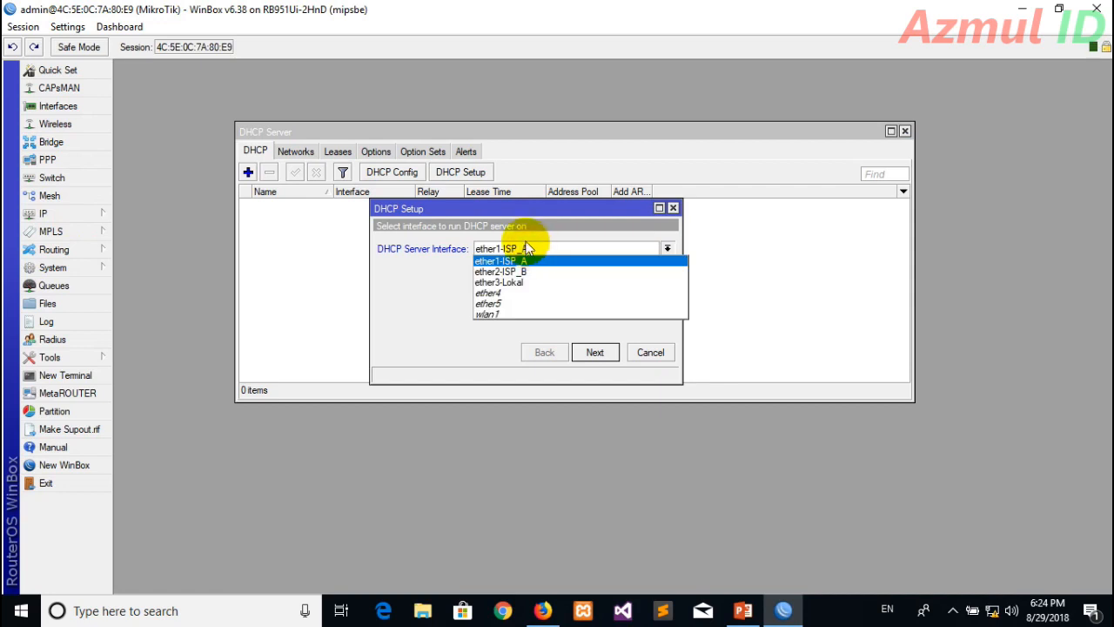
{"action": "left_click", "coordinate": [521, 283]}
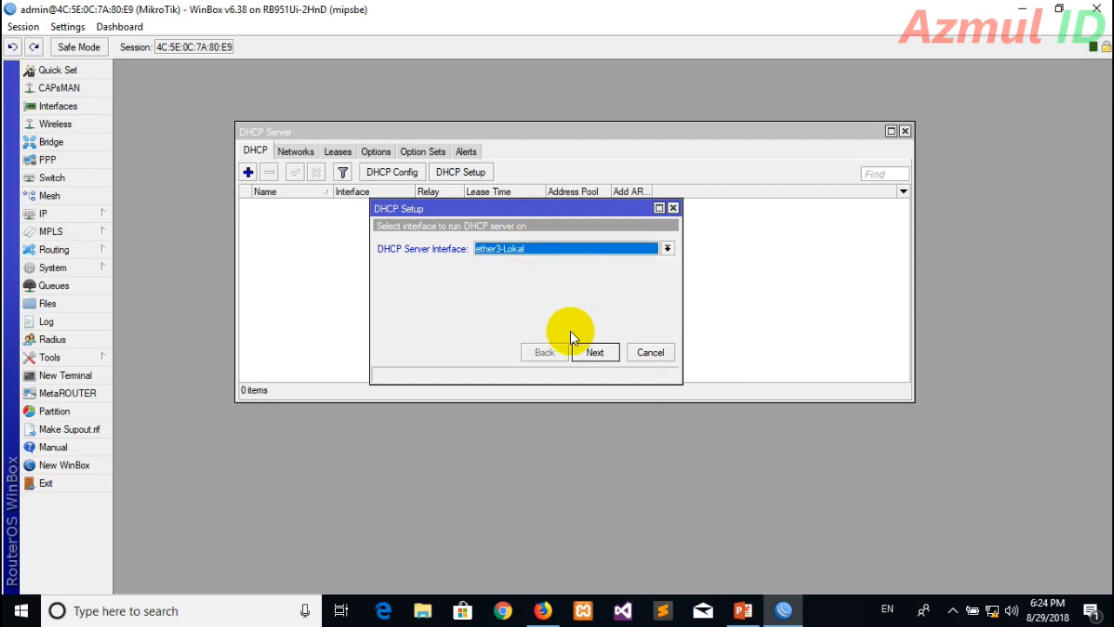
{"action": "left_click", "coordinate": [595, 353]}
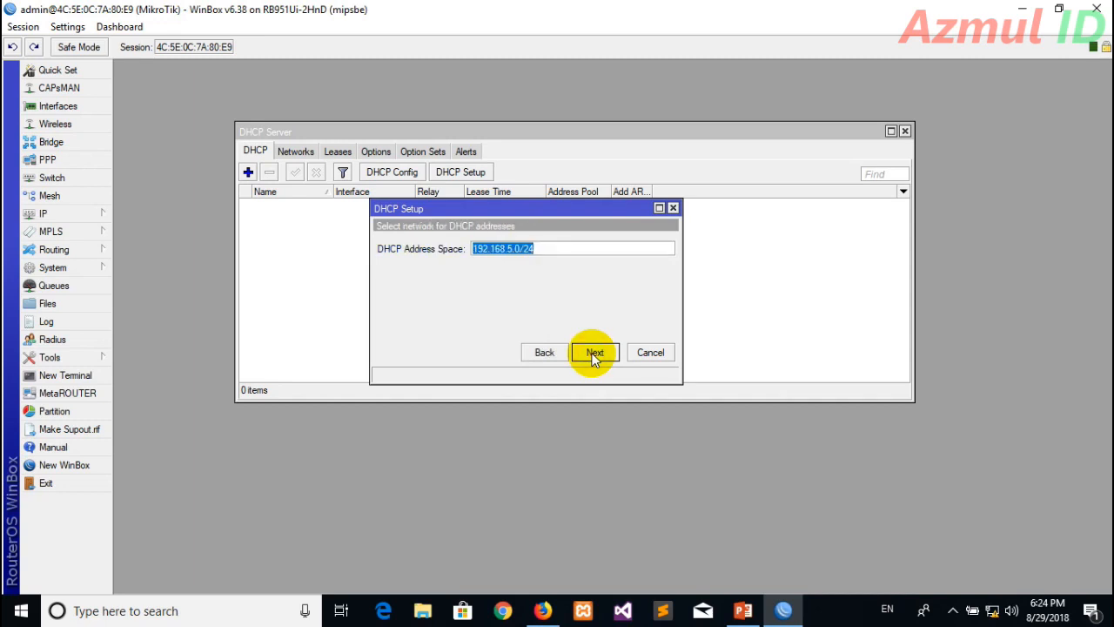
Step: Accept the 192.168.5.0/24 DHCP address space, the proposed gateway and the 192.168.5.2-192.168.5.254 address pool
{"action": "left_click", "coordinate": [594, 353]}
{"action": "left_click", "coordinate": [594, 354]}
{"action": "left_click", "coordinate": [594, 353]}
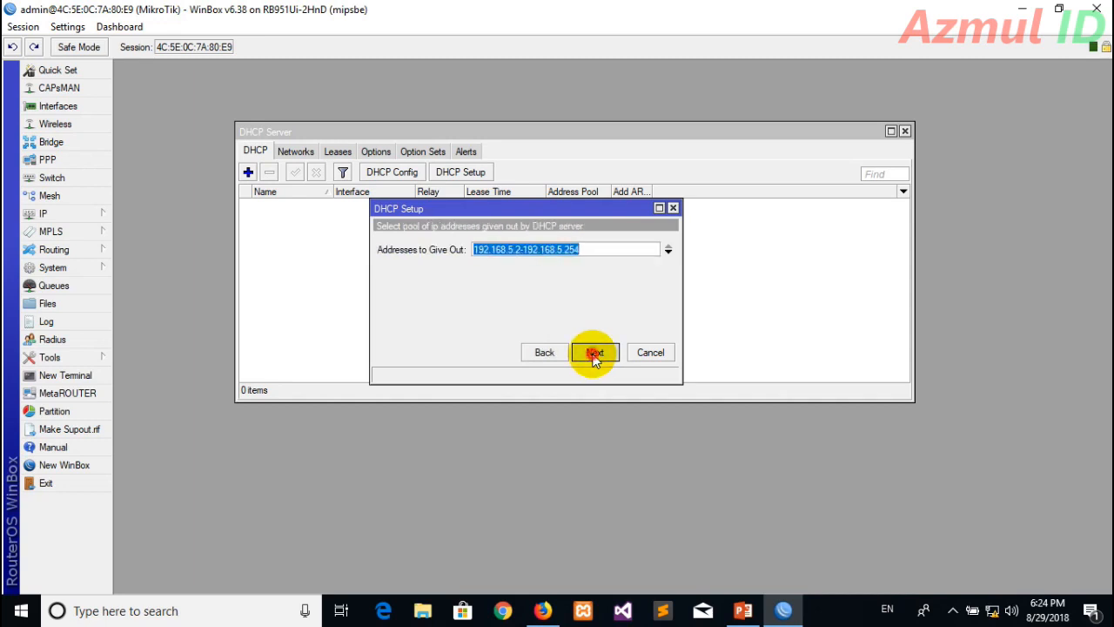
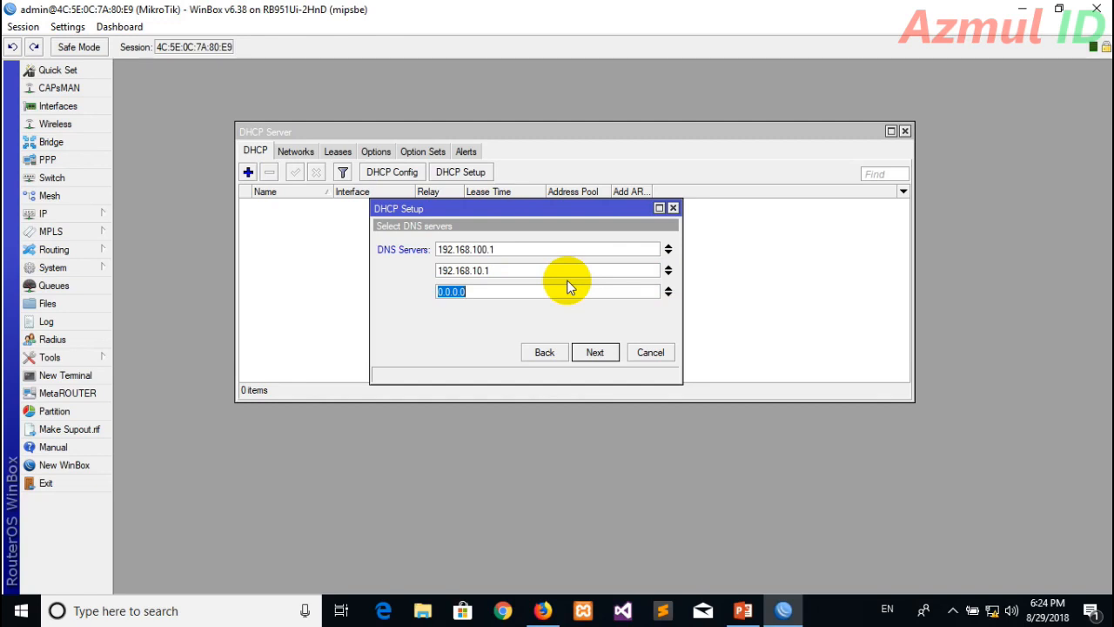
Step: Add 8.8.8.8 and 8.8.4.4 to the DNS servers given out by DHCP, and continue to the lease time
{"action": "type", "text": "8.8.8.8"}
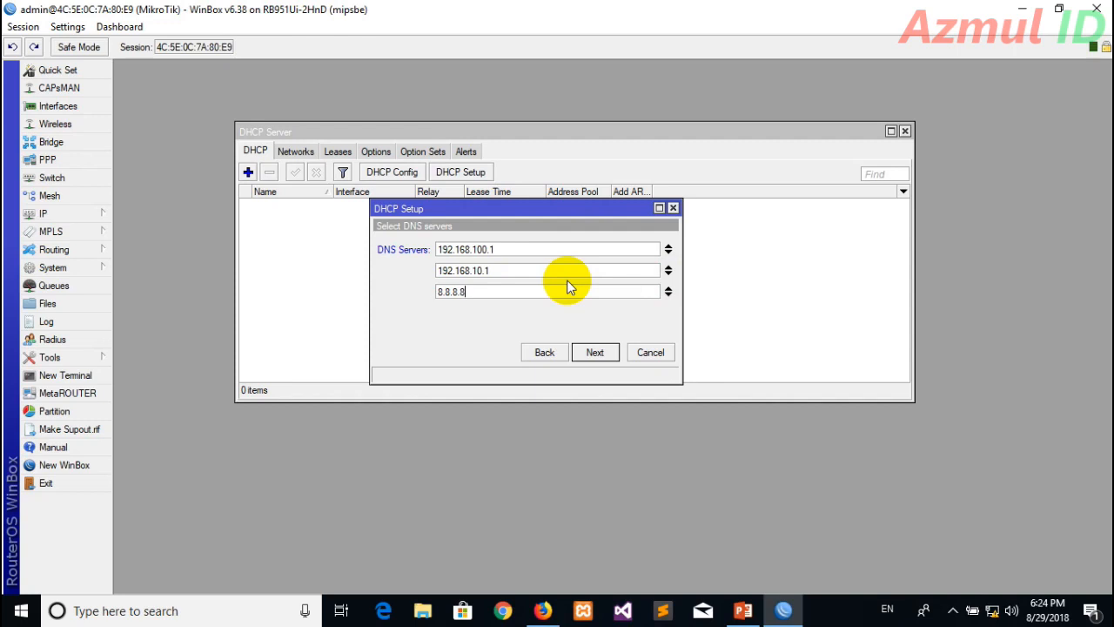
{"action": "left_click", "coordinate": [666, 300]}
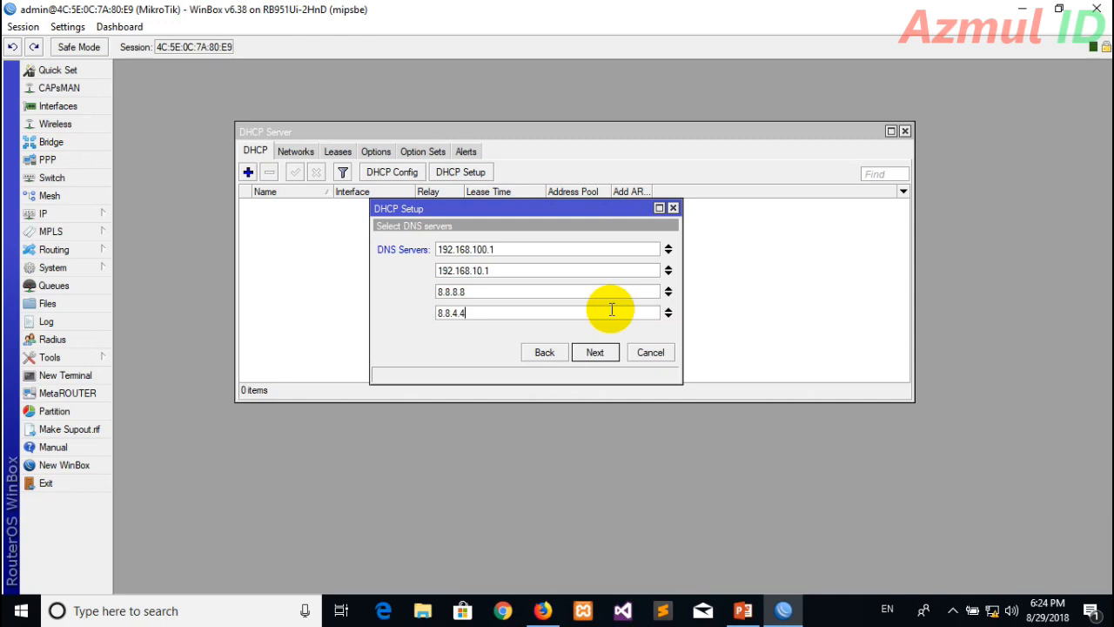
{"action": "left_click", "coordinate": [595, 352]}
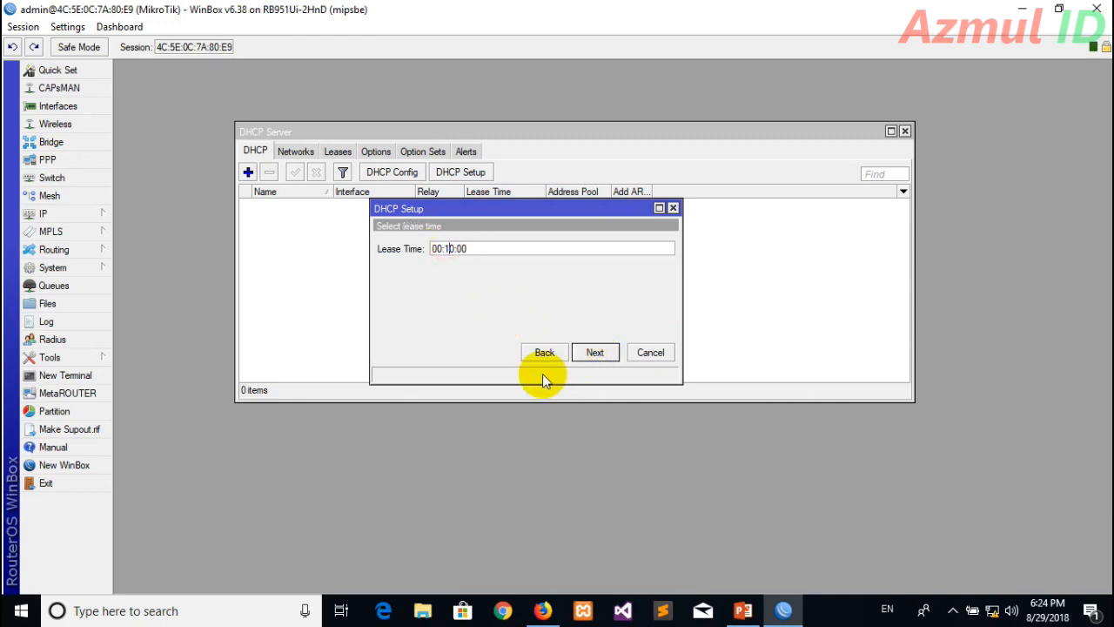
Step: Set the DHCP lease time to 01:00:00, finish the setup and close the DHCP server settings
{"action": "key", "text": "BackSpace"}
{"action": "type", "text": "0"}
{"action": "key", "text": "BackSpace"}
{"action": "type", "text": "1"}
{"action": "left_click", "coordinate": [606, 360]}
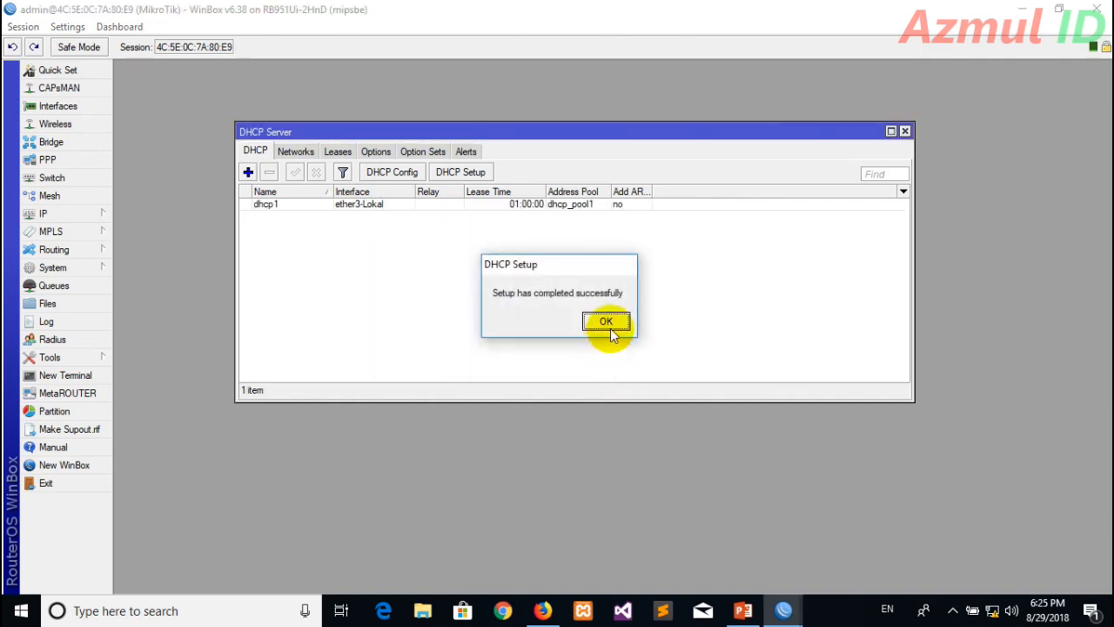
{"action": "left_click", "coordinate": [606, 320]}
{"action": "left_click", "coordinate": [745, 293]}
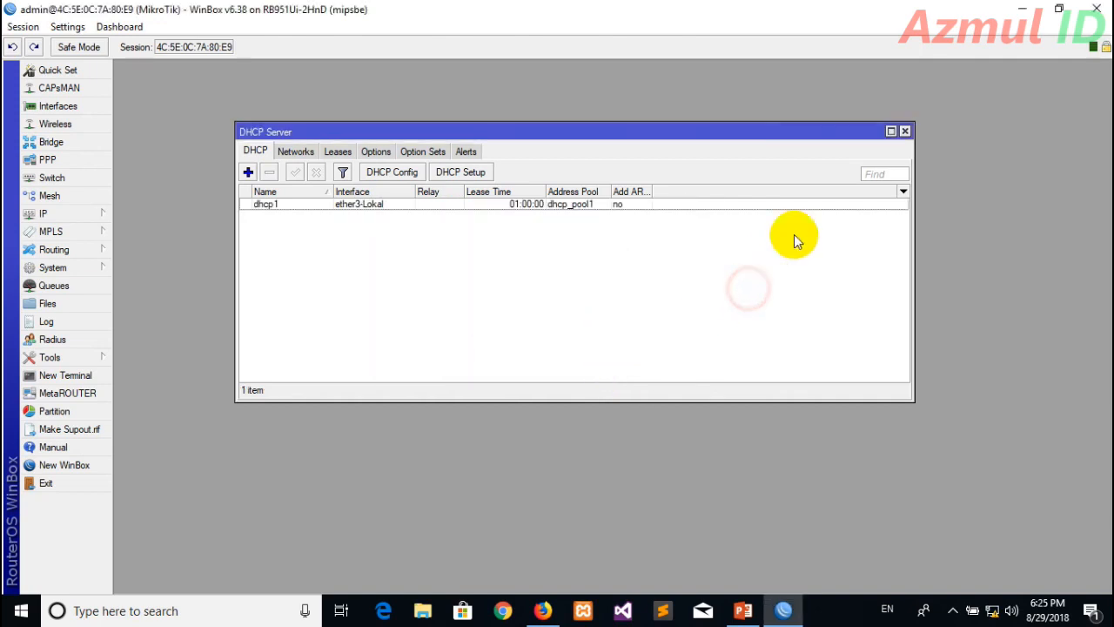
{"action": "left_click", "coordinate": [904, 133]}
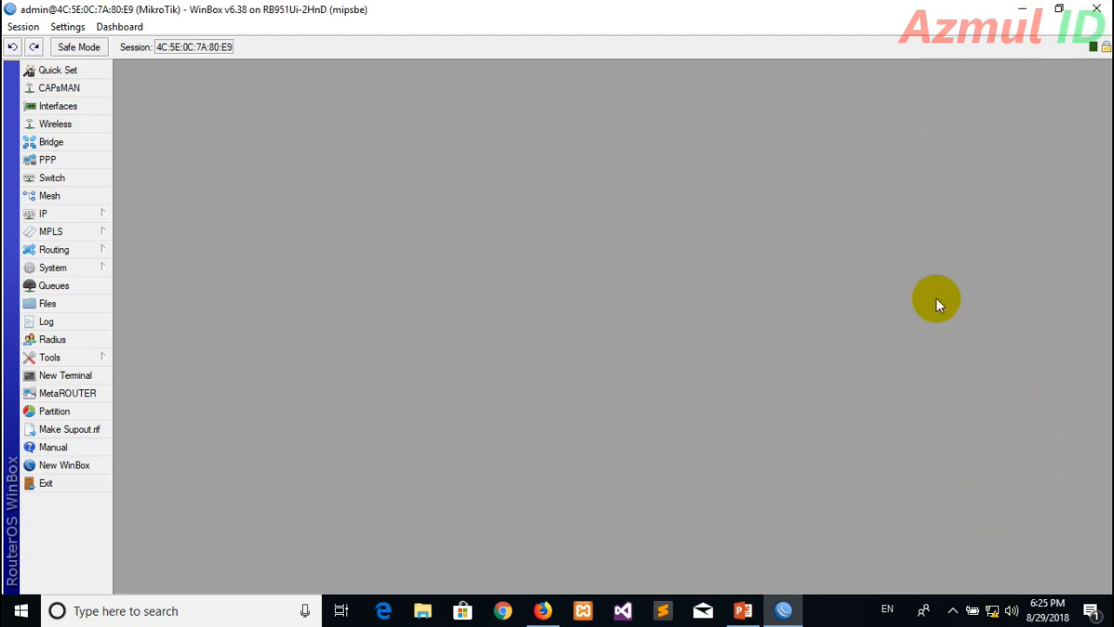
Step: Close the router session and load the Google home page in Firefox in place of the old search results tab
{"action": "left_click", "coordinate": [1091, 7]}
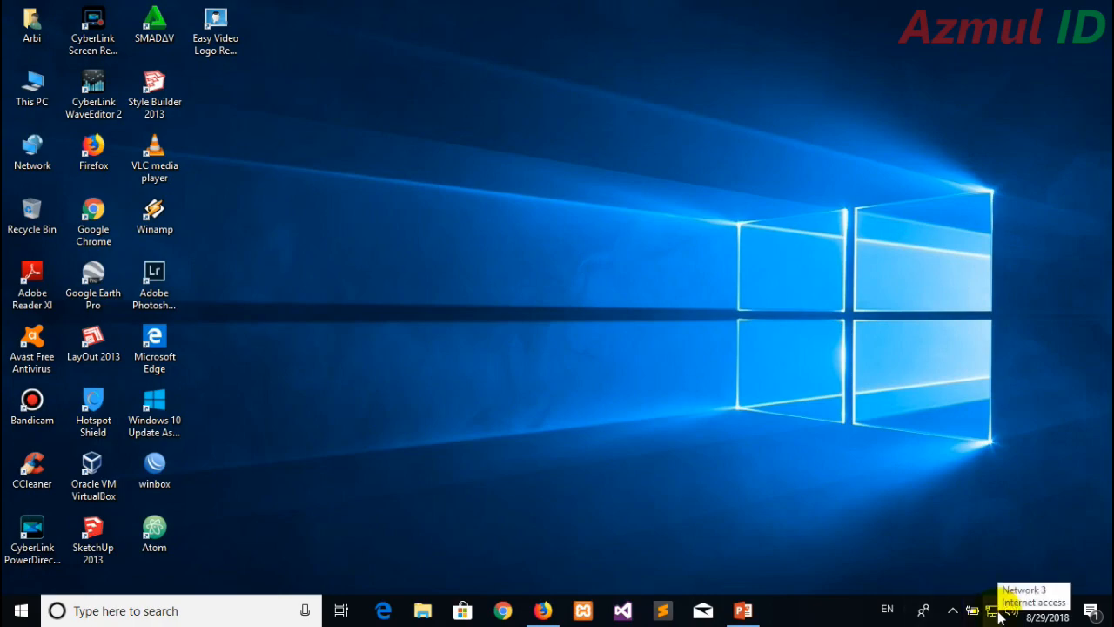
{"action": "left_click", "coordinate": [604, 298]}
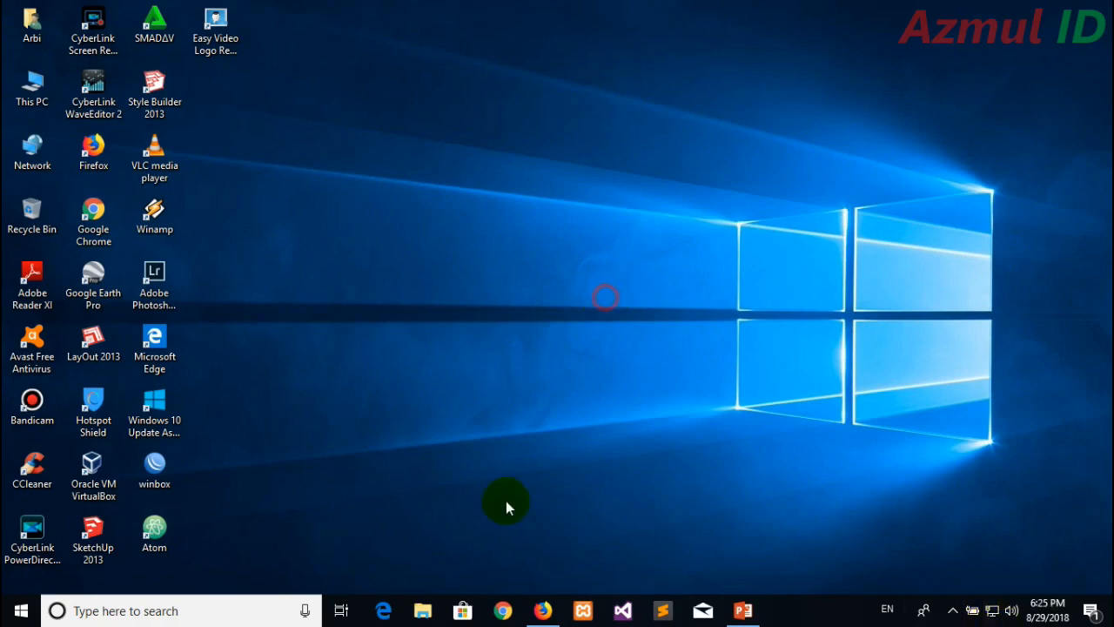
{"action": "left_click", "coordinate": [543, 610]}
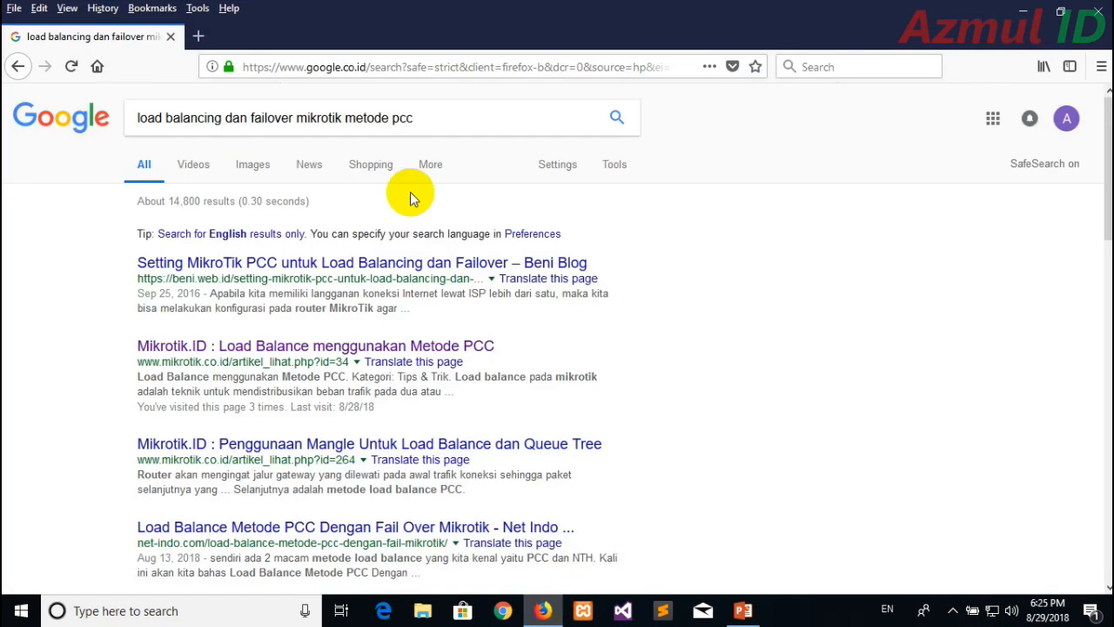
{"action": "left_click", "coordinate": [197, 36]}
{"action": "left_click", "coordinate": [171, 37]}
{"action": "left_click", "coordinate": [838, 68]}
{"action": "key", "text": "Return"}
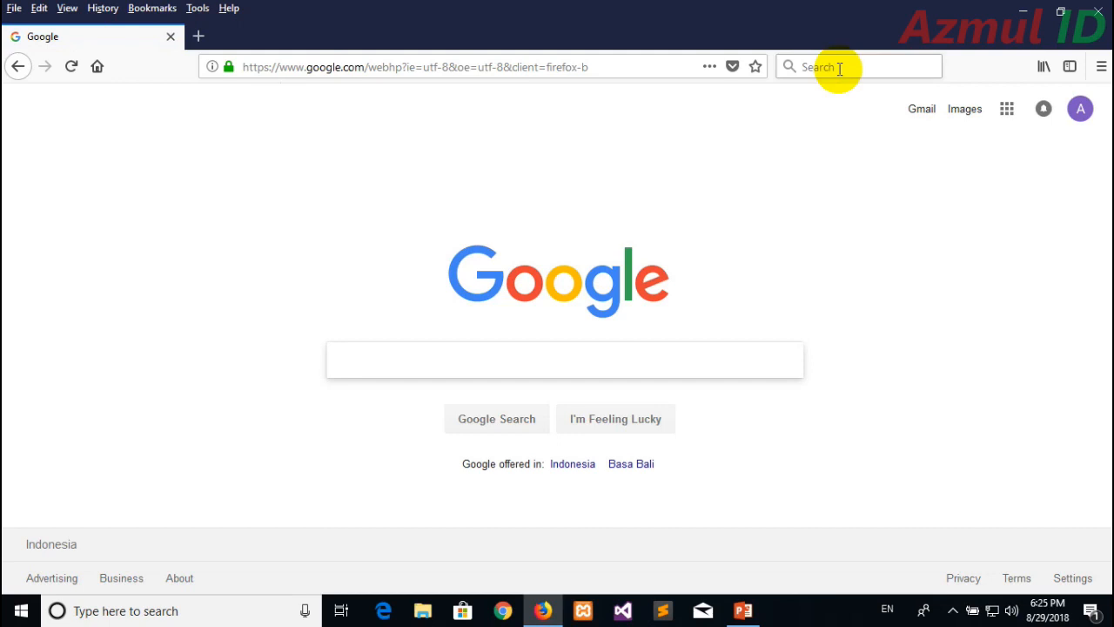
Step: Check the computer's network connections and minimize Firefox
{"action": "left_click", "coordinate": [993, 601]}
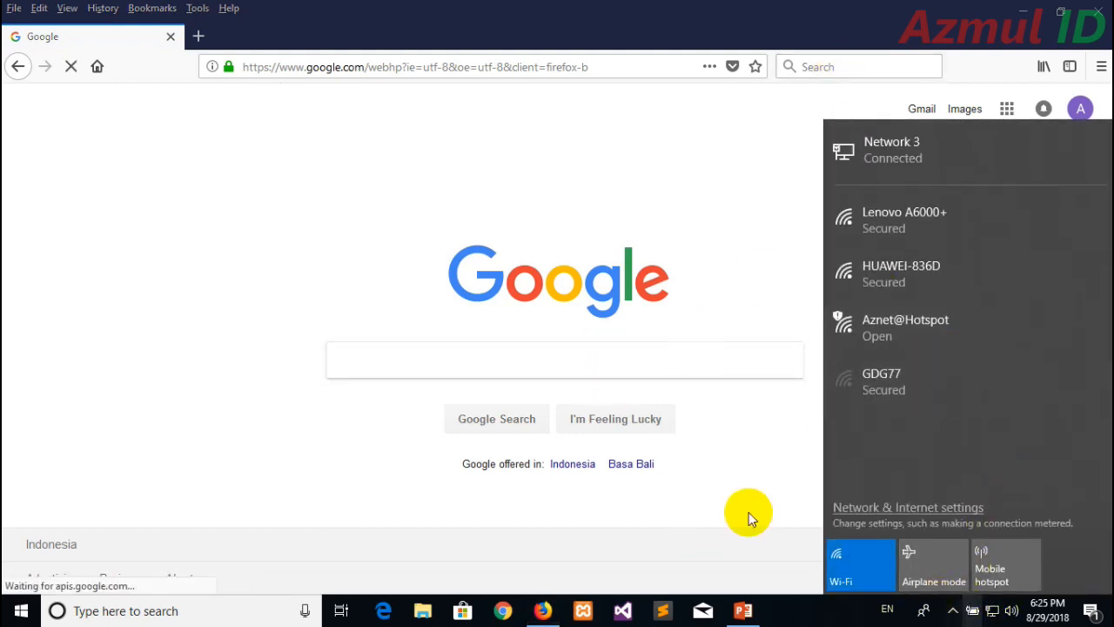
{"action": "left_click", "coordinate": [603, 362]}
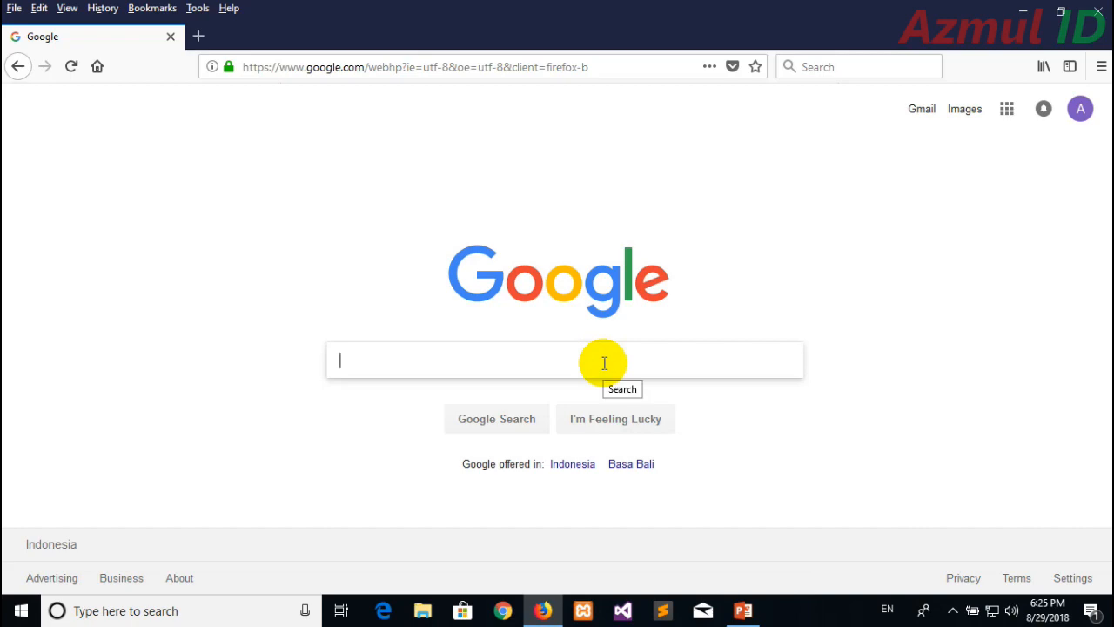
{"action": "left_click", "coordinate": [543, 609]}
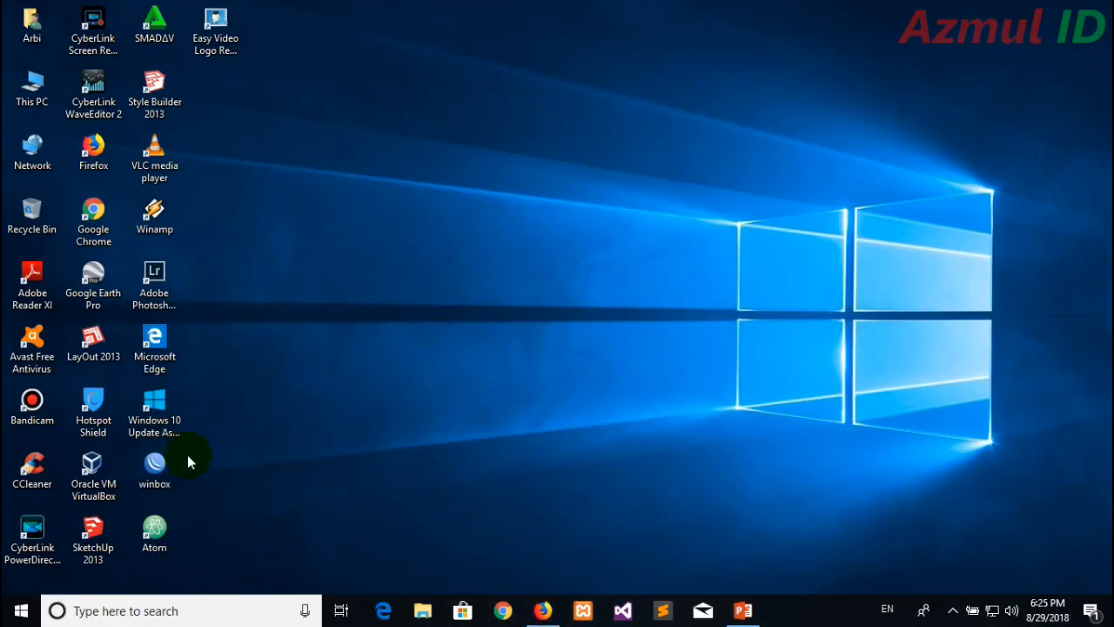
Step: Launch WinBox, reconnect to the router with the admin login and open the interface list
{"action": "double_click", "coordinate": [155, 465]}
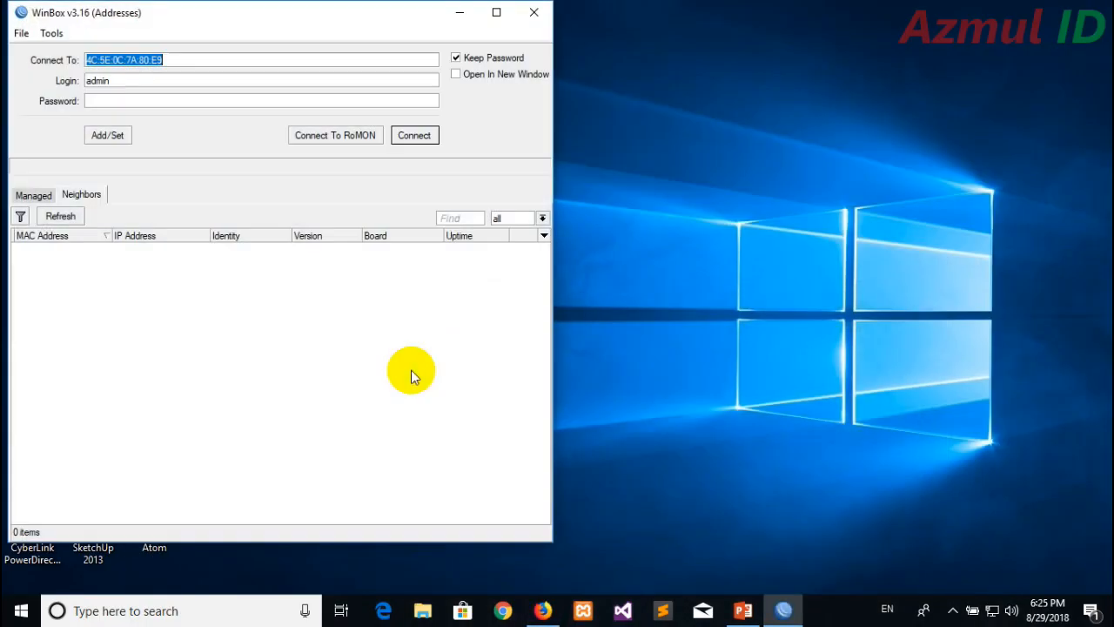
{"action": "left_click", "coordinate": [414, 142]}
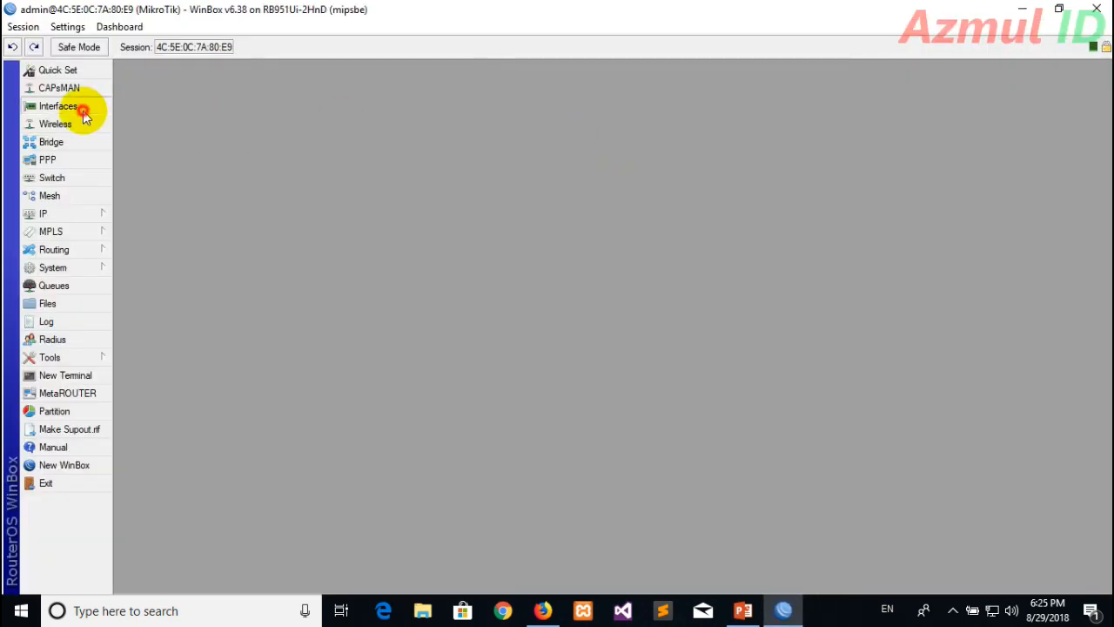
{"action": "left_click", "coordinate": [83, 109]}
Step: Open the details of interfaces ether1-ISP_A and ether2-ISP_B, and close the interface list
{"action": "double_click", "coordinate": [165, 178]}
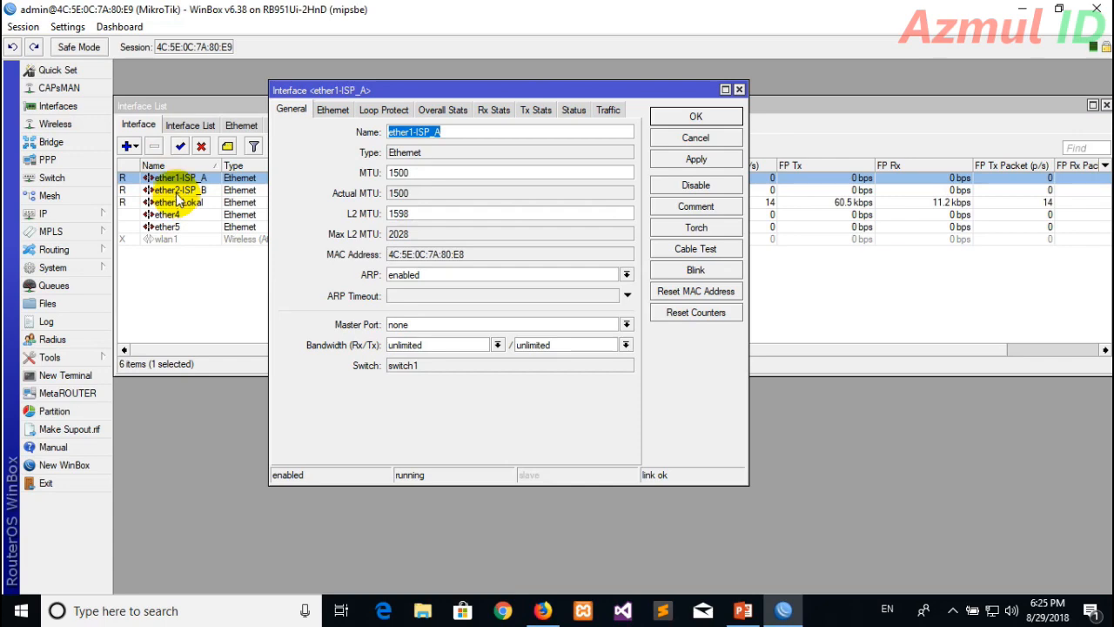
{"action": "double_click", "coordinate": [181, 190]}
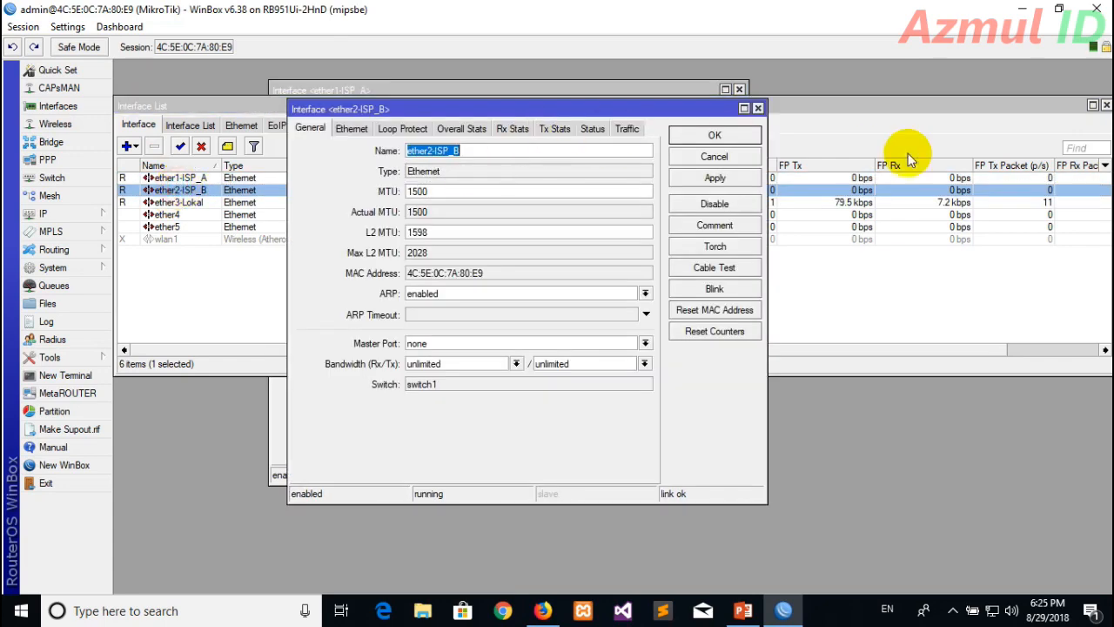
{"action": "left_click", "coordinate": [1106, 105]}
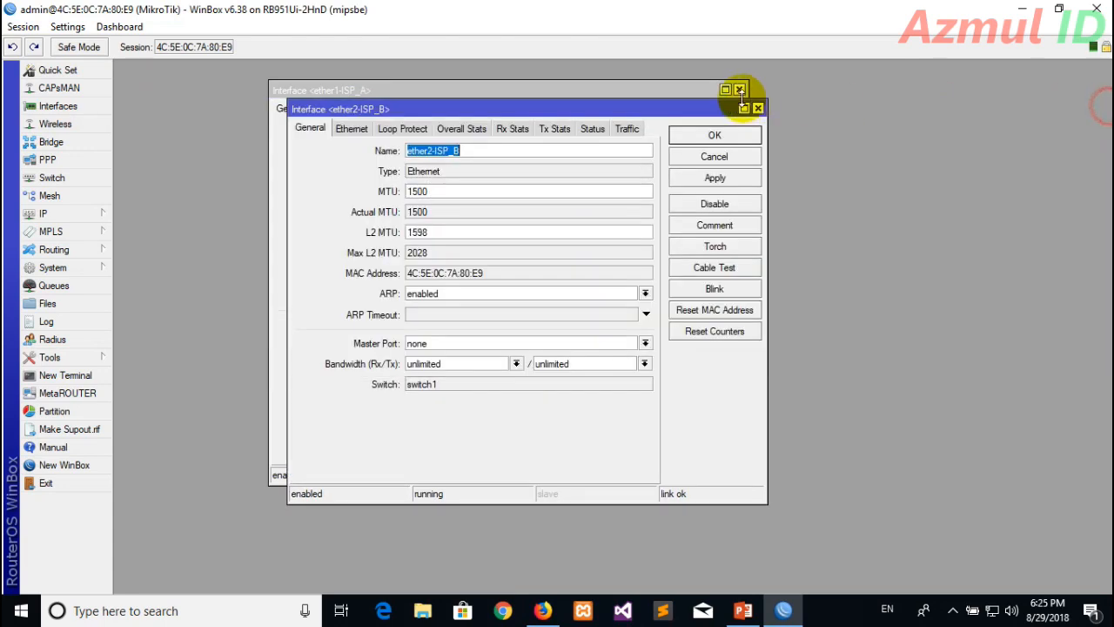
Step: Show the traffic graphs of ether2-ISP_B and arrange the two ISP interface windows side by side
{"action": "left_click", "coordinate": [628, 129]}
{"action": "left_click_drag", "start_coordinate": [609, 109], "coordinate": [864, 88]}
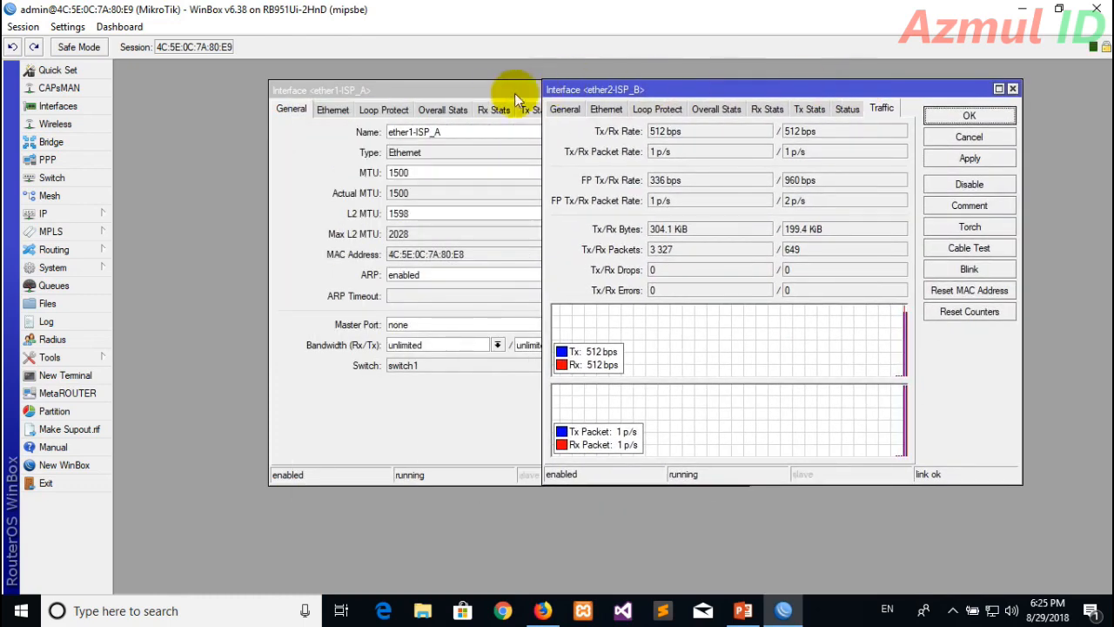
{"action": "left_click_drag", "start_coordinate": [489, 91], "coordinate": [342, 76]}
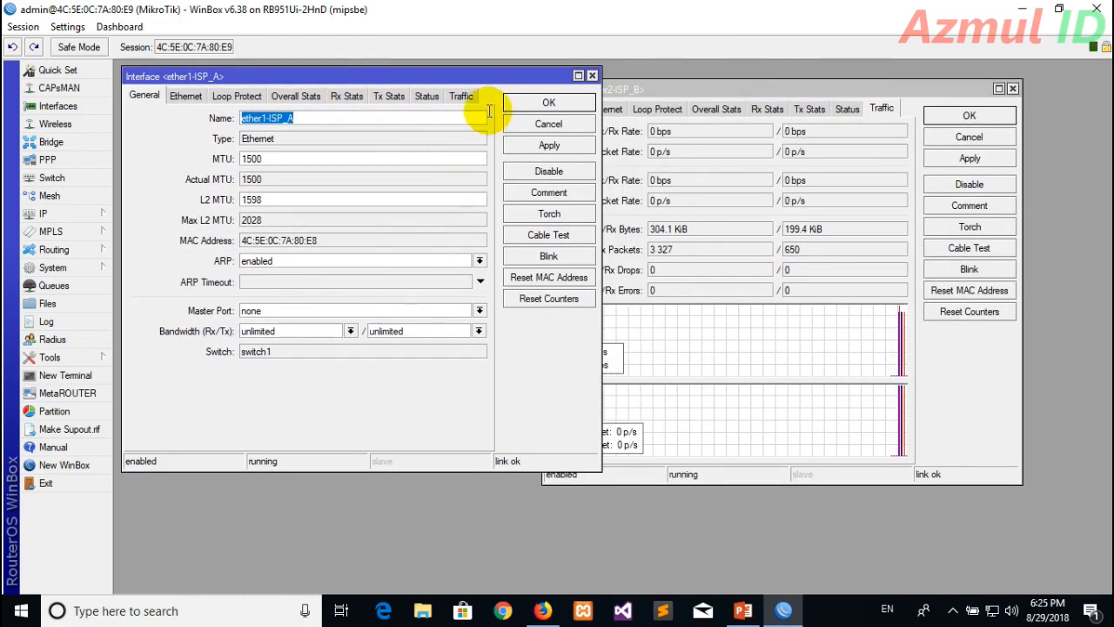
Step: Show the traffic graphs of ether1-ISP_A, narrow both ISP interface windows and place them directly side by side
{"action": "left_click", "coordinate": [462, 98]}
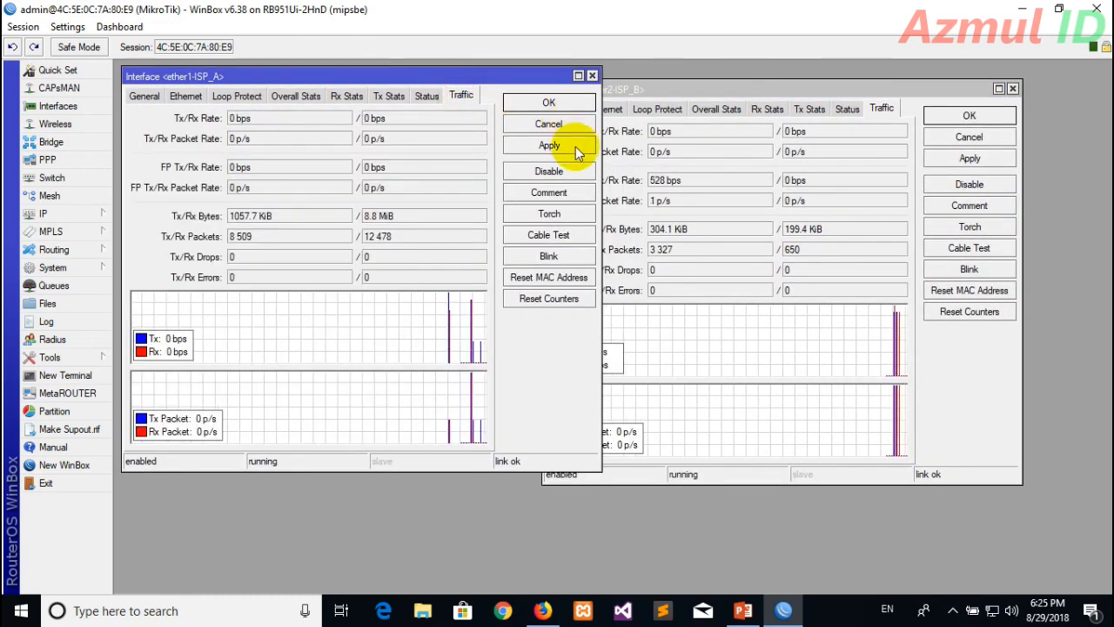
{"action": "left_click_drag", "start_coordinate": [442, 80], "coordinate": [350, 85]}
{"action": "left_click_drag", "start_coordinate": [505, 170], "coordinate": [300, 165]}
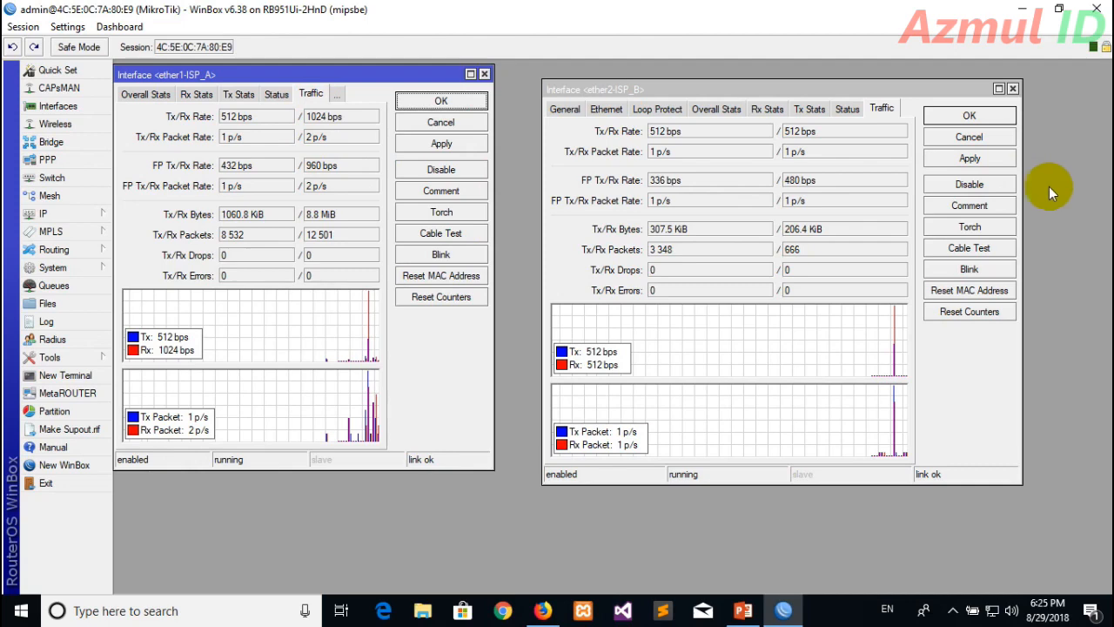
{"action": "left_click_drag", "start_coordinate": [1020, 186], "coordinate": [933, 188]}
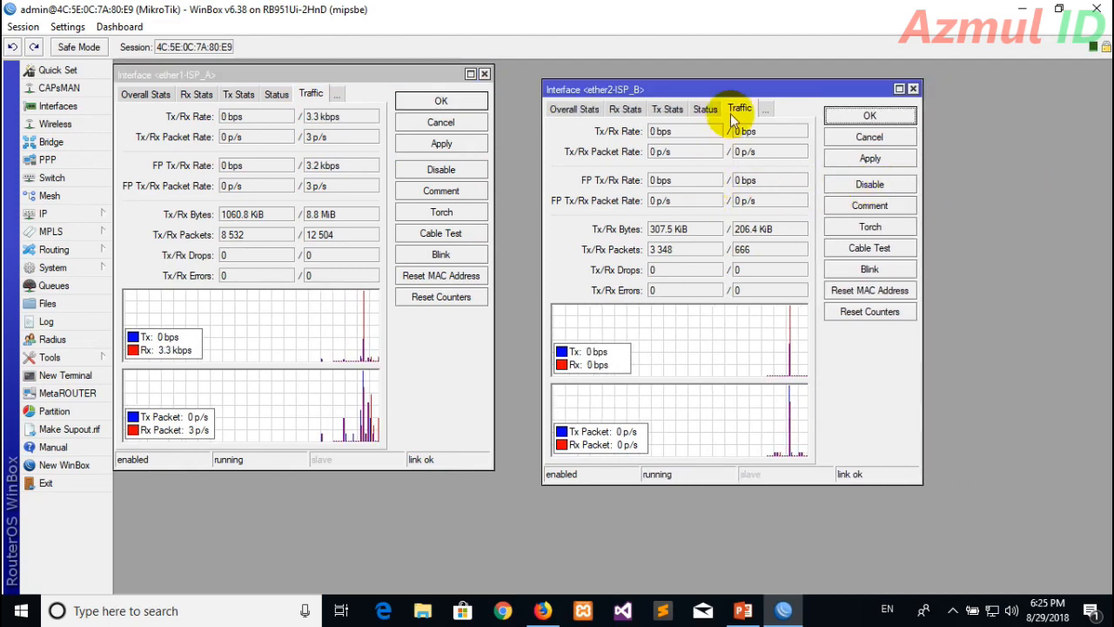
{"action": "left_click_drag", "start_coordinate": [745, 88], "coordinate": [590, 74]}
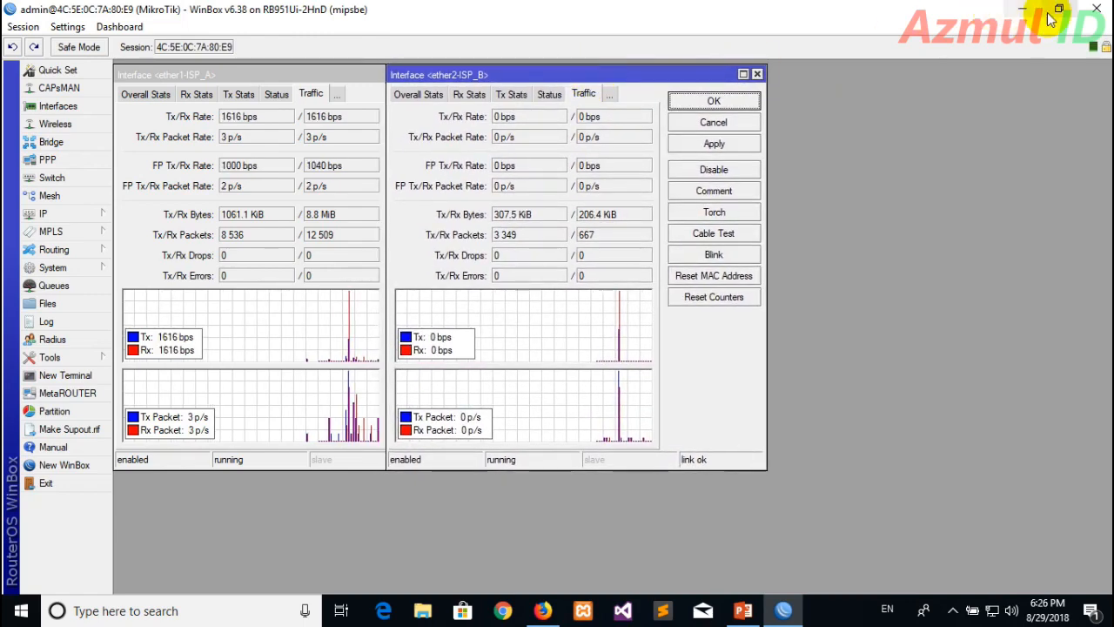
Step: Reduce WinBox from full screen and place it on the right half of the desktop with both ISP traffic windows visible
{"action": "left_click", "coordinate": [1058, 9]}
{"action": "left_click_drag", "start_coordinate": [522, 14], "coordinate": [1019, 20]}
{"action": "left_click_drag", "start_coordinate": [753, 83], "coordinate": [727, 83]}
{"action": "left_click_drag", "start_coordinate": [1001, 87], "coordinate": [960, 84]}
{"action": "left_click", "coordinate": [813, 87]}
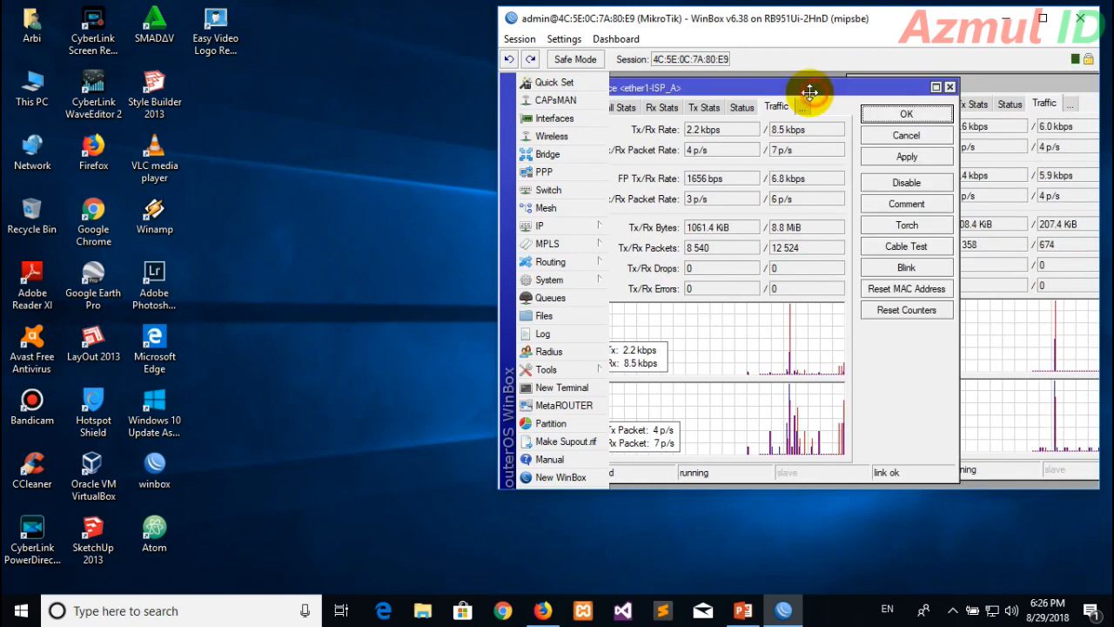
{"action": "left_click", "coordinate": [1007, 95]}
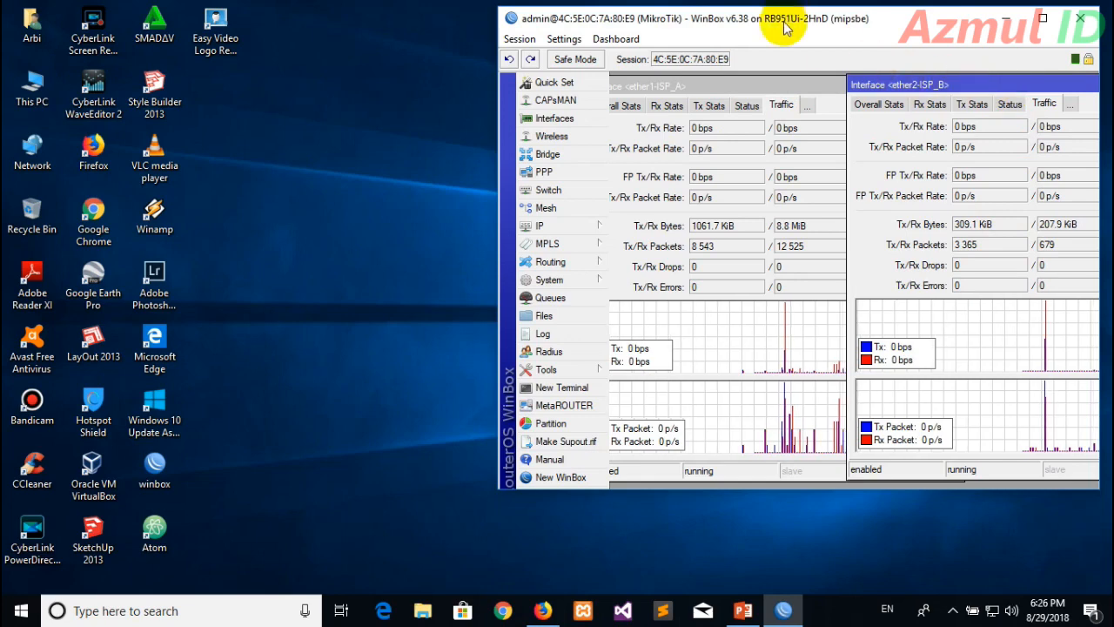
{"action": "left_click_drag", "start_coordinate": [786, 19], "coordinate": [765, 20]}
{"action": "left_click_drag", "start_coordinate": [1079, 159], "coordinate": [1099, 143]}
{"action": "left_click_drag", "start_coordinate": [778, 19], "coordinate": [800, 29]}
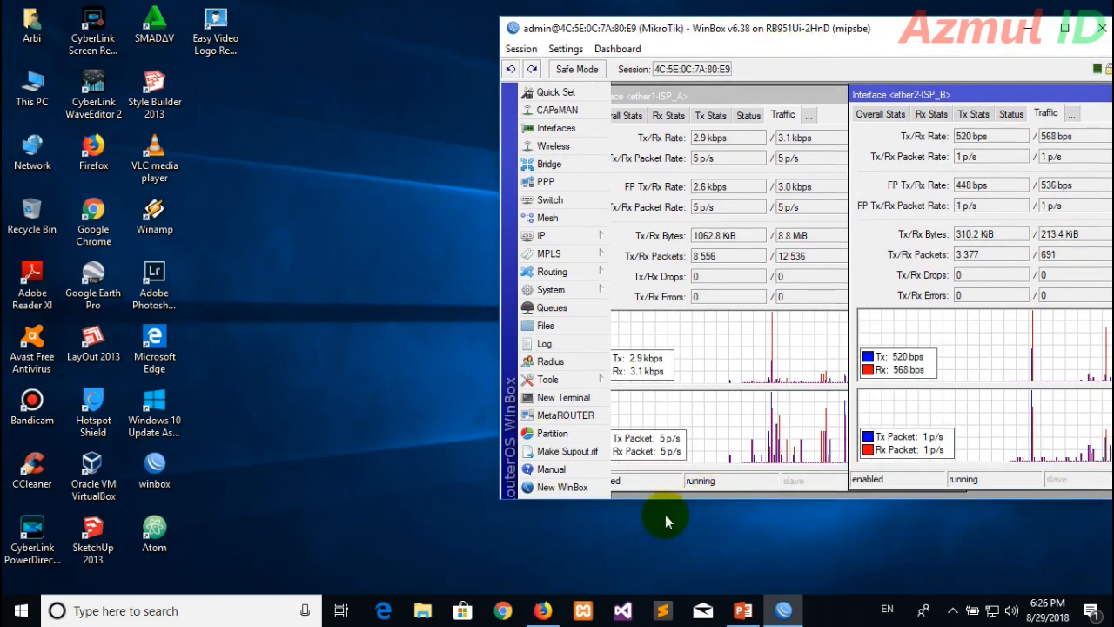
Step: Switch to Firefox, search Google for "speedtest" and open the Speedtest by Ookla site
{"action": "left_click", "coordinate": [542, 610]}
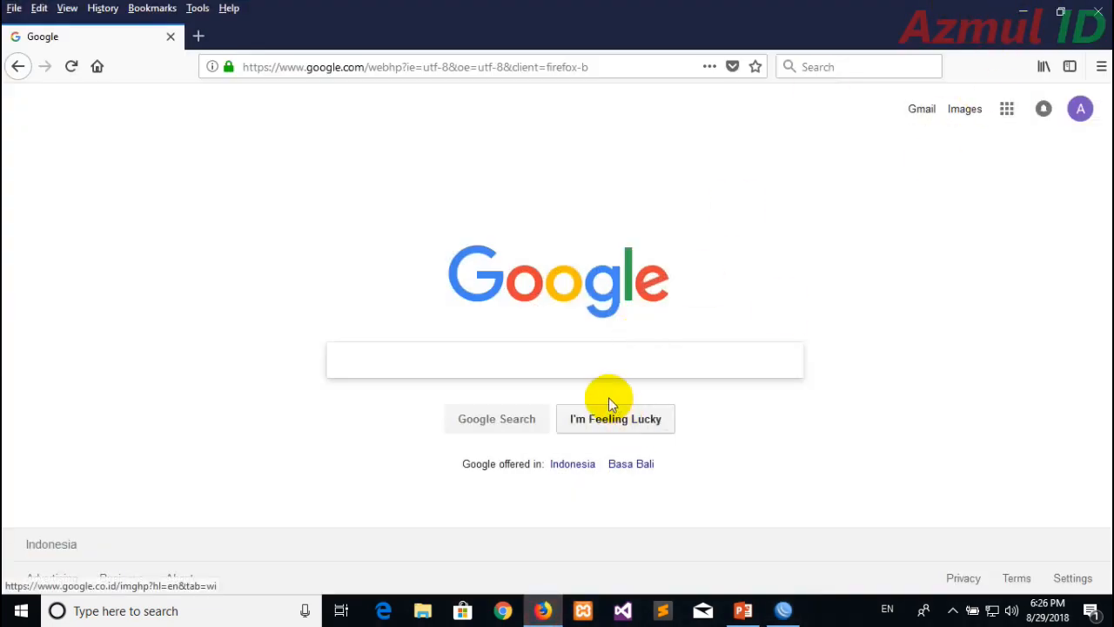
{"action": "left_click", "coordinate": [619, 360]}
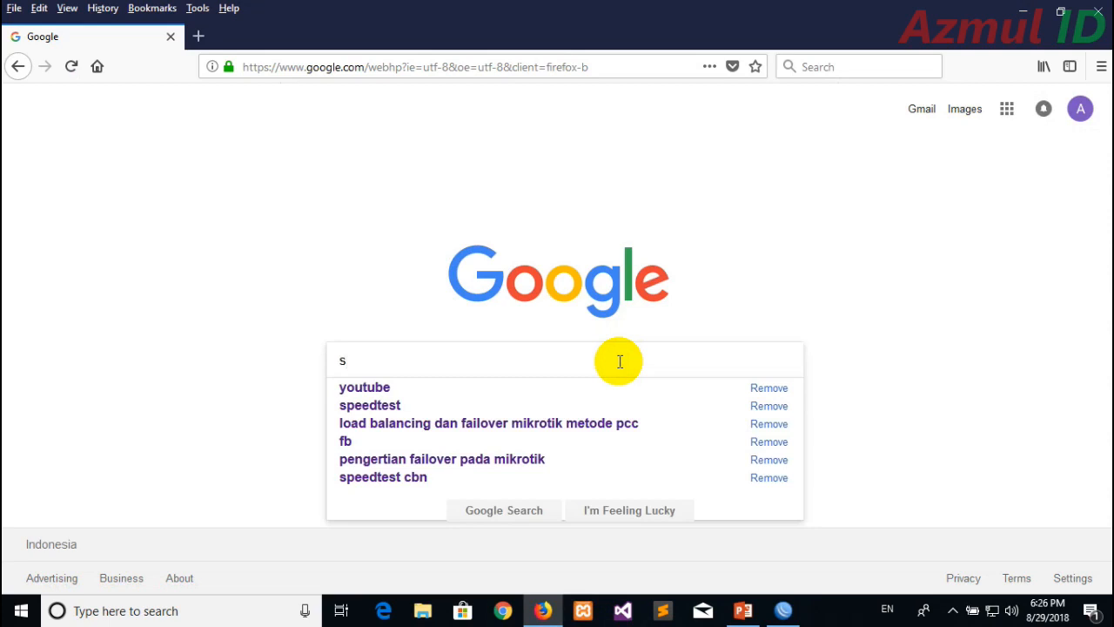
{"action": "type", "text": "speedtest"}
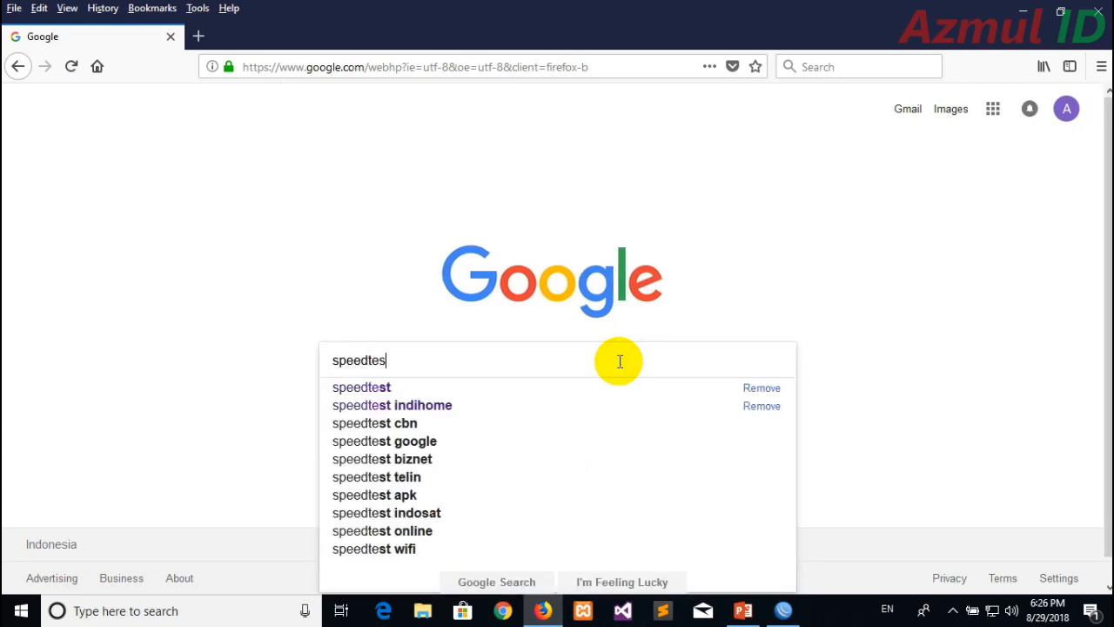
{"action": "key", "text": "Return"}
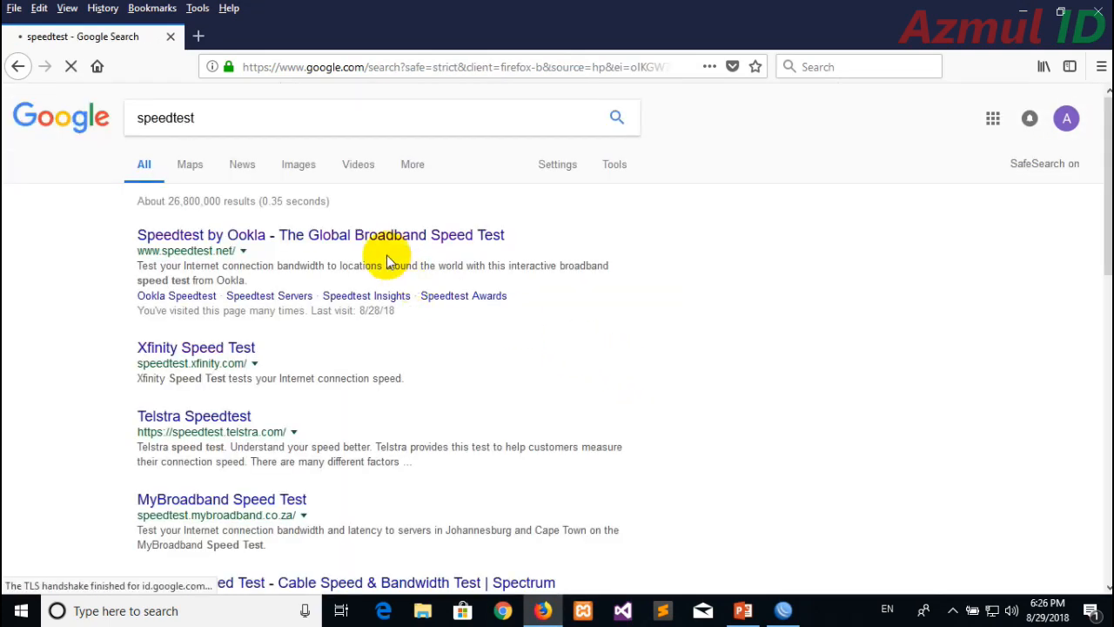
{"action": "left_click", "coordinate": [384, 241]}
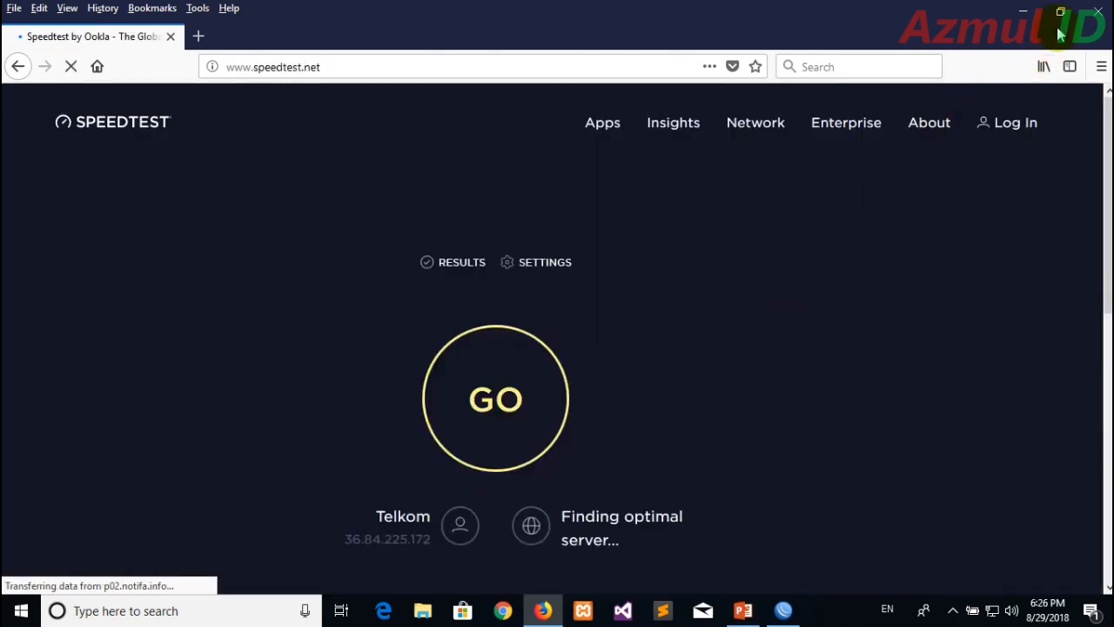
Step: Reduce Firefox to sit beside the WinBox traffic graphs and run a speed test on speedtest.net
{"action": "left_click", "coordinate": [1060, 13]}
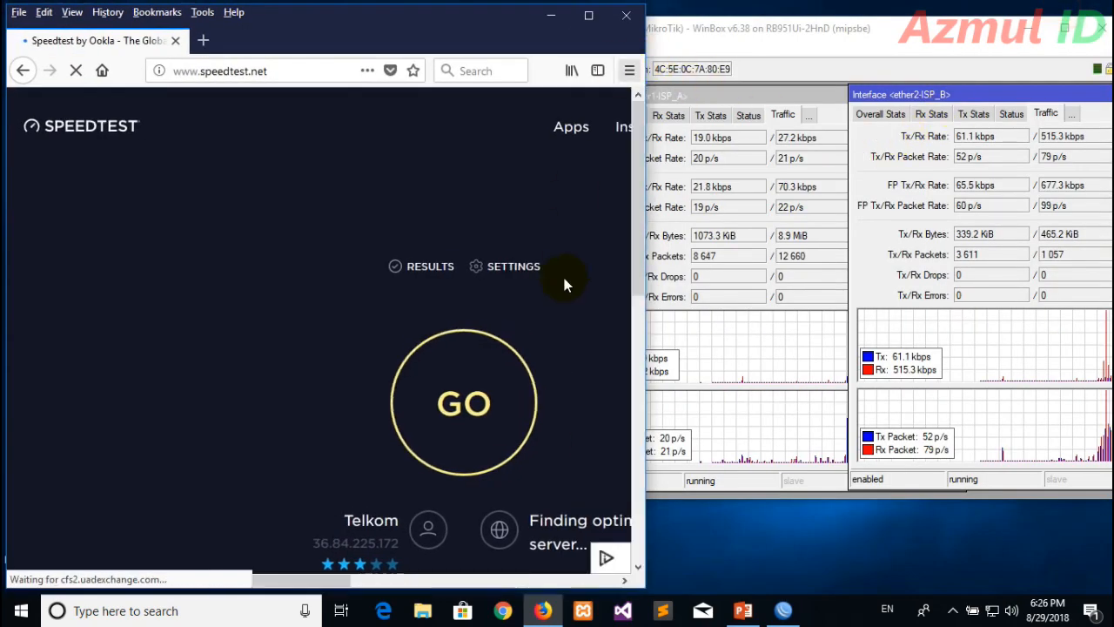
{"action": "scroll", "coordinate": [640, 260], "scroll_direction": "down", "scroll_amount": 4}
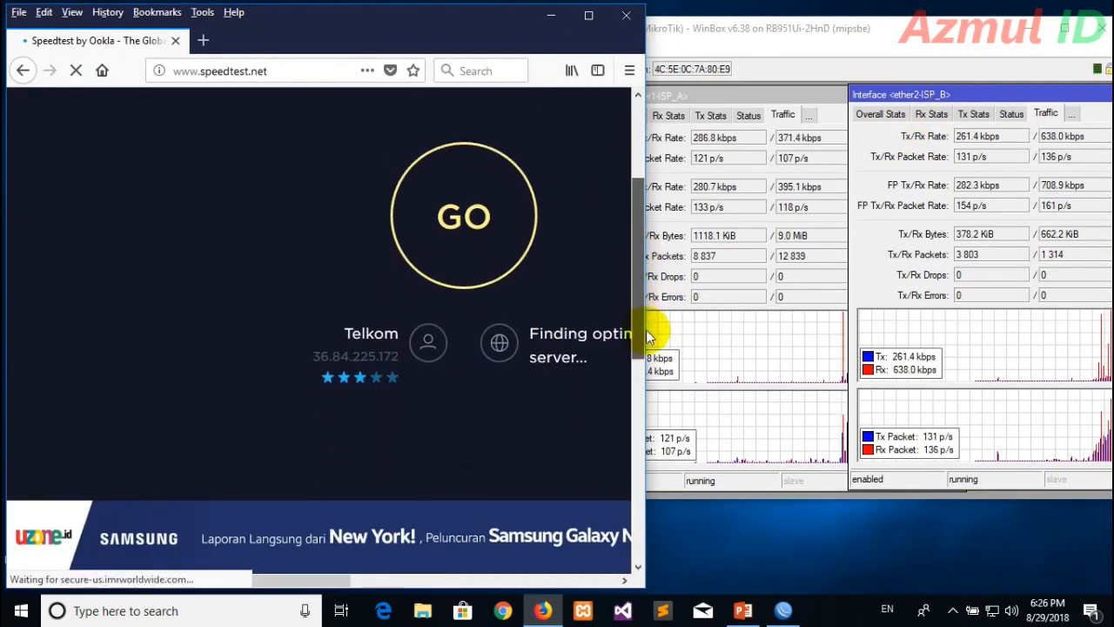
{"action": "left_click_drag", "start_coordinate": [303, 585], "coordinate": [400, 581]}
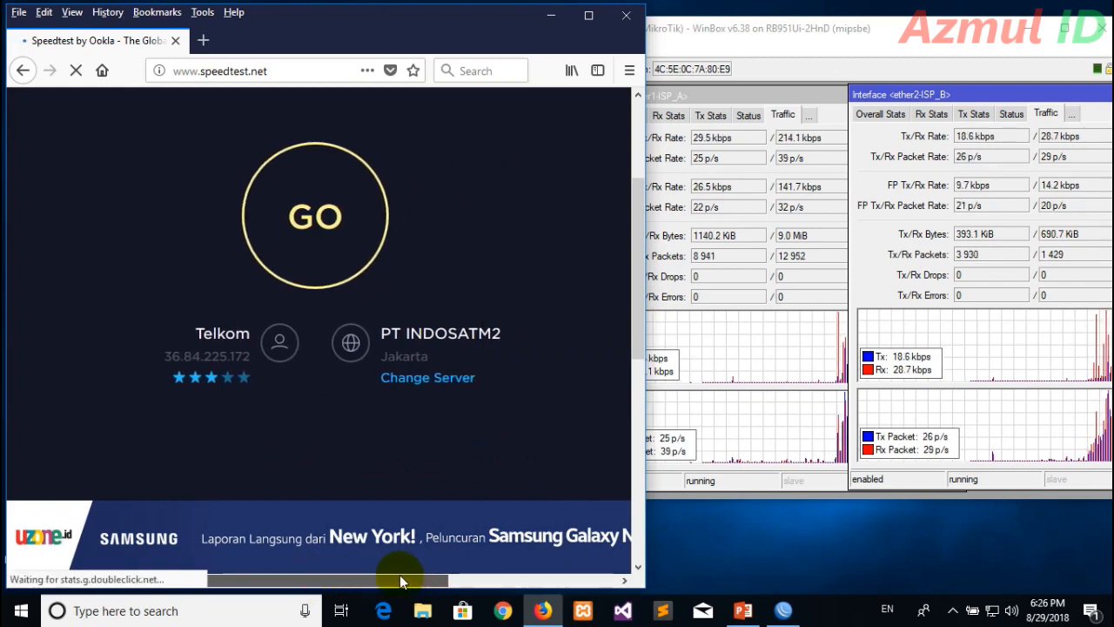
{"action": "left_click_drag", "start_coordinate": [641, 269], "coordinate": [642, 240]}
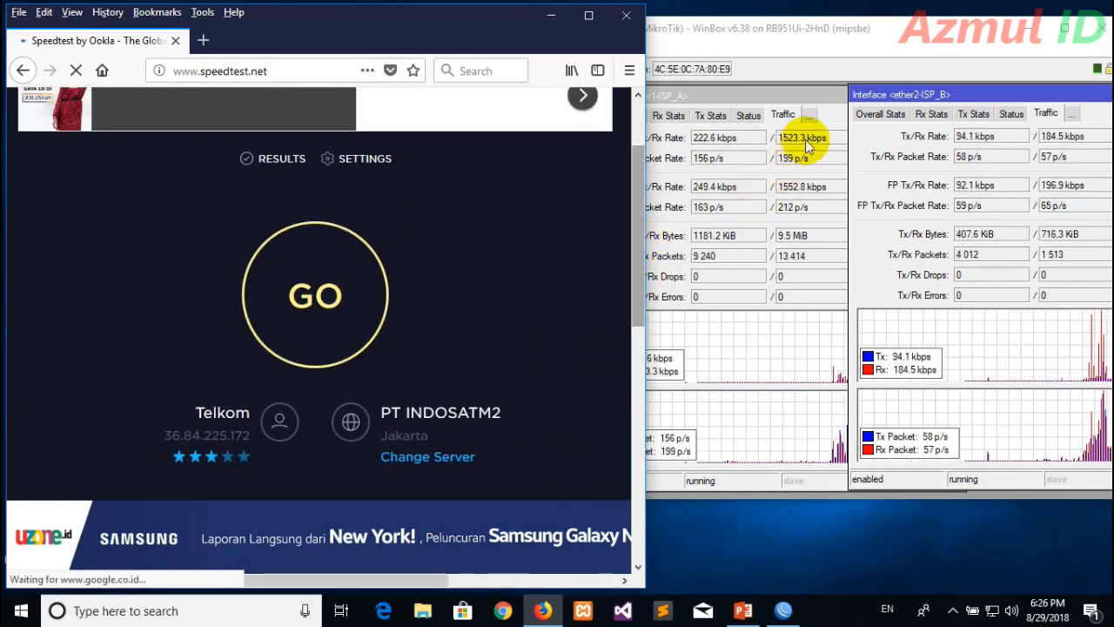
{"action": "left_click", "coordinate": [336, 324]}
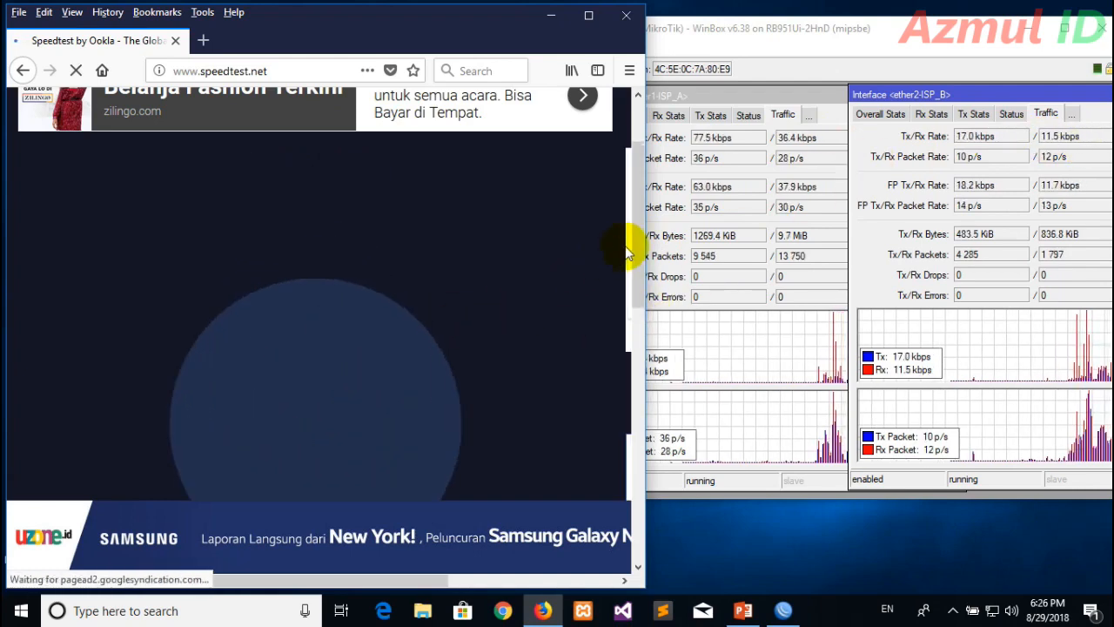
{"action": "left_click_drag", "start_coordinate": [640, 248], "coordinate": [632, 269]}
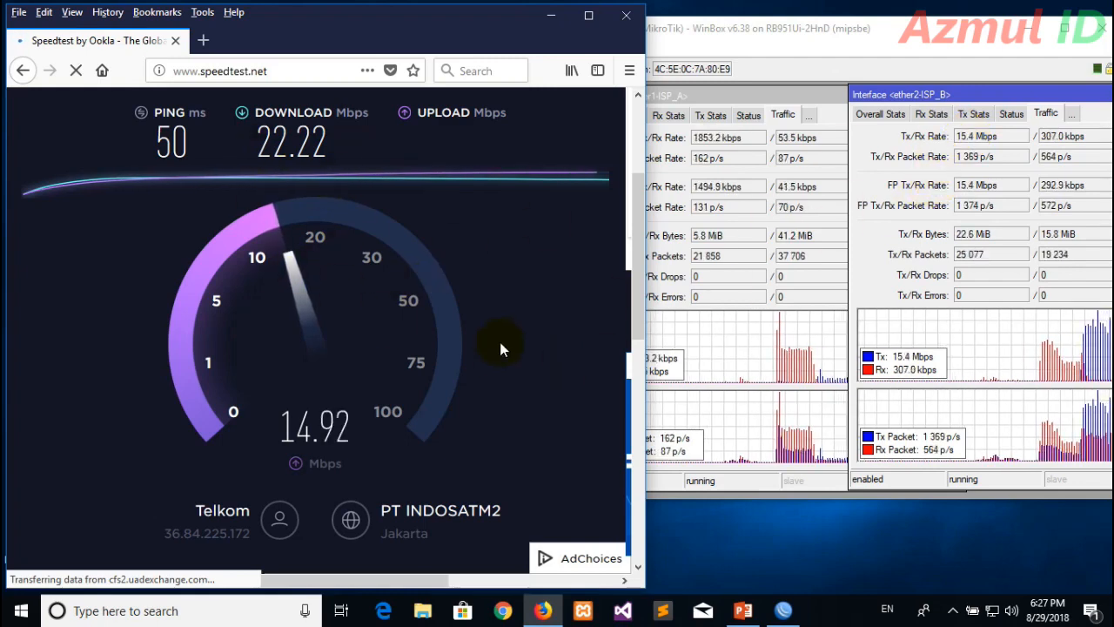
Step: Review the ping, download and upload results and run the speed test a second time
{"action": "scroll", "coordinate": [504, 319], "scroll_direction": "up", "scroll_amount": 4}
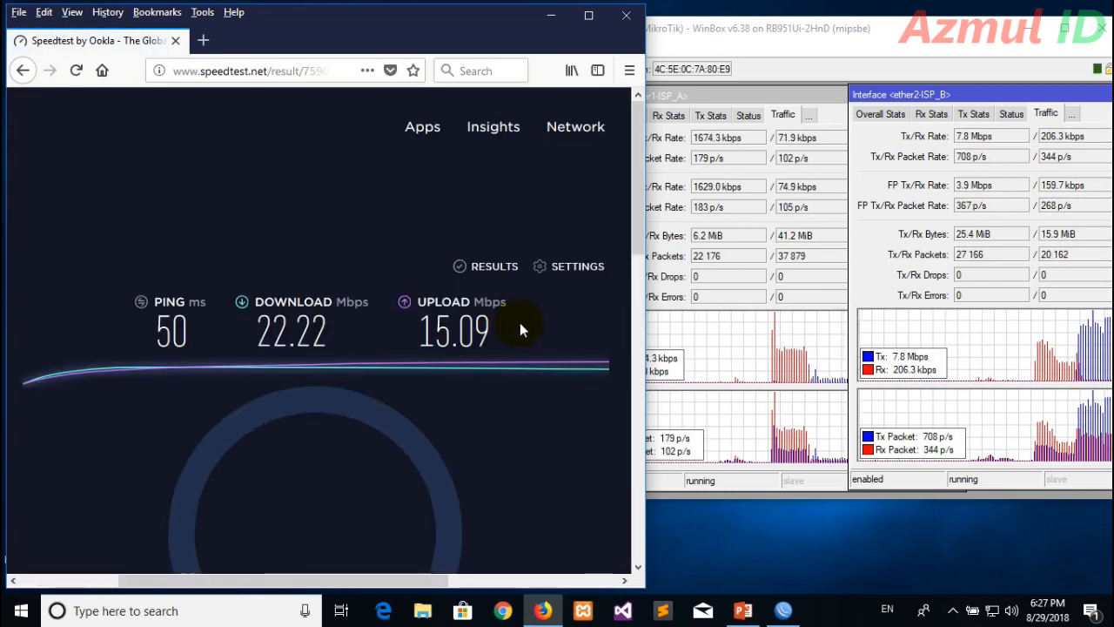
{"action": "scroll", "coordinate": [525, 323], "scroll_direction": "down", "scroll_amount": 4}
{"action": "scroll", "coordinate": [525, 323], "scroll_direction": "up", "scroll_amount": 2}
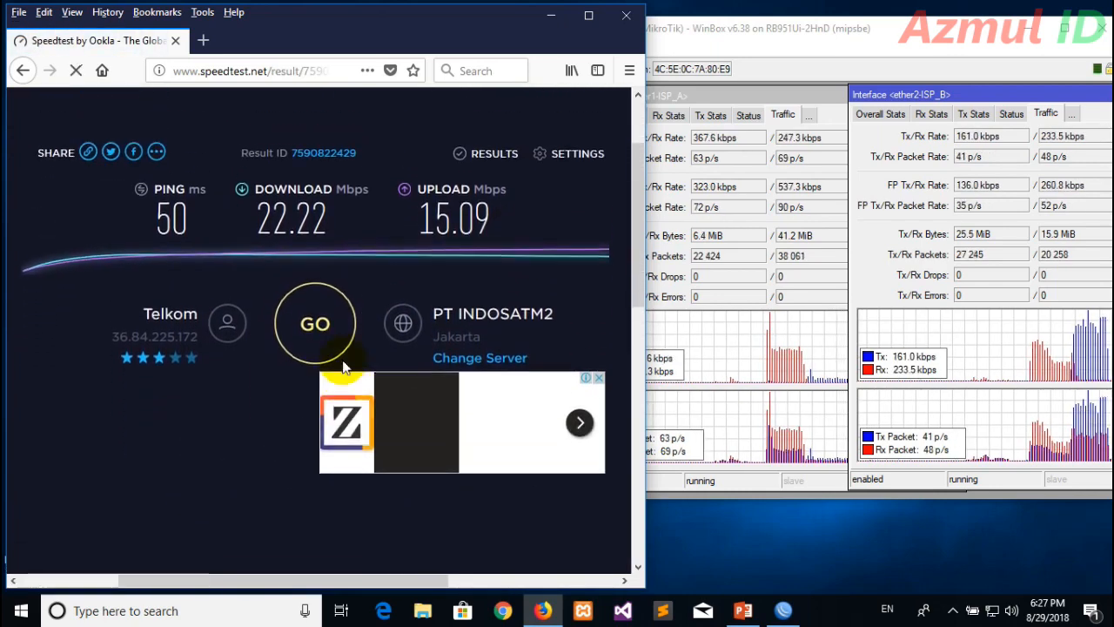
{"action": "left_click", "coordinate": [319, 362]}
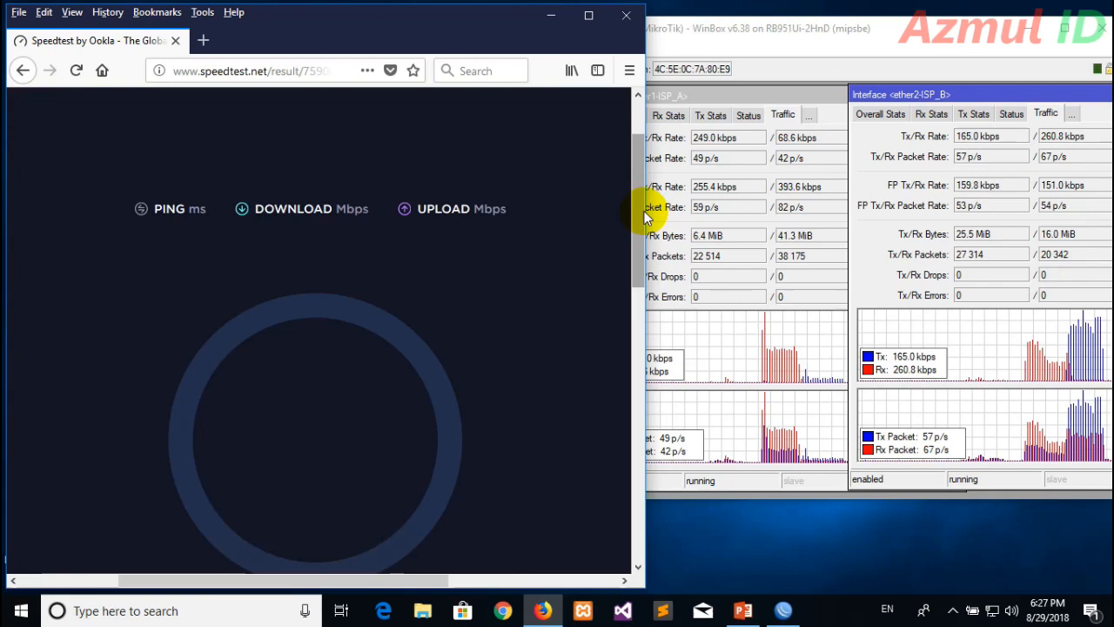
{"action": "scroll", "coordinate": [640, 226], "scroll_direction": "down", "scroll_amount": 2}
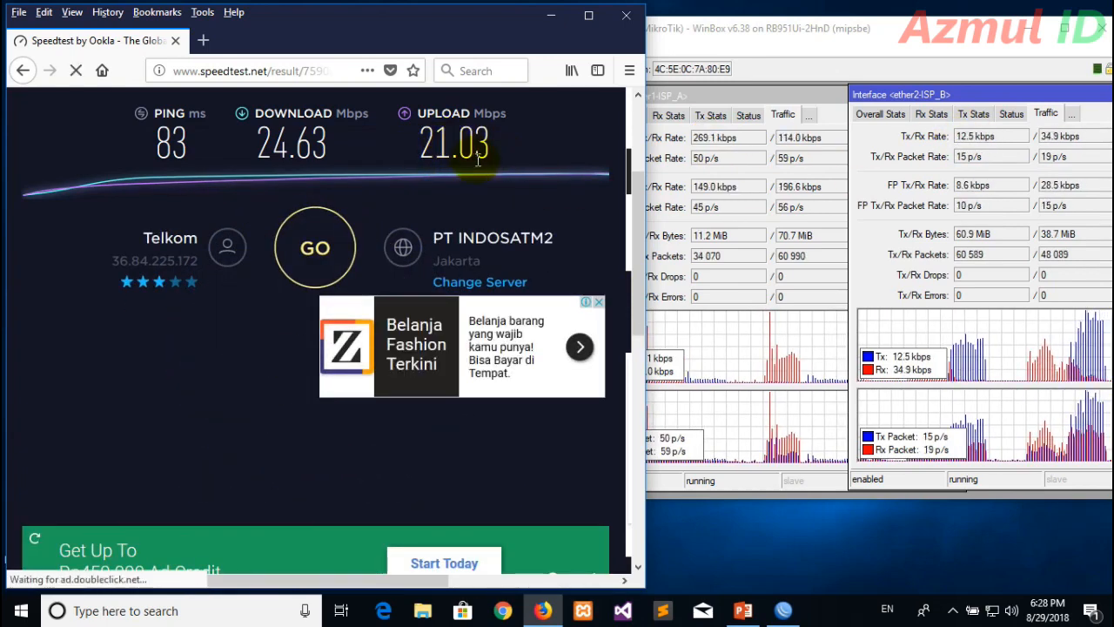
Step: Maximize Firefox with Google loaded in a new tab, and glance at the ISP traffic in WinBox
{"action": "left_click", "coordinate": [203, 40]}
{"action": "left_click", "coordinate": [588, 18]}
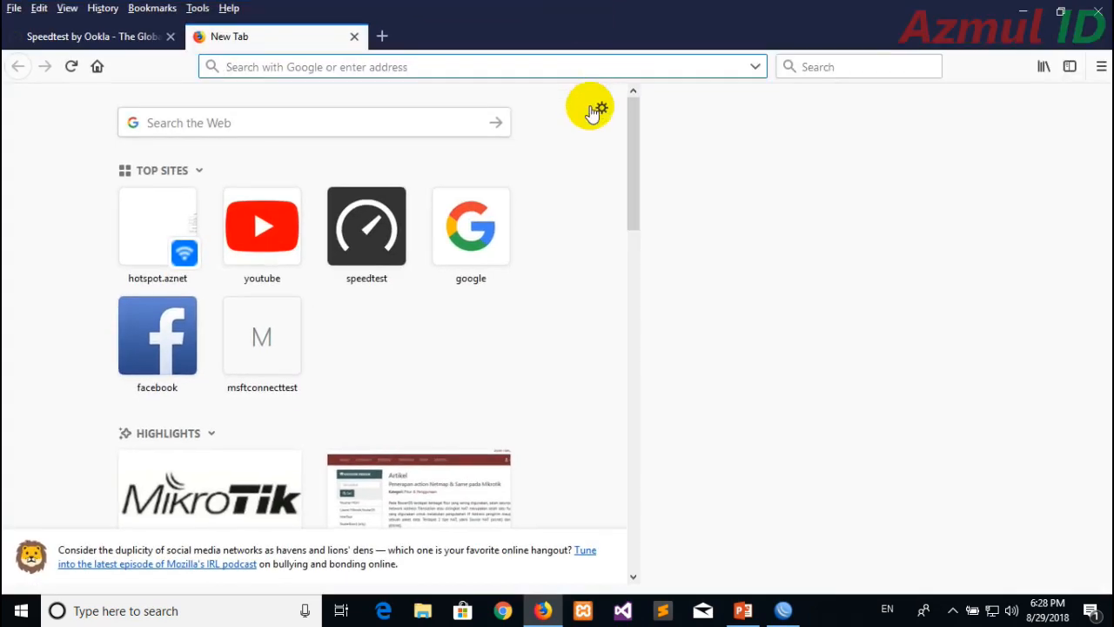
{"action": "left_click", "coordinate": [866, 67]}
{"action": "key", "text": "Return"}
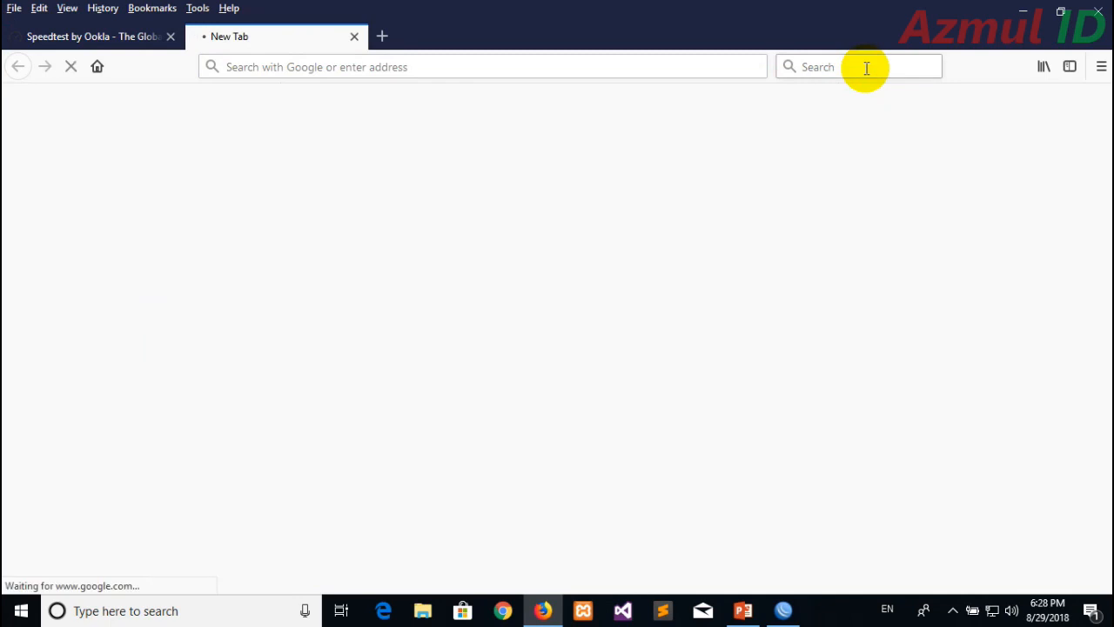
{"action": "left_click", "coordinate": [783, 611]}
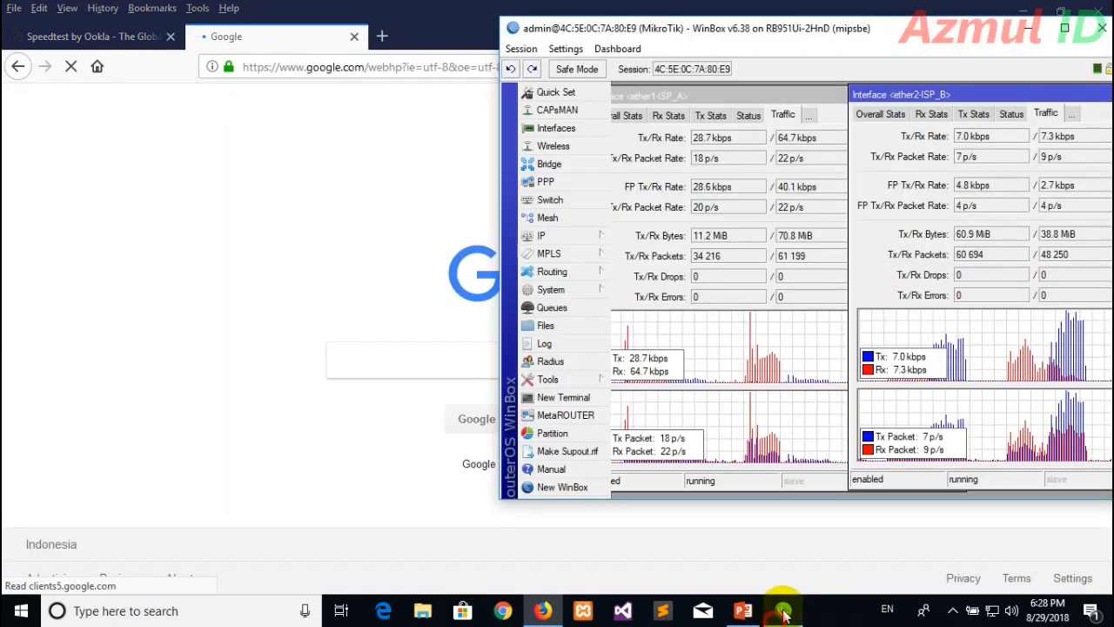
{"action": "left_click", "coordinate": [265, 44]}
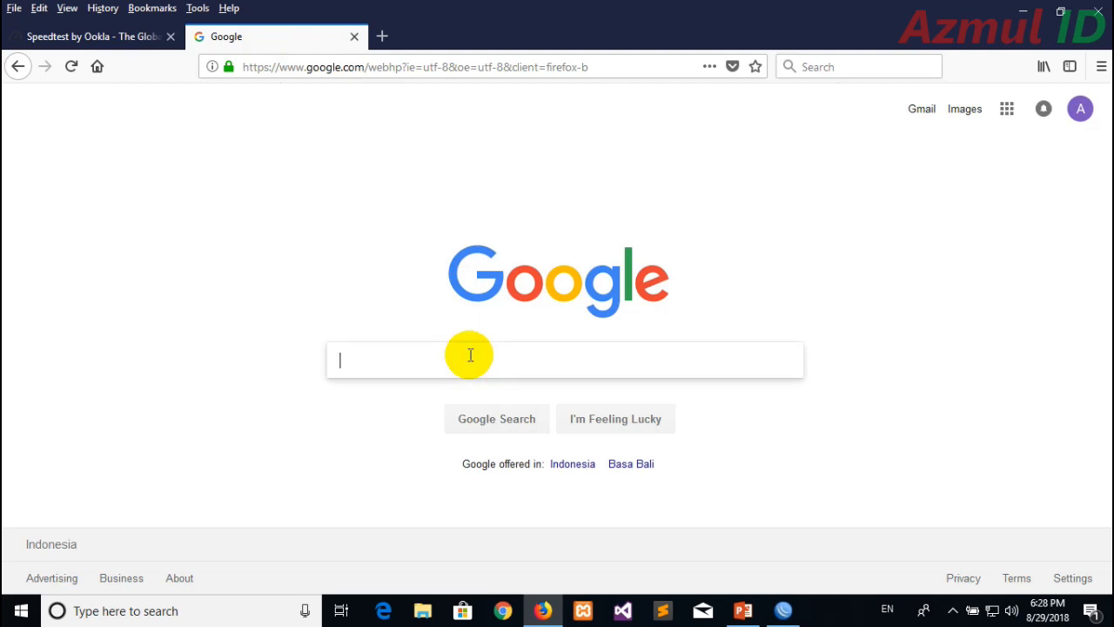
Step: Search Google for "youtube" and open the YouTube site from the results
{"action": "left_click", "coordinate": [470, 355]}
{"action": "type", "text": "youtube"}
{"action": "key", "text": "Return"}
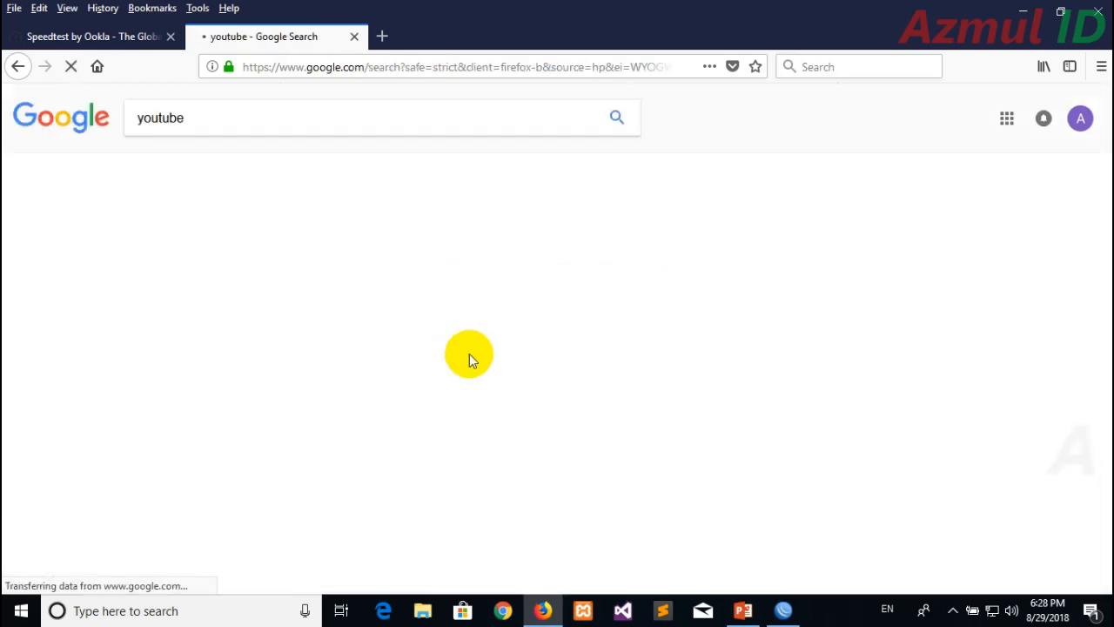
{"action": "left_click", "coordinate": [181, 246]}
{"action": "mouse_move", "coordinate": [638, 9]}
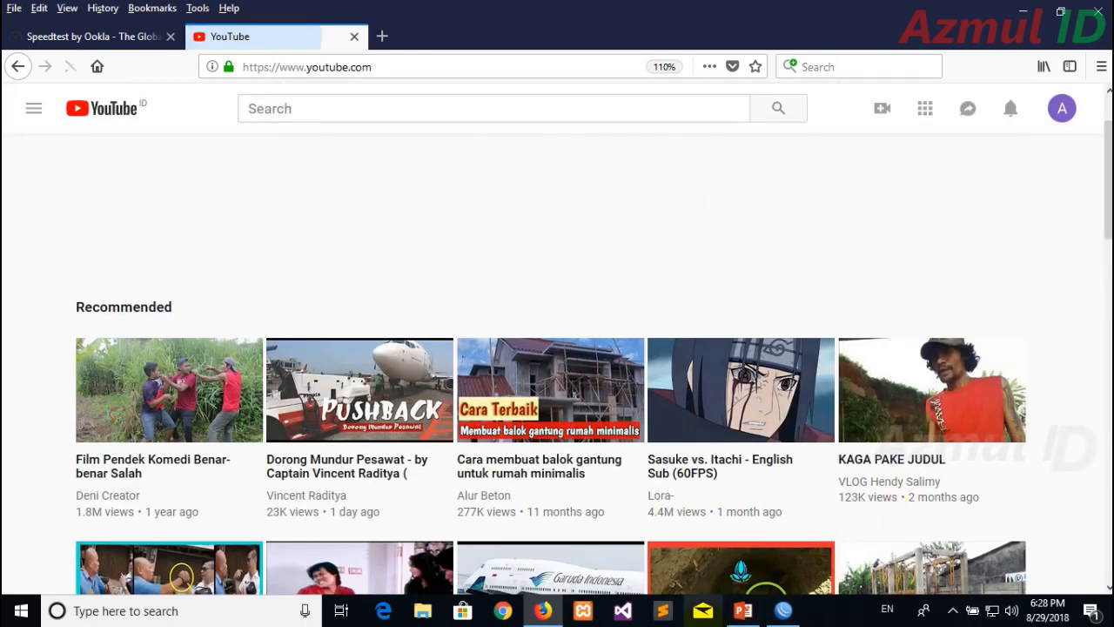
Step: Play the video "Film Pendek Komedi Benar-benar Salah" on YouTube and compare the traffic of both ISP interfaces in WinBox
{"action": "left_click", "coordinate": [783, 610]}
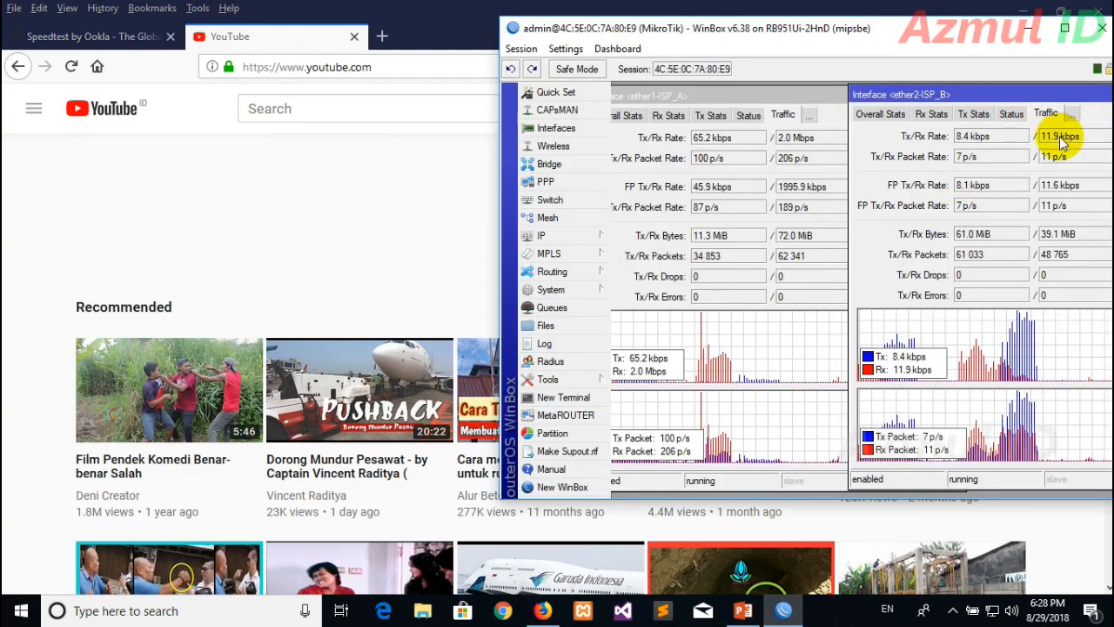
{"action": "left_click", "coordinate": [285, 43]}
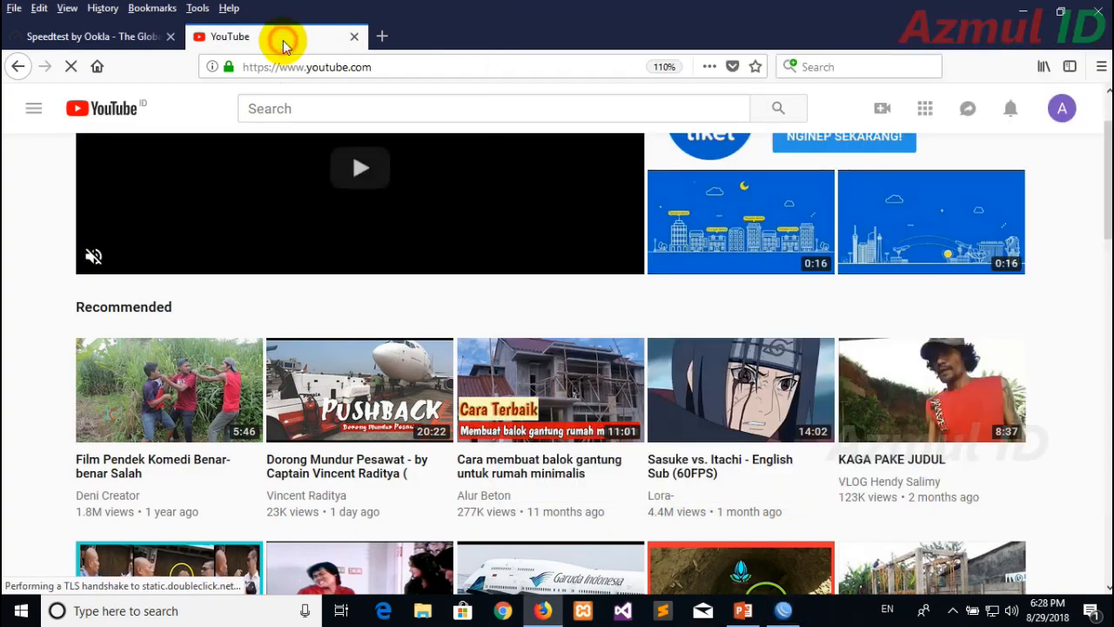
{"action": "scroll", "coordinate": [870, 224], "scroll_direction": "down", "scroll_amount": 2}
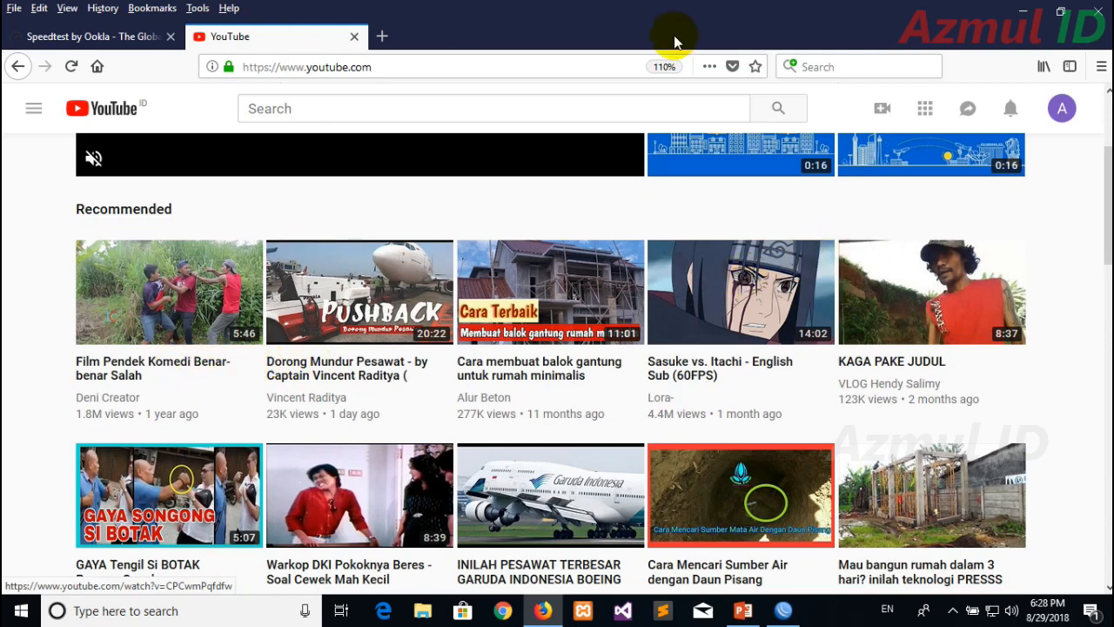
{"action": "left_click", "coordinate": [200, 318]}
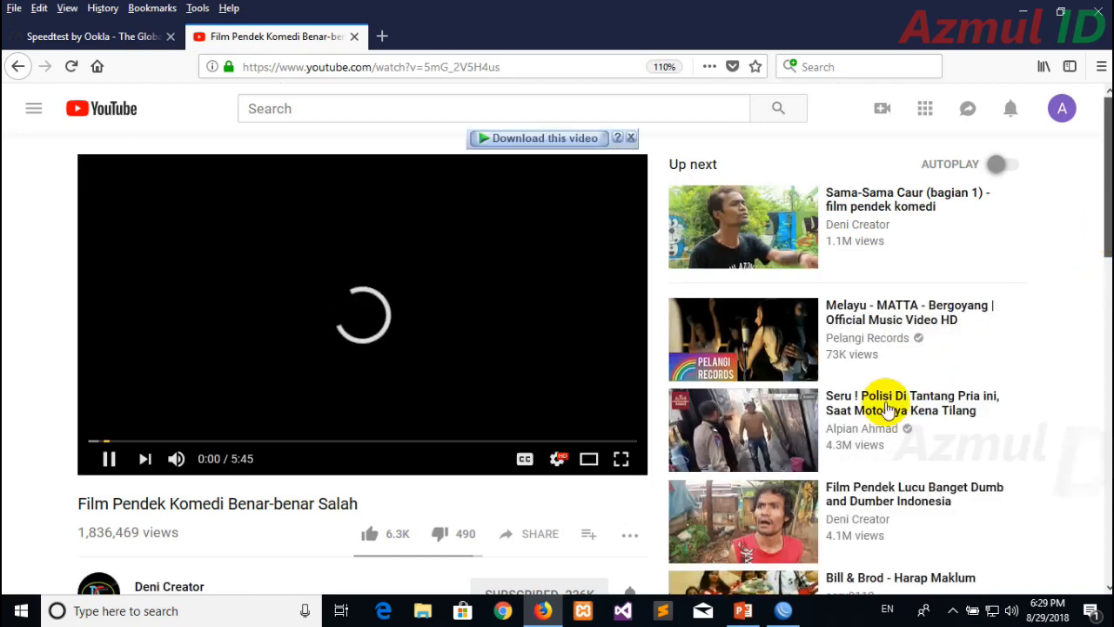
{"action": "left_click", "coordinate": [783, 610]}
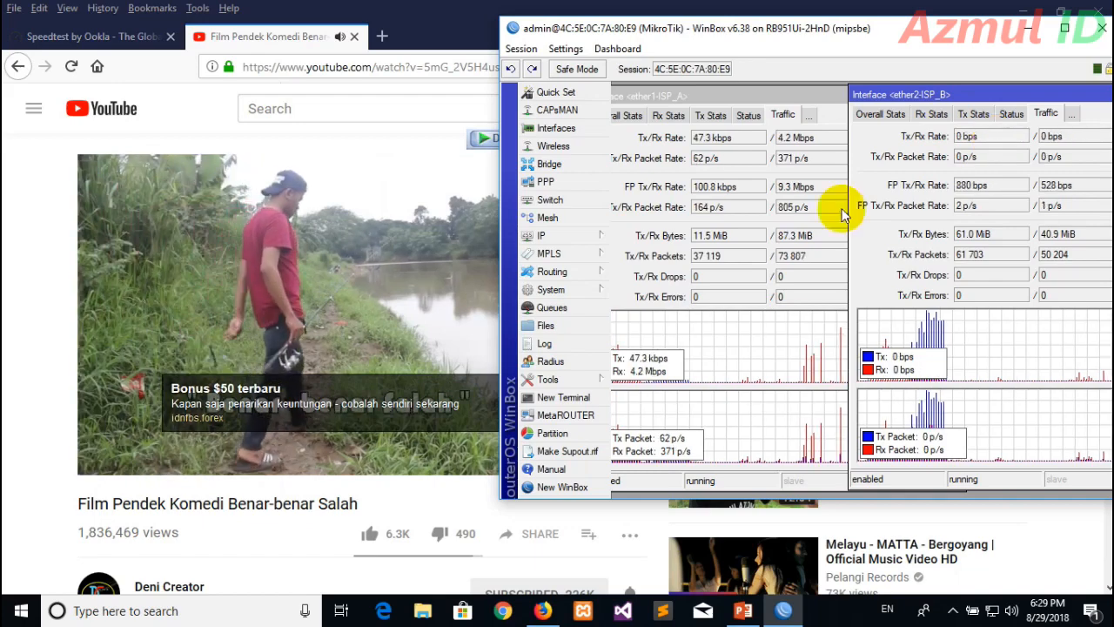
Step: Close the YouTube tab, minimize Firefox and move the WinBox window to the middle of the desktop
{"action": "left_click", "coordinate": [355, 36]}
{"action": "left_click", "coordinate": [543, 611]}
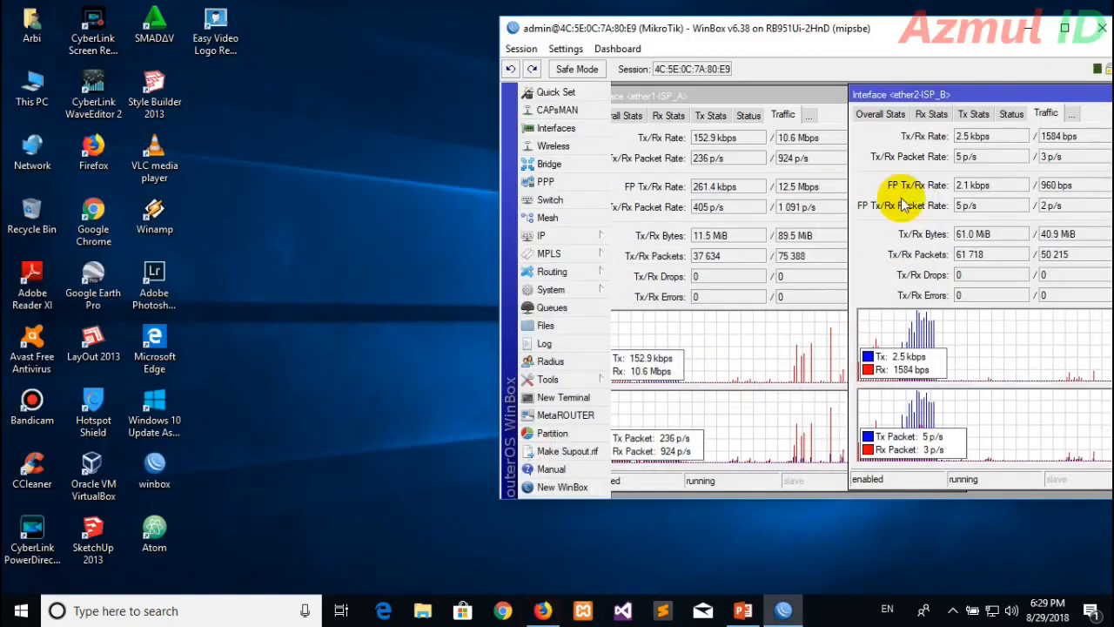
{"action": "left_click_drag", "start_coordinate": [853, 29], "coordinate": [652, 26]}
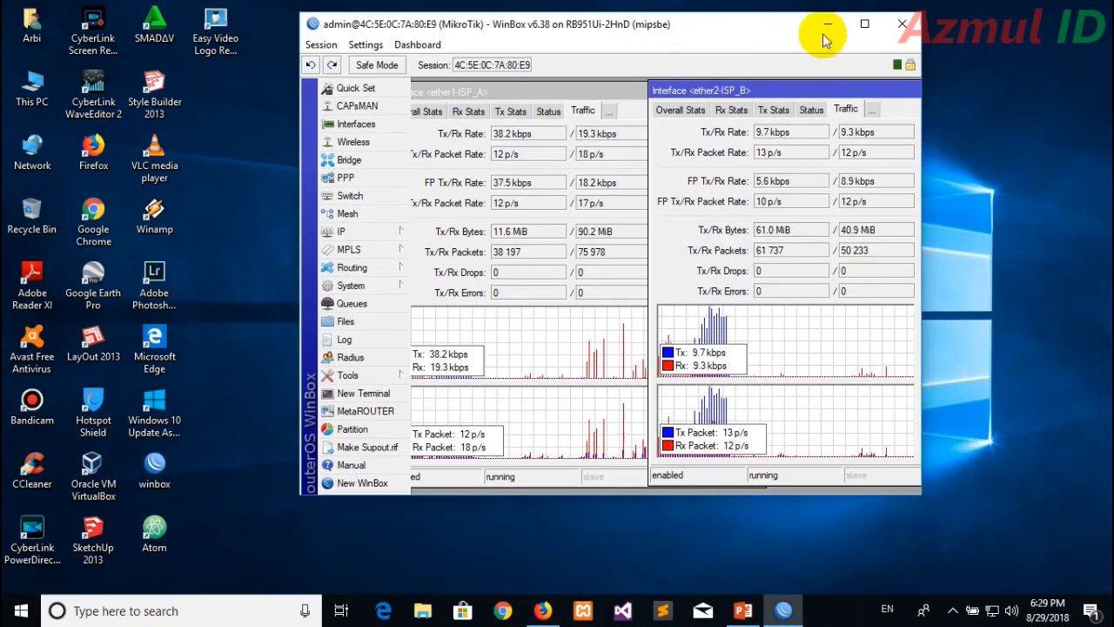
Step: Maximize WinBox and arrange the ether1-ISP_A and ether2-ISP_B interface windows side by side
{"action": "left_click", "coordinate": [875, 33]}
{"action": "left_click_drag", "start_coordinate": [446, 73], "coordinate": [690, 73]}
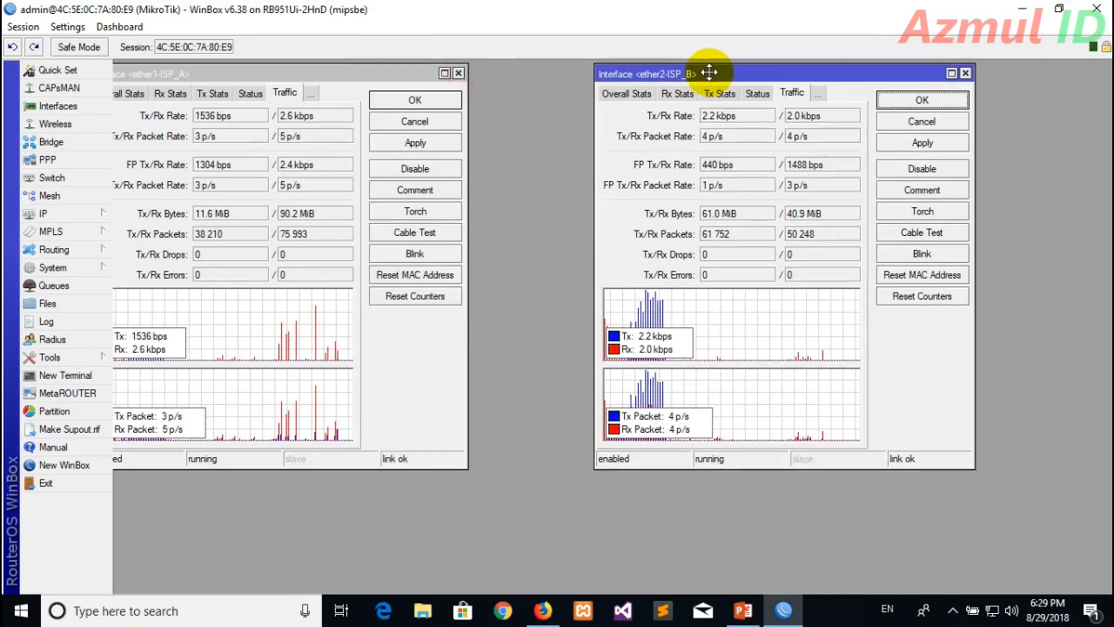
{"action": "left_click_drag", "start_coordinate": [287, 74], "coordinate": [349, 77]}
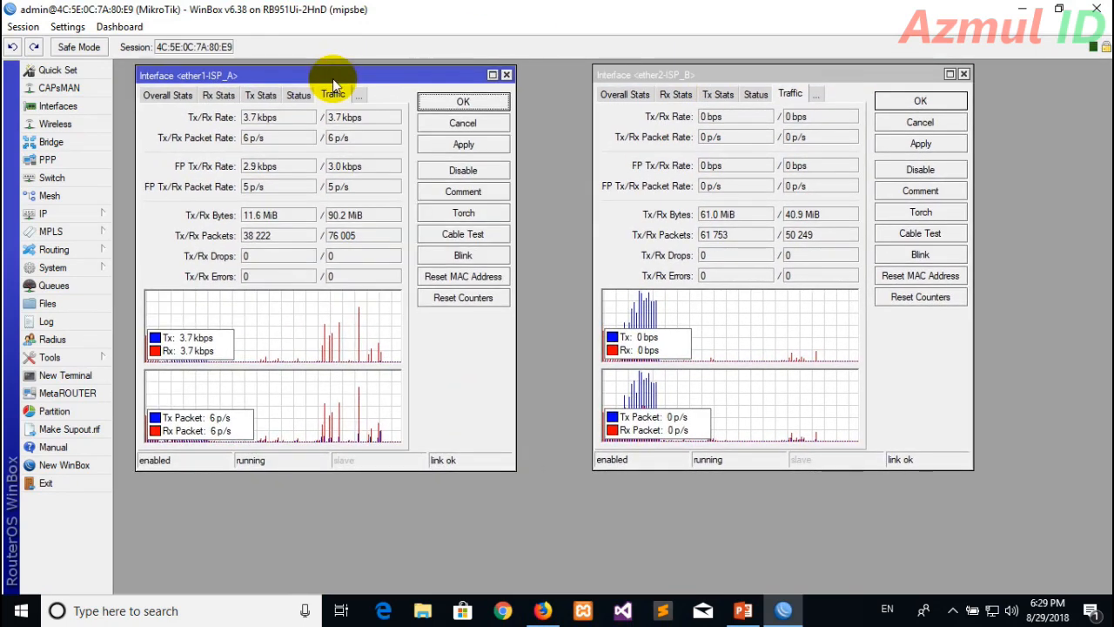
{"action": "left_click", "coordinate": [616, 75]}
{"action": "left_click_drag", "start_coordinate": [615, 75], "coordinate": [594, 79]}
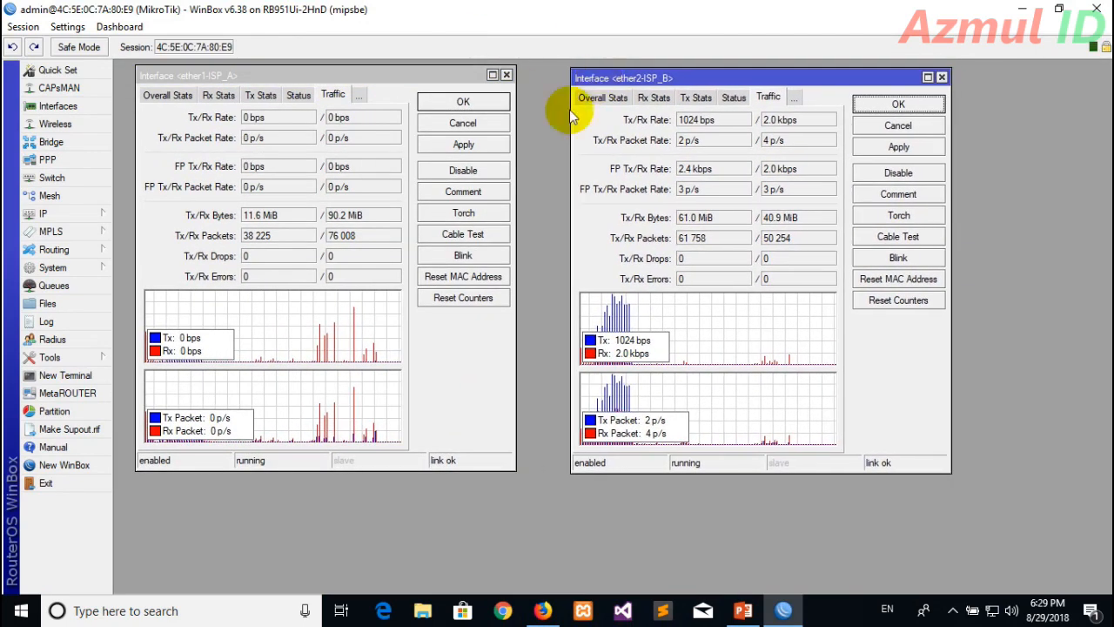
Step: Disable the ether1-ISP_A interface and check its state in the Interface List
{"action": "left_click", "coordinate": [481, 172]}
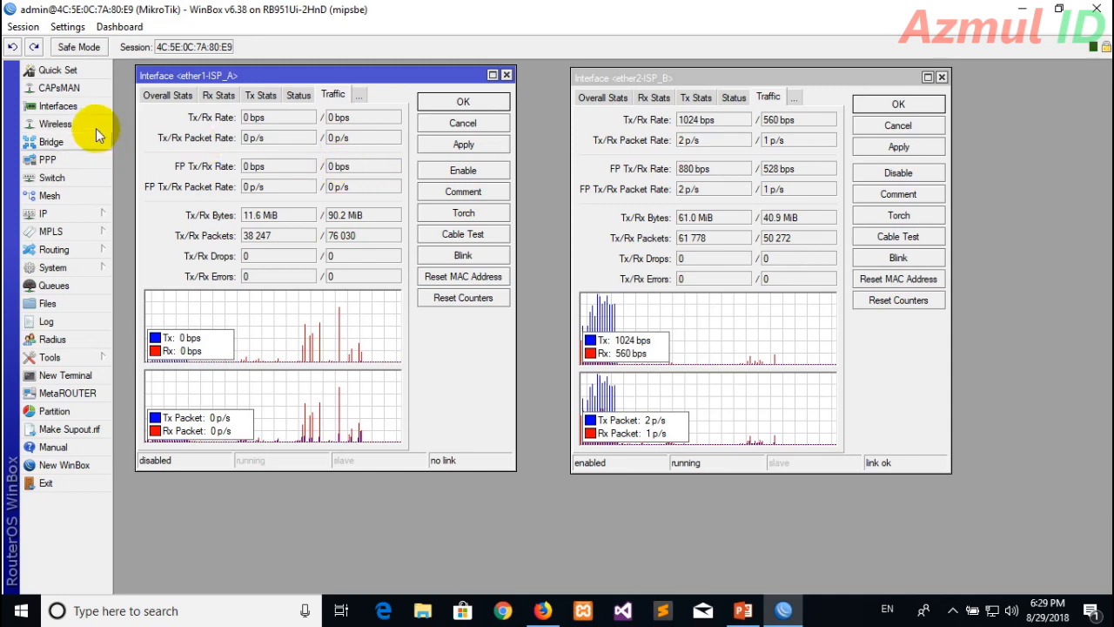
{"action": "left_click", "coordinate": [67, 108]}
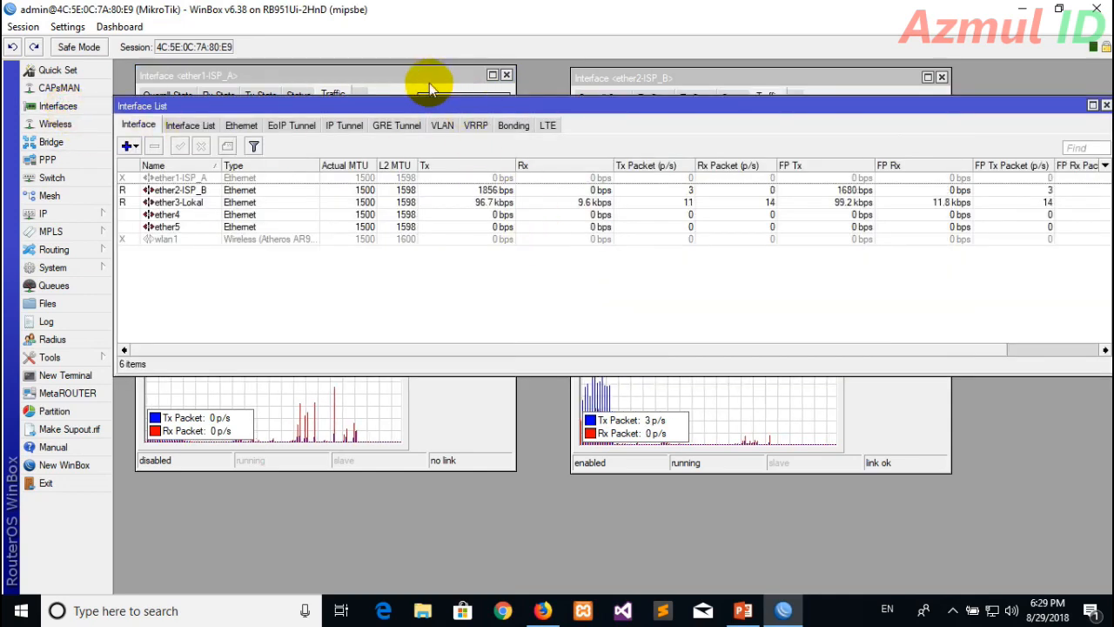
{"action": "left_click", "coordinate": [429, 87]}
{"action": "left_click", "coordinate": [597, 316]}
{"action": "left_click_drag", "start_coordinate": [506, 105], "coordinate": [517, 130]}
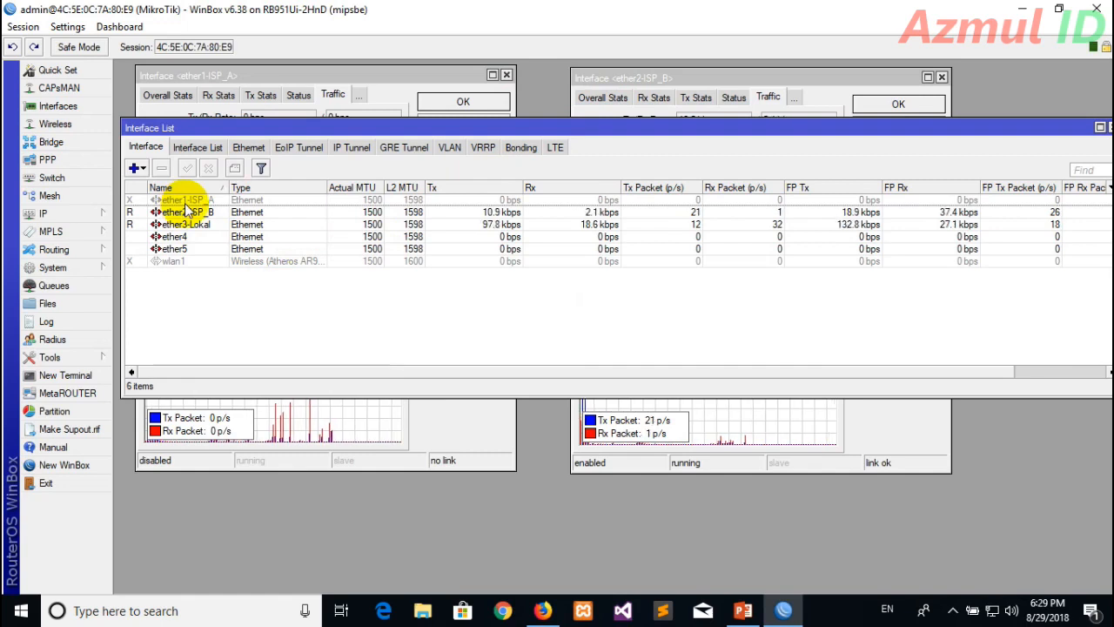
{"action": "left_click", "coordinate": [210, 200]}
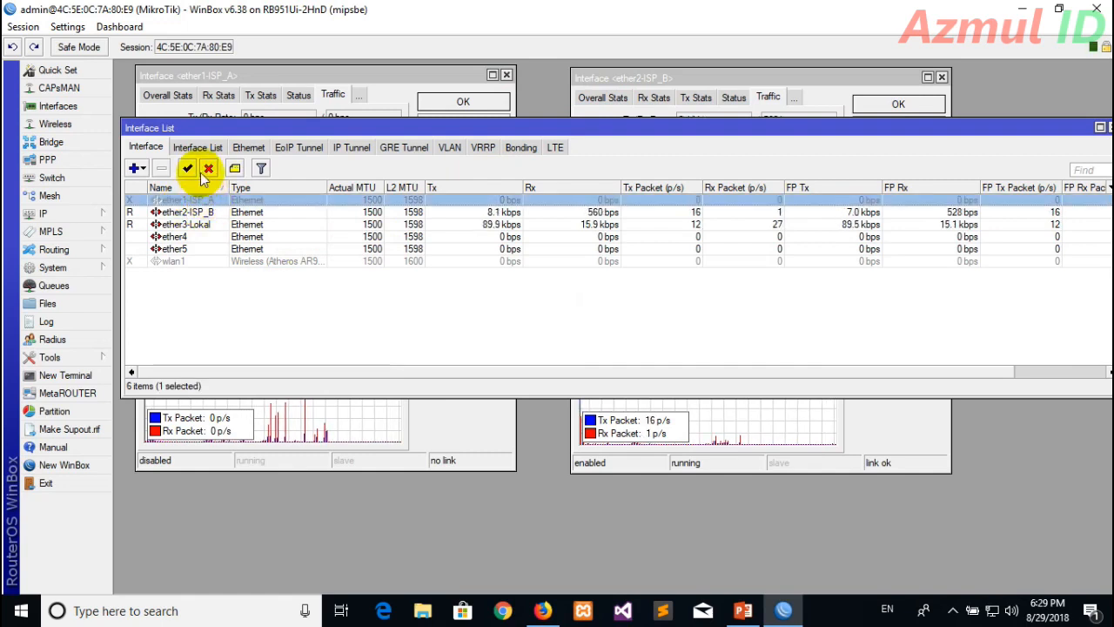
{"action": "left_click", "coordinate": [188, 168]}
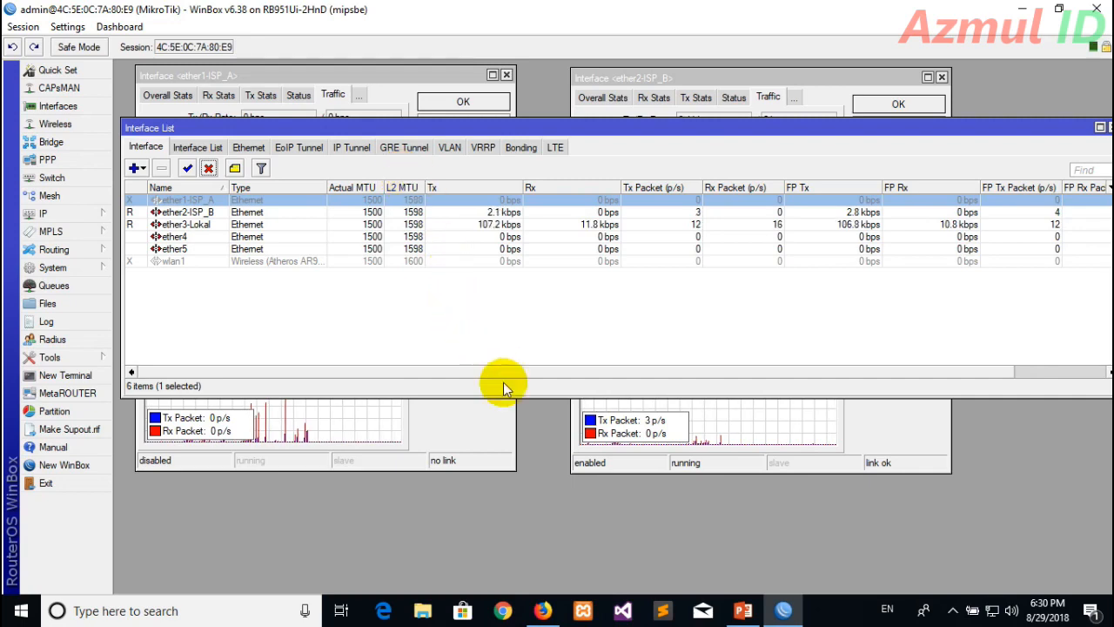
Step: Switch to Firefox, search Google for "youtube" in a new tab, and glance at the interface traffic in WinBox while it loads
{"action": "left_click", "coordinate": [542, 610]}
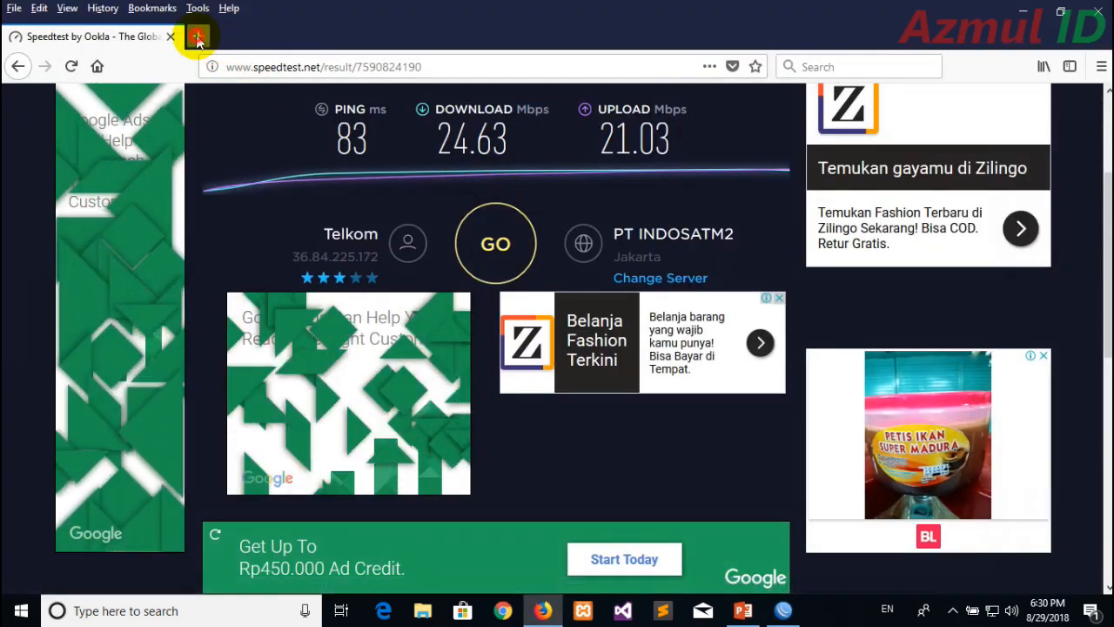
{"action": "left_click", "coordinate": [197, 37]}
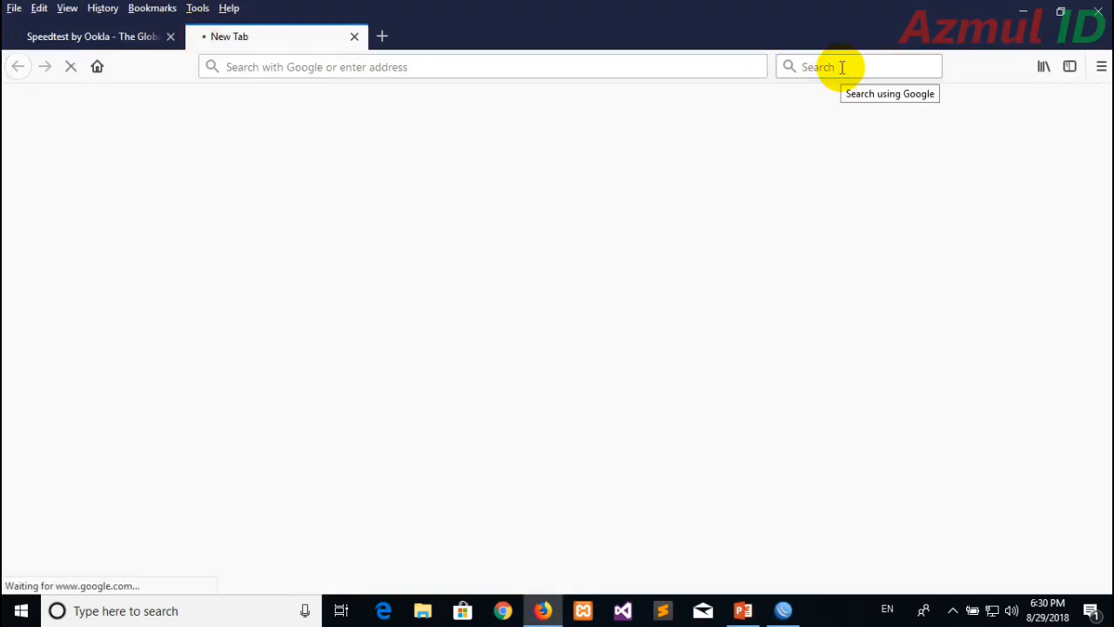
{"action": "left_click", "coordinate": [783, 610]}
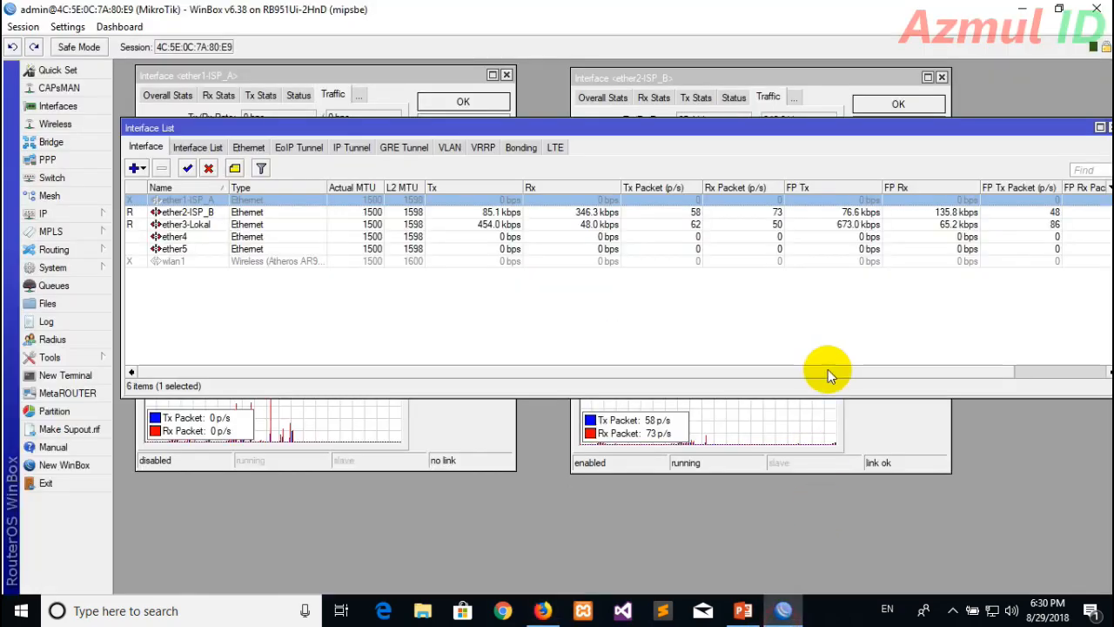
{"action": "left_click", "coordinate": [542, 610]}
{"action": "left_click", "coordinate": [502, 360]}
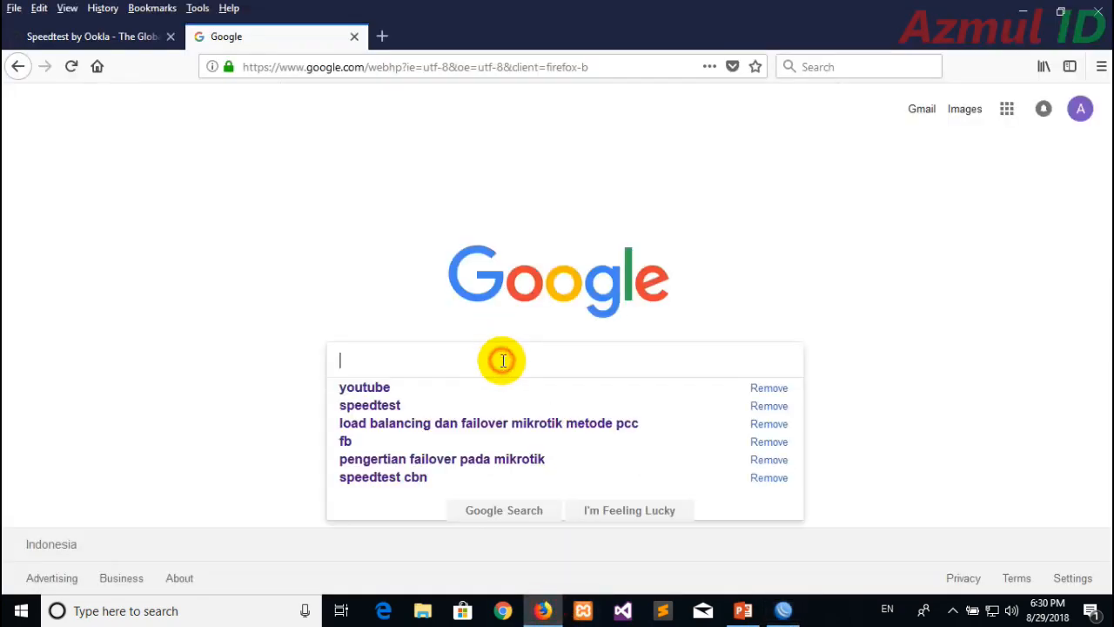
{"action": "type", "text": "y"}
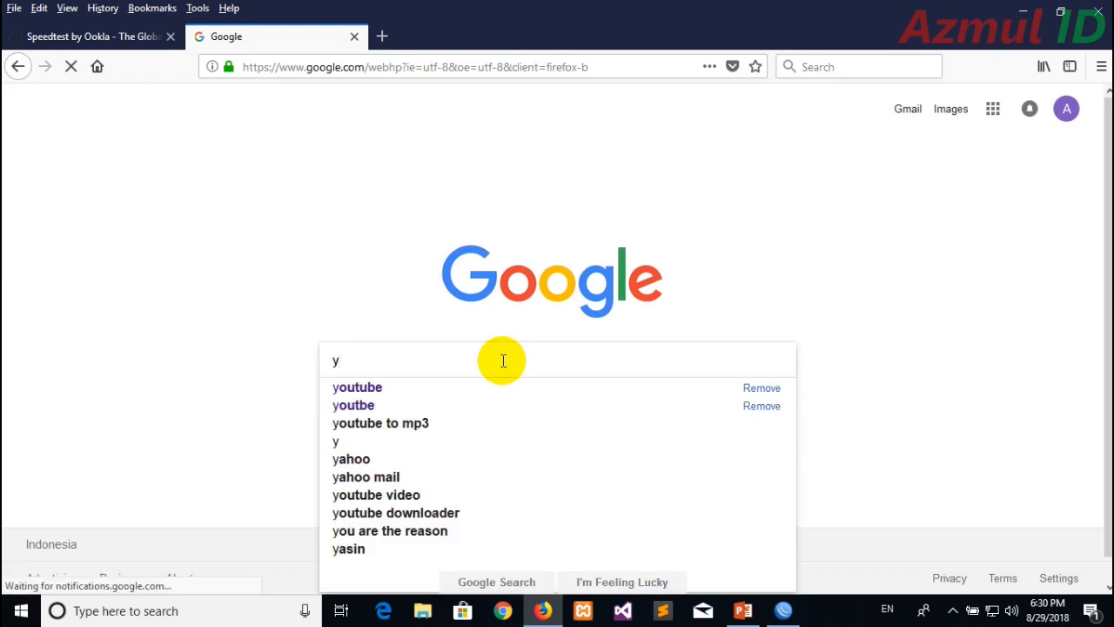
{"action": "type", "text": "outube"}
{"action": "key", "text": "Return"}
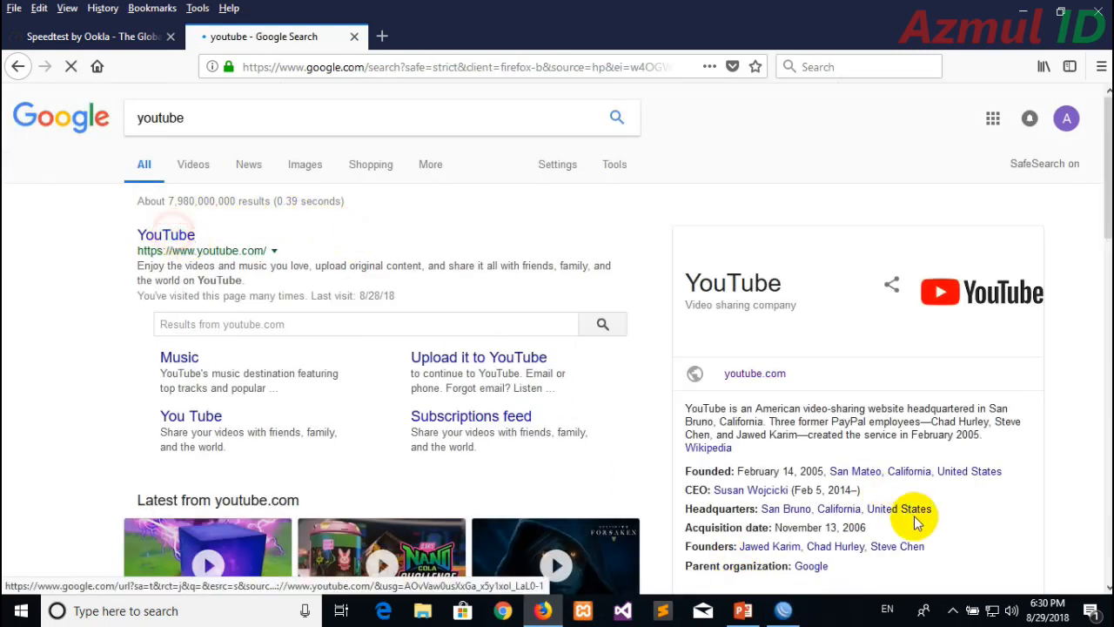
Step: Switch to WinBox and bring both ISP interface windows to the front to compare their traffic
{"action": "left_click", "coordinate": [783, 612]}
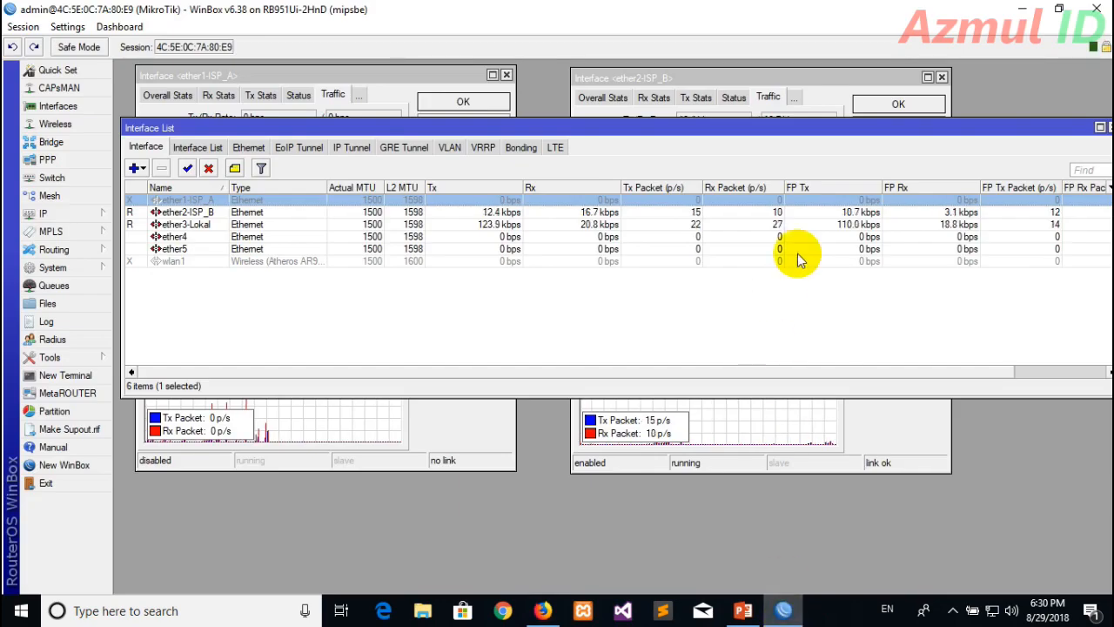
{"action": "left_click", "coordinate": [821, 78]}
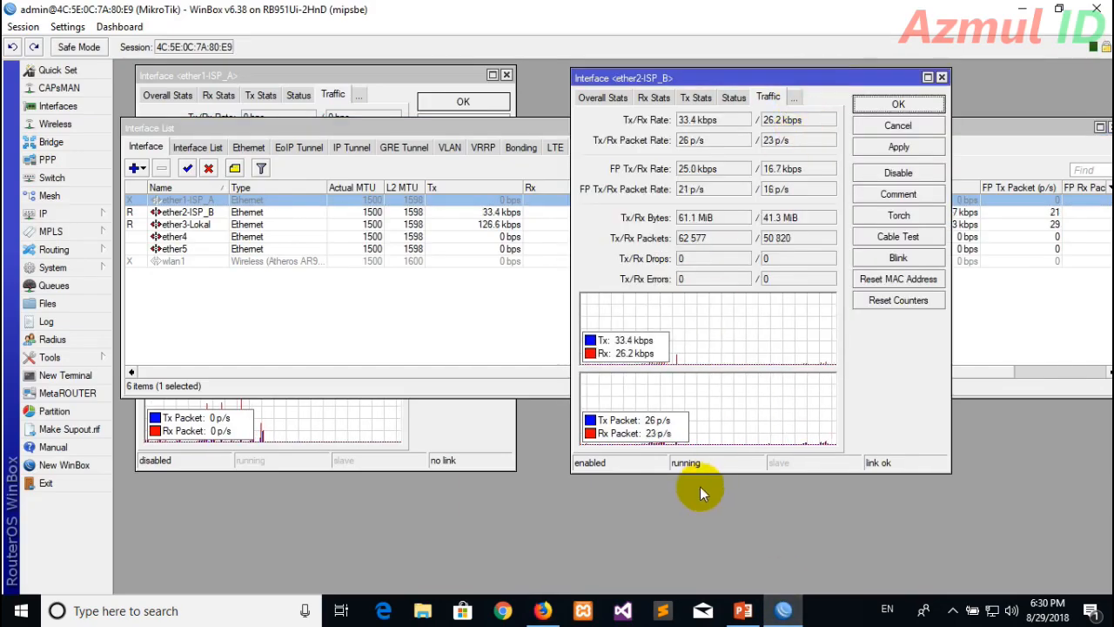
{"action": "left_click", "coordinate": [402, 76]}
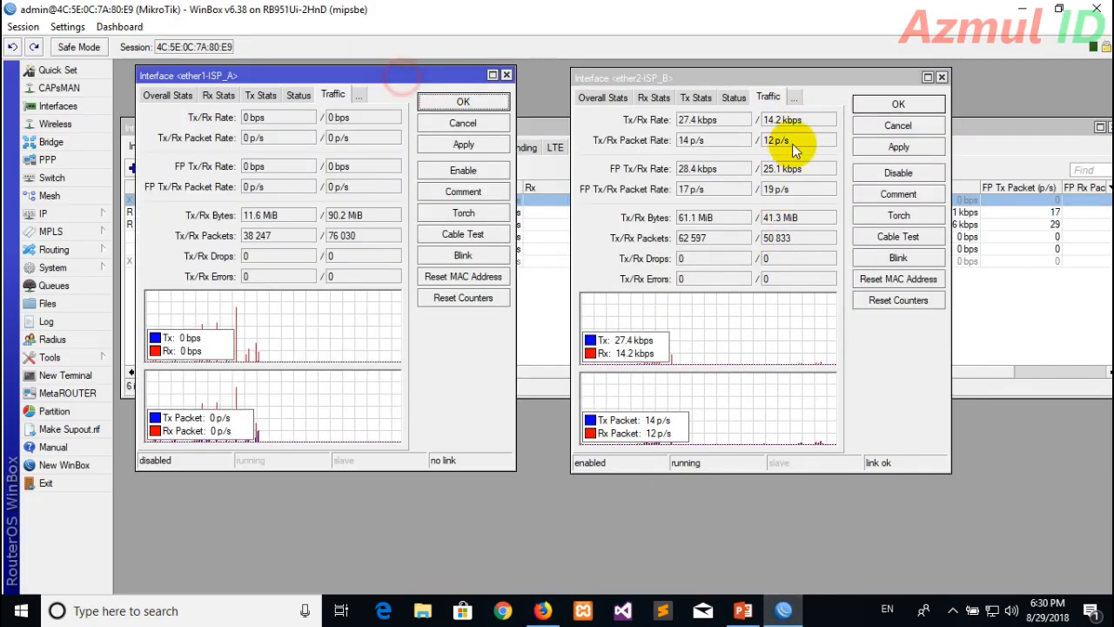
Step: Open the YouTube site from the Google results in Firefox, and check the traffic of both ISP interfaces in WinBox
{"action": "left_click", "coordinate": [542, 611]}
{"action": "left_click", "coordinate": [166, 235]}
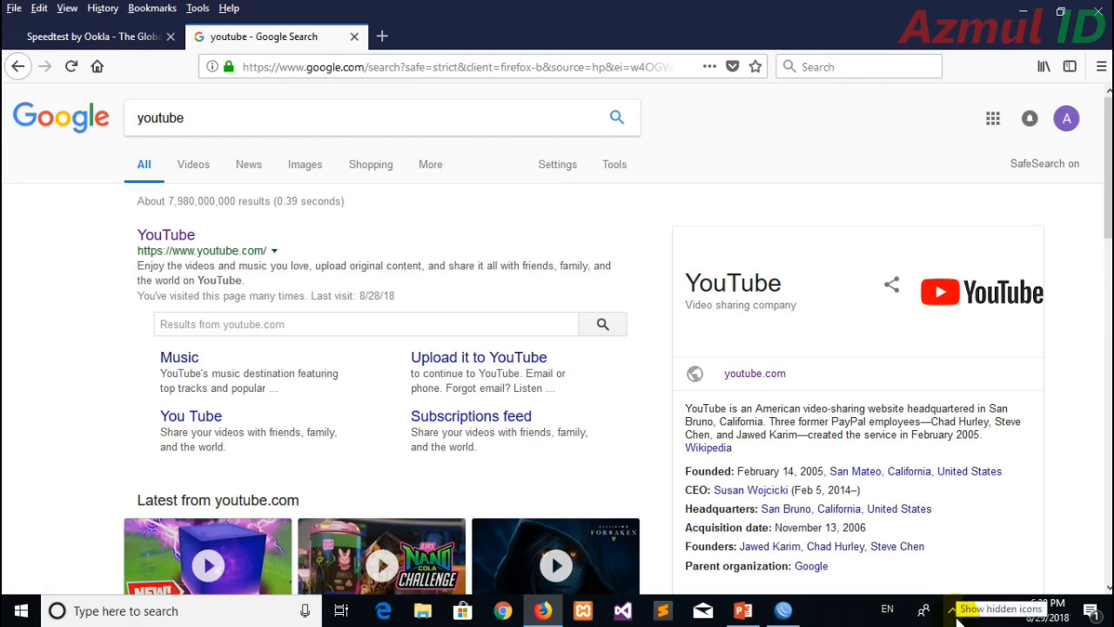
{"action": "left_click", "coordinate": [157, 235]}
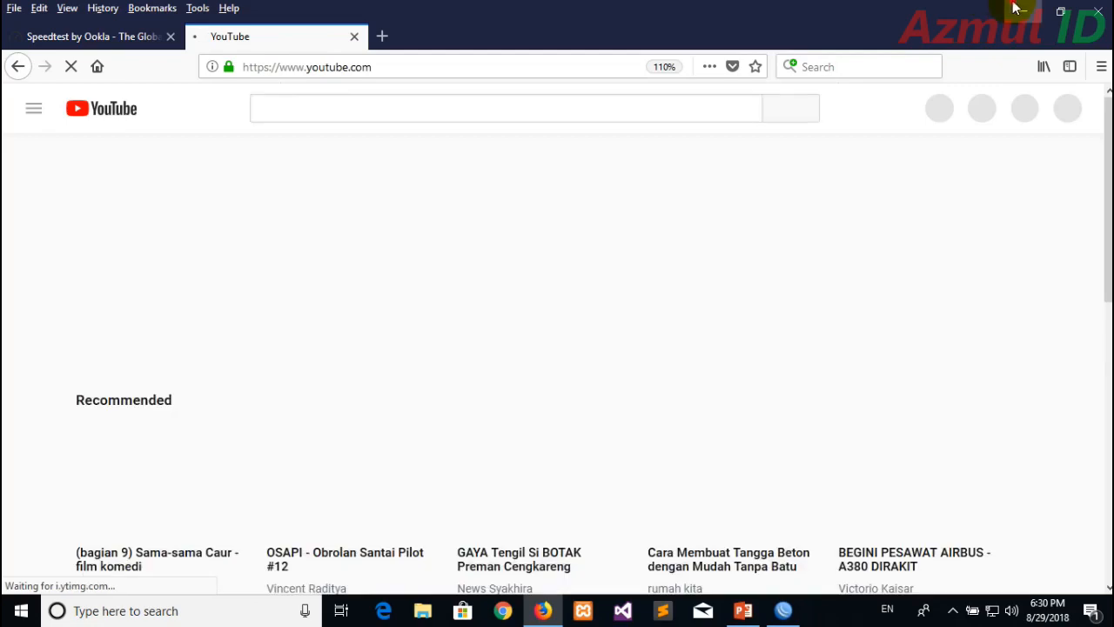
{"action": "left_click", "coordinate": [1016, 9]}
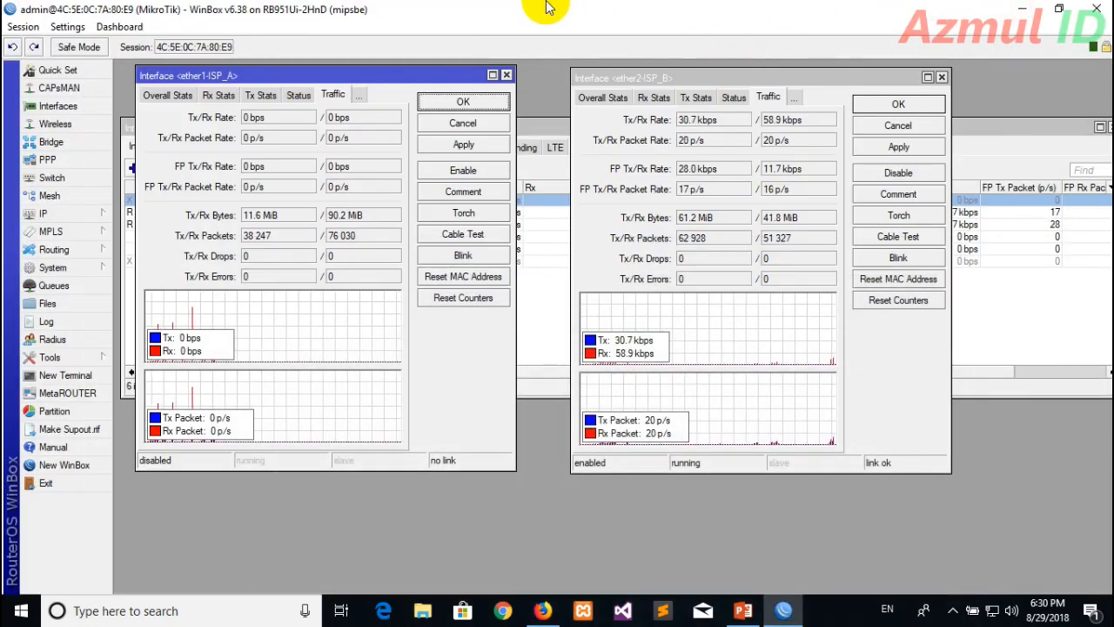
{"action": "left_click", "coordinate": [542, 610]}
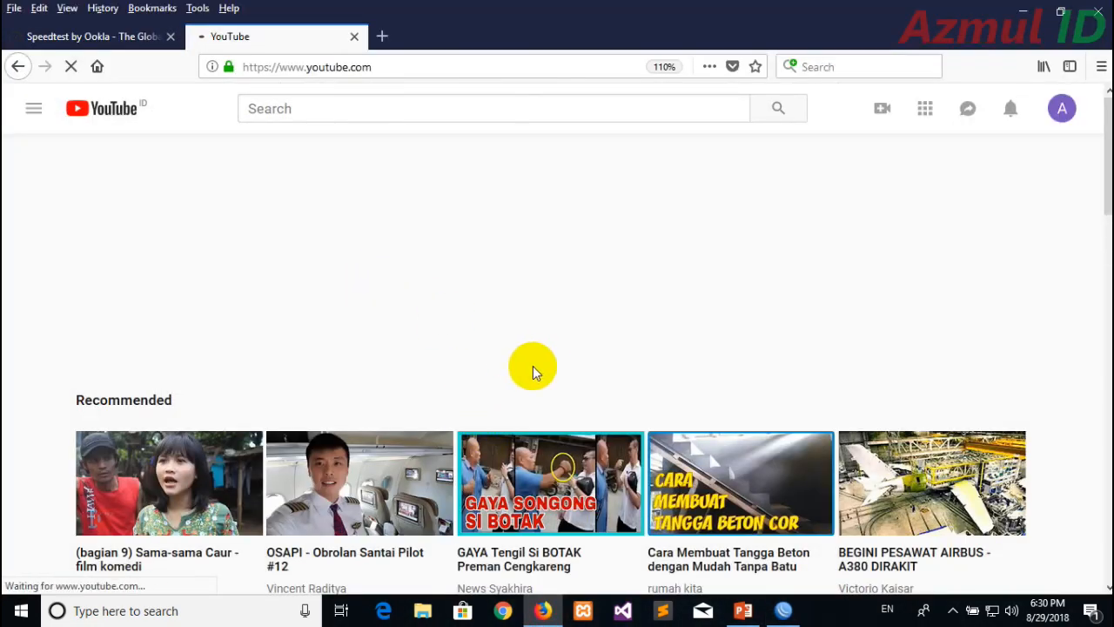
{"action": "scroll", "coordinate": [523, 361], "scroll_direction": "down", "scroll_amount": 5}
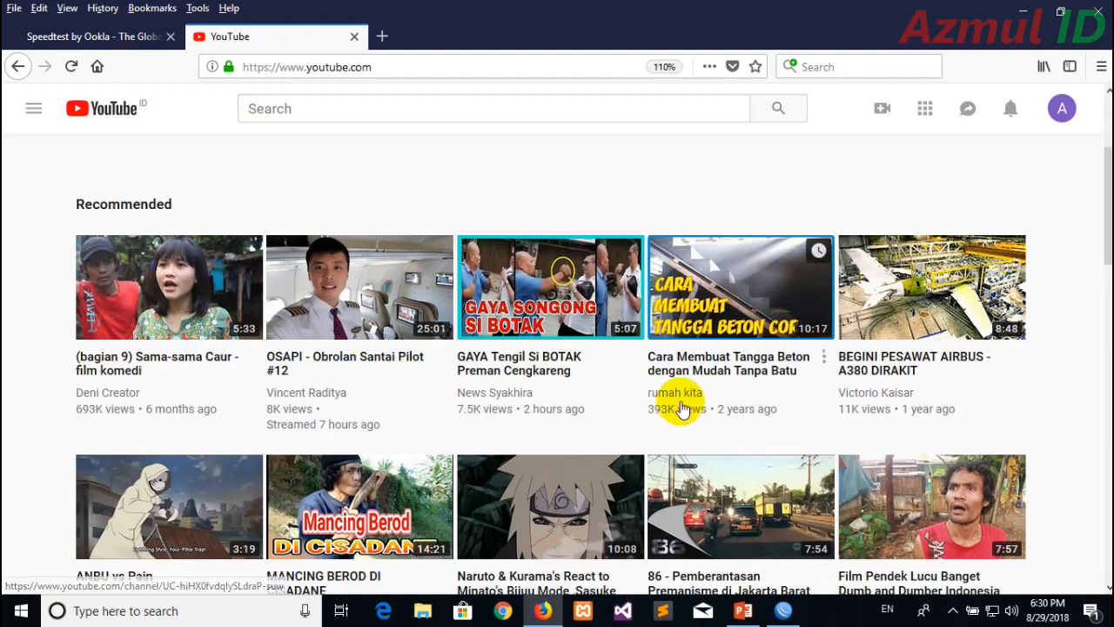
{"action": "scroll", "coordinate": [609, 340], "scroll_direction": "up", "scroll_amount": 5}
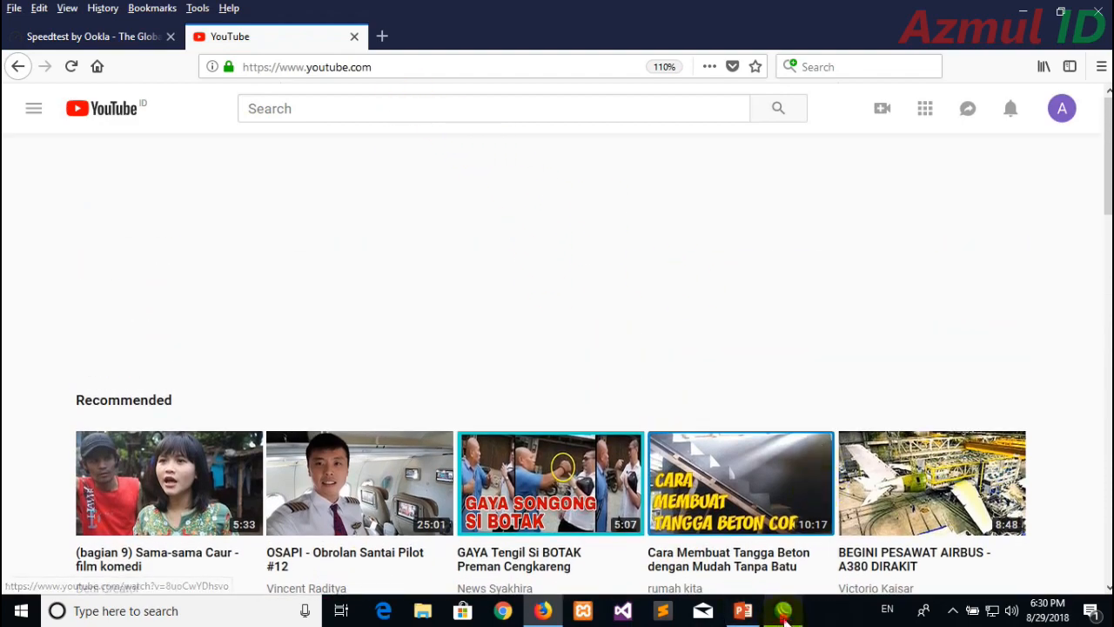
{"action": "left_click", "coordinate": [783, 614]}
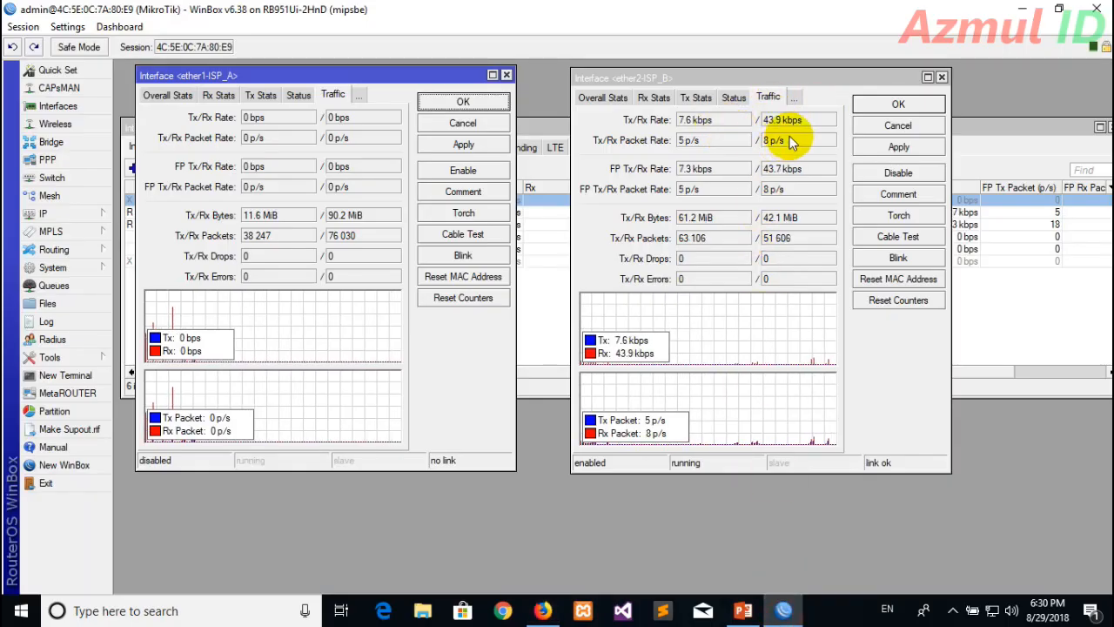
Step: Close the YouTube tab in Firefox and return to WinBox
{"action": "left_click", "coordinate": [543, 610]}
{"action": "left_click", "coordinate": [352, 40]}
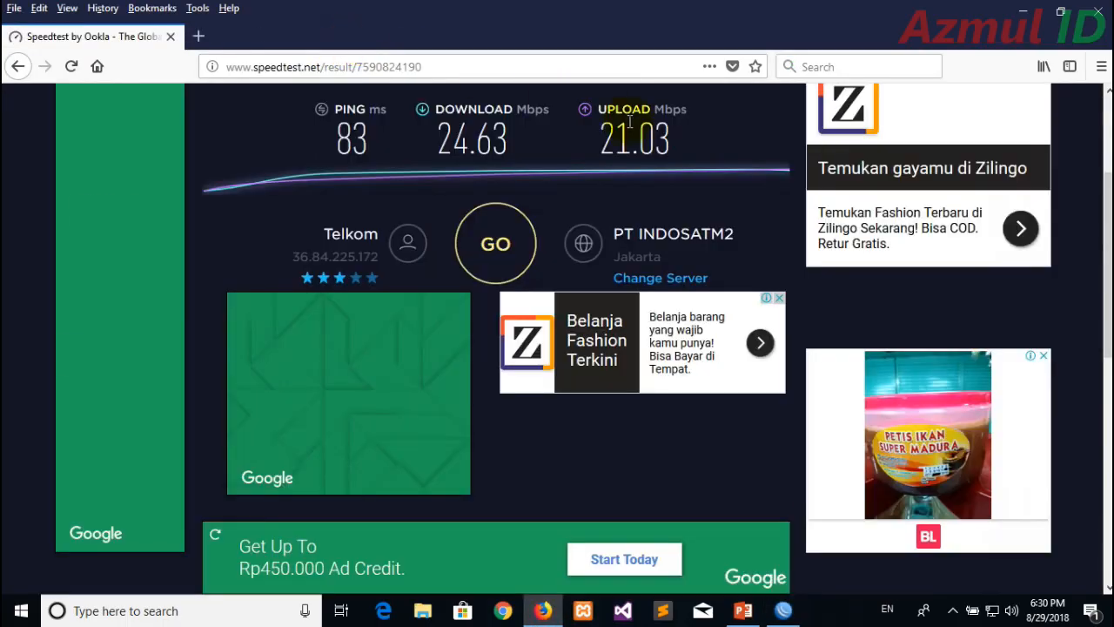
{"action": "left_click", "coordinate": [543, 611]}
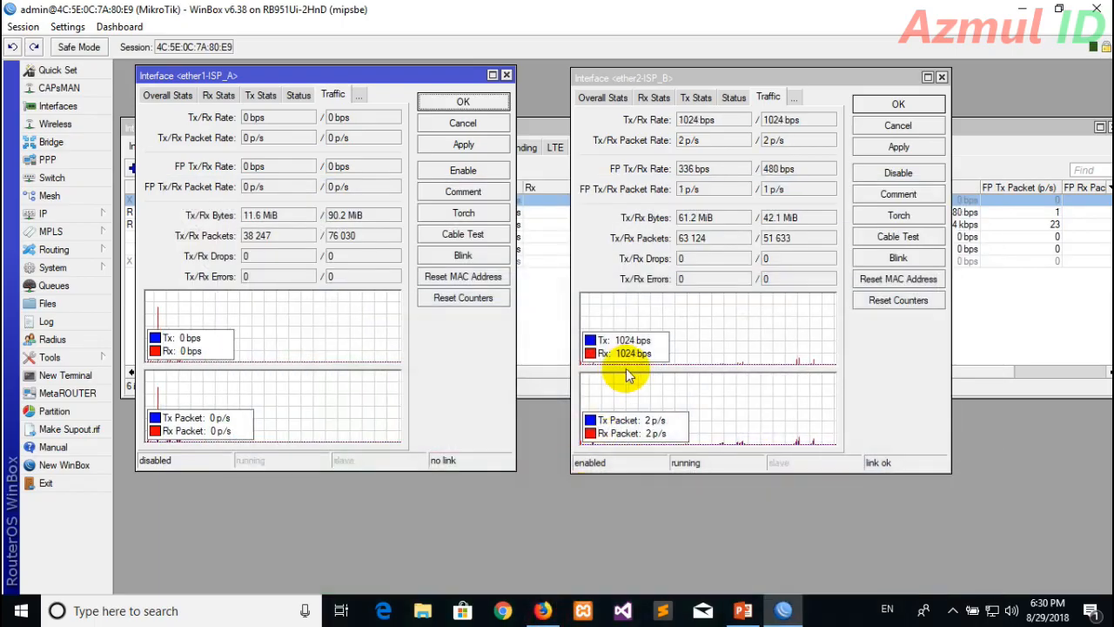
Step: Enable ether1-ISP_A, disable ether2-ISP_B, and bring up the Interface List to check both
{"action": "left_click", "coordinate": [465, 176]}
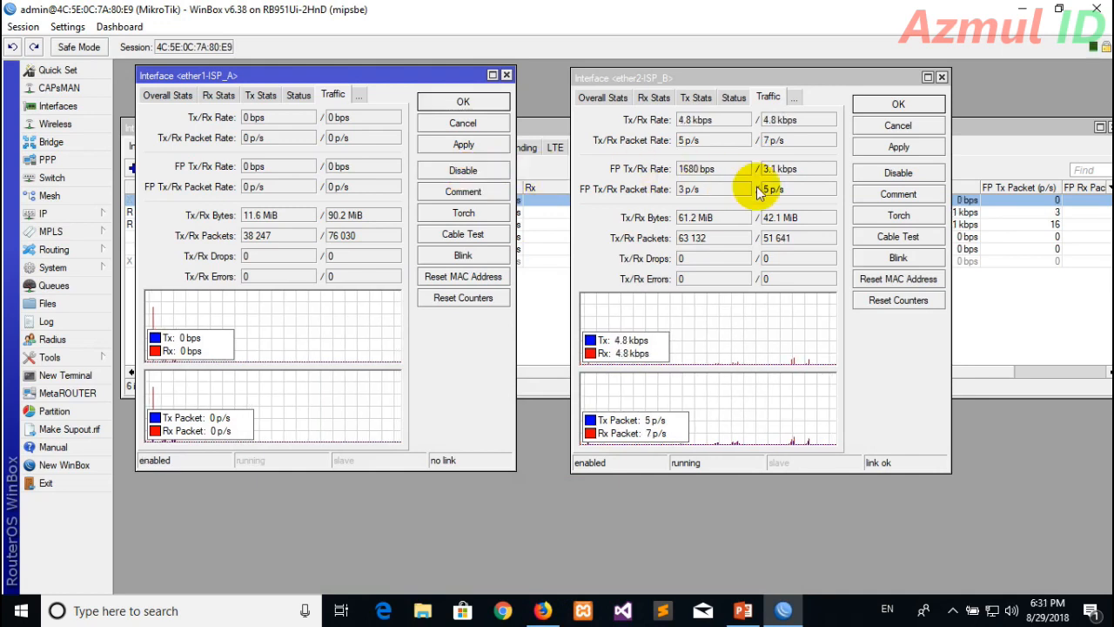
{"action": "left_click", "coordinate": [890, 173]}
{"action": "left_click", "coordinate": [550, 127]}
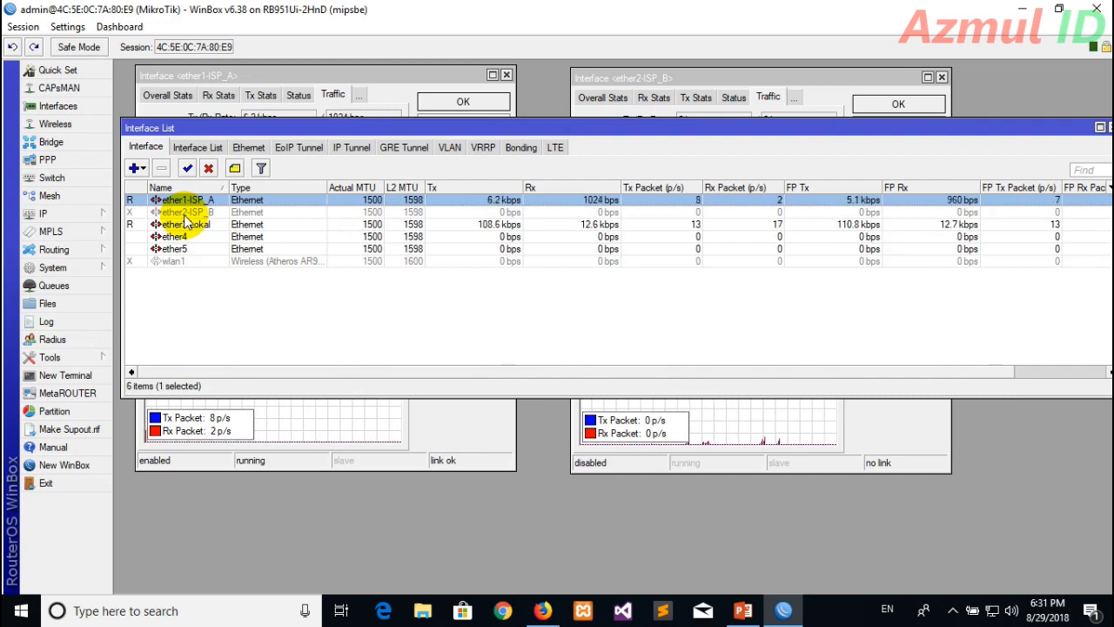
Step: Load Google in a new Firefox tab and compare the traffic of both ISP interface windows in WinBox
{"action": "left_click", "coordinate": [542, 610]}
{"action": "left_click", "coordinate": [200, 37]}
{"action": "left_click", "coordinate": [852, 68]}
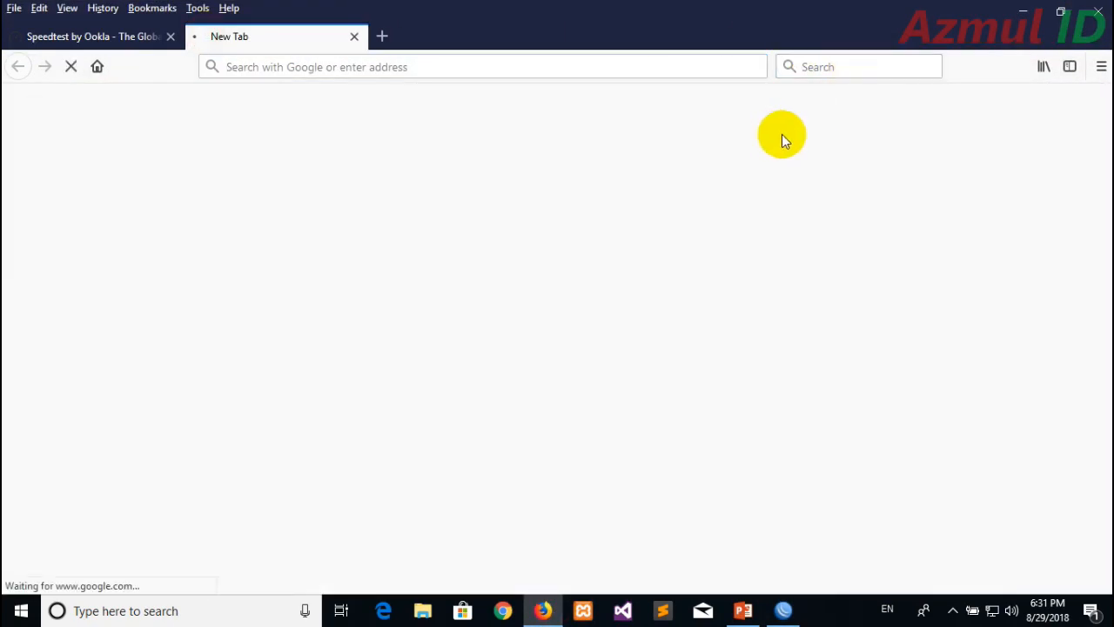
{"action": "left_click", "coordinate": [786, 612]}
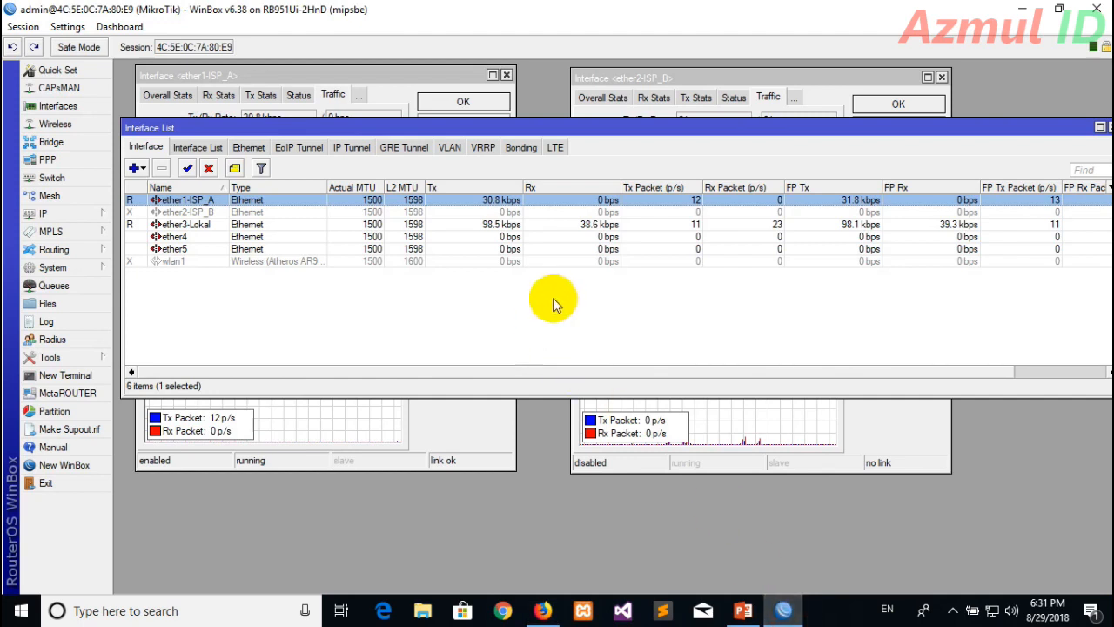
{"action": "left_click", "coordinate": [392, 81]}
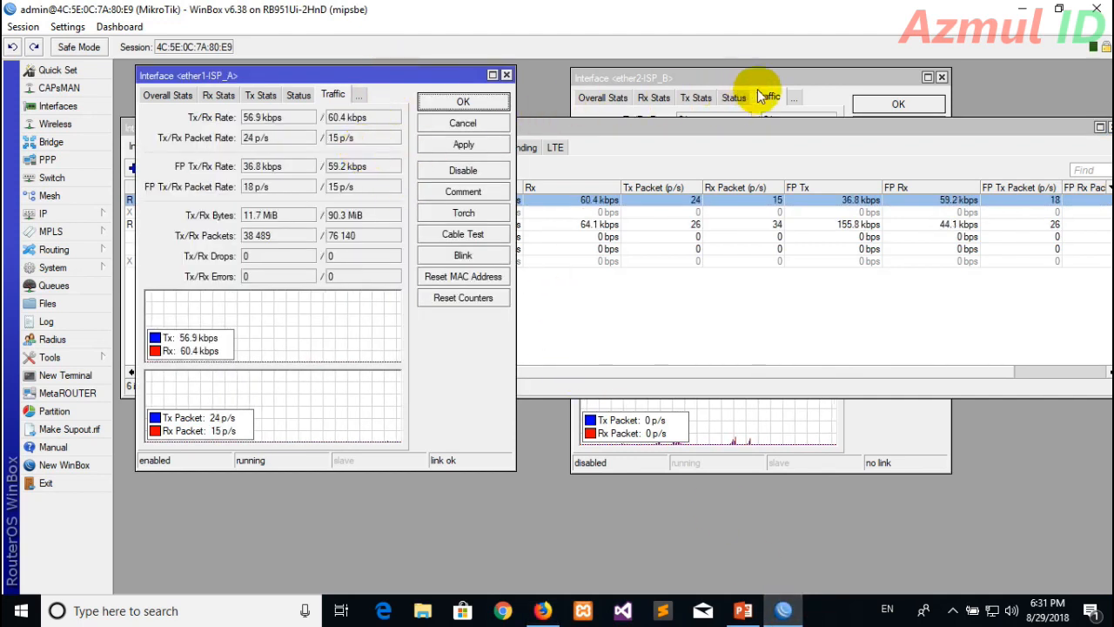
{"action": "left_click", "coordinate": [788, 74]}
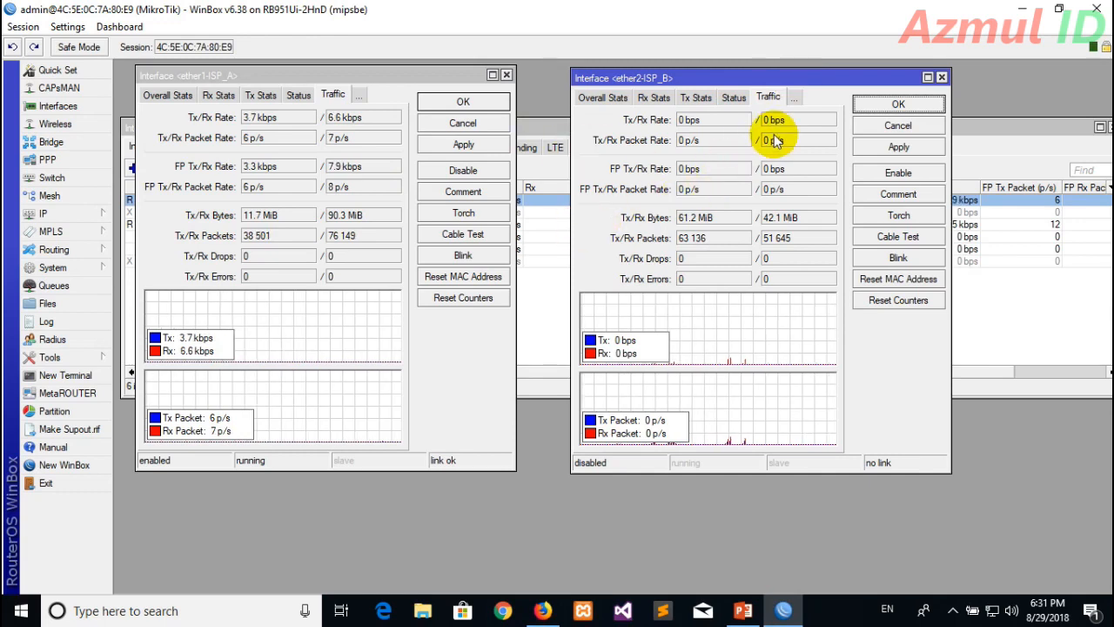
{"action": "left_click", "coordinate": [542, 608]}
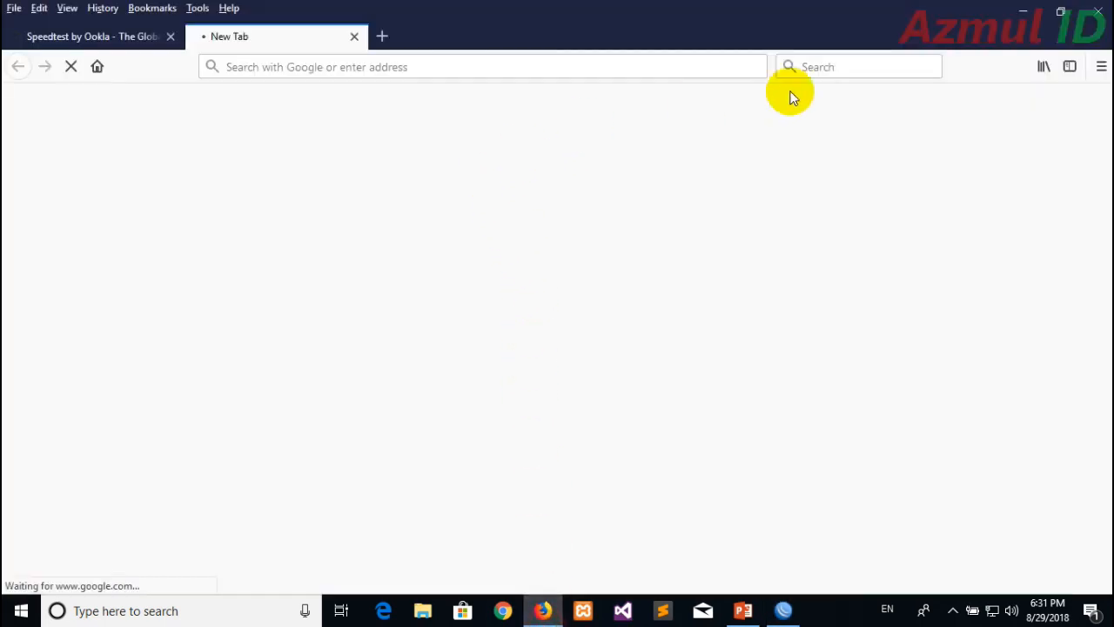
{"action": "left_click", "coordinate": [860, 66]}
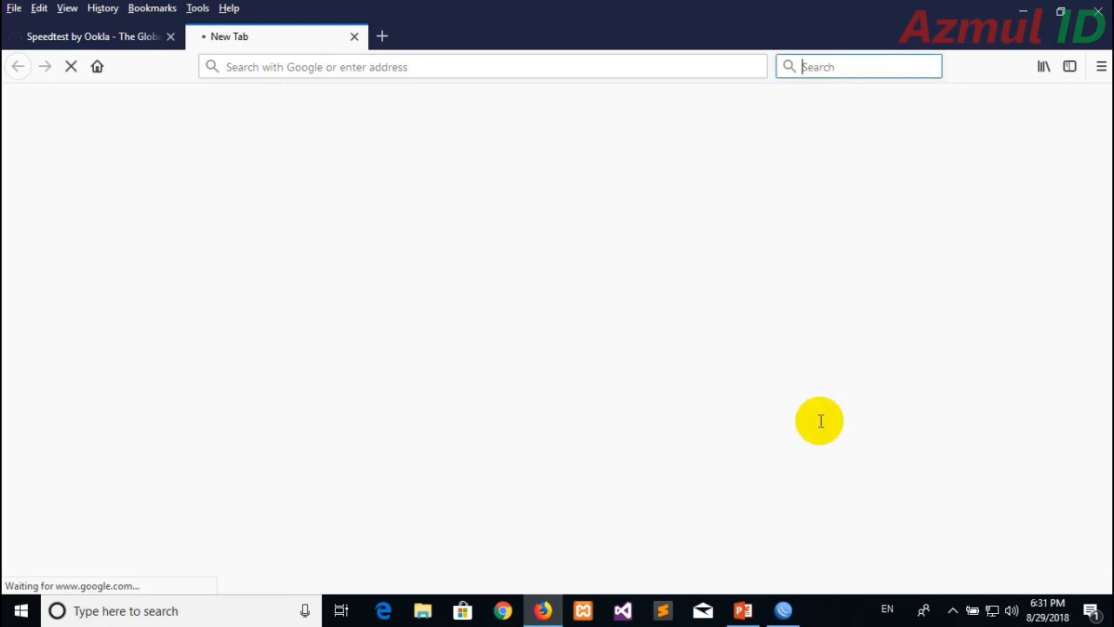
{"action": "left_click", "coordinate": [783, 610]}
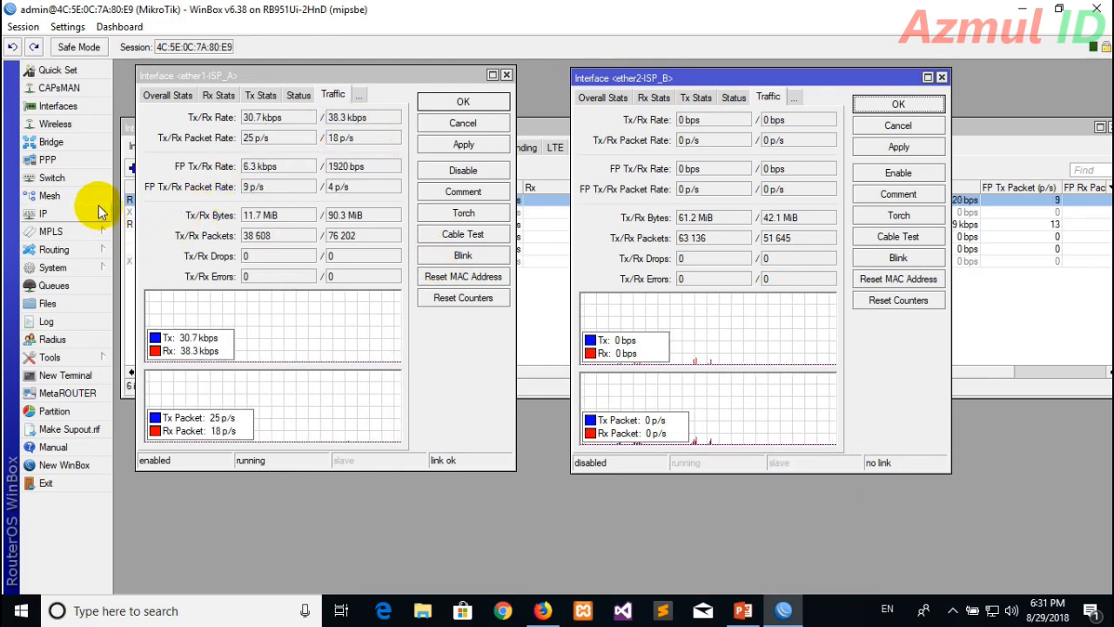
Step: Load Google in the new Firefox tab and search for youtube
{"action": "left_click", "coordinate": [542, 610]}
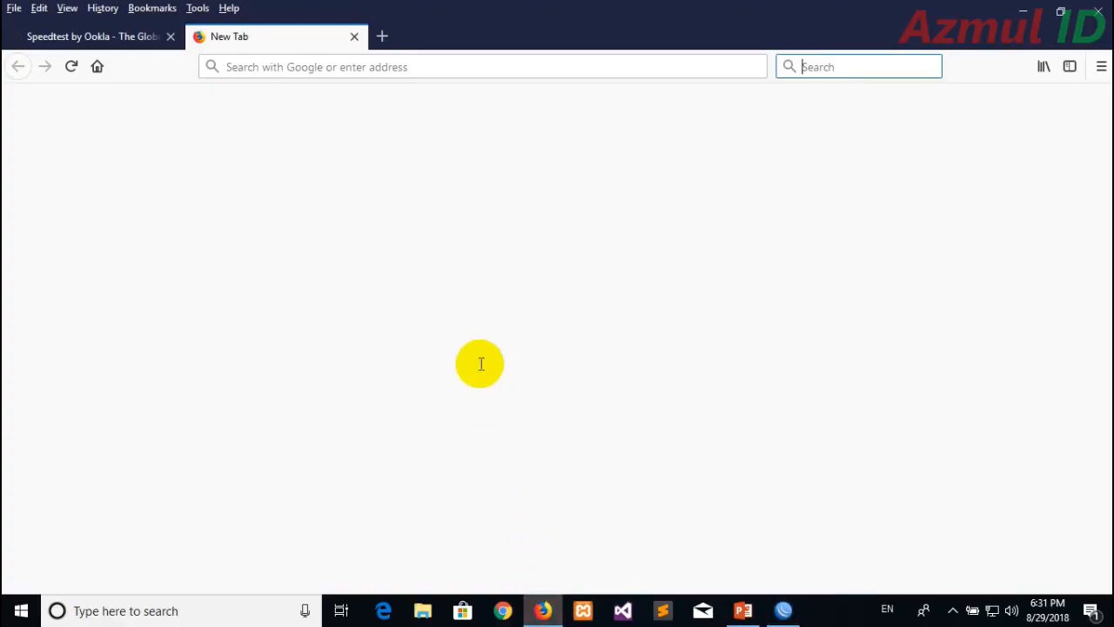
{"action": "left_click", "coordinate": [851, 67]}
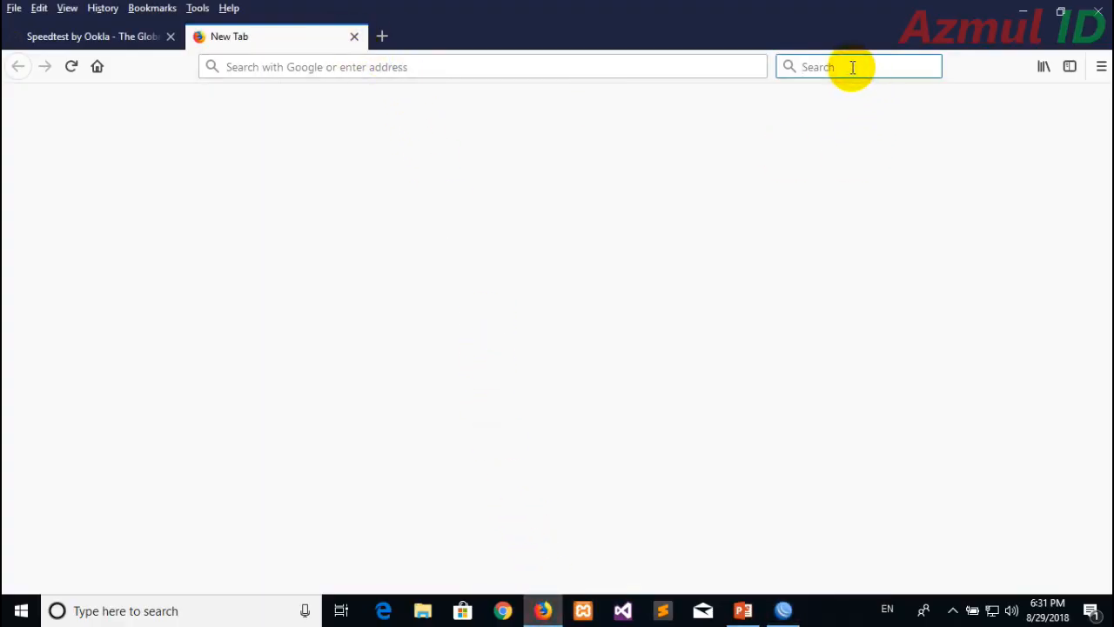
{"action": "key", "text": "Return"}
{"action": "left_click", "coordinate": [573, 364]}
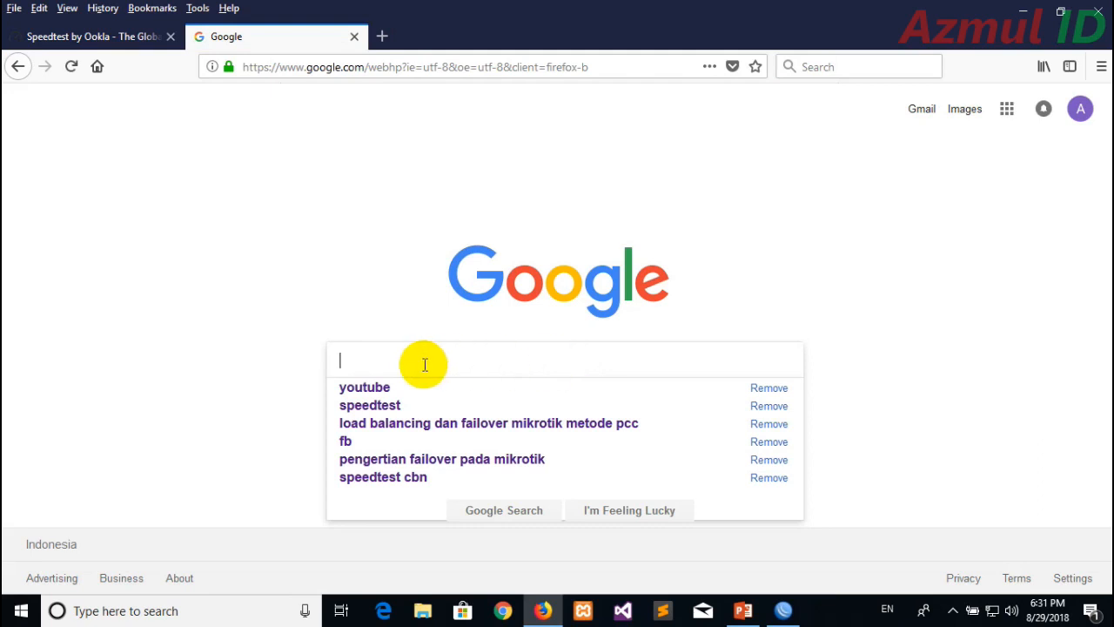
{"action": "left_click", "coordinate": [386, 393]}
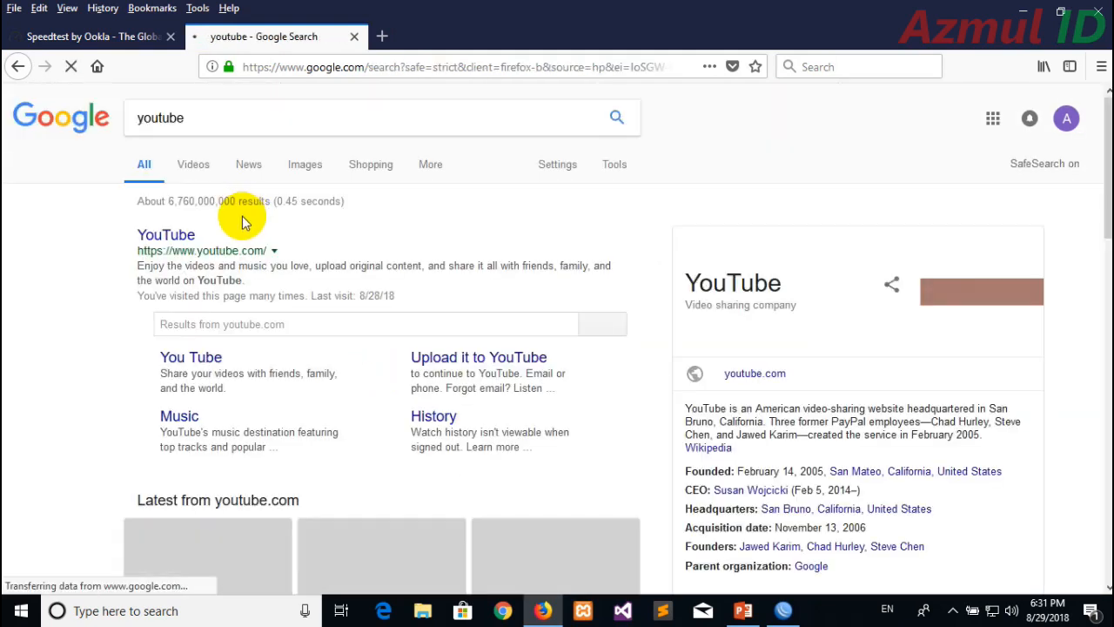
Step: Open the YouTube site from the Google results and check the traffic of both ISP interfaces in WinBox with ether2-ISP_B disabled
{"action": "left_click", "coordinate": [166, 235]}
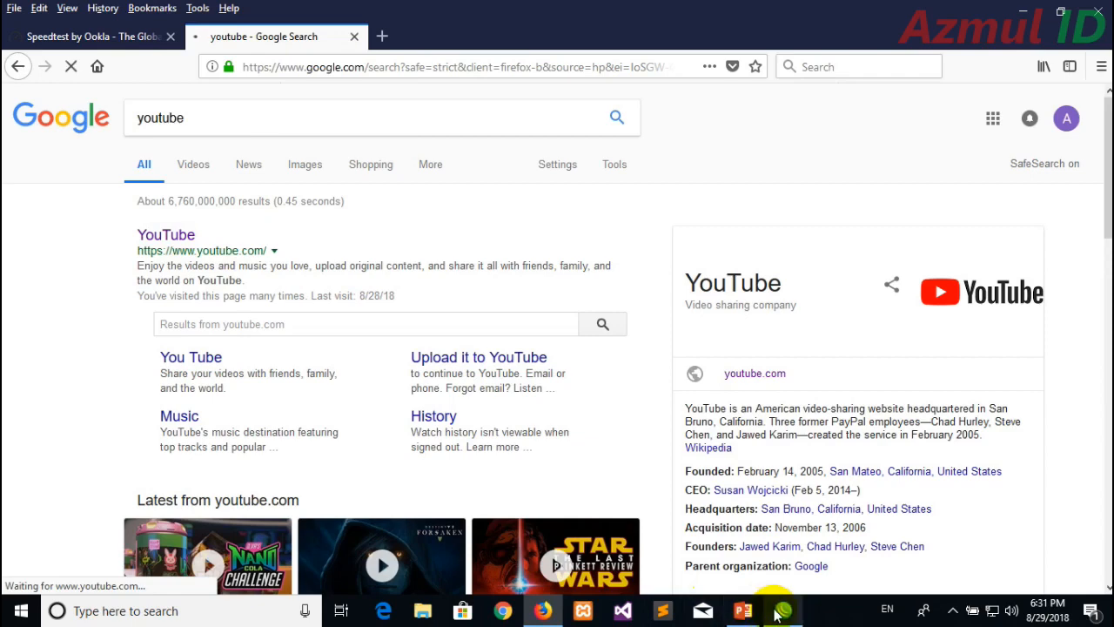
{"action": "left_click", "coordinate": [783, 610]}
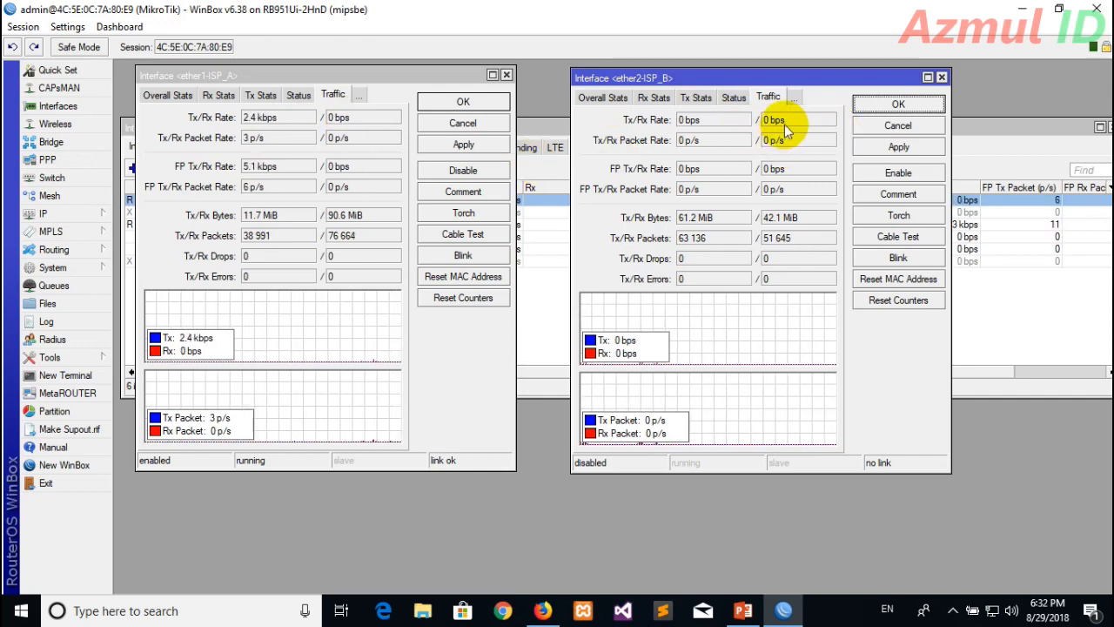
{"action": "left_click", "coordinate": [543, 608]}
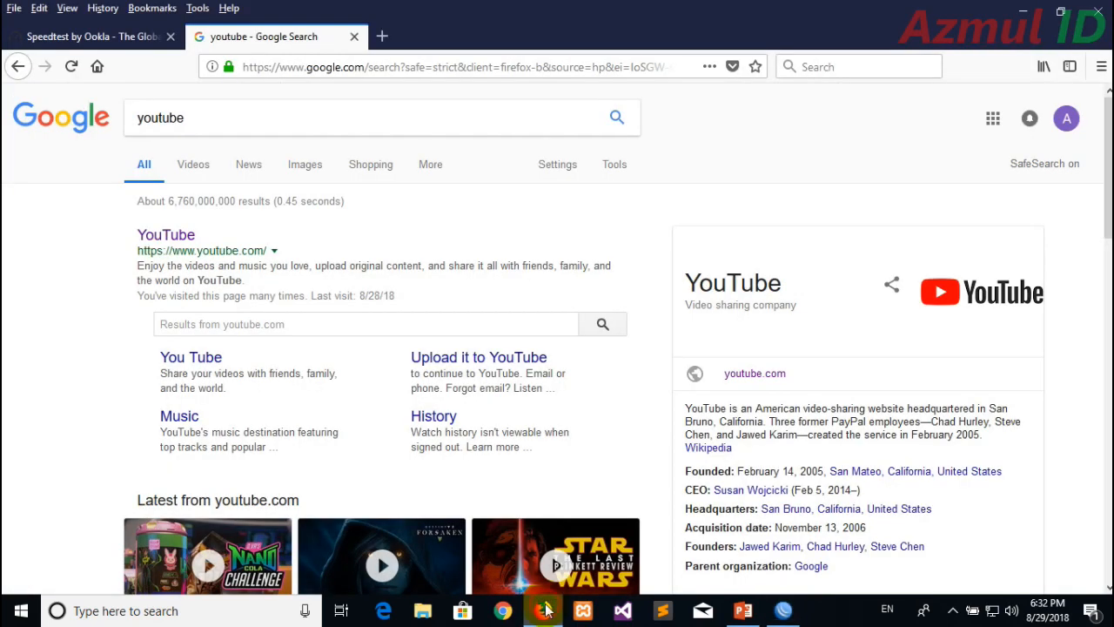
{"action": "left_click", "coordinate": [178, 237]}
{"action": "left_click", "coordinate": [1022, 9]}
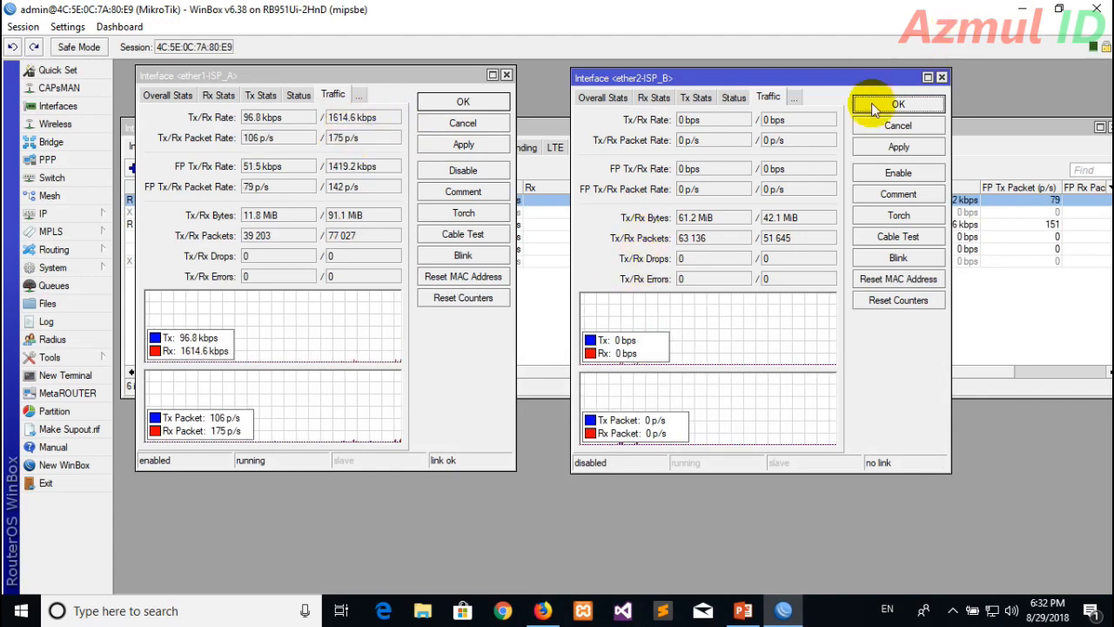
Step: Enable ether2-ISP_B, then look through the YouTube home page in Firefox and close its tab
{"action": "left_click", "coordinate": [910, 176]}
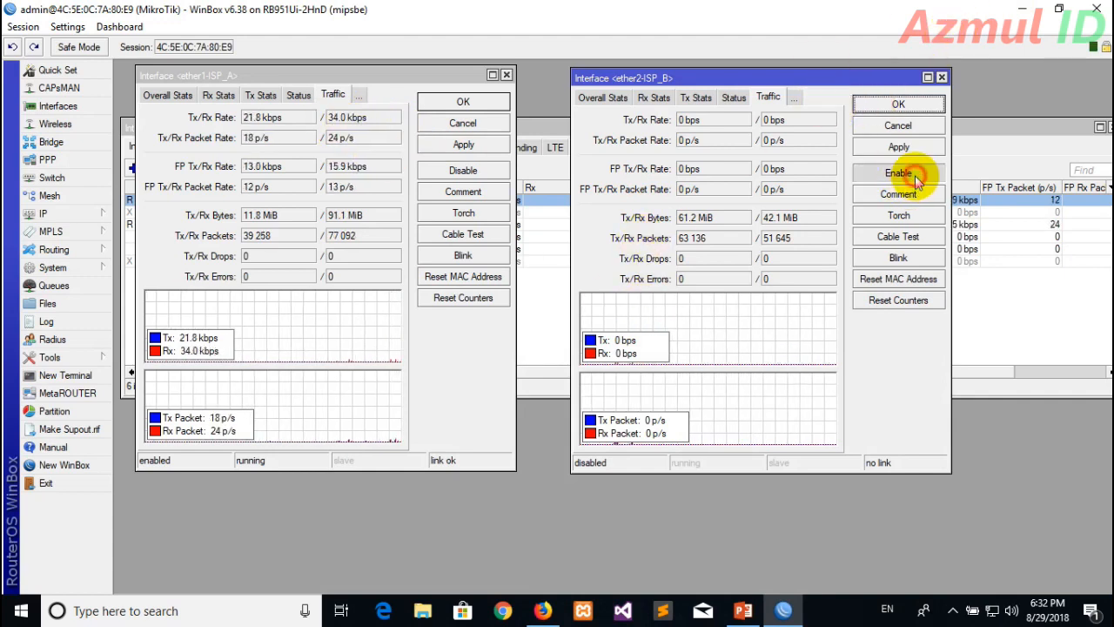
{"action": "left_click", "coordinate": [541, 610]}
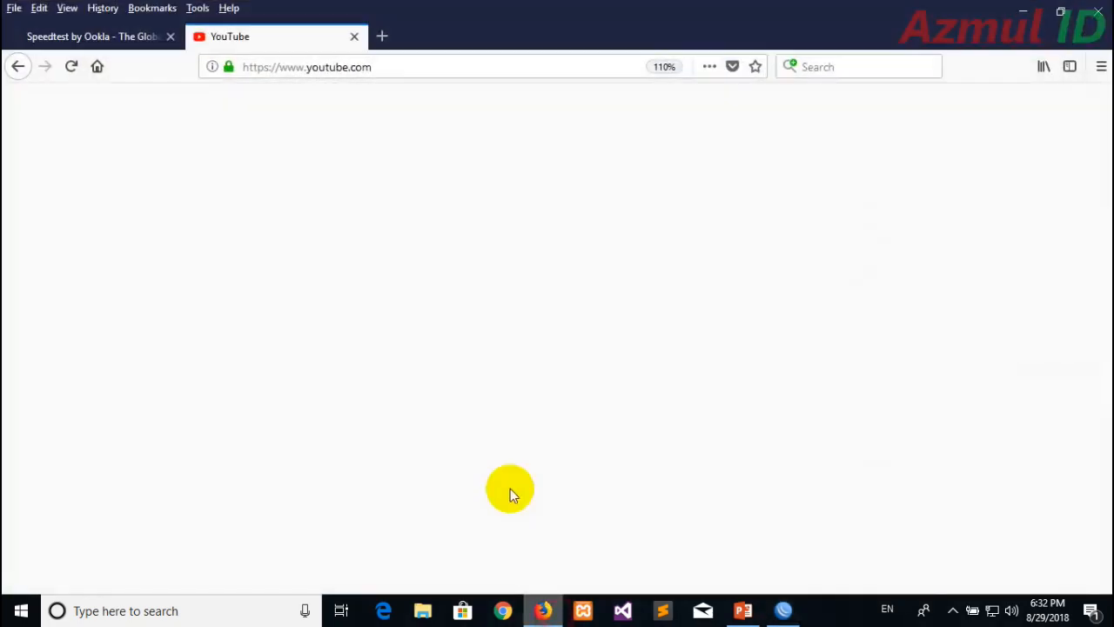
{"action": "scroll", "coordinate": [673, 357], "scroll_direction": "down", "scroll_amount": 5}
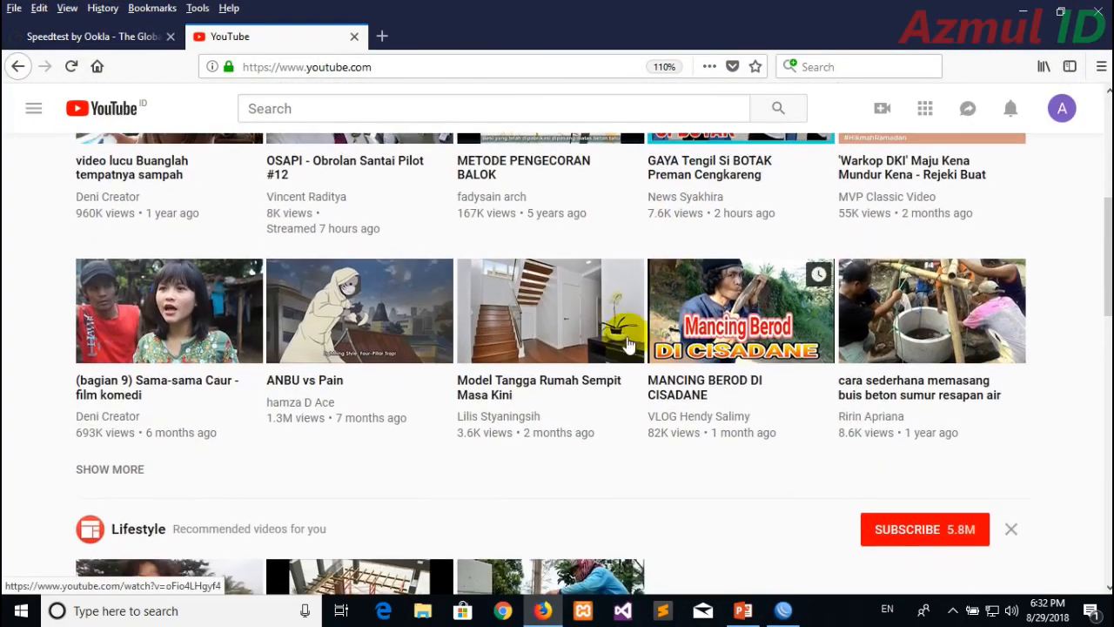
{"action": "scroll", "coordinate": [398, 382], "scroll_direction": "up", "scroll_amount": 5}
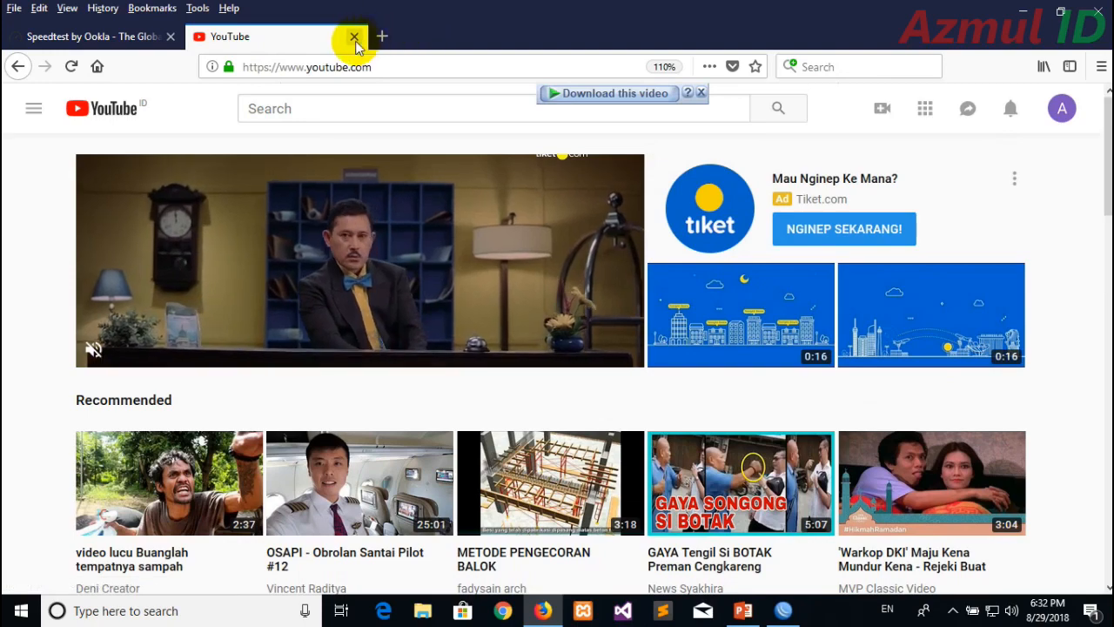
{"action": "left_click", "coordinate": [354, 37]}
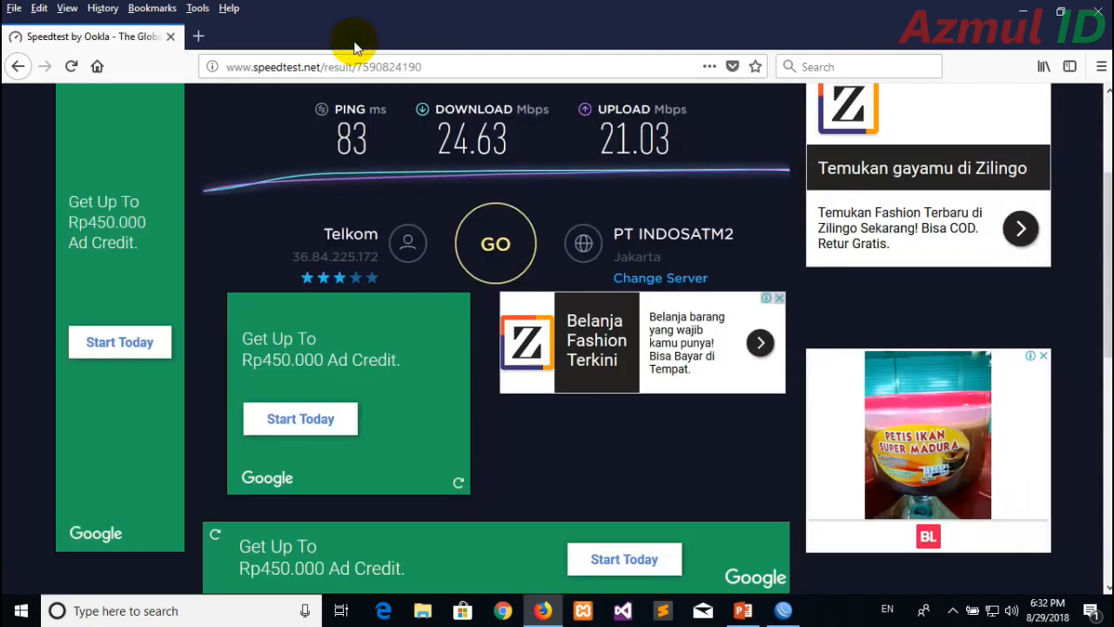
Step: Search Google for youtube in a new Firefox tab and open the YouTube site with both ISP interfaces enabled
{"action": "left_click", "coordinate": [207, 39]}
{"action": "left_click", "coordinate": [840, 68]}
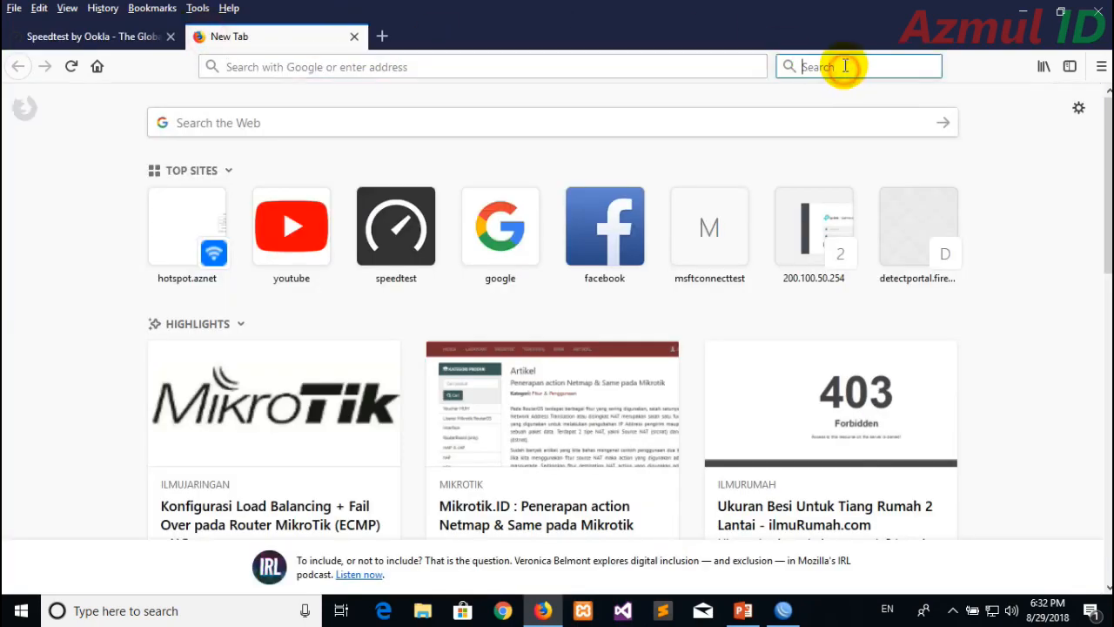
{"action": "key", "text": "Return"}
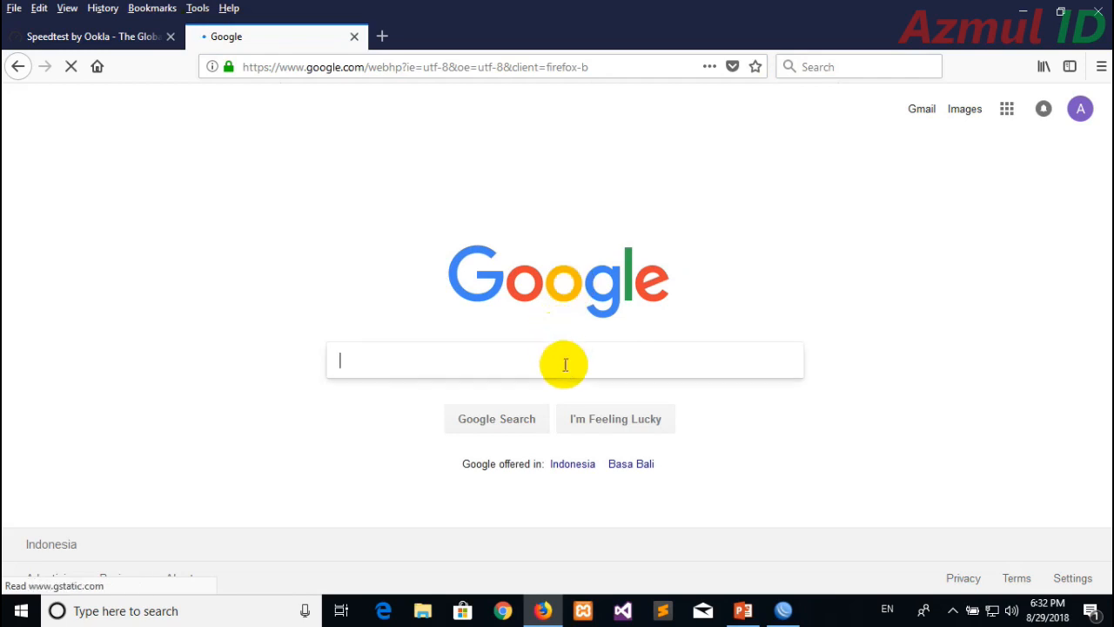
{"action": "left_click", "coordinate": [566, 365]}
{"action": "type", "text": "youtube"}
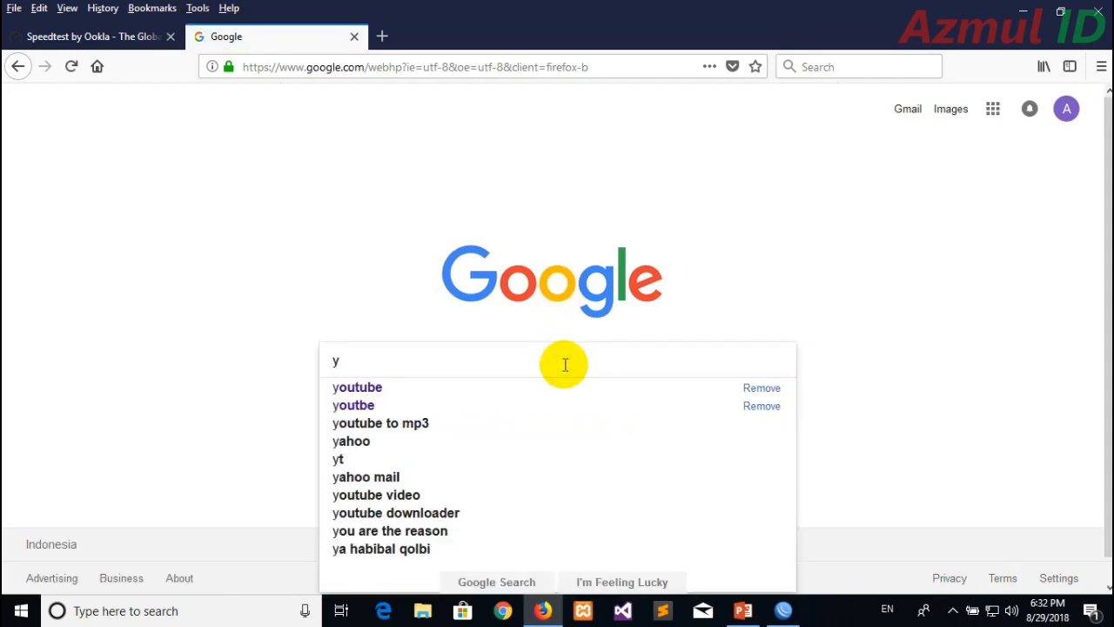
{"action": "key", "text": "Return"}
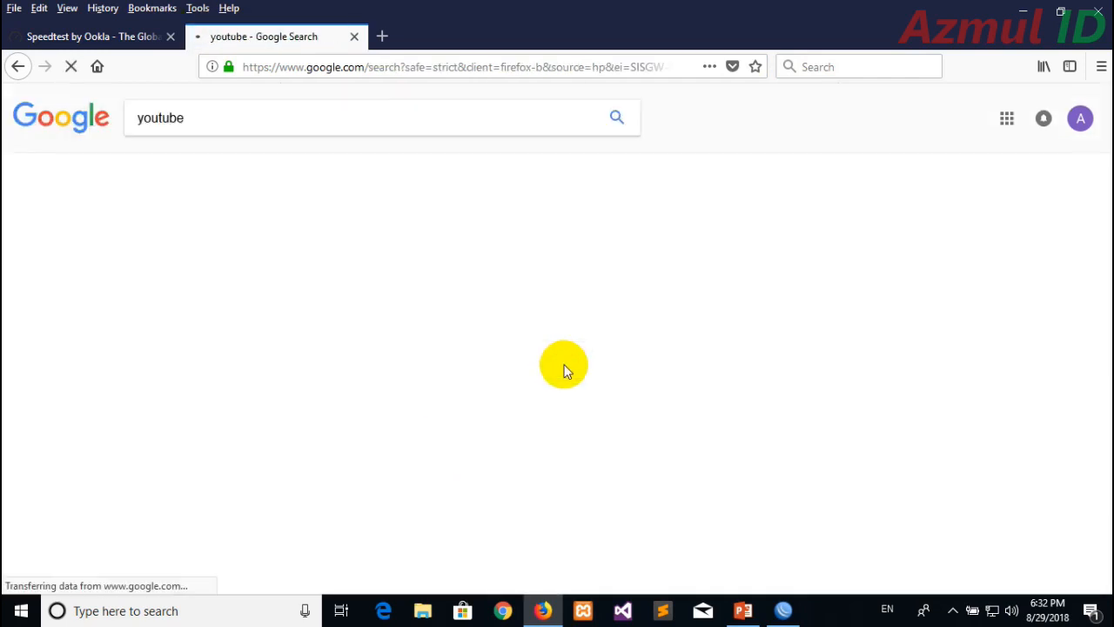
{"action": "left_click", "coordinate": [174, 232]}
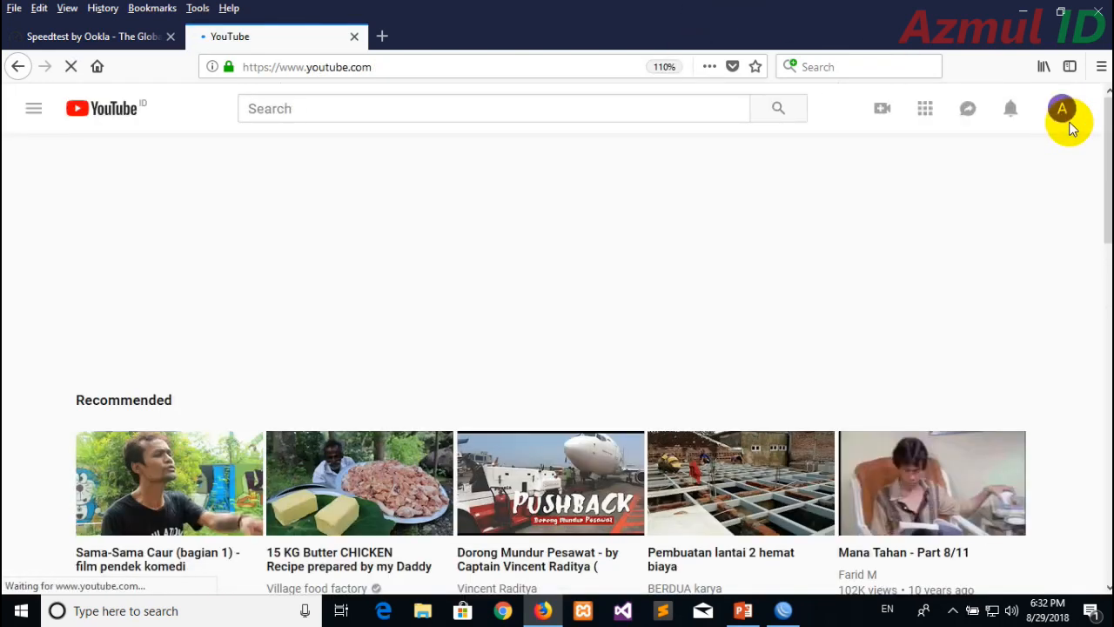
Step: Open the signed-in account's own channel page on YouTube and close the account menu
{"action": "left_click", "coordinate": [1066, 118]}
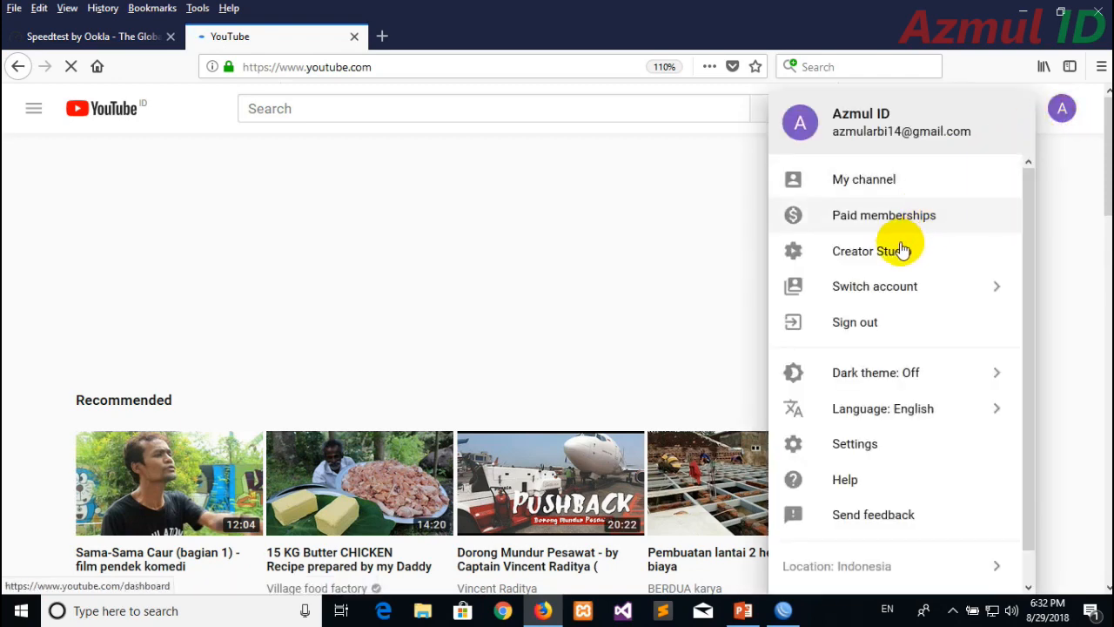
{"action": "left_click", "coordinate": [878, 177]}
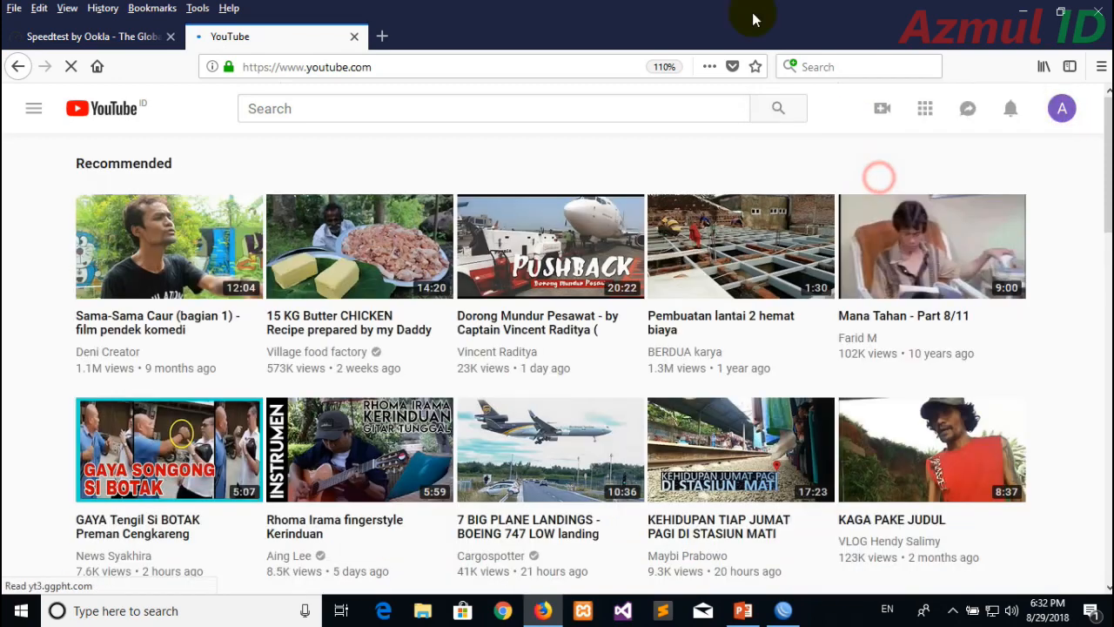
{"action": "left_click", "coordinate": [633, 10]}
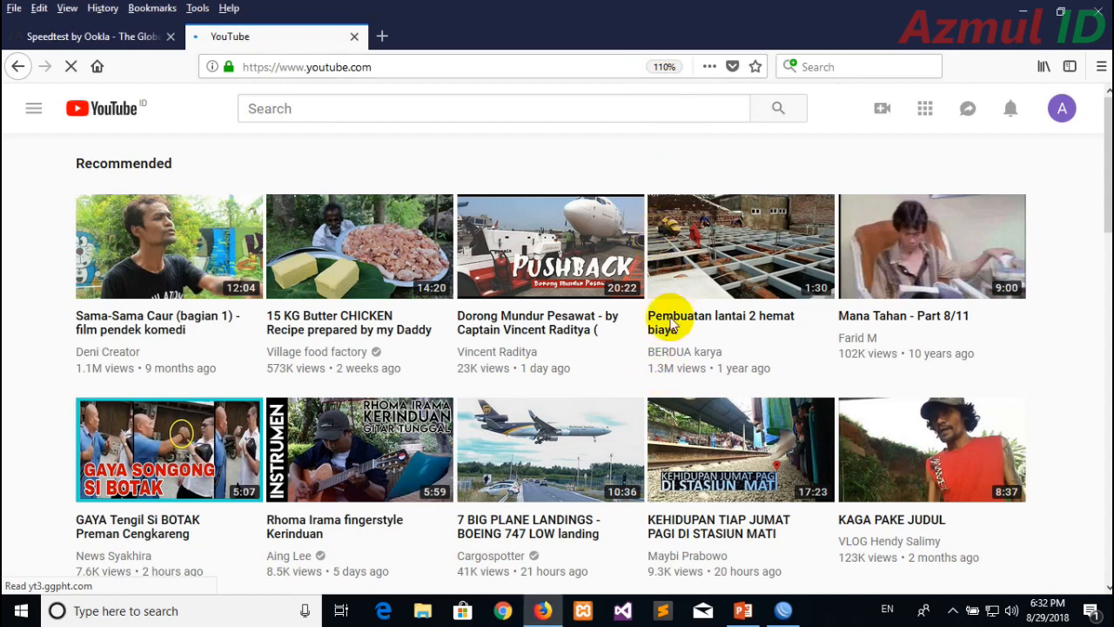
{"action": "left_click", "coordinate": [1061, 111]}
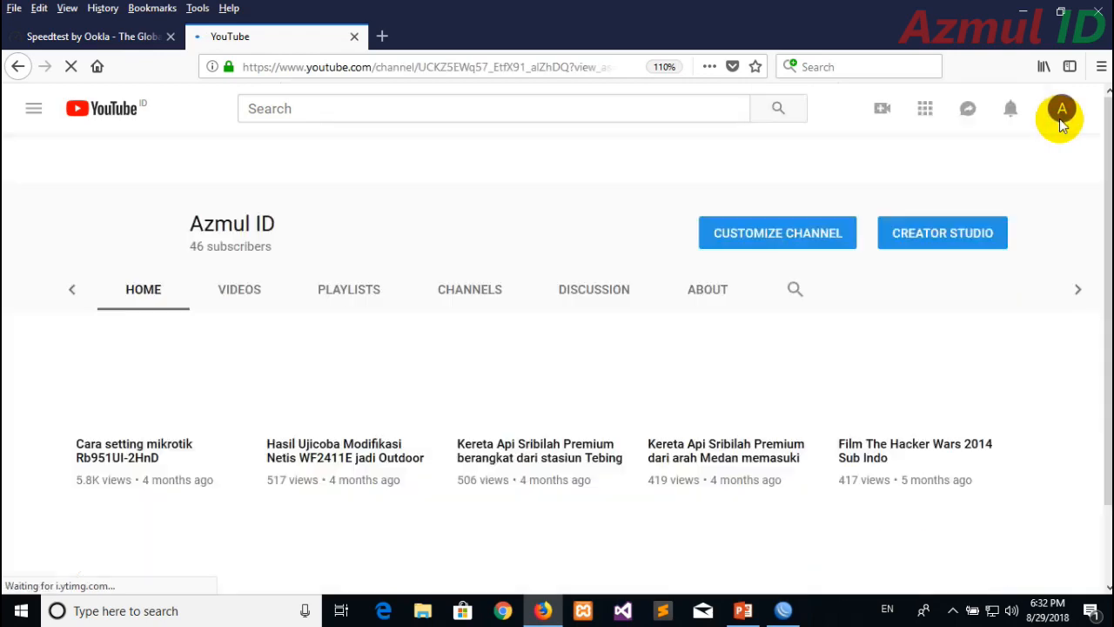
{"action": "left_click", "coordinate": [1062, 112]}
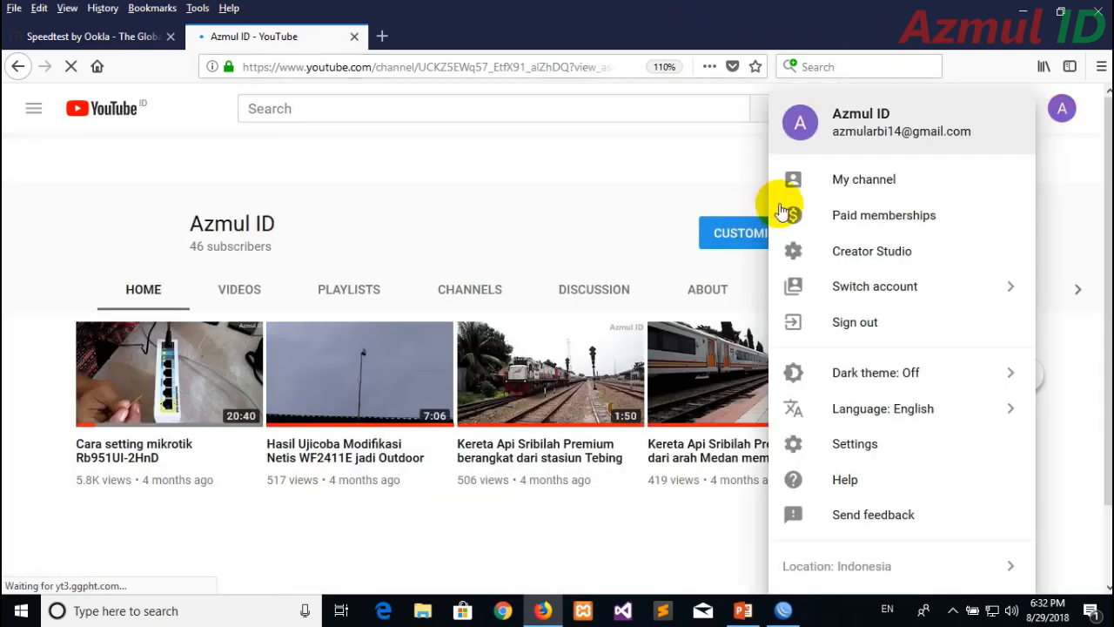
{"action": "left_click", "coordinate": [1088, 447]}
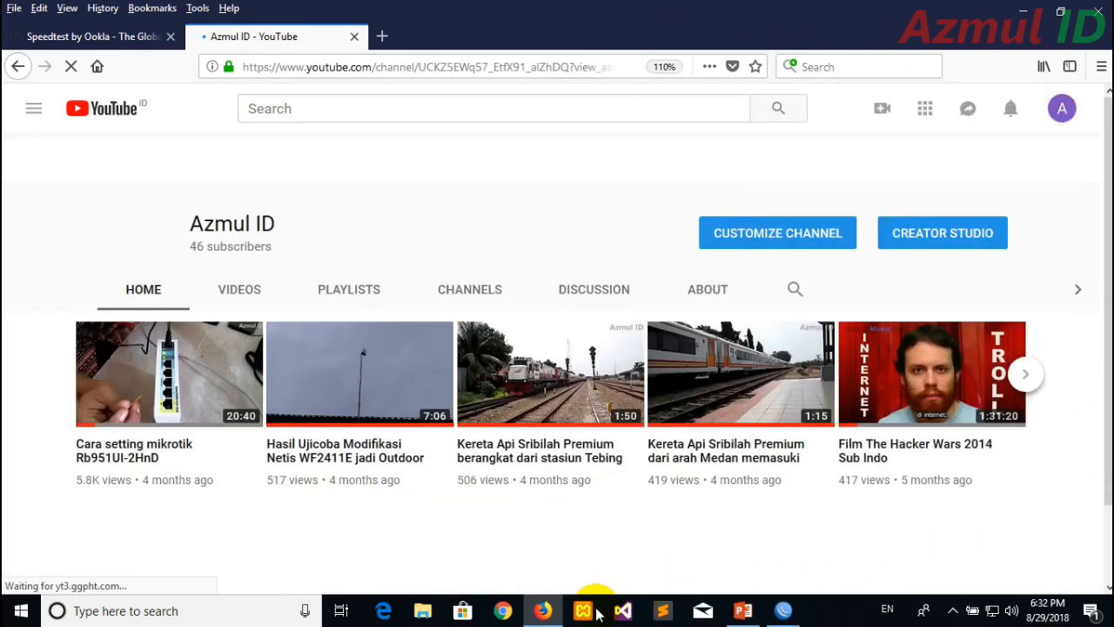
Step: Switch back to WinBox and compare the live traffic of ether1-ISP_A and ether2-ISP_B with both interfaces enabled
{"action": "left_click", "coordinate": [545, 609]}
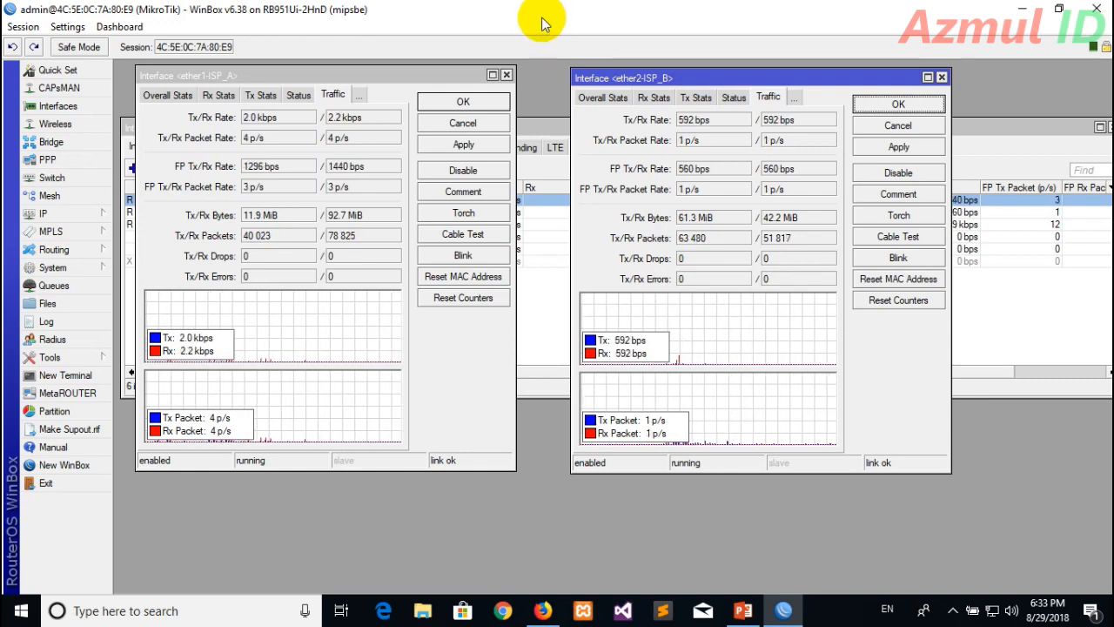
{"action": "mouse_move", "coordinate": [663, 9]}
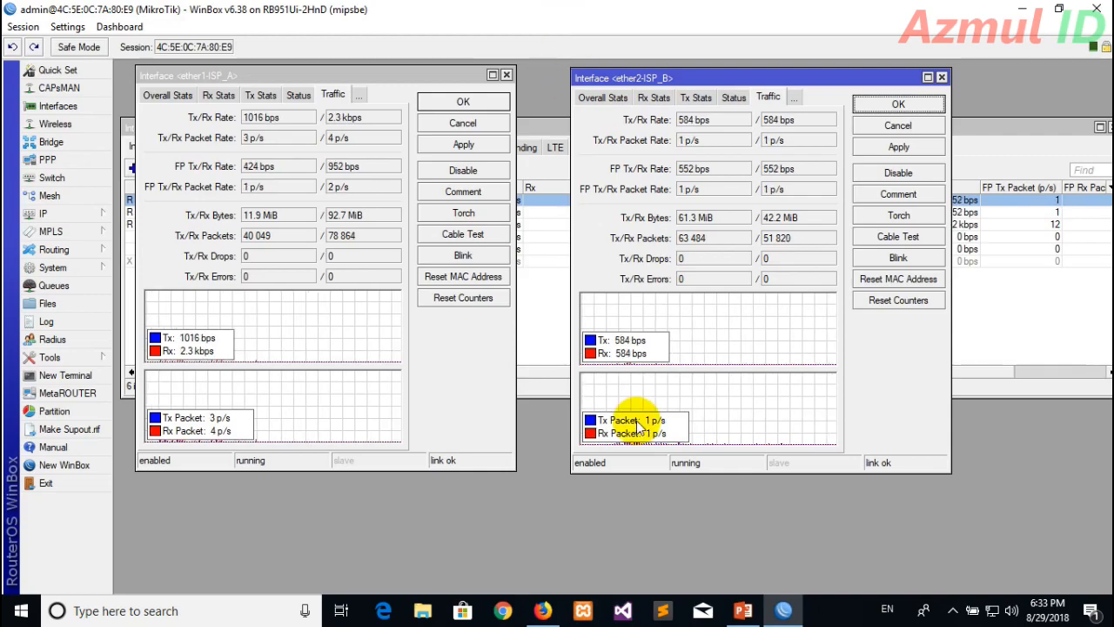
{"action": "left_click", "coordinate": [542, 612]}
{"action": "left_click", "coordinate": [542, 612]}
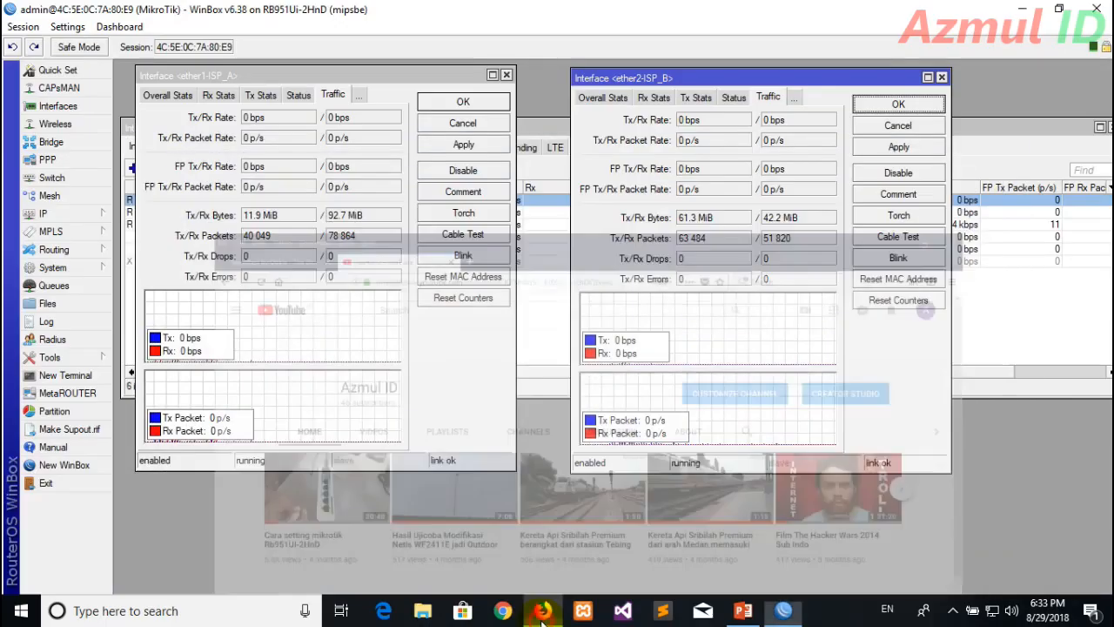
{"action": "left_click", "coordinate": [399, 73]}
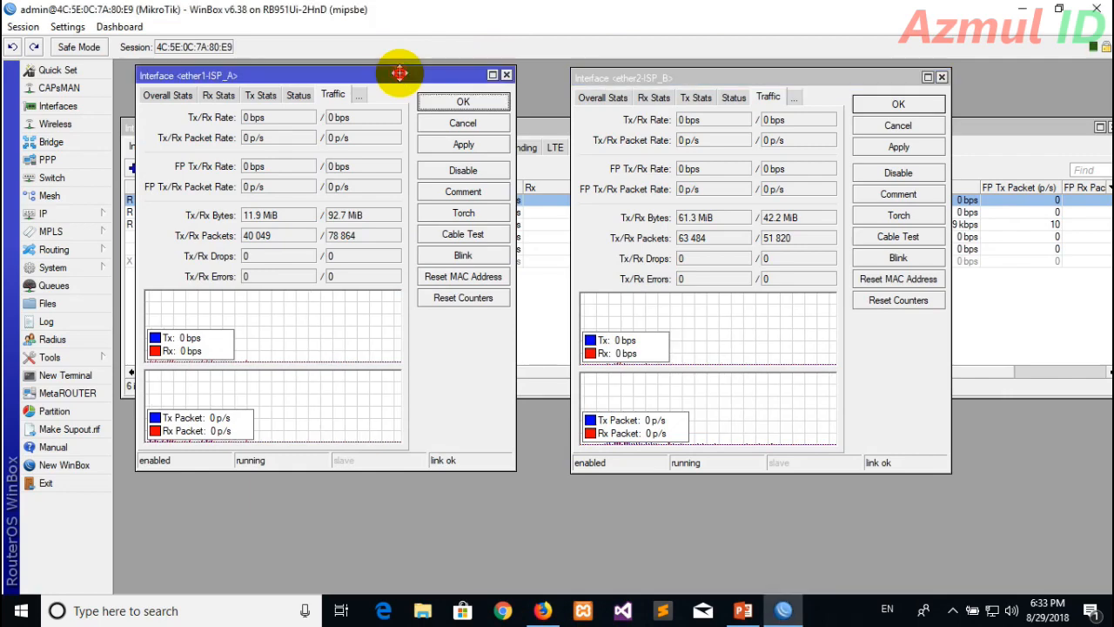
{"action": "left_click", "coordinate": [681, 78]}
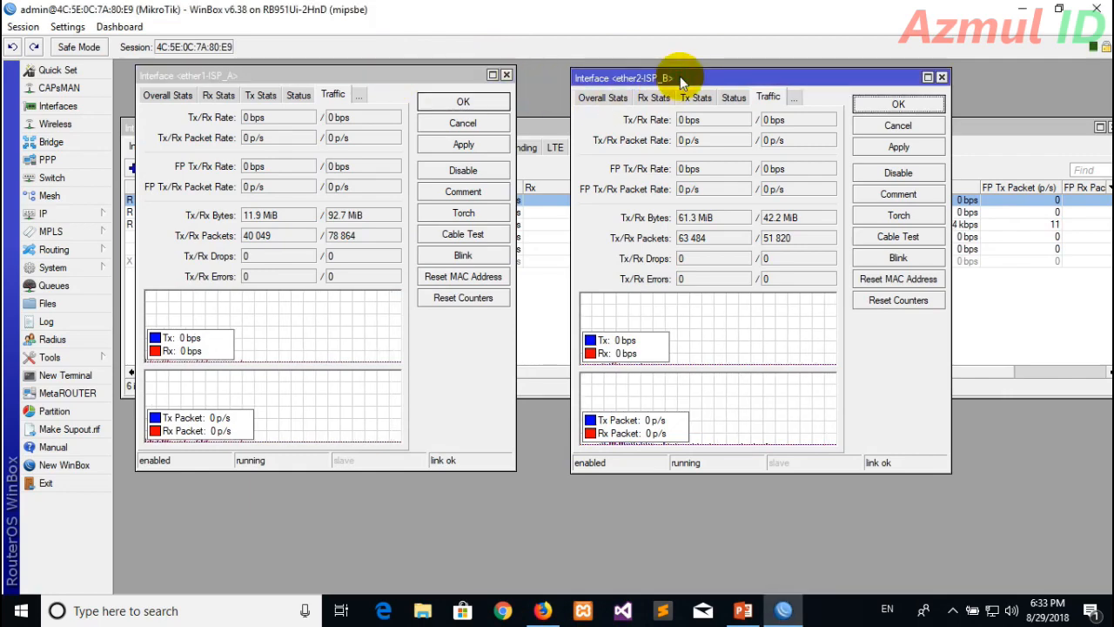
{"action": "left_click", "coordinate": [390, 75]}
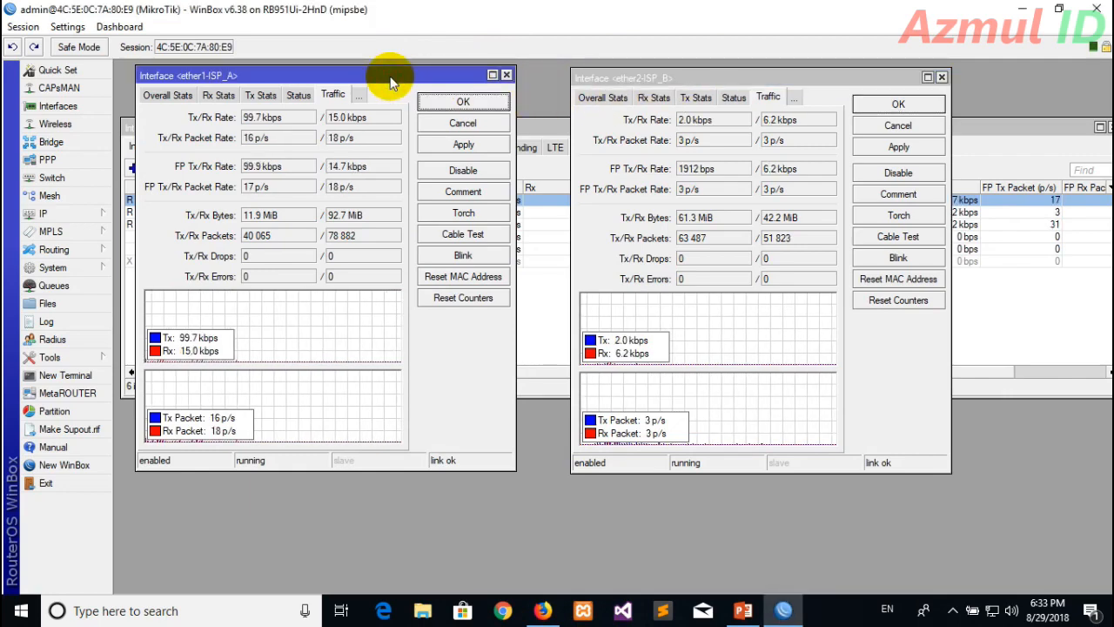